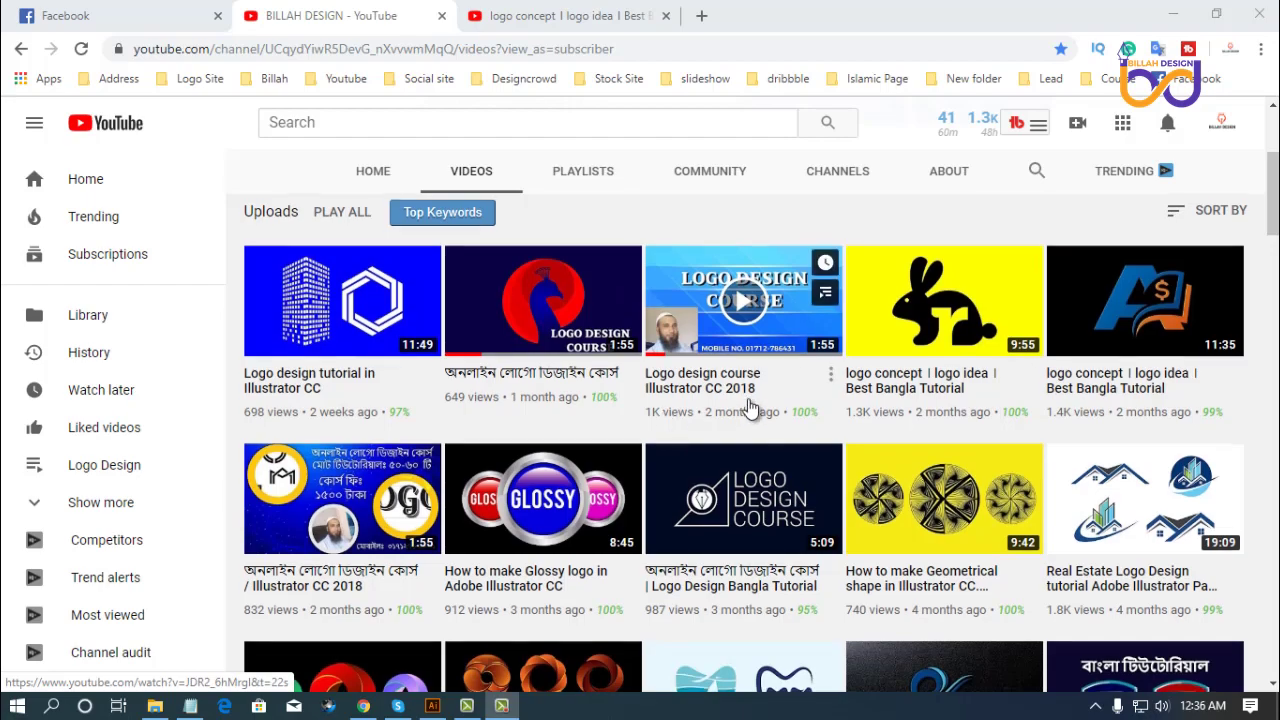
Browse the logo concept video's page and its description links, then return to the channel's Videos page.
{"action": "scroll", "coordinate": [749, 409], "scroll_direction": "down", "scroll_amount": 6}
{"action": "scroll", "coordinate": [543, 383], "scroll_direction": "down", "scroll_amount": 6}
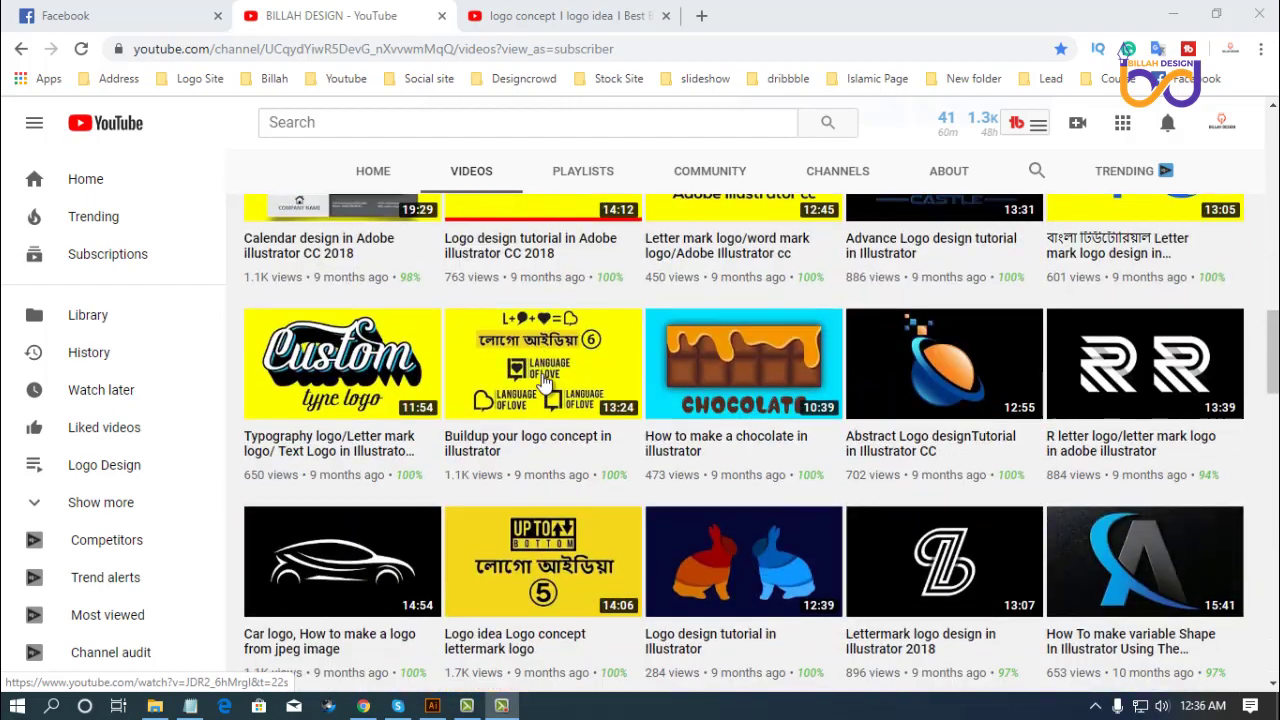
{"action": "scroll", "coordinate": [543, 383], "scroll_direction": "up", "scroll_amount": 5}
{"action": "scroll", "coordinate": [543, 383], "scroll_direction": "up", "scroll_amount": 7}
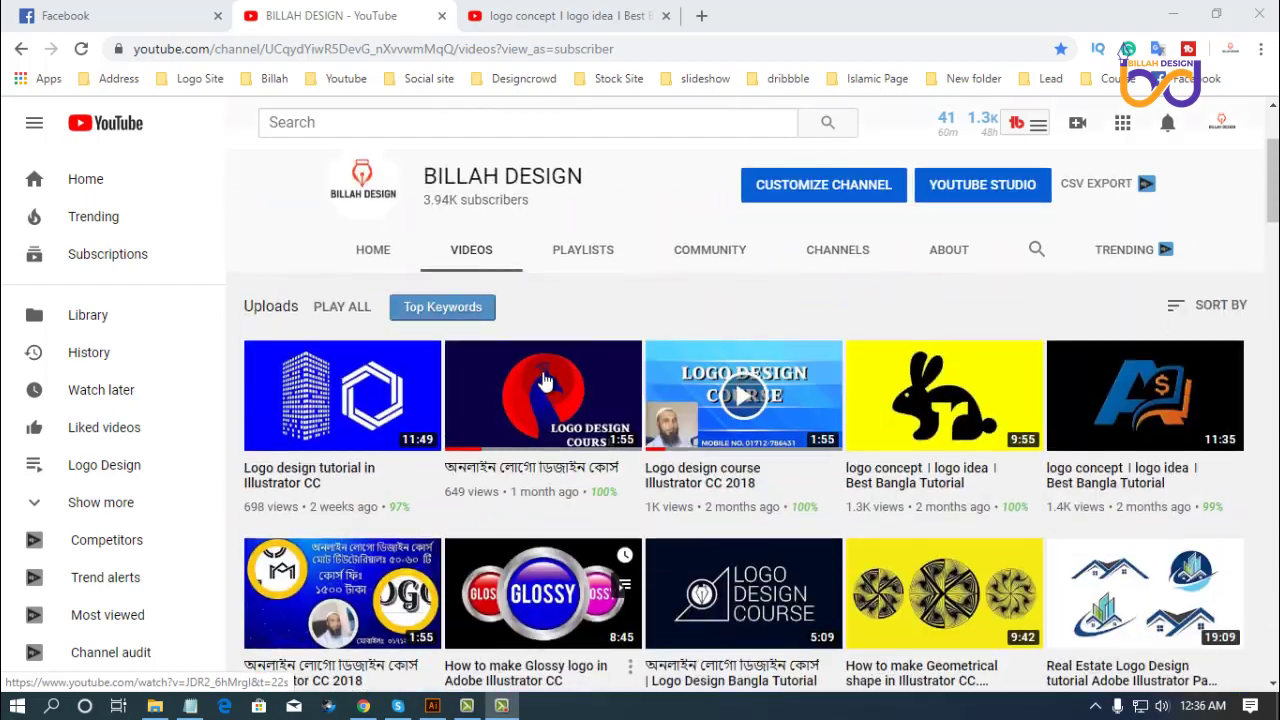
{"action": "scroll", "coordinate": [657, 300], "scroll_direction": "down", "scroll_amount": 1}
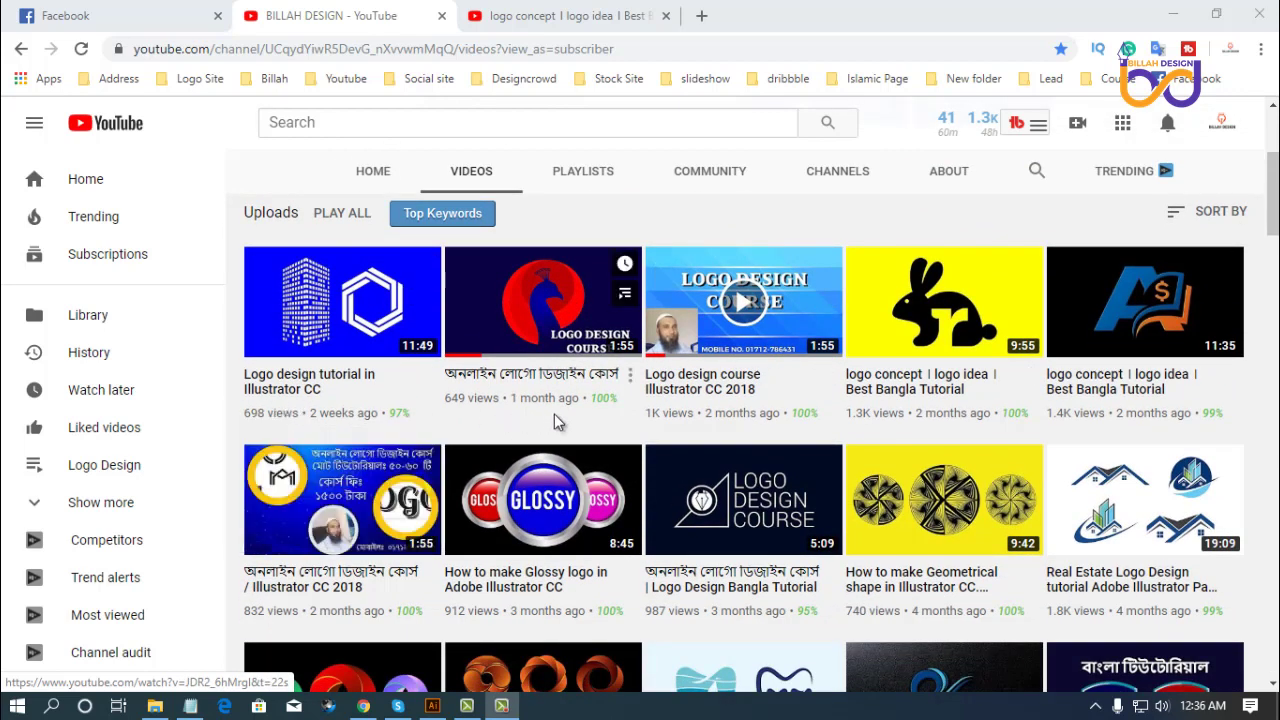
{"action": "scroll", "coordinate": [1110, 358], "scroll_direction": "up", "scroll_amount": 3}
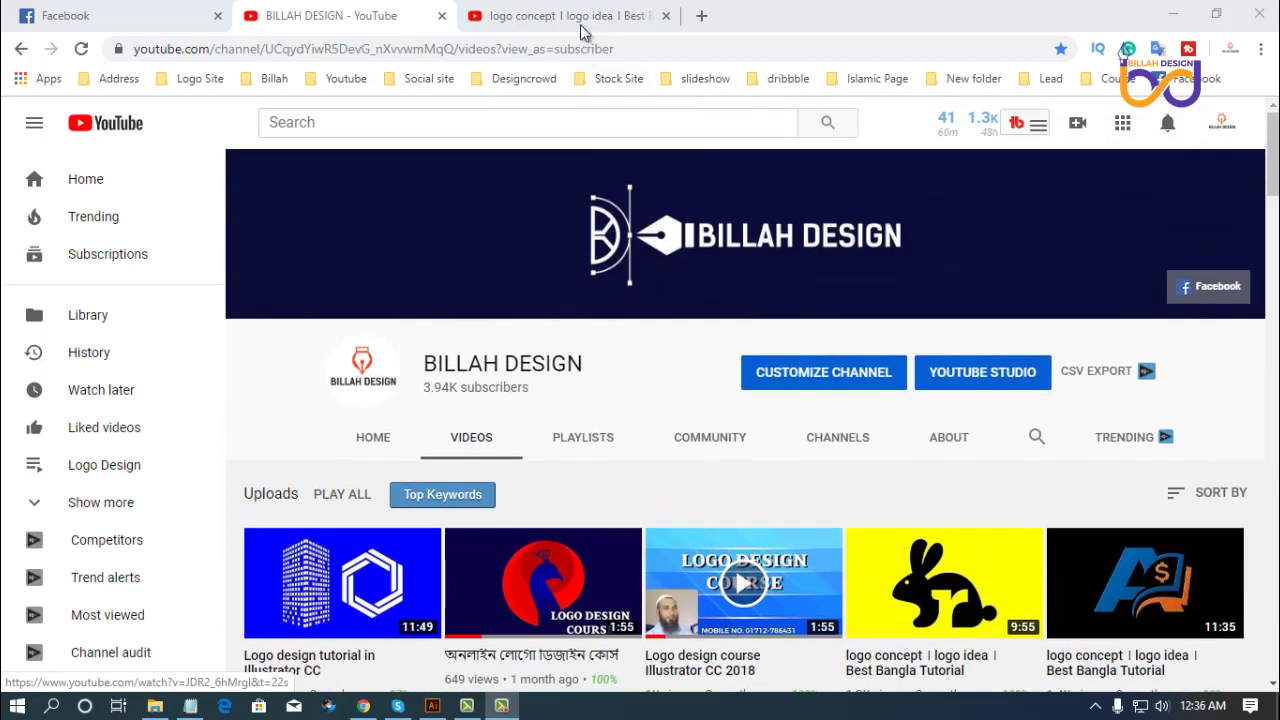
{"action": "left_click", "coordinate": [580, 18]}
{"action": "scroll", "coordinate": [393, 322], "scroll_direction": "down", "scroll_amount": 1}
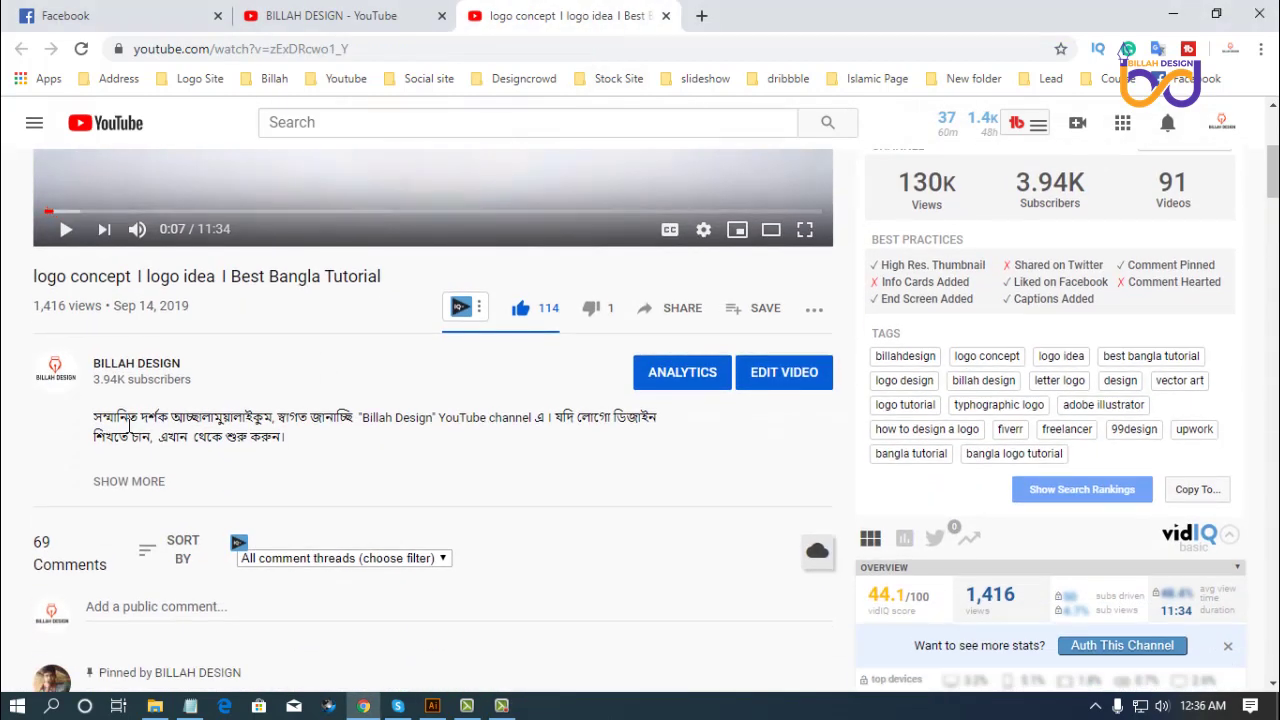
{"action": "left_click", "coordinate": [150, 482]}
{"action": "scroll", "coordinate": [410, 452], "scroll_direction": "down", "scroll_amount": 2}
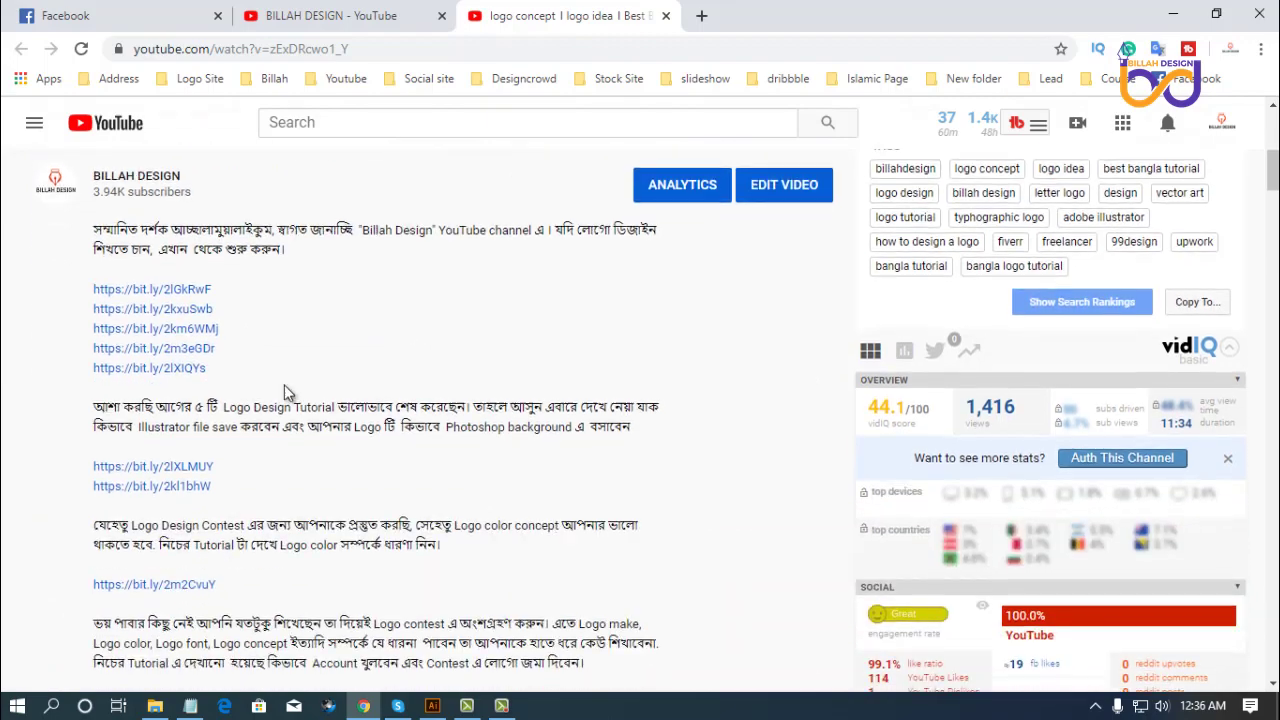
{"action": "scroll", "coordinate": [220, 480], "scroll_direction": "down", "scroll_amount": 4}
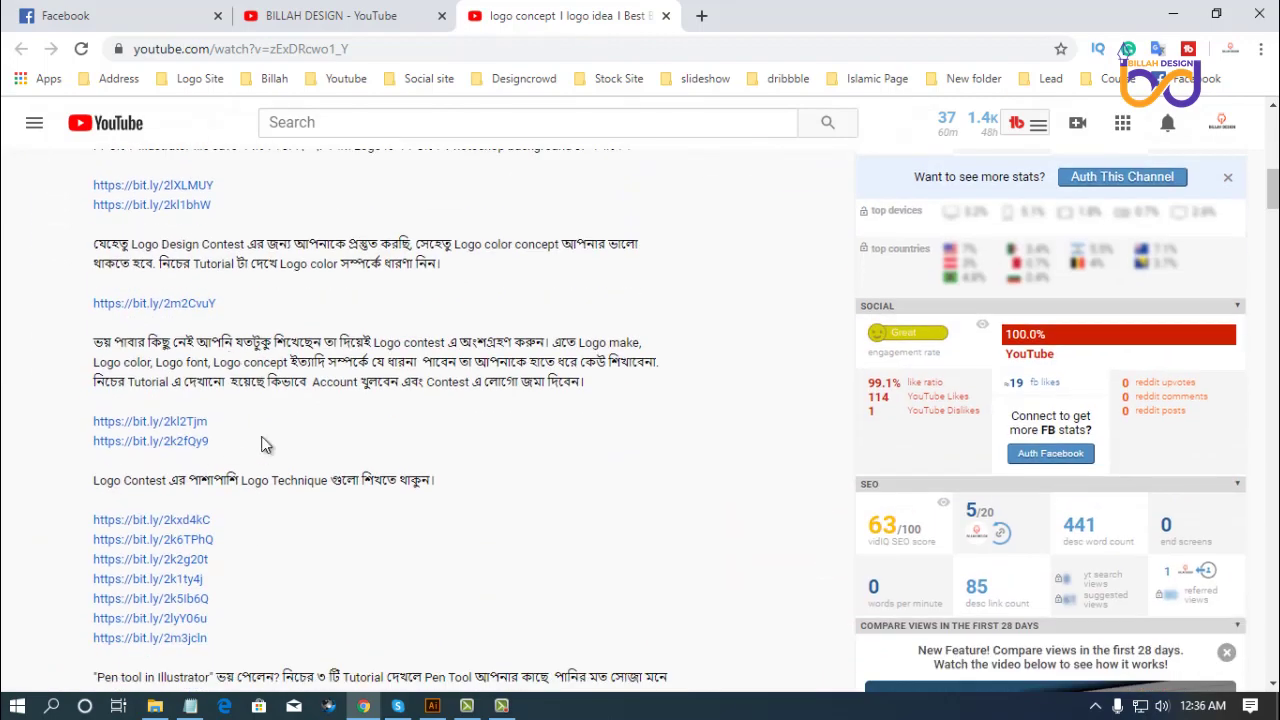
{"action": "scroll", "coordinate": [177, 361], "scroll_direction": "down", "scroll_amount": 3}
{"action": "scroll", "coordinate": [194, 437], "scroll_direction": "down", "scroll_amount": 3}
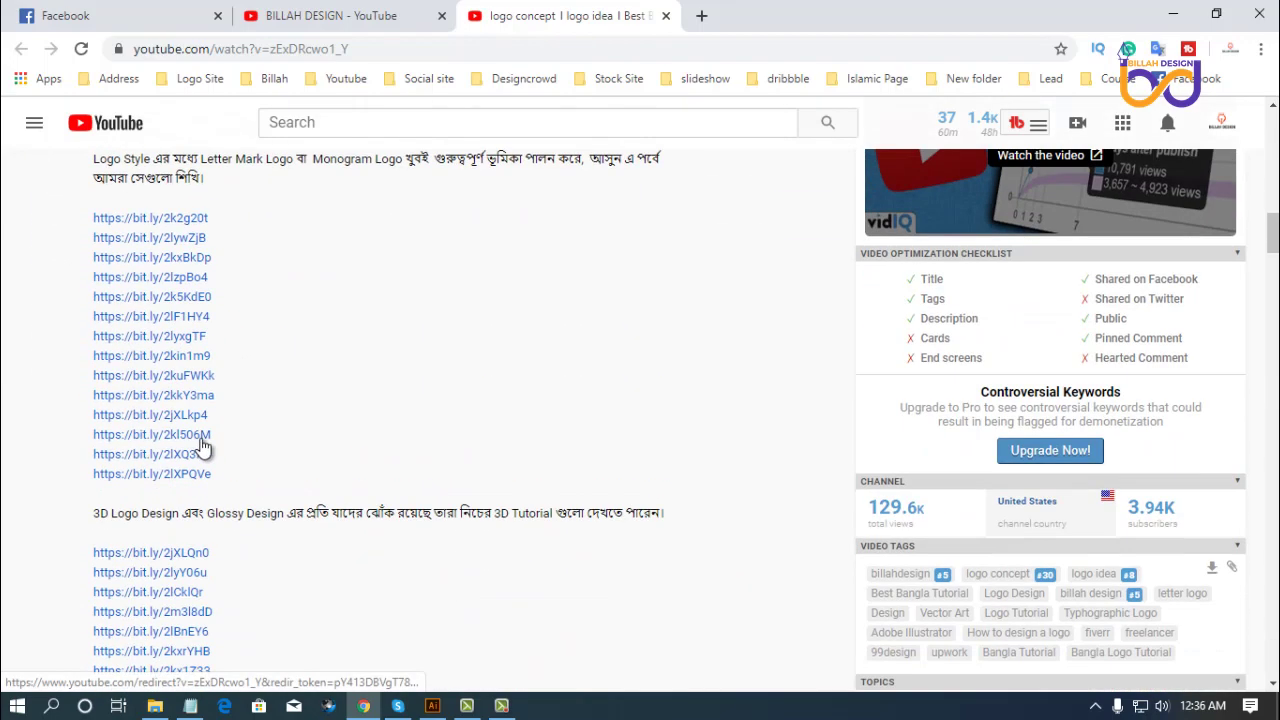
{"action": "scroll", "coordinate": [250, 460], "scroll_direction": "up", "scroll_amount": 12}
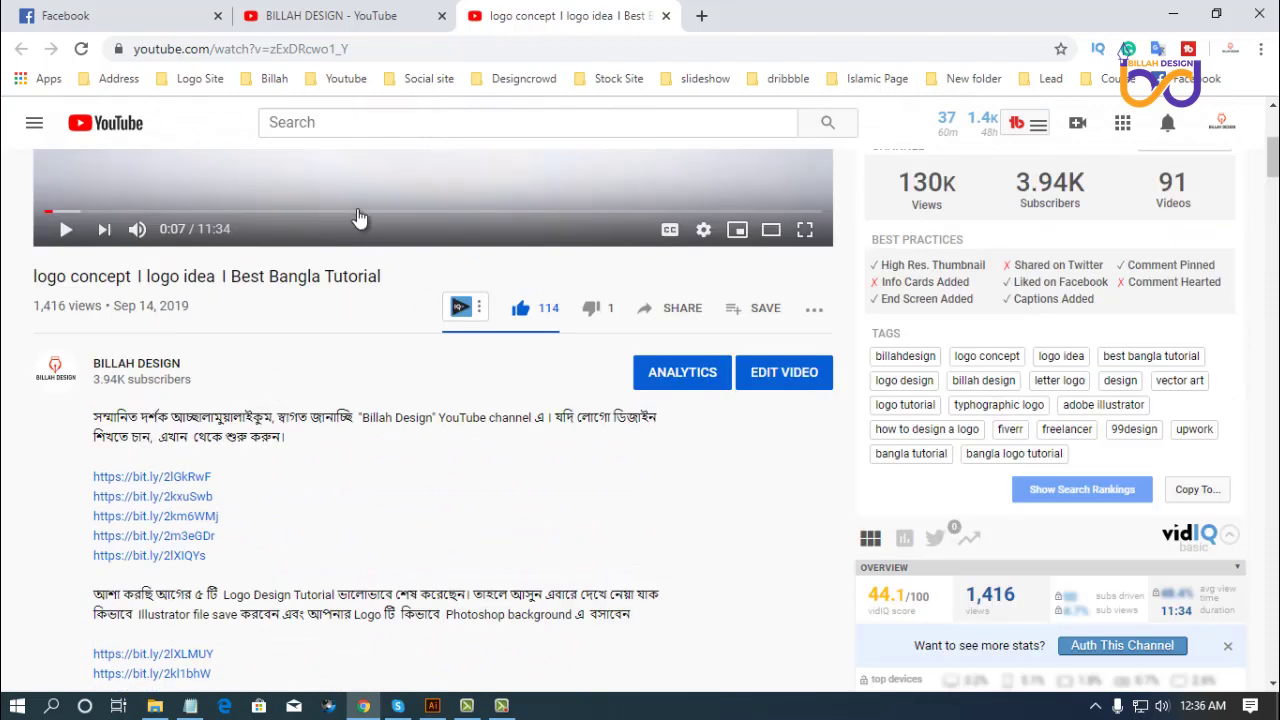
{"action": "left_click", "coordinate": [360, 17]}
{"action": "scroll", "coordinate": [323, 330], "scroll_direction": "down", "scroll_amount": 1}
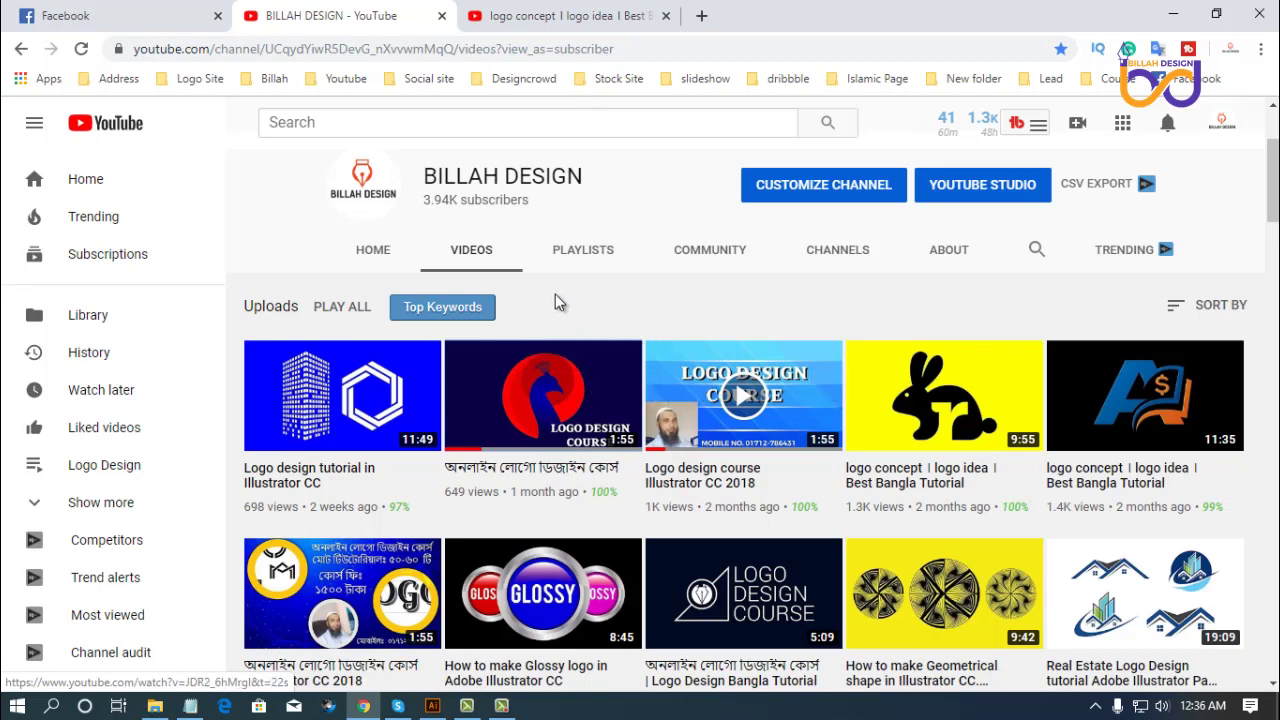
In Illustrator, draw a circle about 206 px across at the artboard centre with the Ellipse tool.
{"action": "mouse_move", "coordinate": [399, 507]}
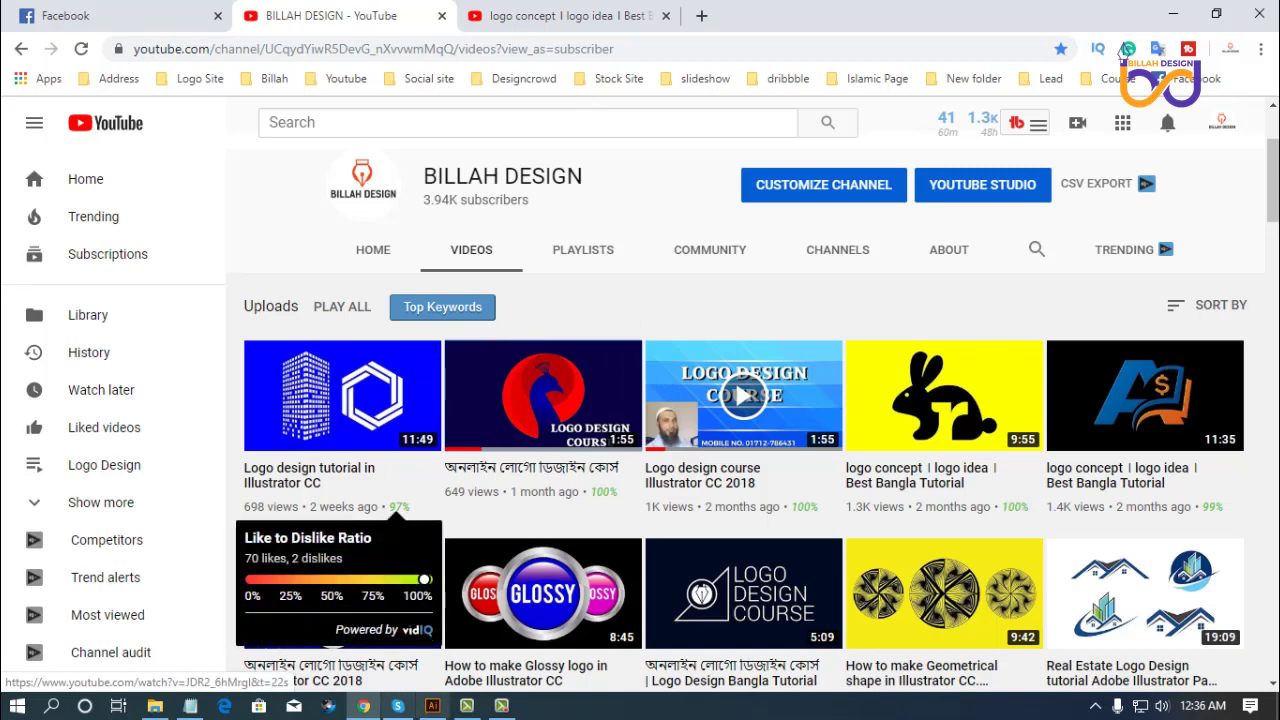
{"action": "left_click", "coordinate": [432, 705]}
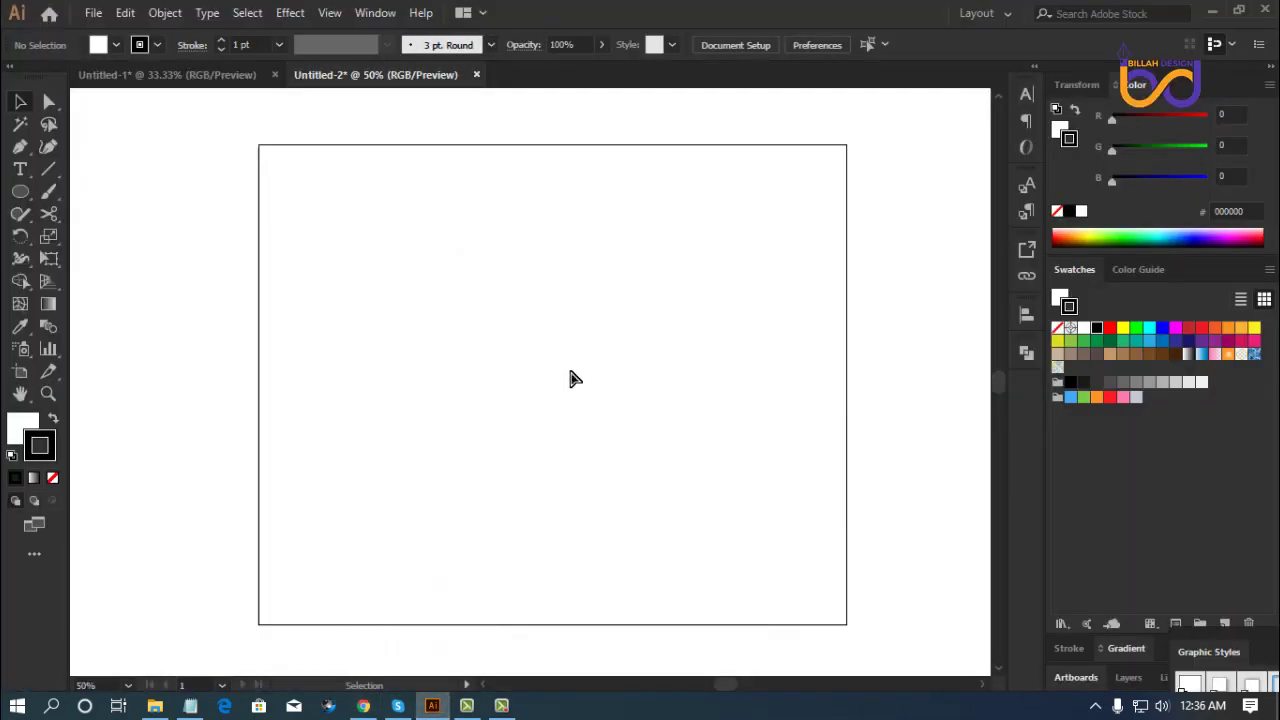
{"action": "key", "text": "space"}
{"action": "left_click", "coordinate": [24, 194]}
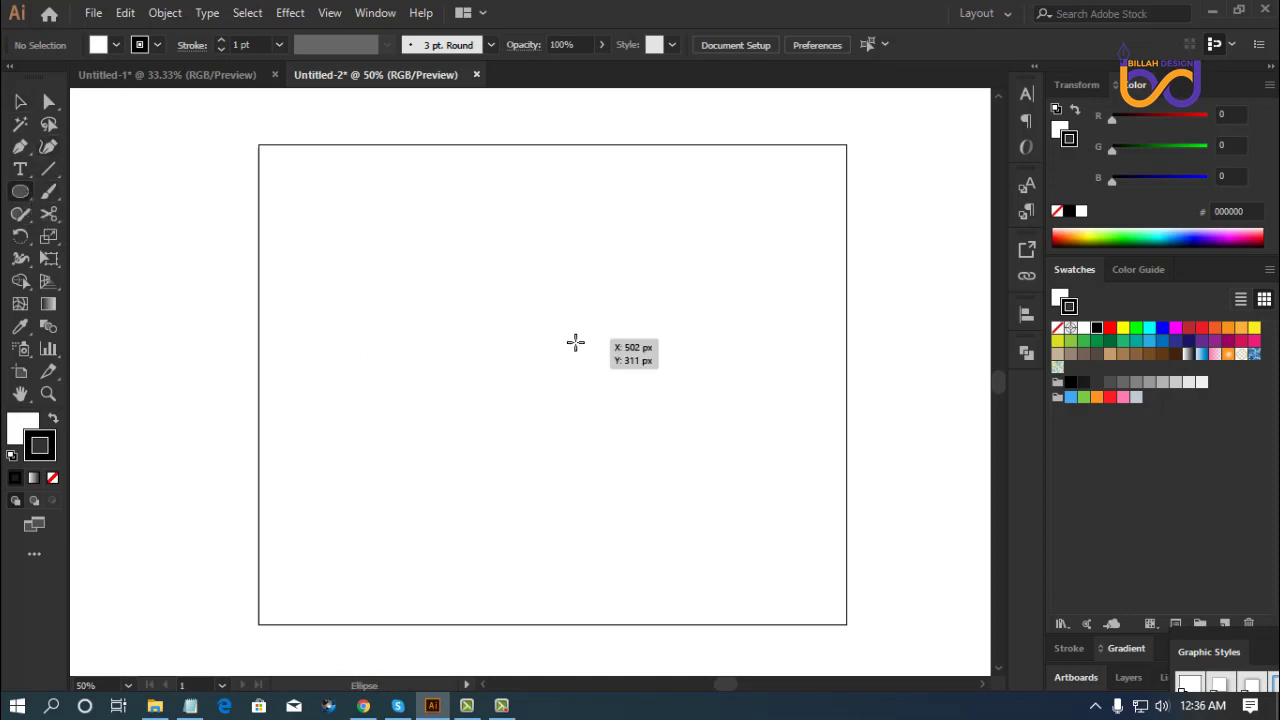
{"action": "left_click_drag", "start_coordinate": [563, 349], "coordinate": [609, 413]}
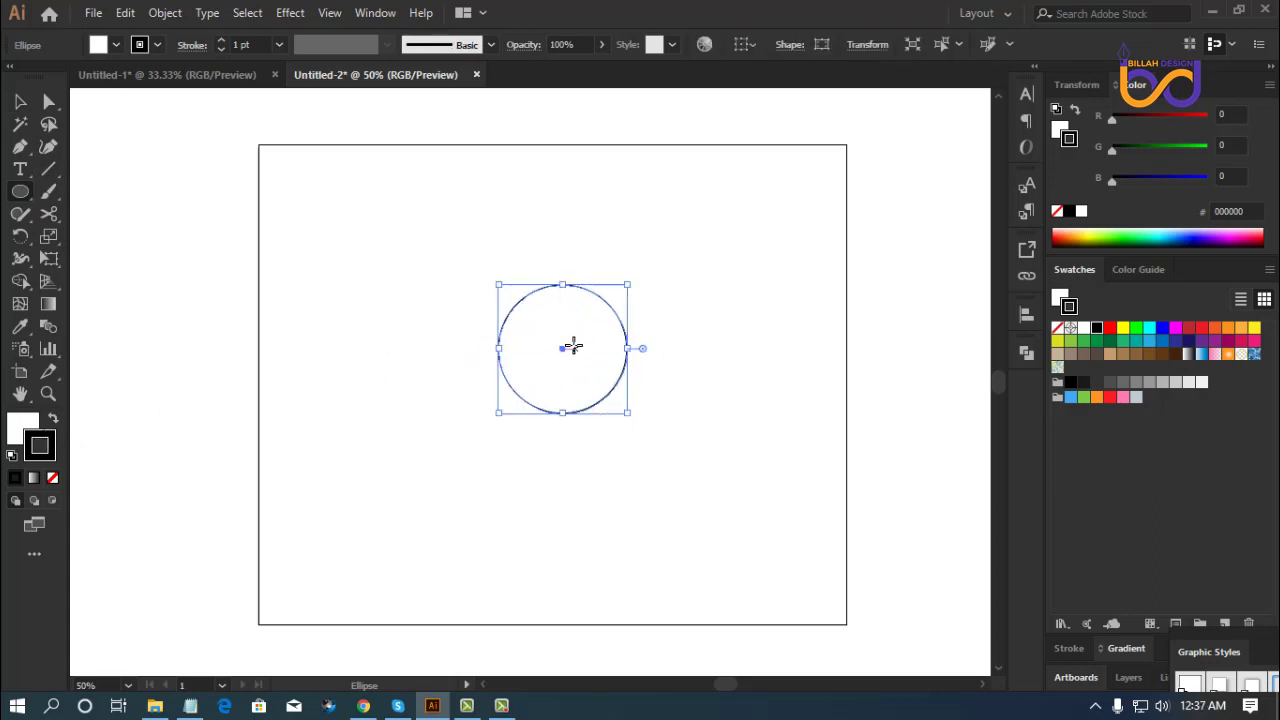
Set the circle's fill to None and raise its stroke weight from 8 to 11 pt.
{"action": "left_click", "coordinate": [53, 478]}
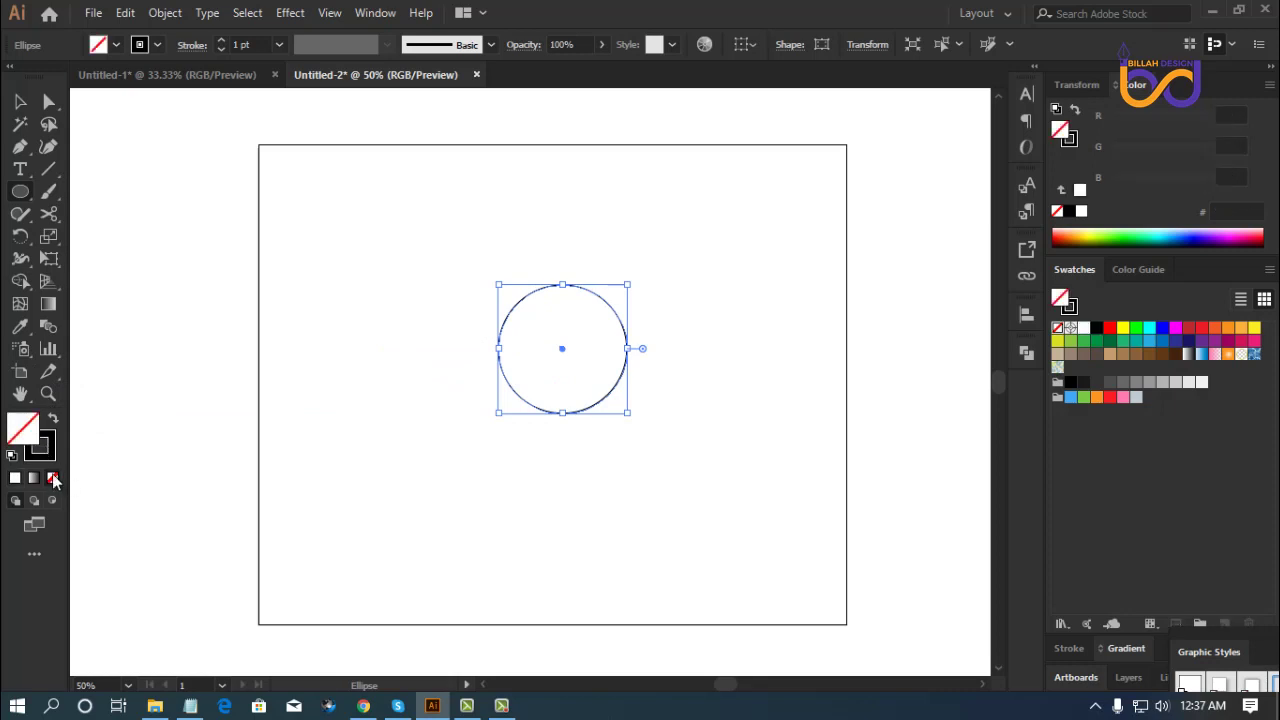
{"action": "left_click", "coordinate": [241, 44]}
{"action": "type", "text": "8"}
{"action": "key", "text": "Return"}
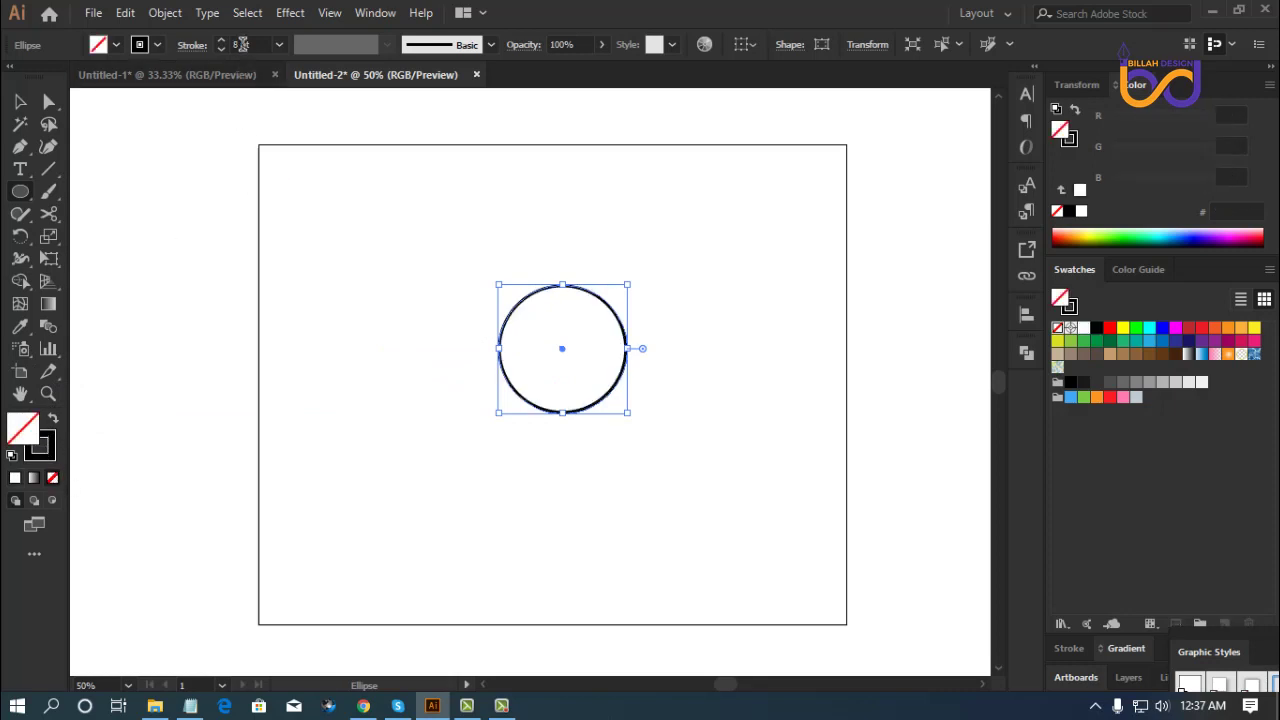
{"action": "key", "text": "Up"}
{"action": "key", "text": "Up"}
{"action": "key", "text": "Up"}
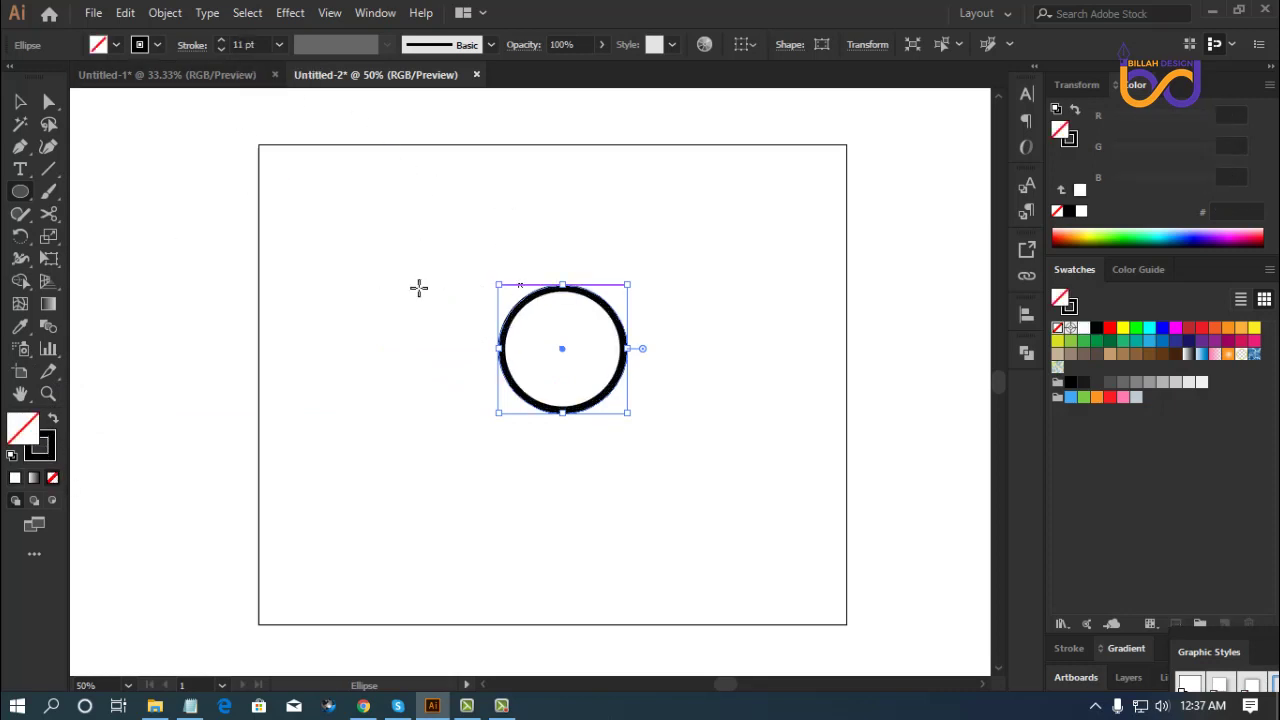
Align the stroke to center and bump the weight to 12 pt.
{"action": "left_click", "coordinate": [192, 44]}
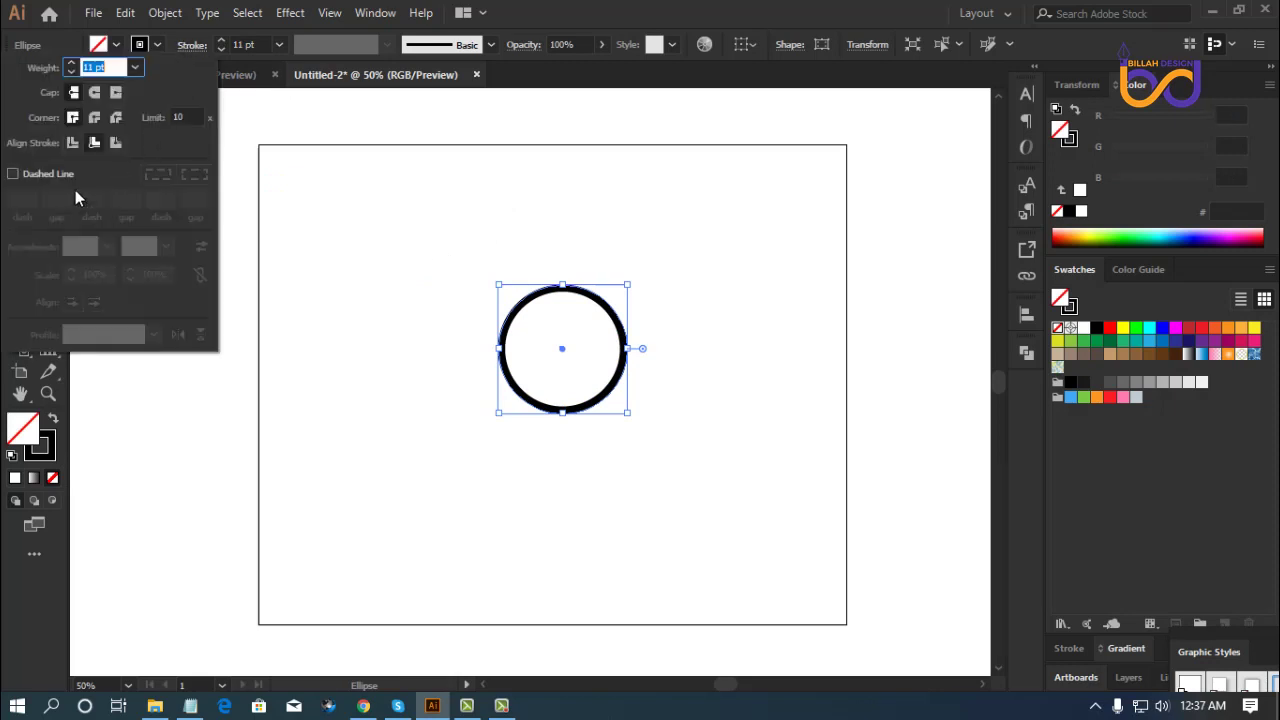
{"action": "left_click", "coordinate": [72, 142]}
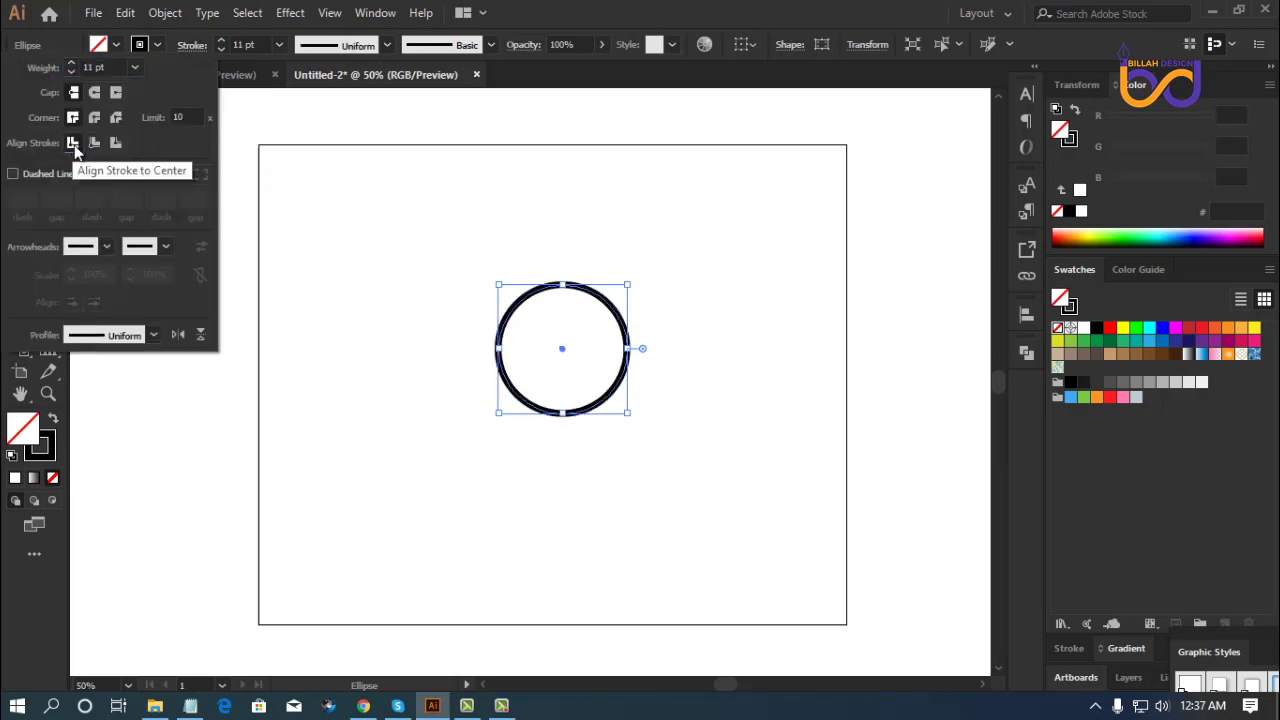
{"action": "left_click", "coordinate": [191, 46]}
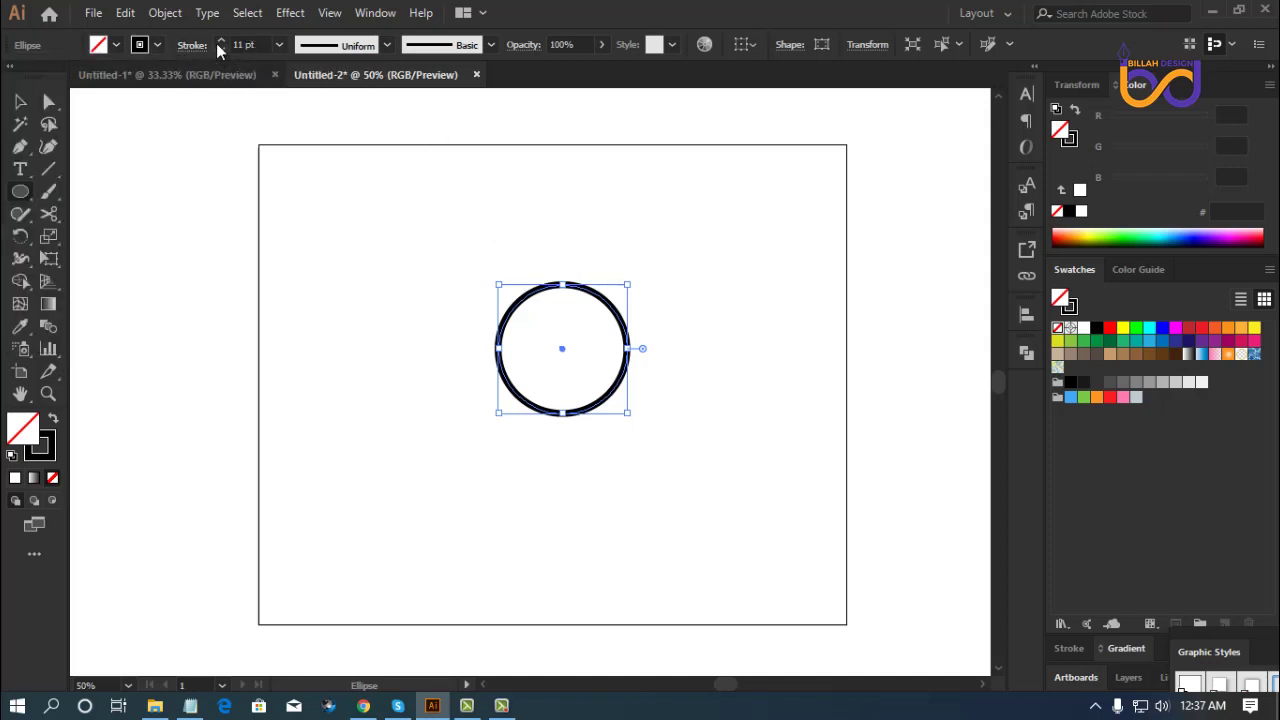
{"action": "left_click", "coordinate": [220, 42]}
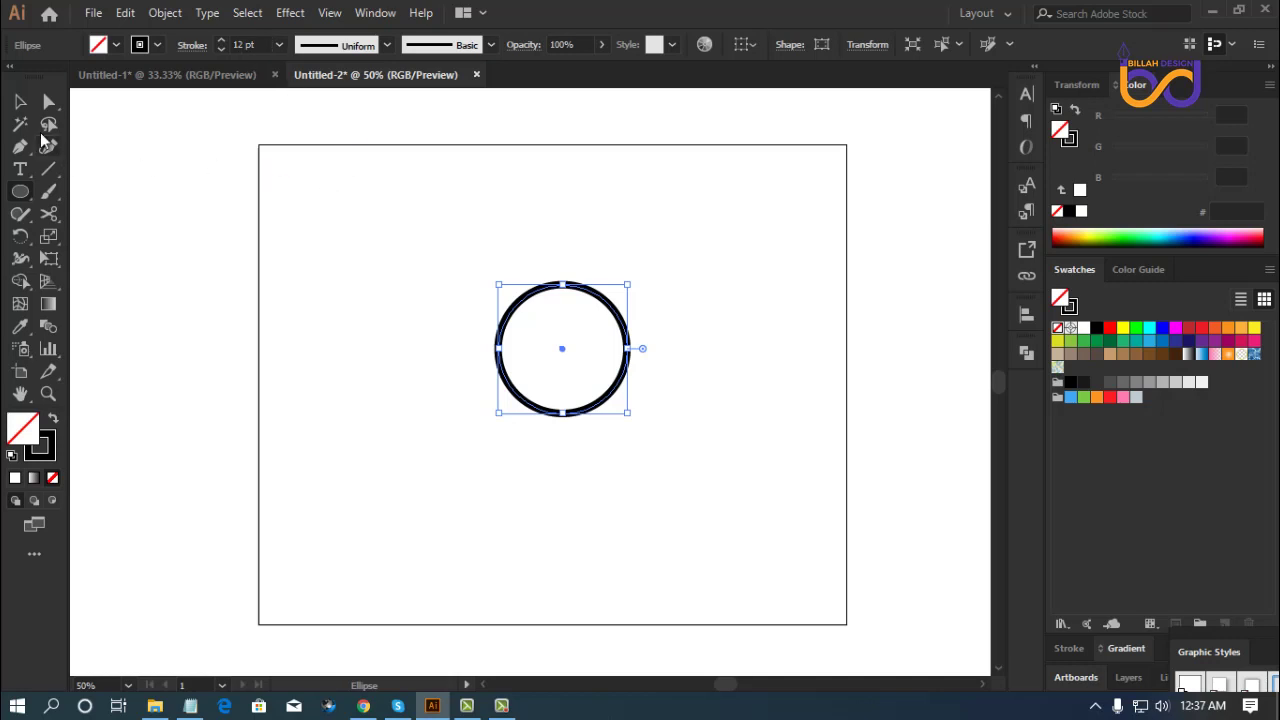
{"action": "left_click", "coordinate": [20, 101]}
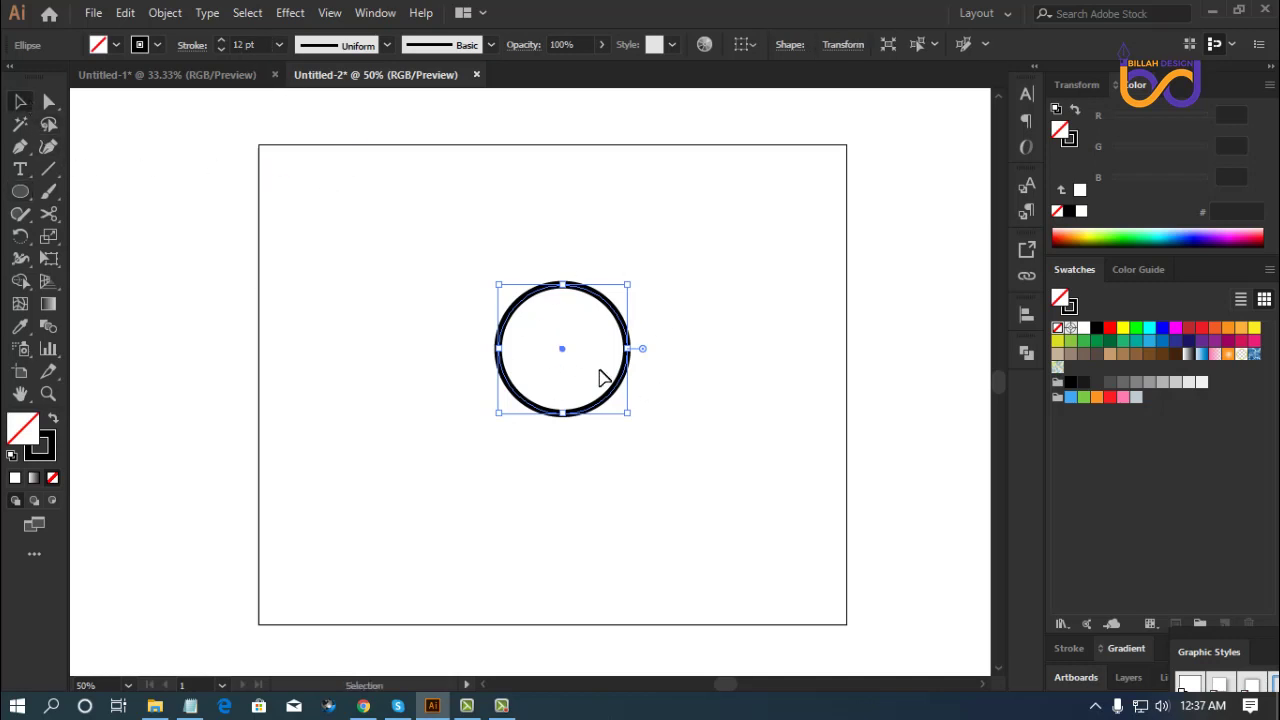
{"action": "key", "text": "a"}
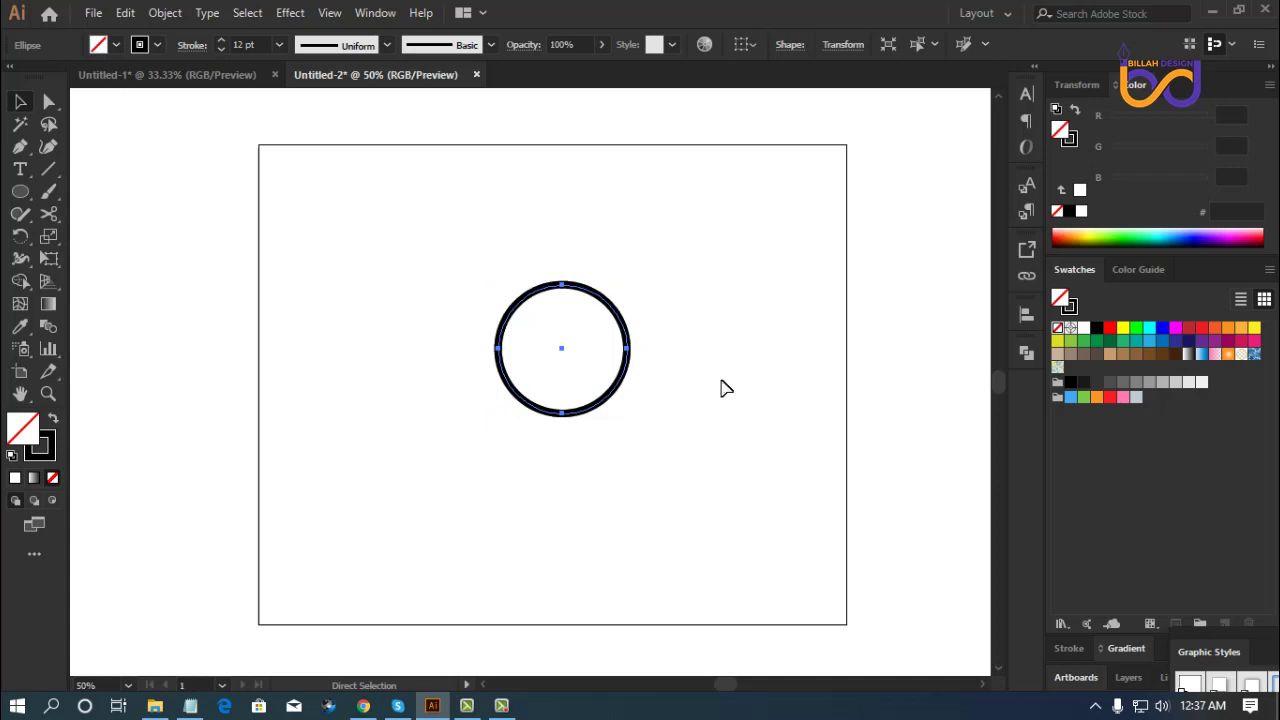
{"action": "key", "text": "v"}
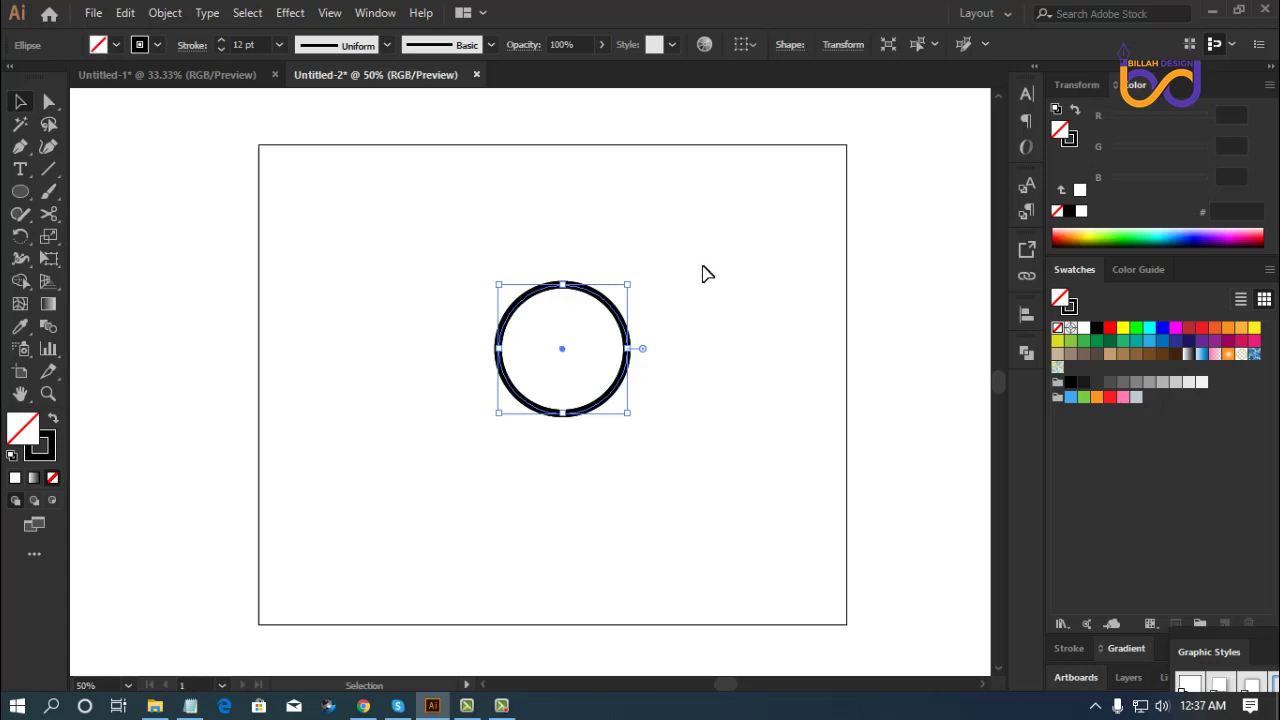
Open the Scale dialog for the circle with preview turned on.
{"action": "right_click", "coordinate": [703, 268]}
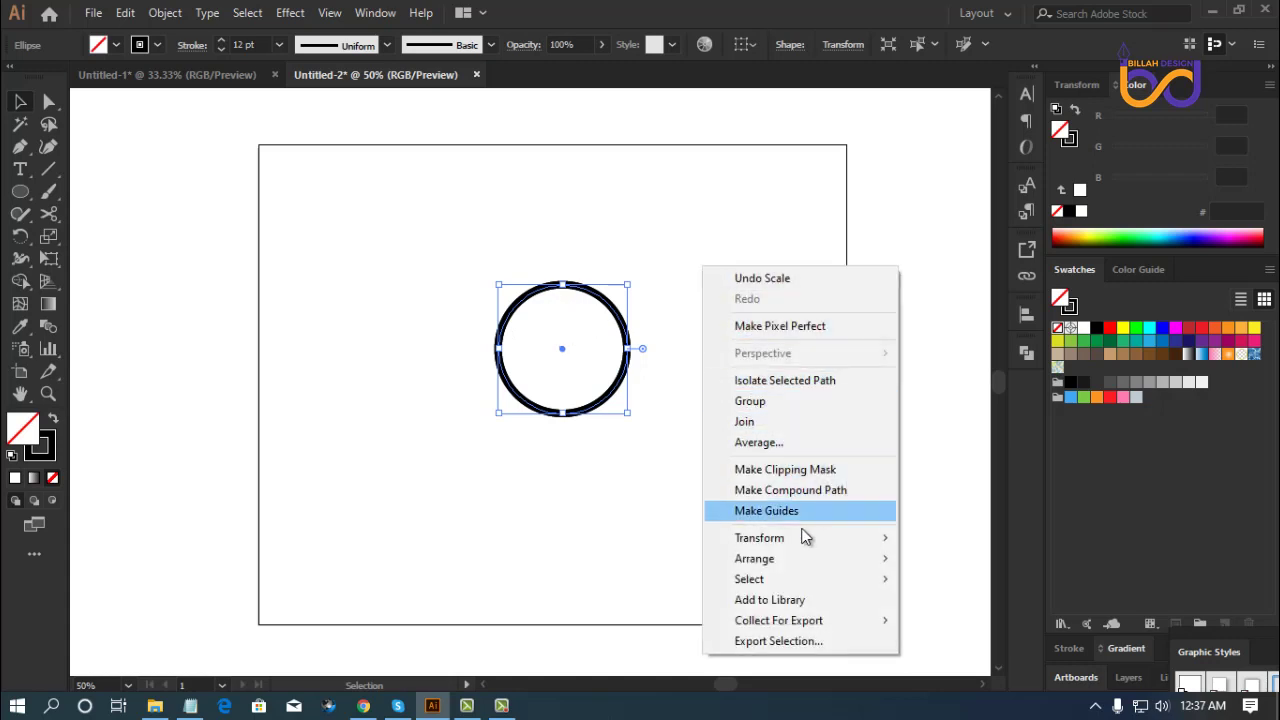
{"action": "mouse_move", "coordinate": [787, 545]}
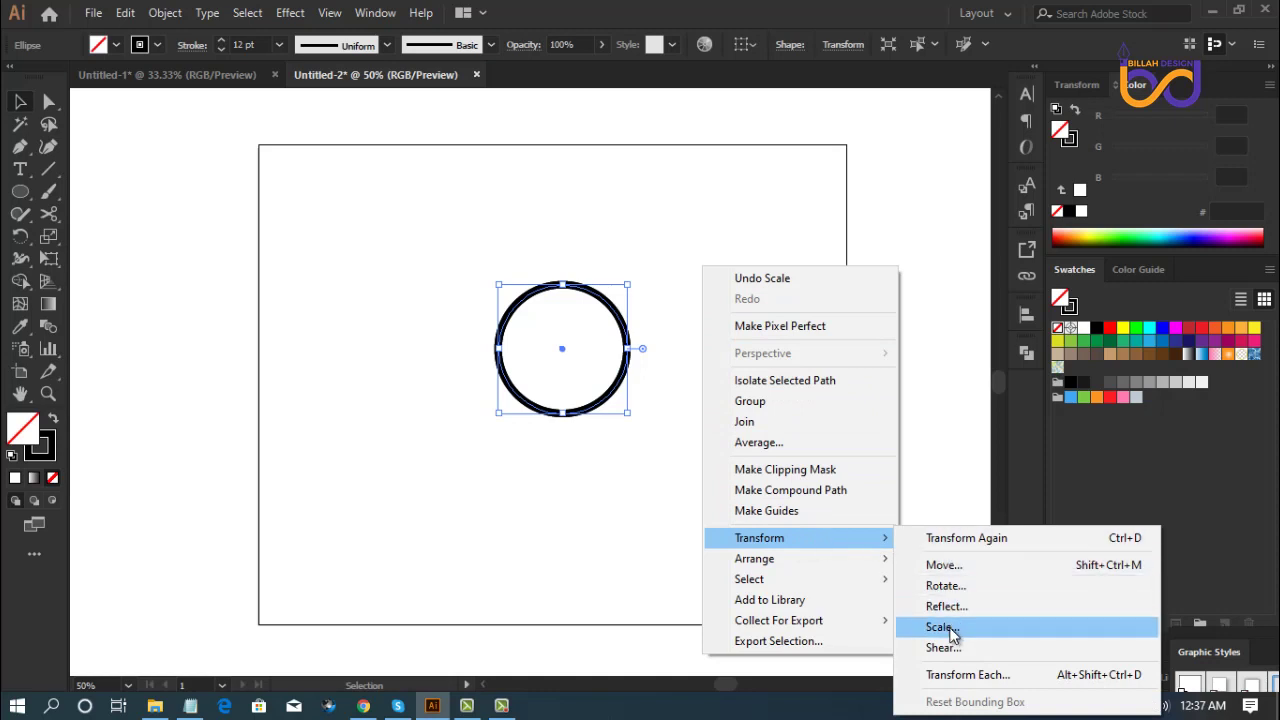
{"action": "left_click", "coordinate": [950, 630]}
{"action": "left_click_drag", "start_coordinate": [778, 168], "coordinate": [793, 150]}
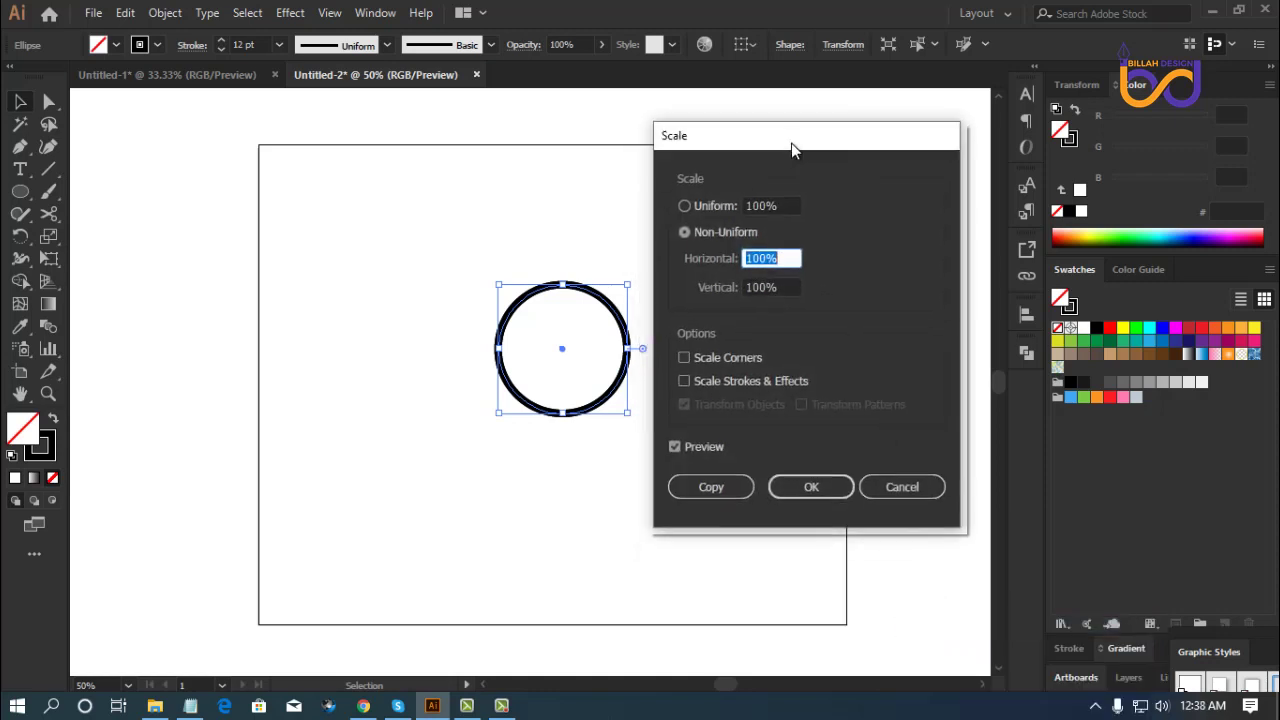
{"action": "left_click", "coordinate": [675, 448]}
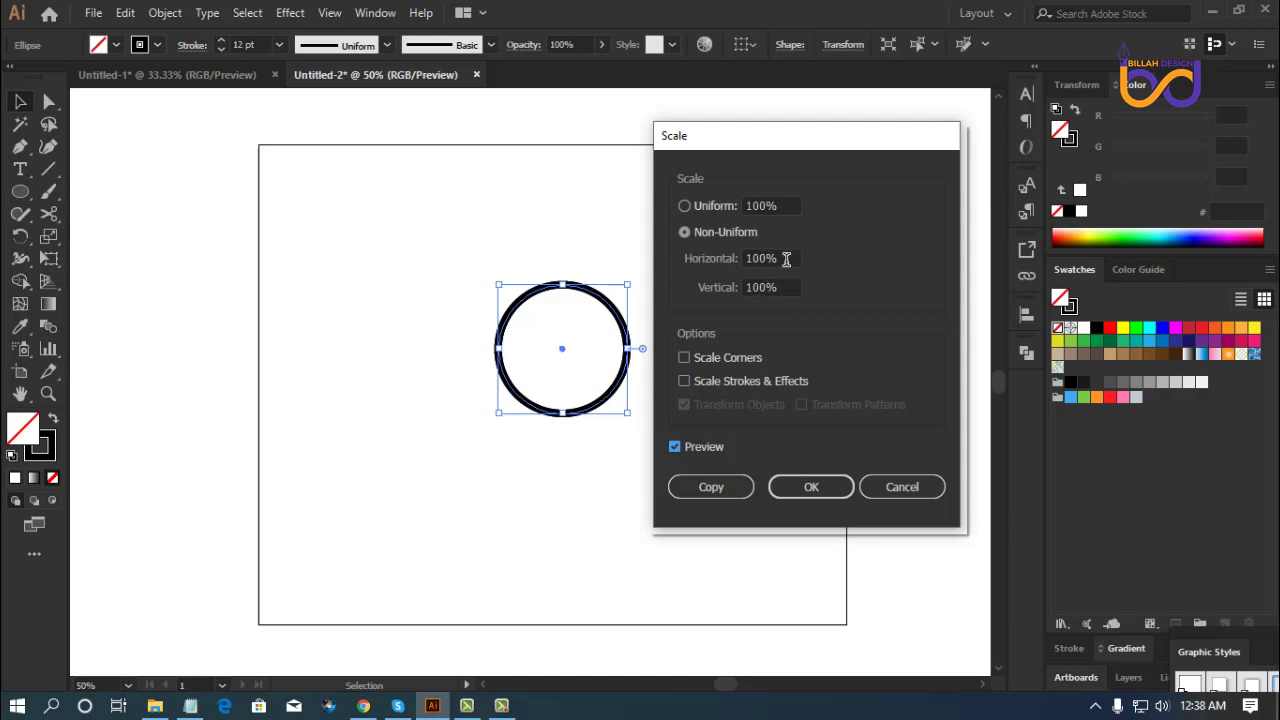
Scale the inner copy to 60% horizontal width, 100% vertical, then deselect and zoom in.
{"action": "left_click", "coordinate": [786, 258]}
{"action": "left_click", "coordinate": [786, 258]}
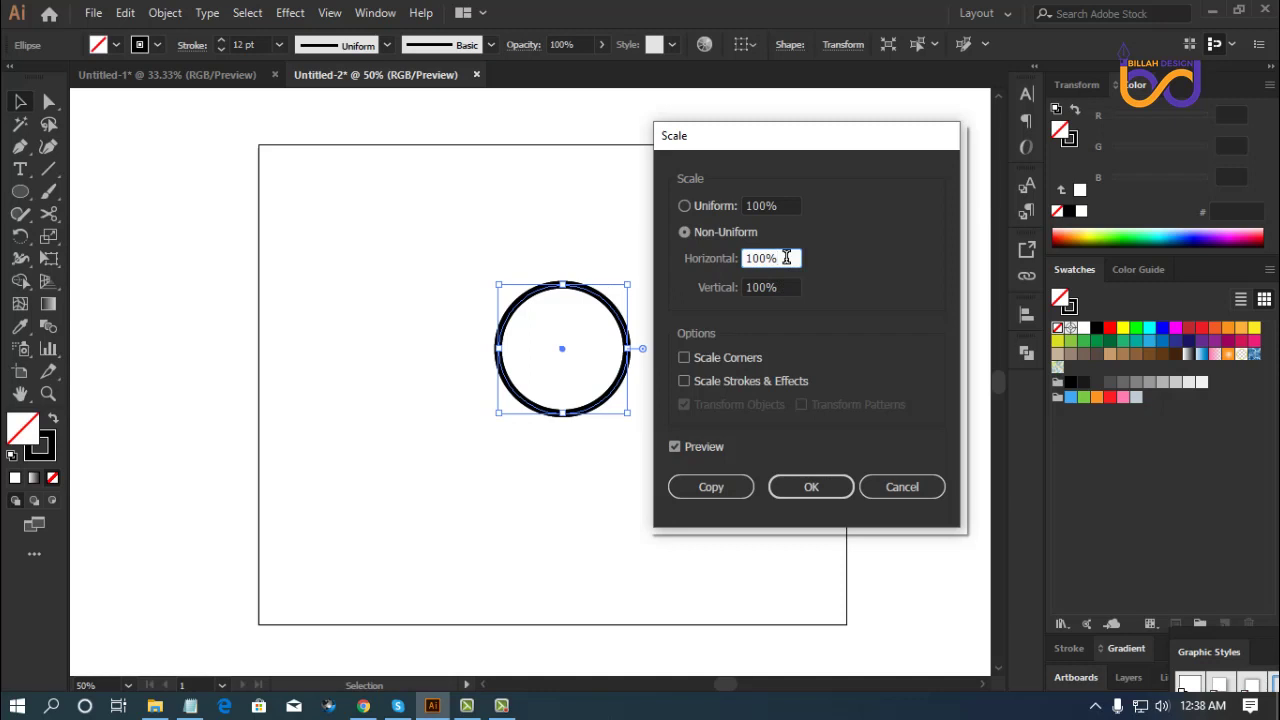
{"action": "key", "text": "Down"}
{"action": "key", "text": "Down"}
{"action": "key", "text": "Down"}
{"action": "key", "text": "Down"}
{"action": "key", "text": "Down"}
{"action": "key", "text": "Down"}
{"action": "key", "text": "Down"}
{"action": "key", "text": "Down"}
{"action": "key", "text": "Down"}
{"action": "key", "text": "Down"}
{"action": "key", "text": "Down"}
{"action": "key", "text": "Down"}
{"action": "key", "text": "Down"}
{"action": "key", "text": "Down"}
{"action": "key", "text": "Down"}
{"action": "key", "text": "Down"}
{"action": "key", "text": "Down"}
{"action": "key", "text": "Down"}
{"action": "key", "text": "Down"}
{"action": "key", "text": "Down"}
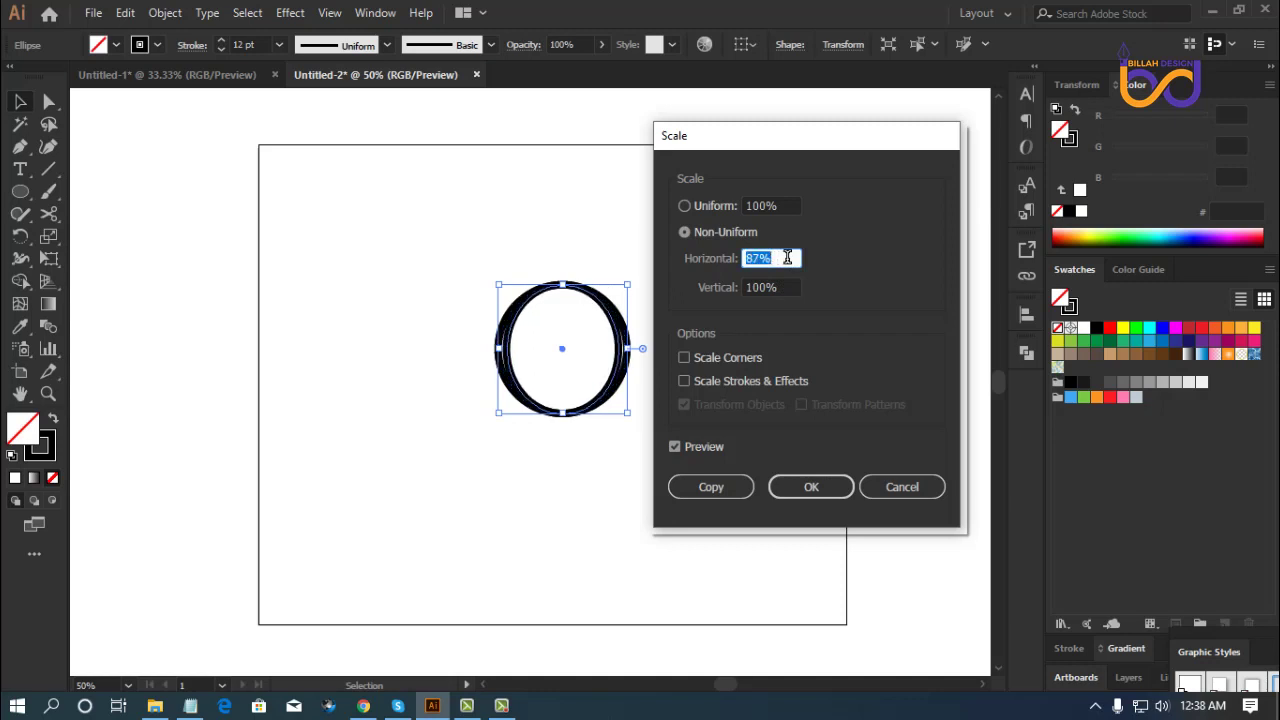
{"action": "key", "text": "Down"}
{"action": "key", "text": "Down"}
{"action": "key", "text": "Down"}
{"action": "key", "text": "Down"}
{"action": "key", "text": "Down"}
{"action": "key", "text": "Down"}
{"action": "key", "text": "Down"}
{"action": "key", "text": "Down"}
{"action": "key", "text": "Down"}
{"action": "key", "text": "Down"}
{"action": "key", "text": "Down"}
{"action": "key", "text": "Down"}
{"action": "key", "text": "Down"}
{"action": "key", "text": "Down"}
{"action": "key", "text": "Down"}
{"action": "key", "text": "Down"}
{"action": "key", "text": "Down"}
{"action": "key", "text": "Down"}
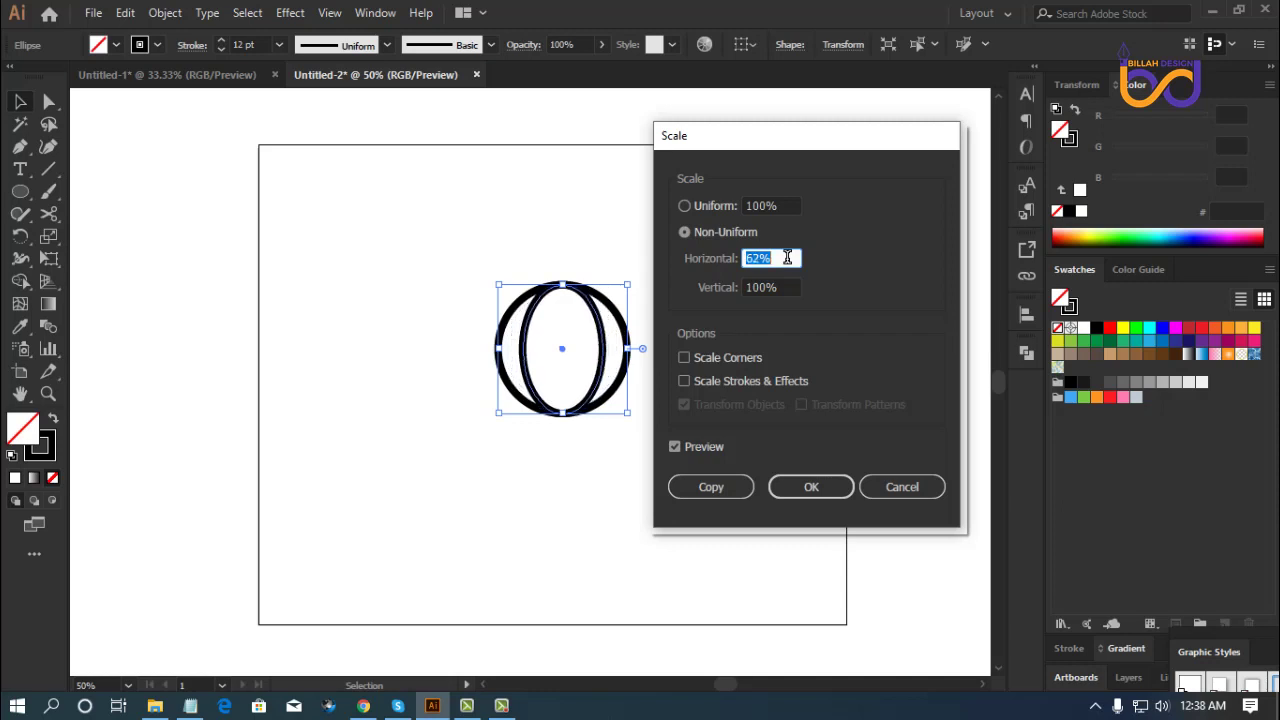
{"action": "key", "text": "Down"}
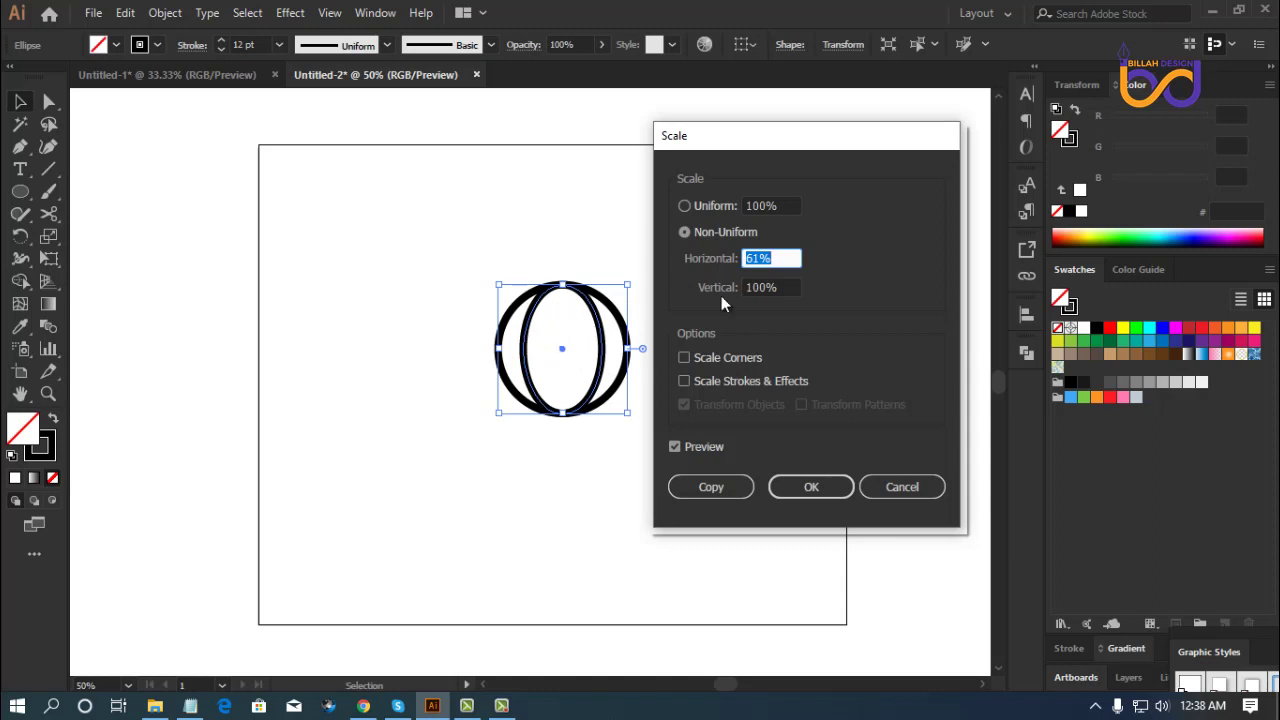
{"action": "key", "text": "Down"}
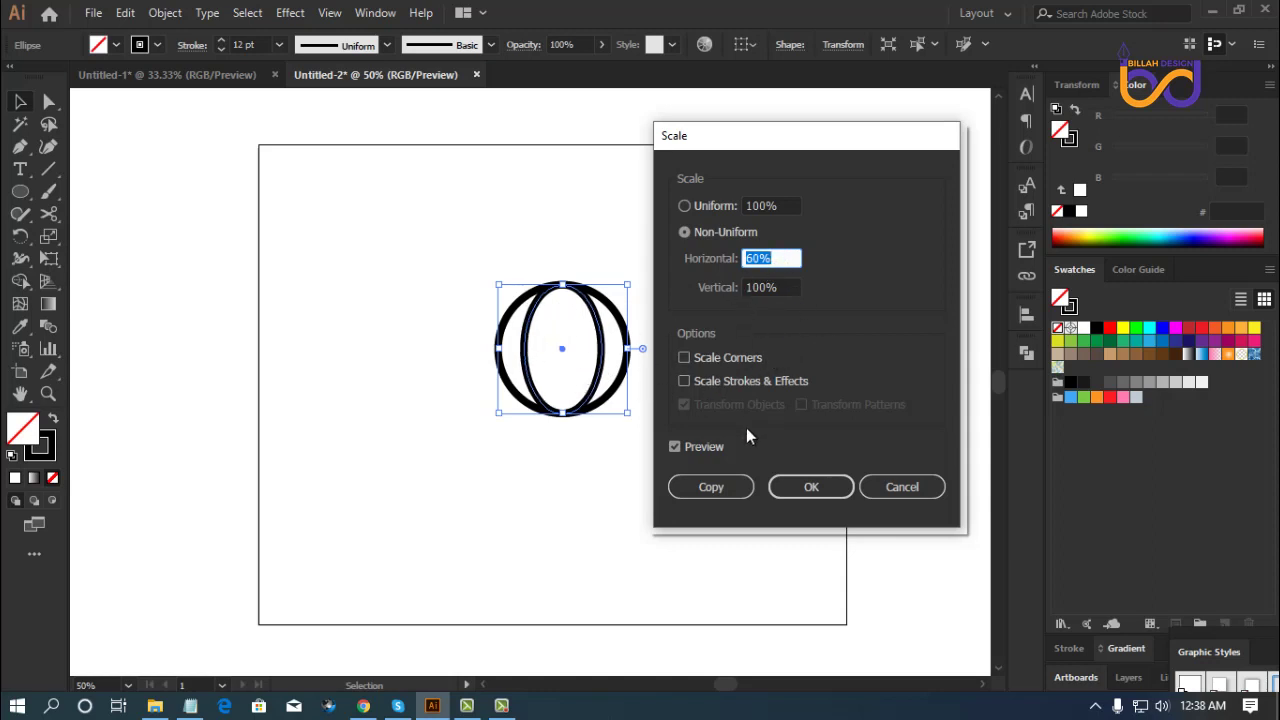
{"action": "left_click", "coordinate": [815, 486]}
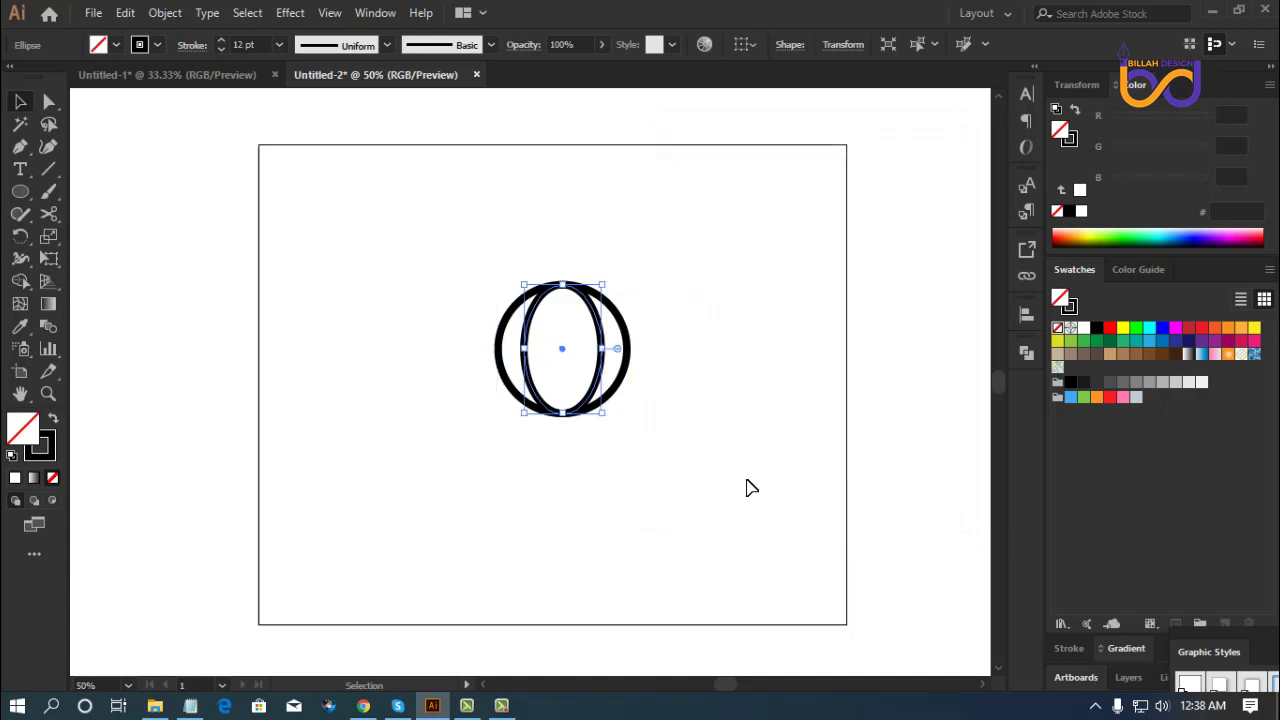
{"action": "left_click", "coordinate": [752, 487]}
{"action": "key", "text": "a"}
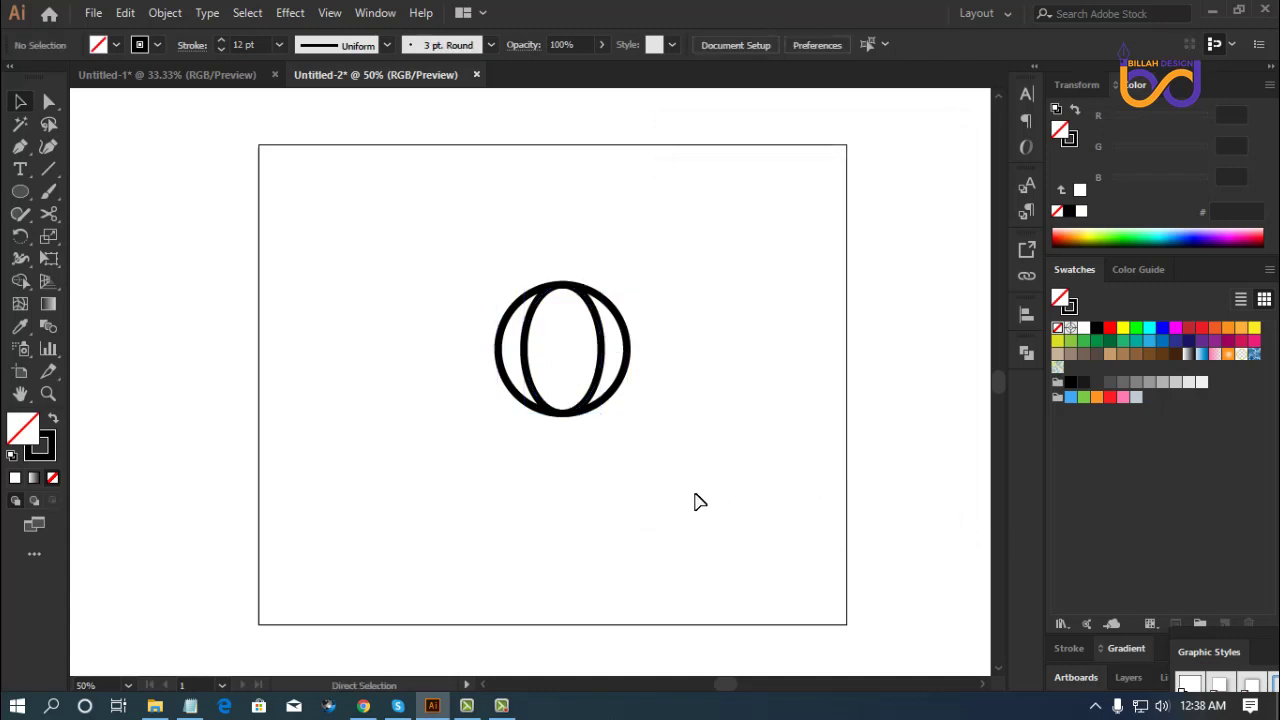
{"action": "key", "text": "ctrl+equal"}
Draw upper, middle and lower horizontal lines plus a vertical centre line across the circle.
{"action": "left_click_drag", "start_coordinate": [797, 391], "coordinate": [771, 377]}
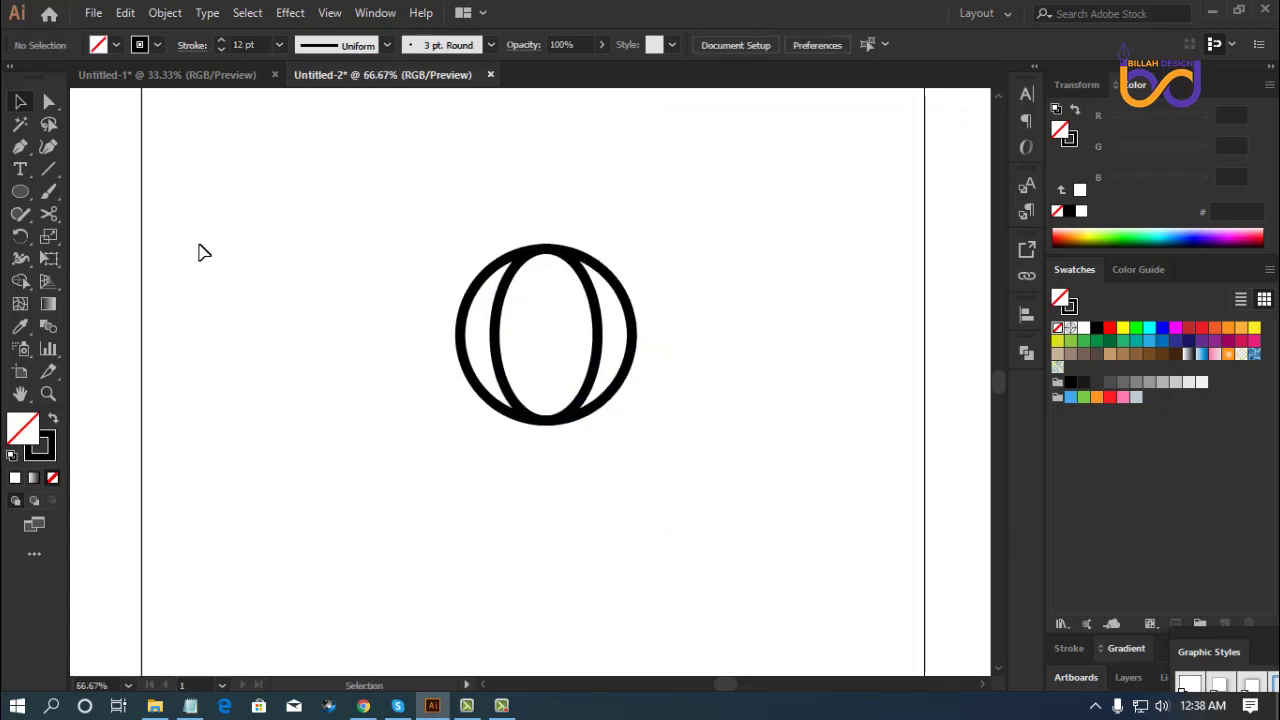
{"action": "left_click", "coordinate": [48, 169]}
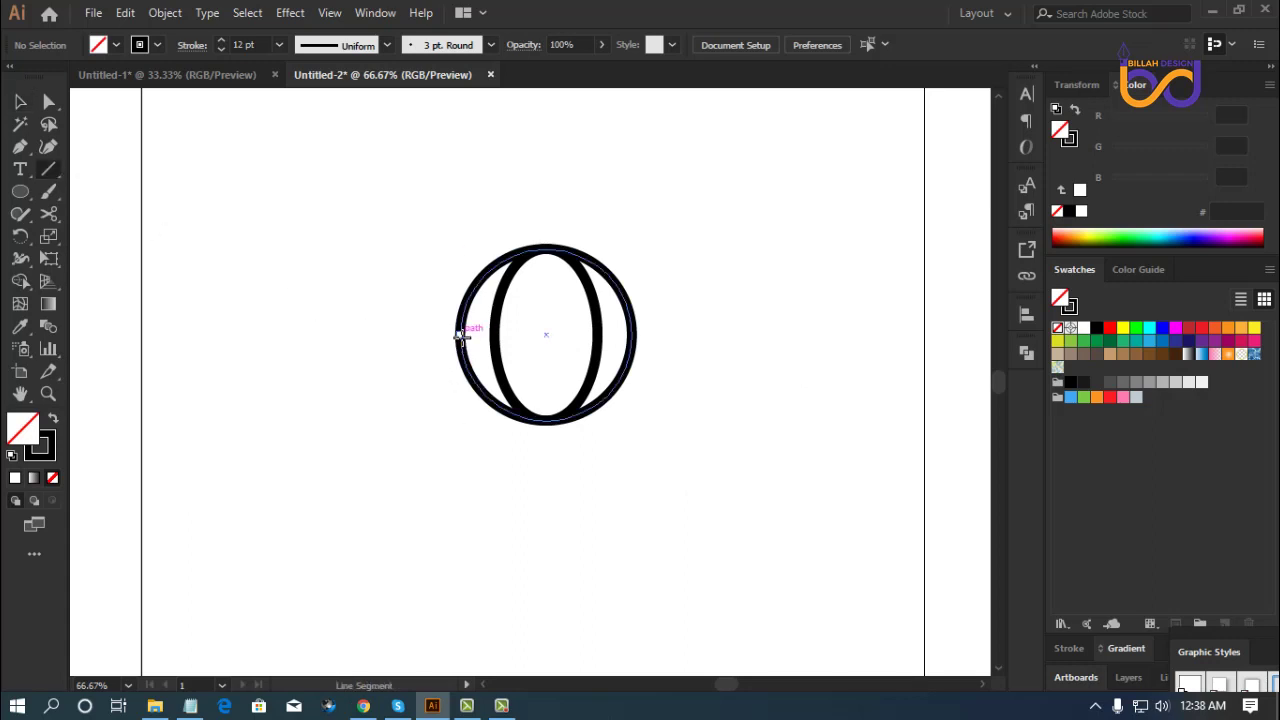
{"action": "left_click_drag", "start_coordinate": [460, 334], "coordinate": [633, 336]}
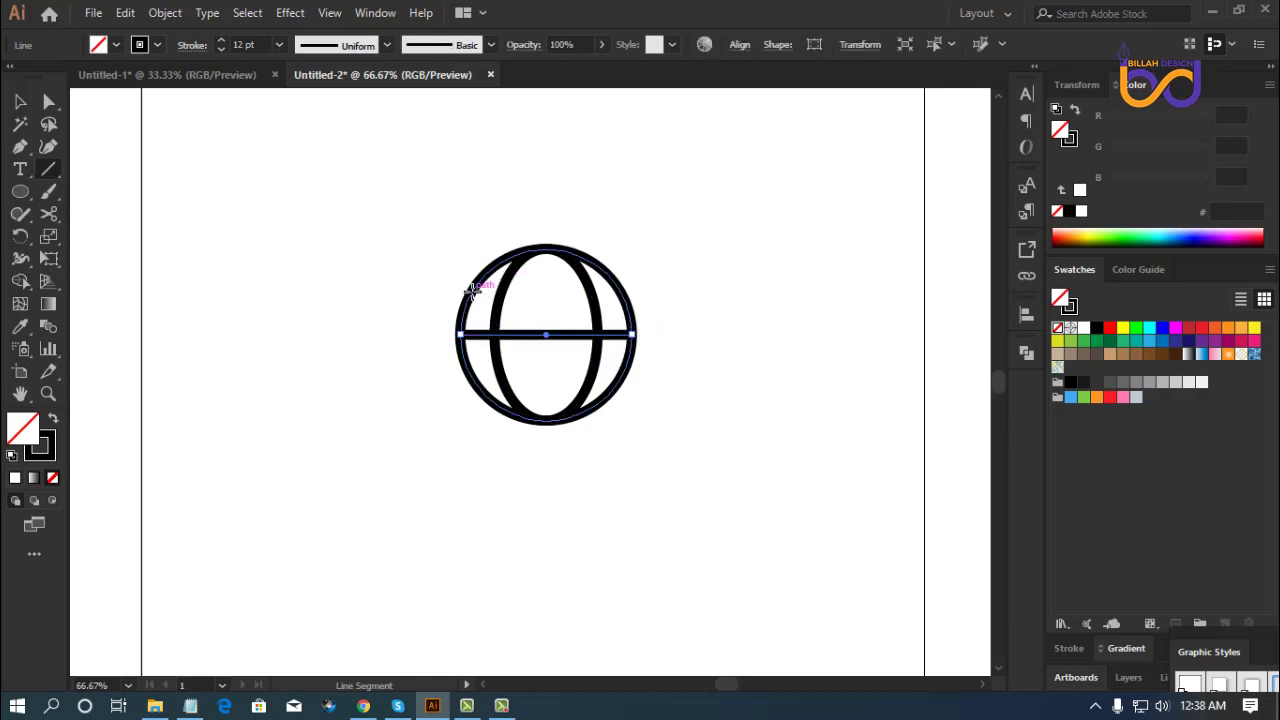
{"action": "left_click_drag", "start_coordinate": [470, 292], "coordinate": [622, 291]}
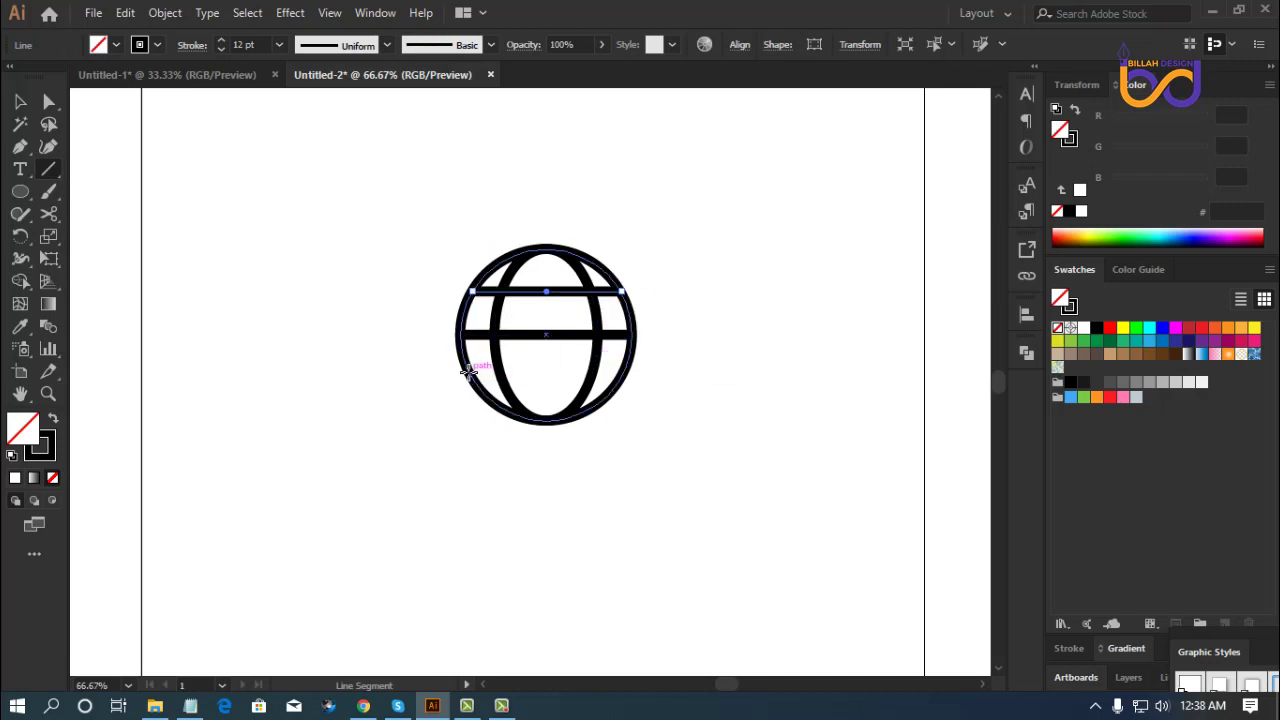
{"action": "left_click_drag", "start_coordinate": [469, 373], "coordinate": [622, 373]}
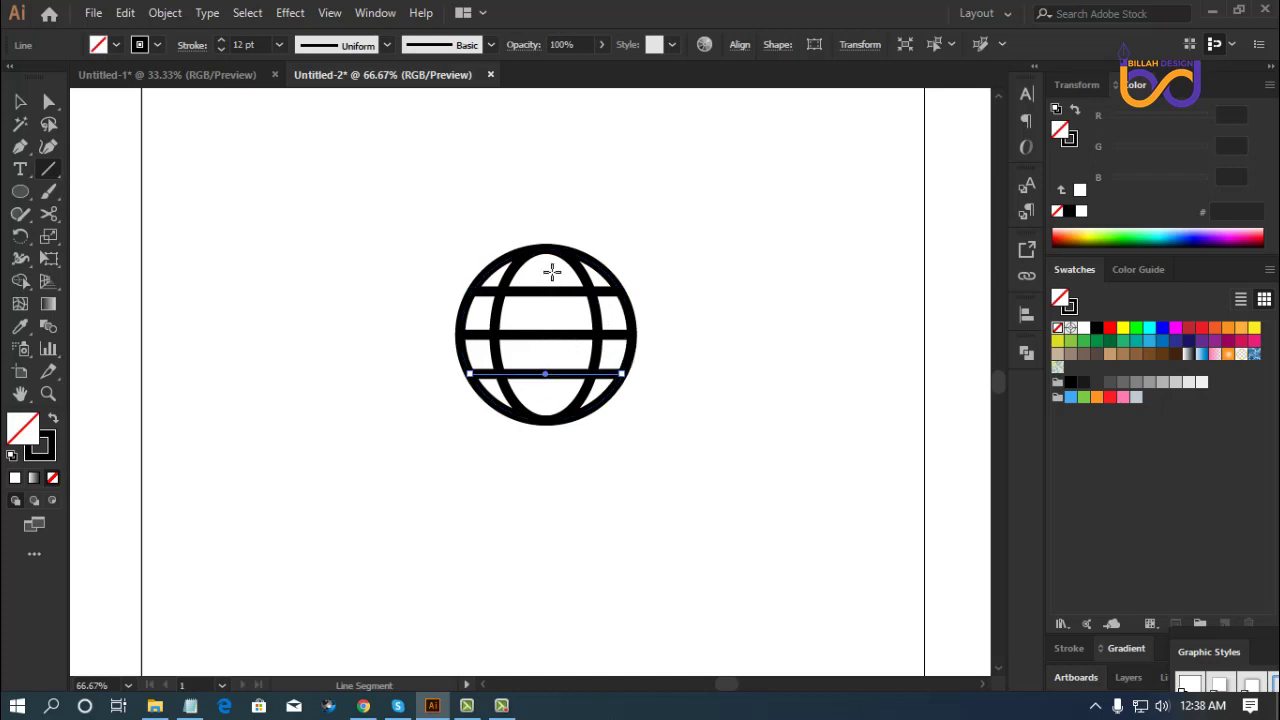
{"action": "left_click_drag", "start_coordinate": [545, 251], "coordinate": [544, 422]}
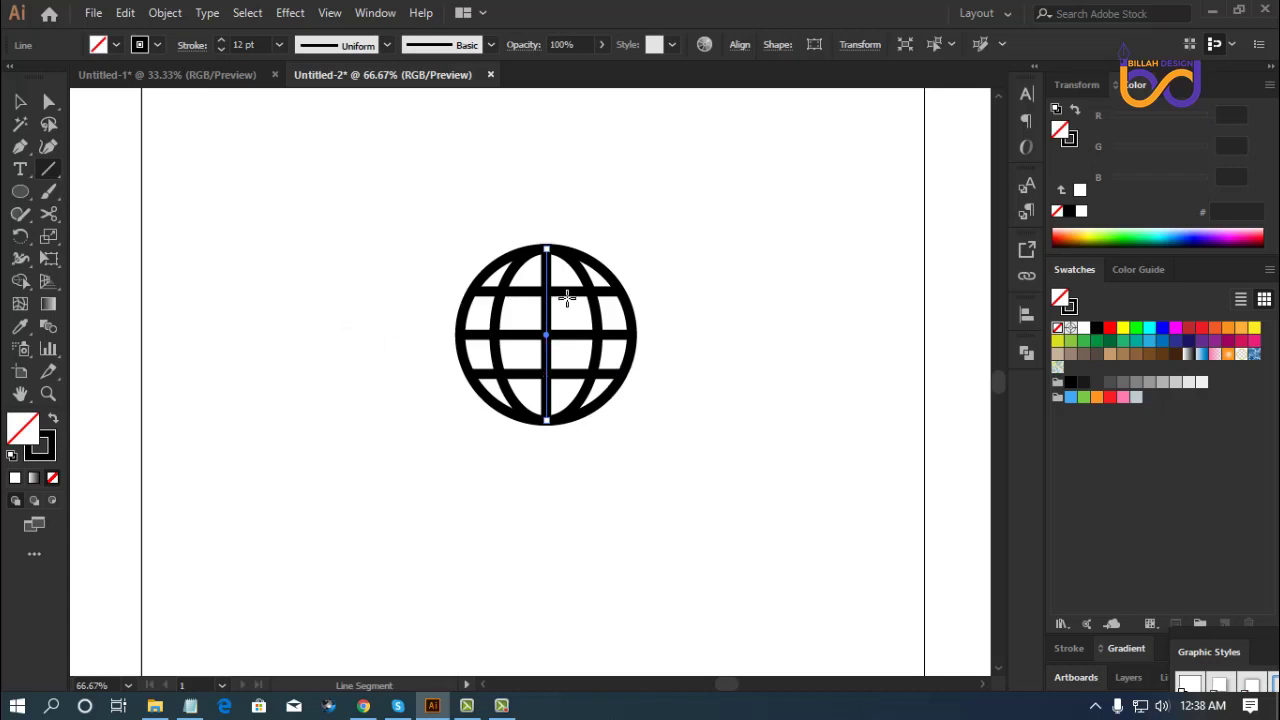
{"action": "left_click", "coordinate": [22, 103]}
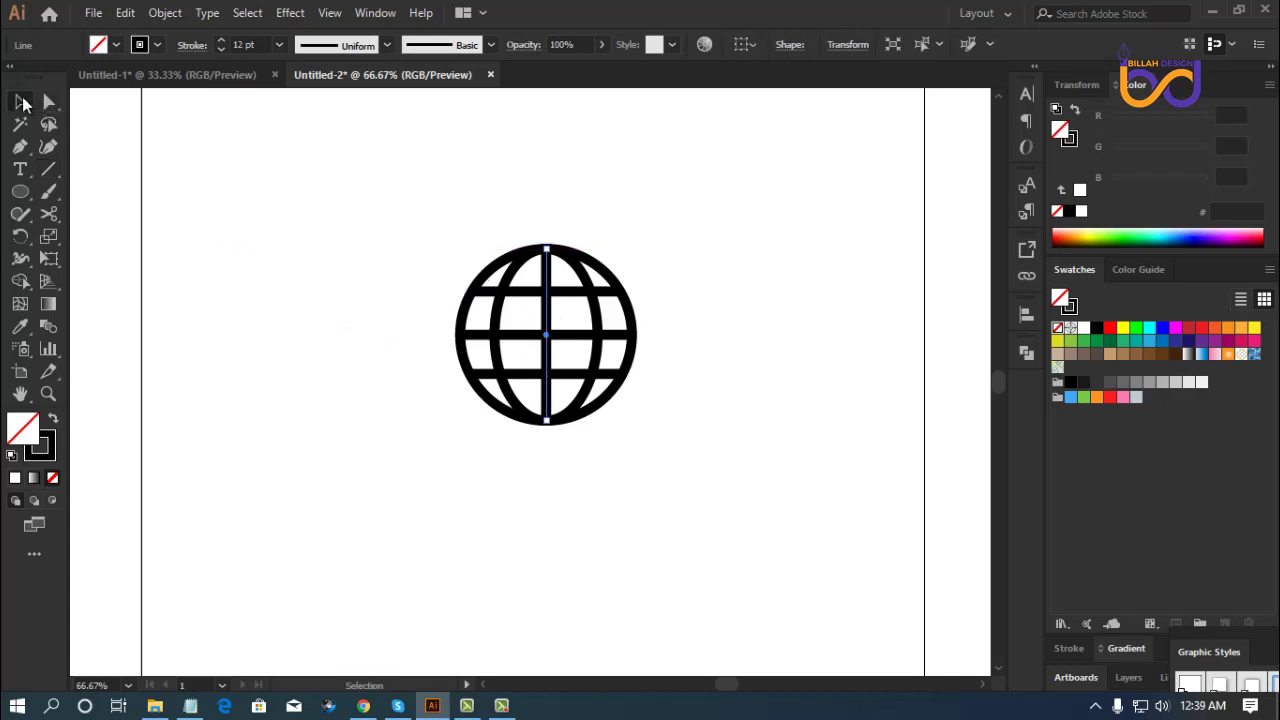
{"action": "left_click", "coordinate": [437, 469]}
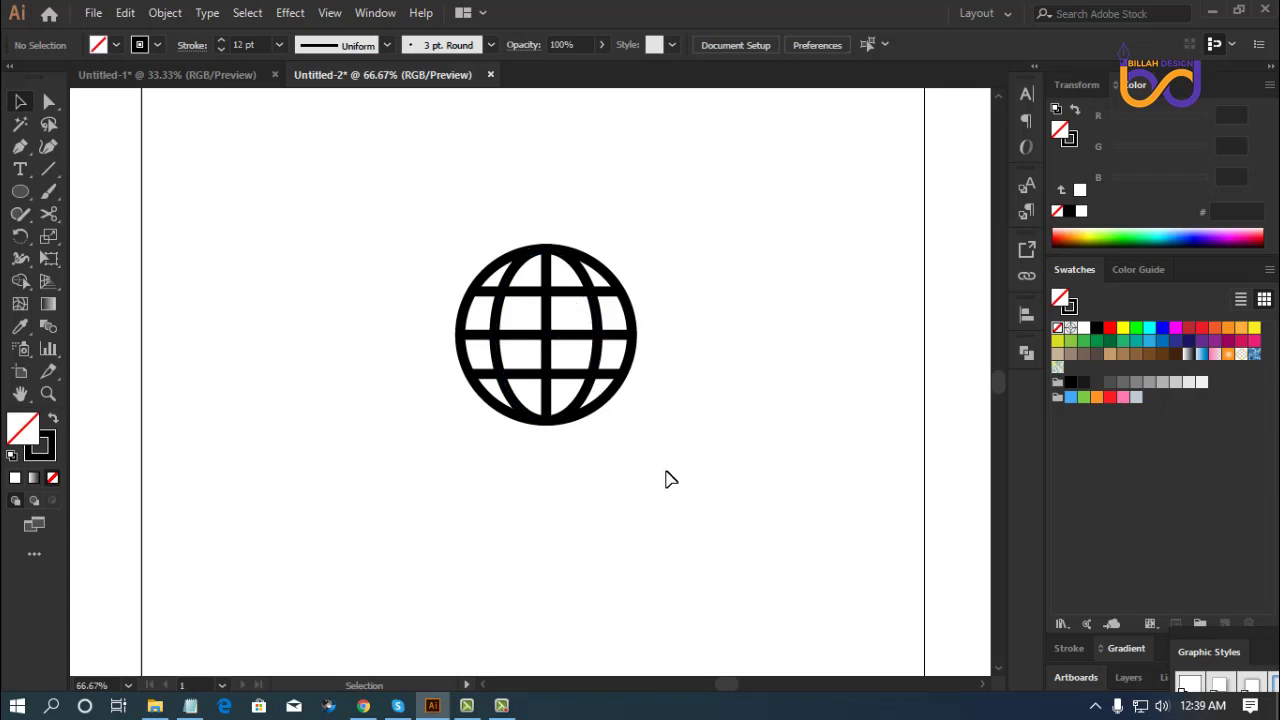
{"action": "key", "text": "ctrl+1"}
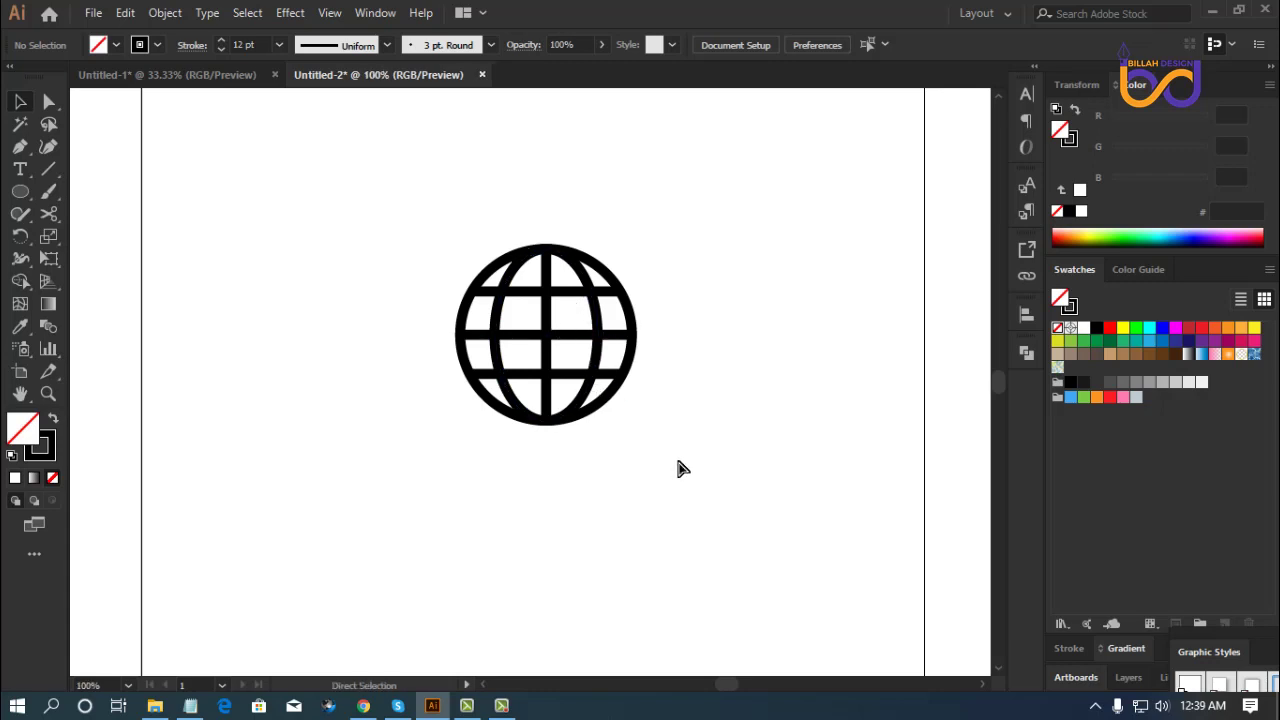
{"action": "left_click_drag", "start_coordinate": [786, 334], "coordinate": [766, 373]}
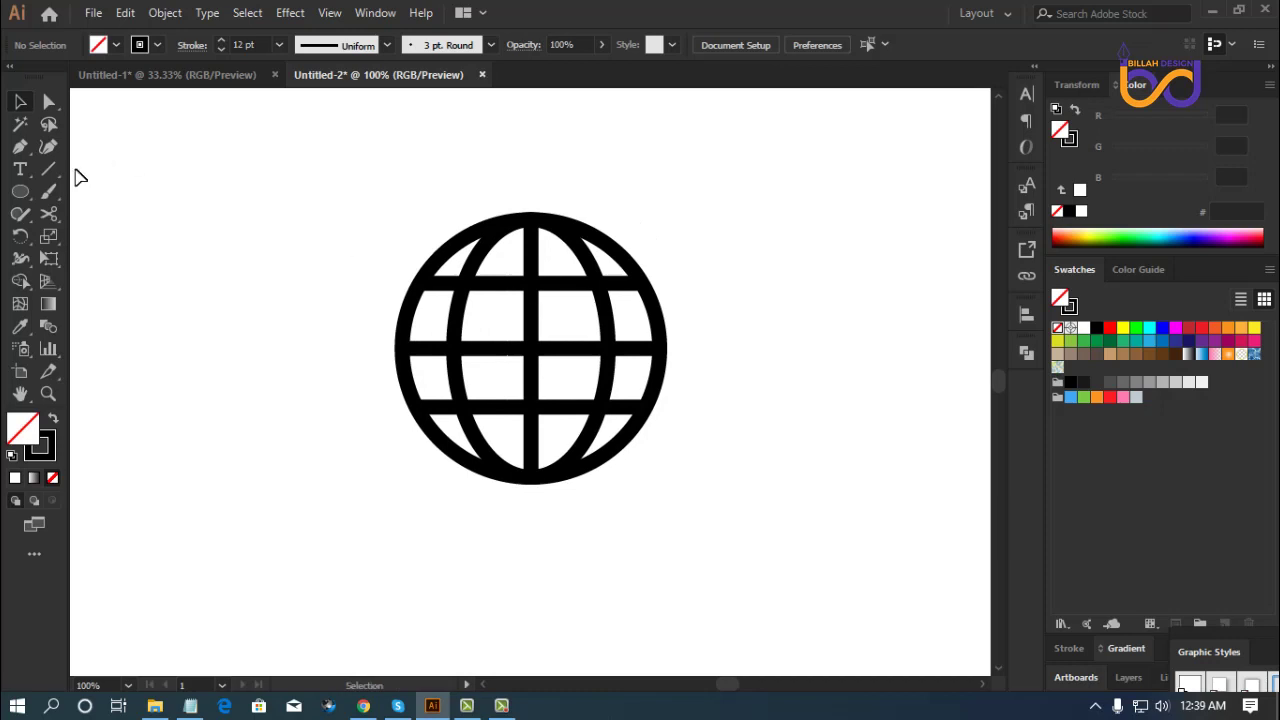
Draw bars running right from the globe's top and bottom, then select both bars.
{"action": "left_click", "coordinate": [48, 169]}
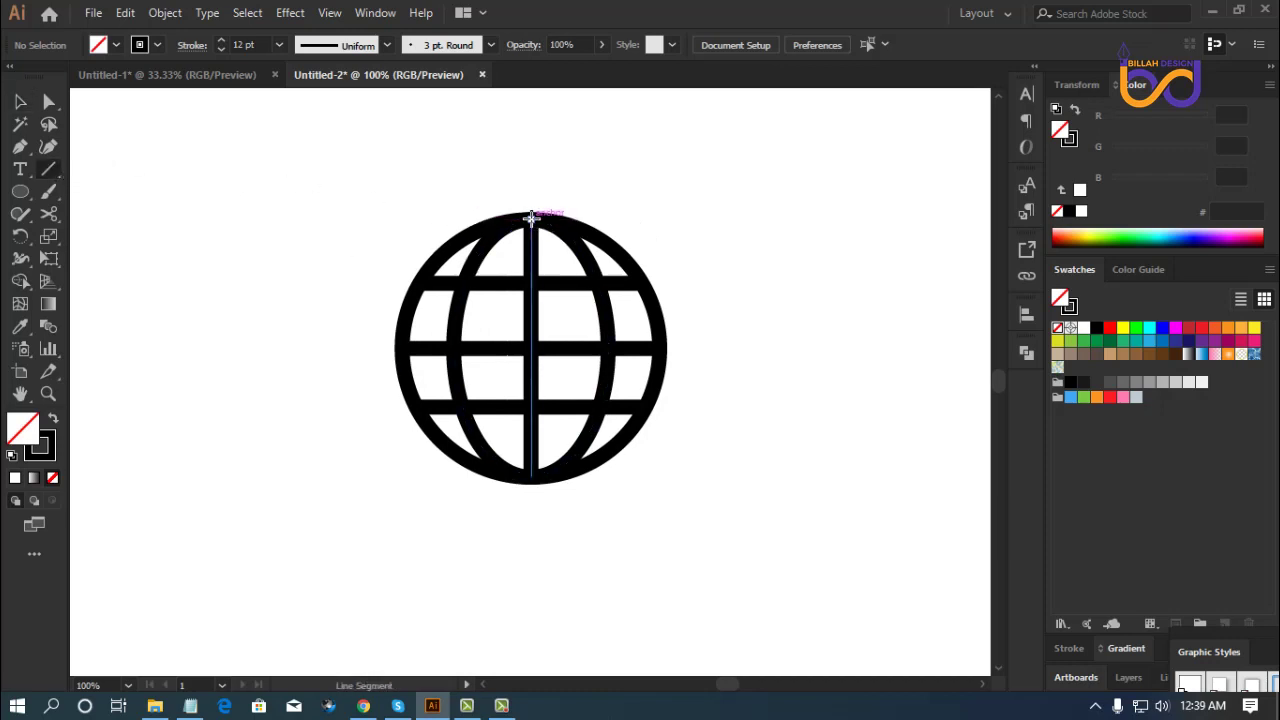
{"action": "left_click_drag", "start_coordinate": [532, 218], "coordinate": [685, 218]}
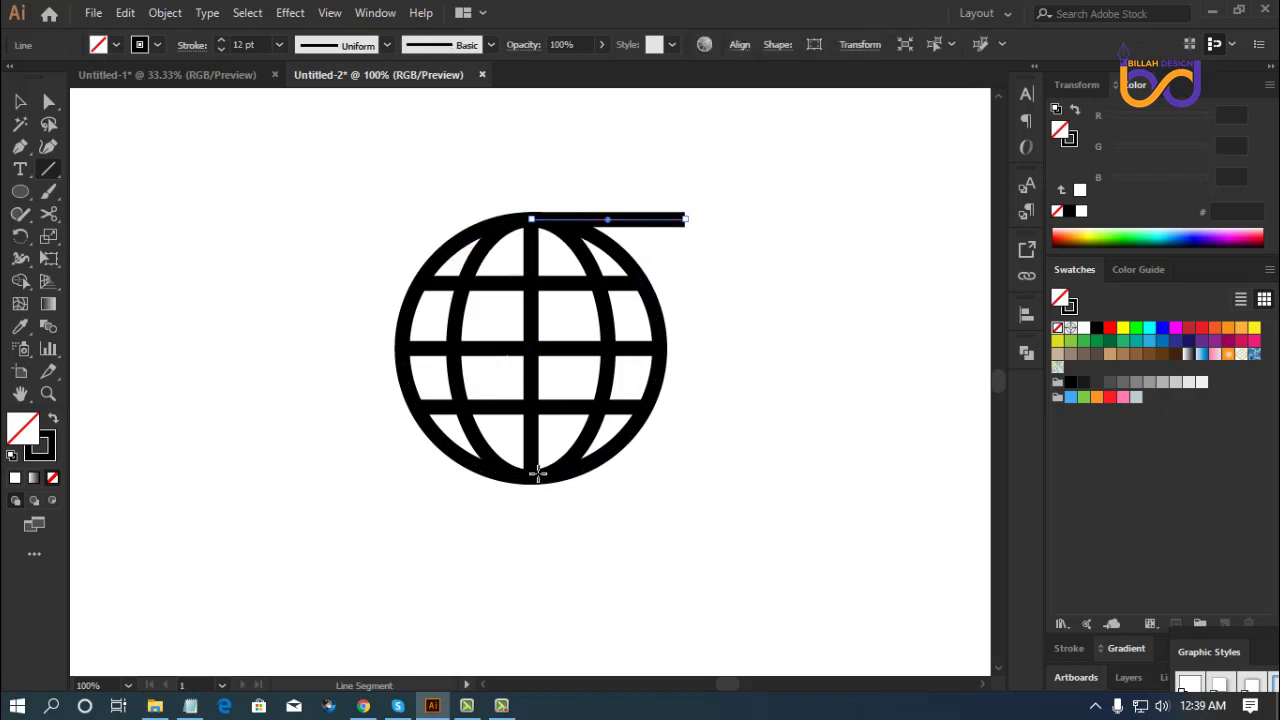
{"action": "left_click_drag", "start_coordinate": [533, 477], "coordinate": [713, 477]}
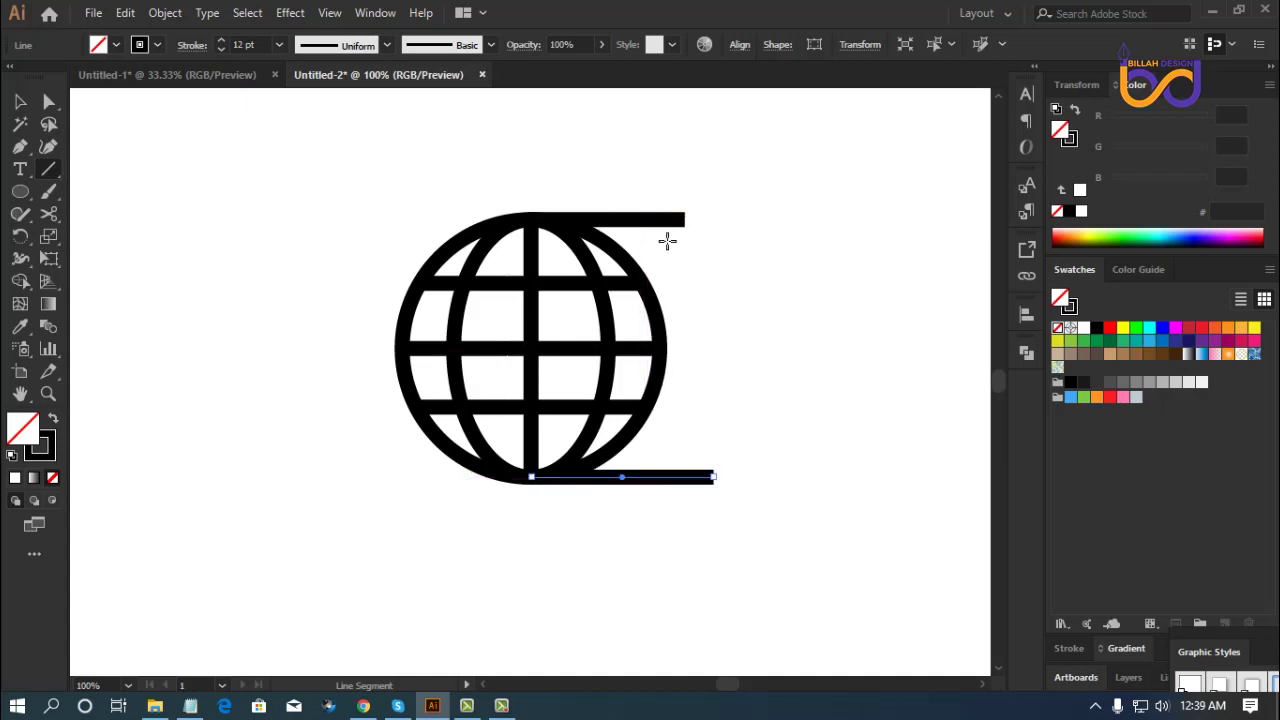
{"action": "left_click", "coordinate": [20, 101]}
{"action": "left_click", "coordinate": [257, 241]}
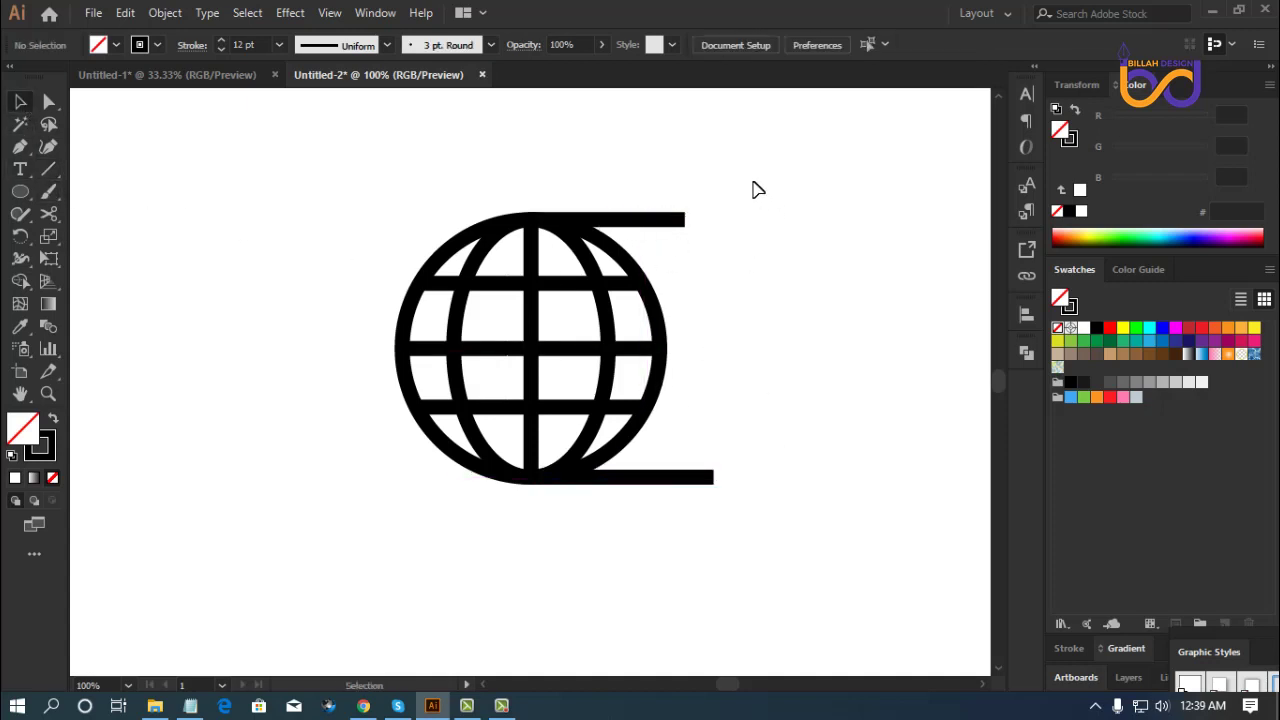
{"action": "left_click_drag", "start_coordinate": [752, 180], "coordinate": [663, 234]}
{"action": "left_click_drag", "start_coordinate": [804, 441], "coordinate": [700, 513]}
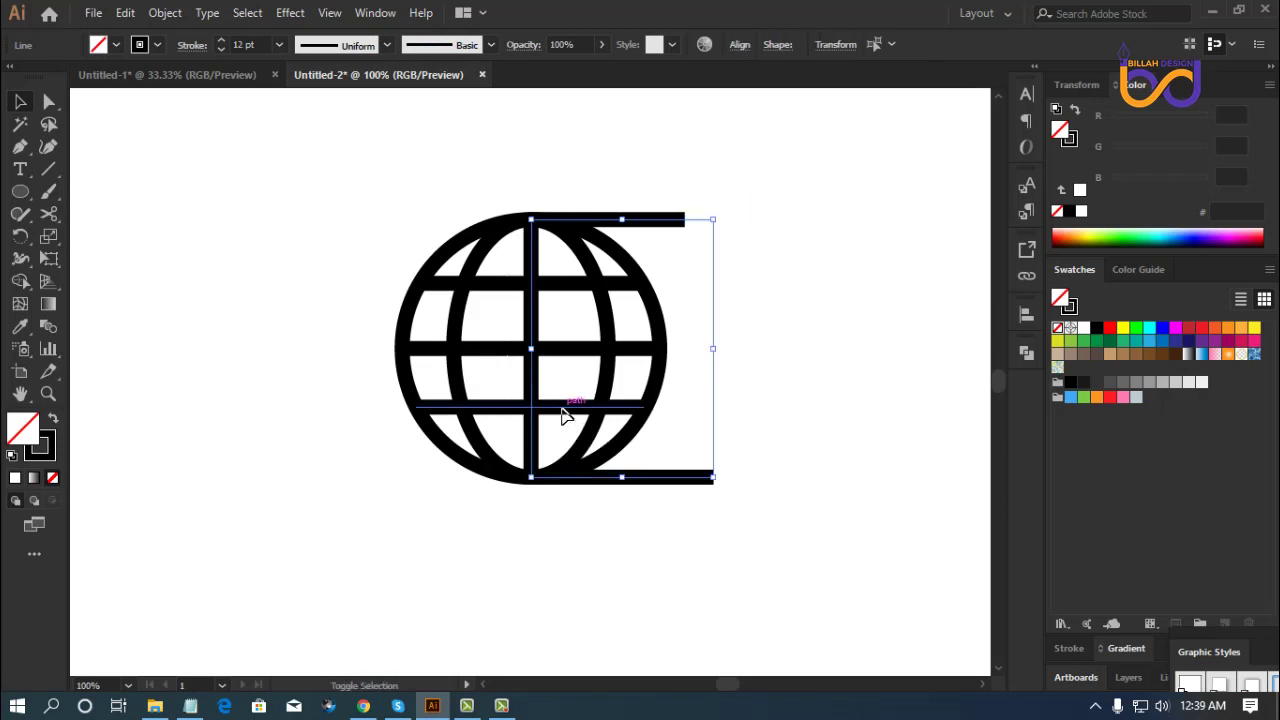
Vertically distribute the three horizontal lines by center, aligned to the selection.
{"action": "left_click", "coordinate": [562, 407], "text": "shift"}
{"action": "left_click", "coordinate": [571, 349], "text": "shift"}
{"action": "left_click", "coordinate": [569, 287], "text": "shift"}
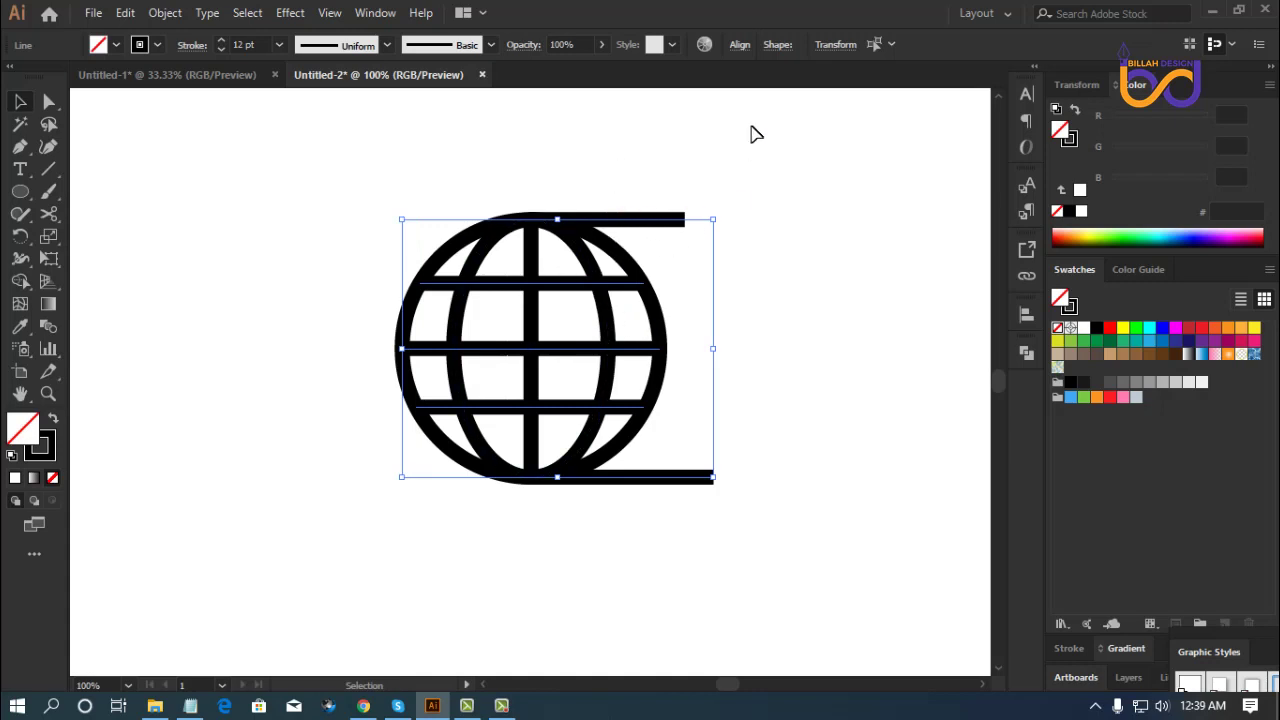
{"action": "left_click", "coordinate": [741, 46]}
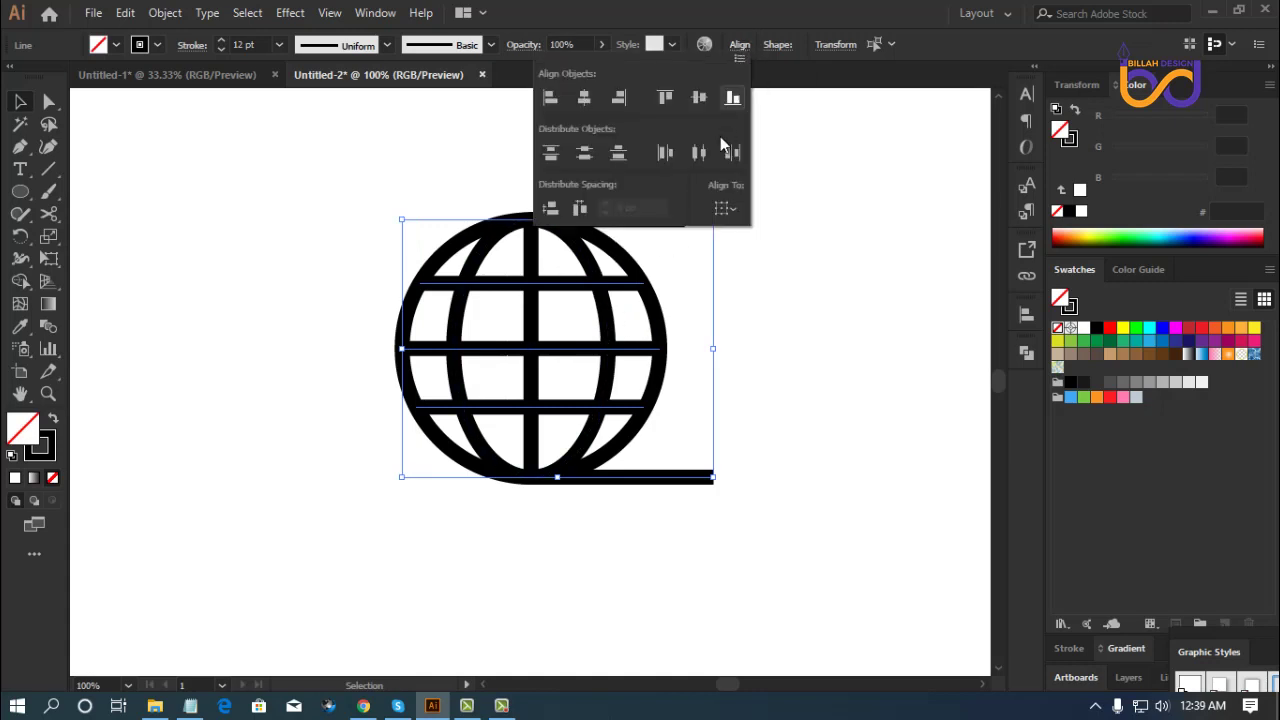
{"action": "left_click", "coordinate": [726, 207]}
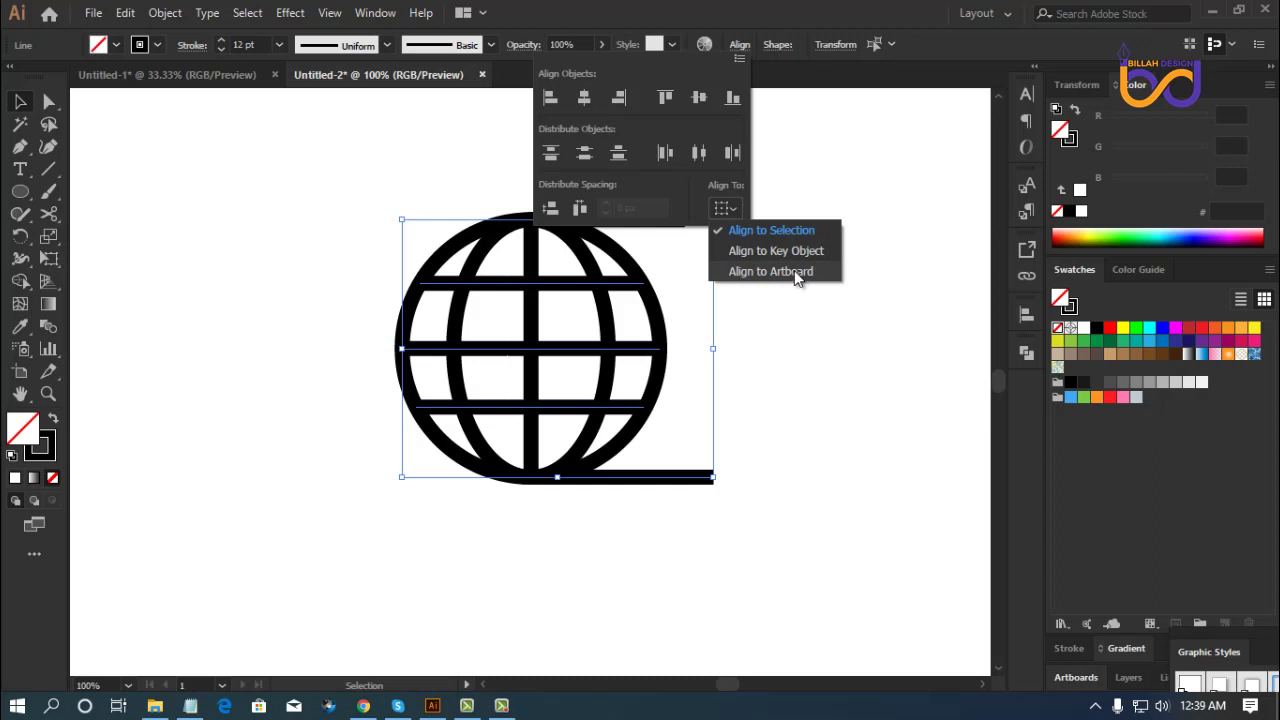
{"action": "left_click", "coordinate": [738, 216]}
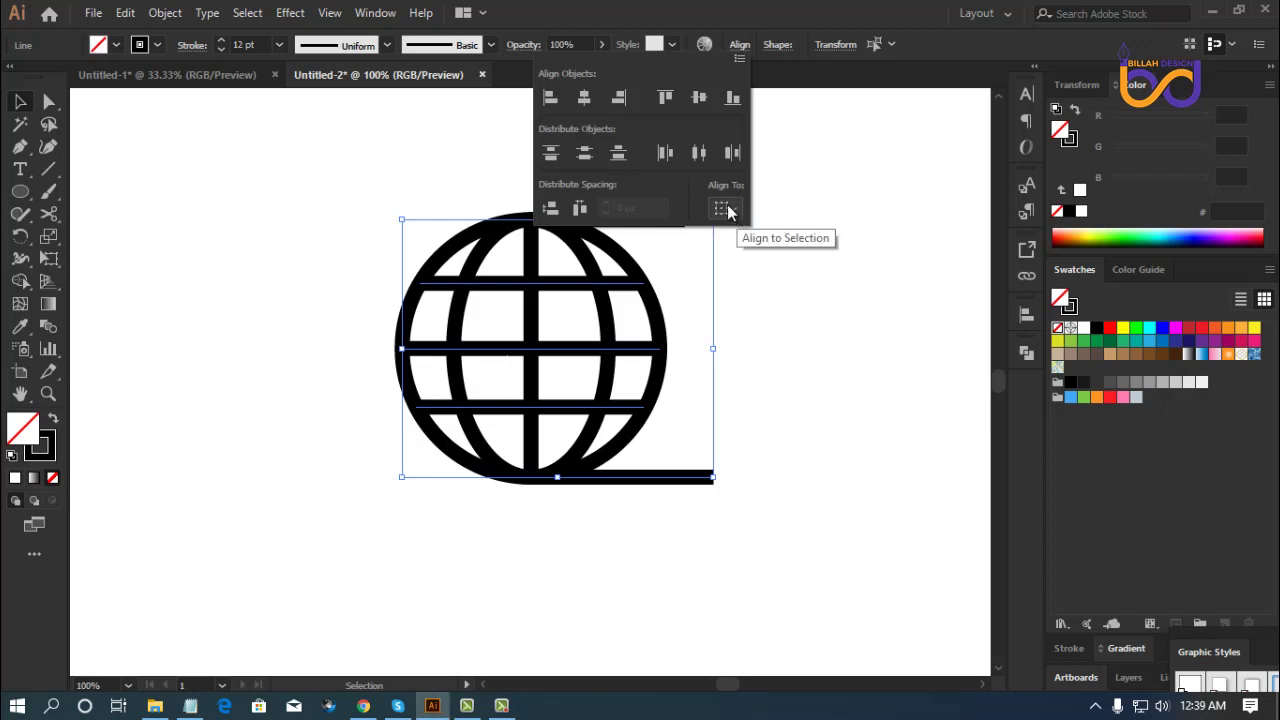
{"action": "left_click", "coordinate": [587, 153]}
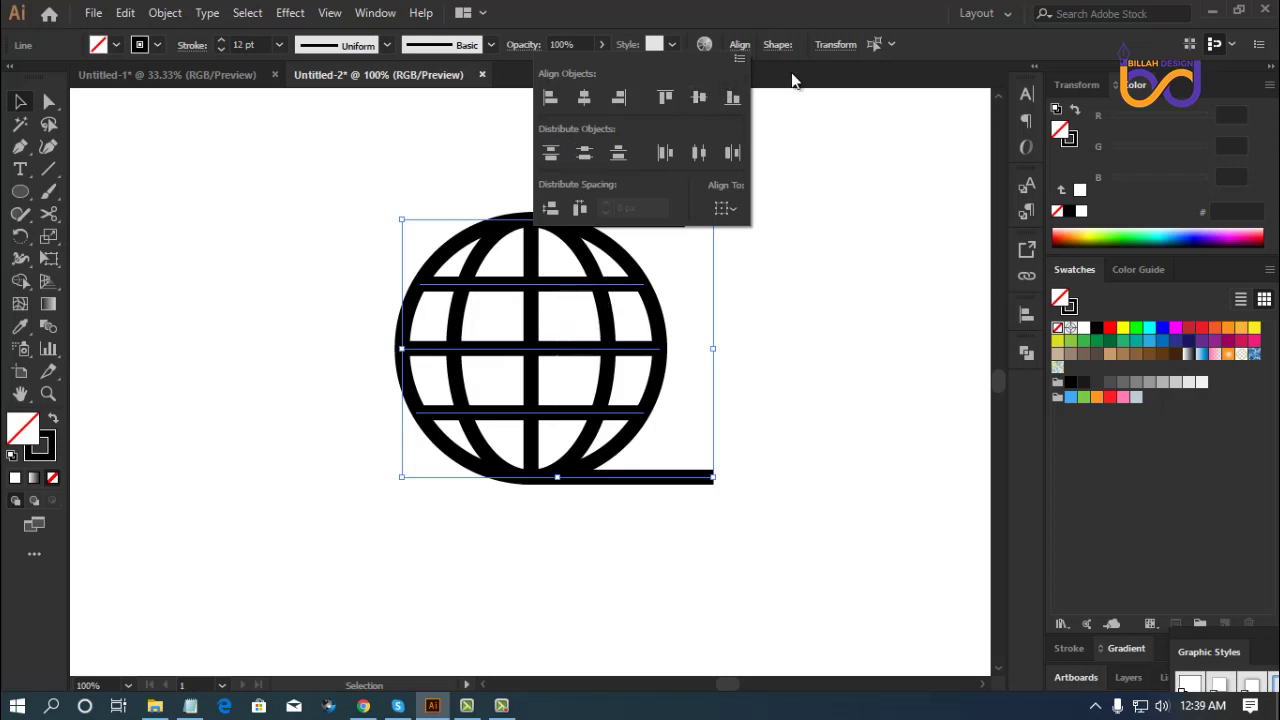
{"action": "left_click", "coordinate": [826, 352]}
{"action": "left_click_drag", "start_coordinate": [740, 183], "coordinate": [689, 257]}
Duplicate the whole globe to the upper left and delete both bars from the copy.
{"action": "left_click", "coordinate": [772, 372]}
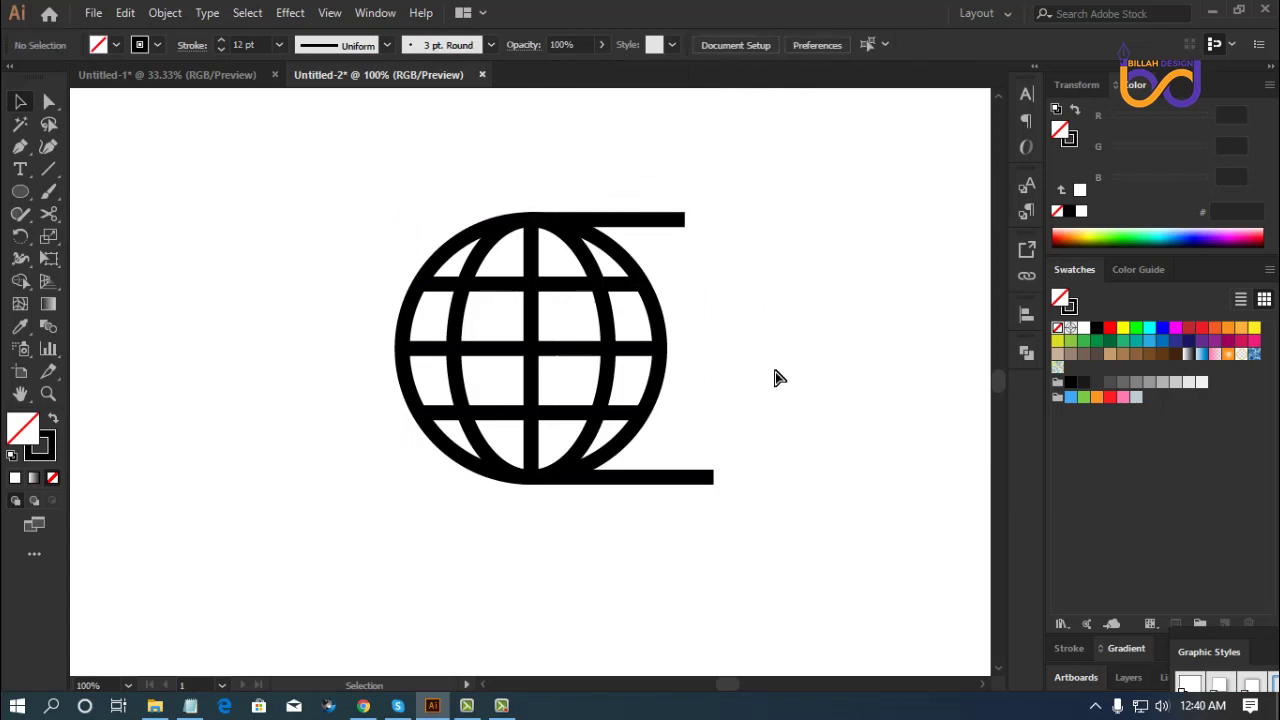
{"action": "key", "text": "ctrl+minus"}
{"action": "left_click_drag", "start_coordinate": [390, 226], "coordinate": [651, 566]}
{"action": "left_click_drag", "start_coordinate": [562, 448], "coordinate": [292, 340]}
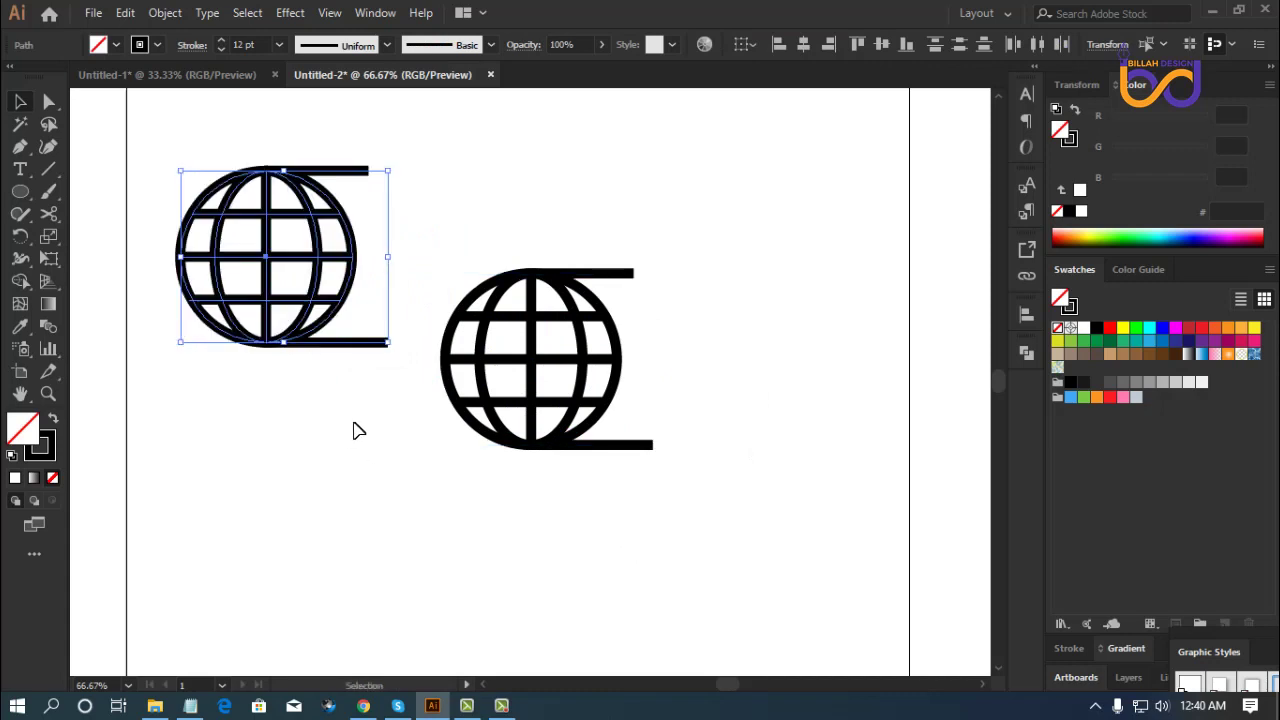
{"action": "left_click_drag", "start_coordinate": [343, 400], "coordinate": [374, 343]}
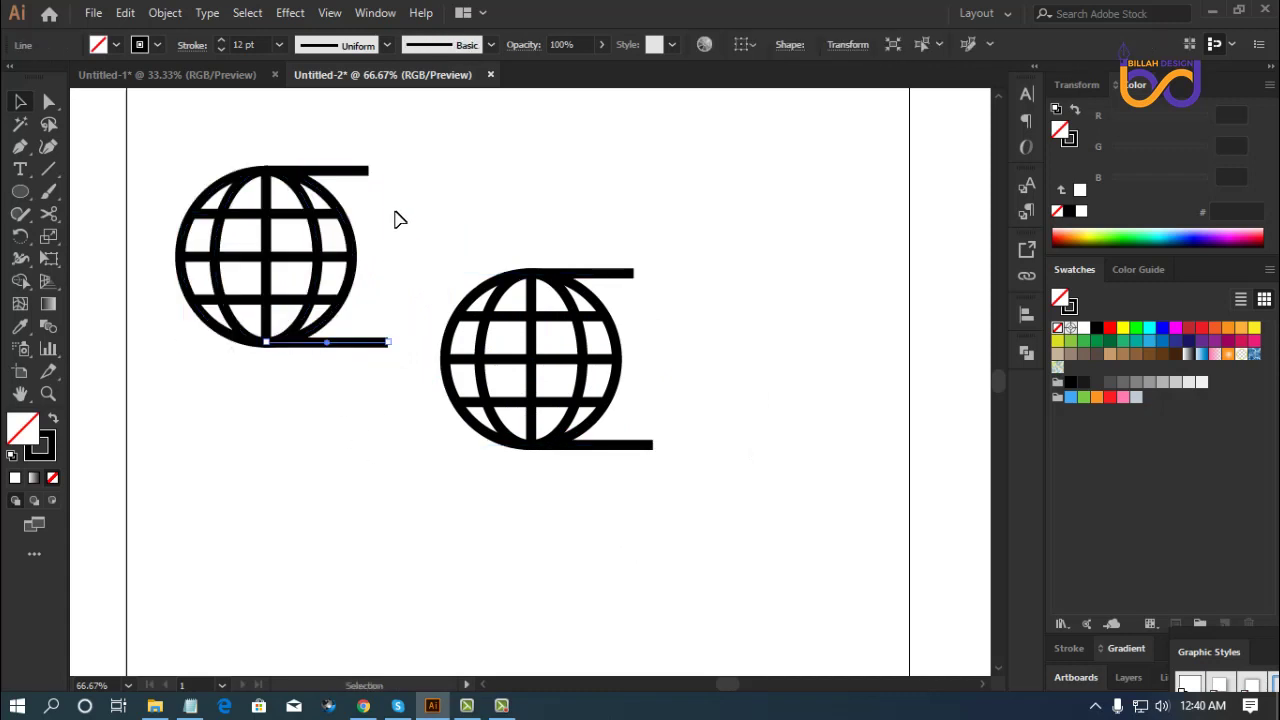
{"action": "key", "text": "Delete"}
{"action": "left_click_drag", "start_coordinate": [410, 156], "coordinate": [346, 180]}
{"action": "key", "text": "Delete"}
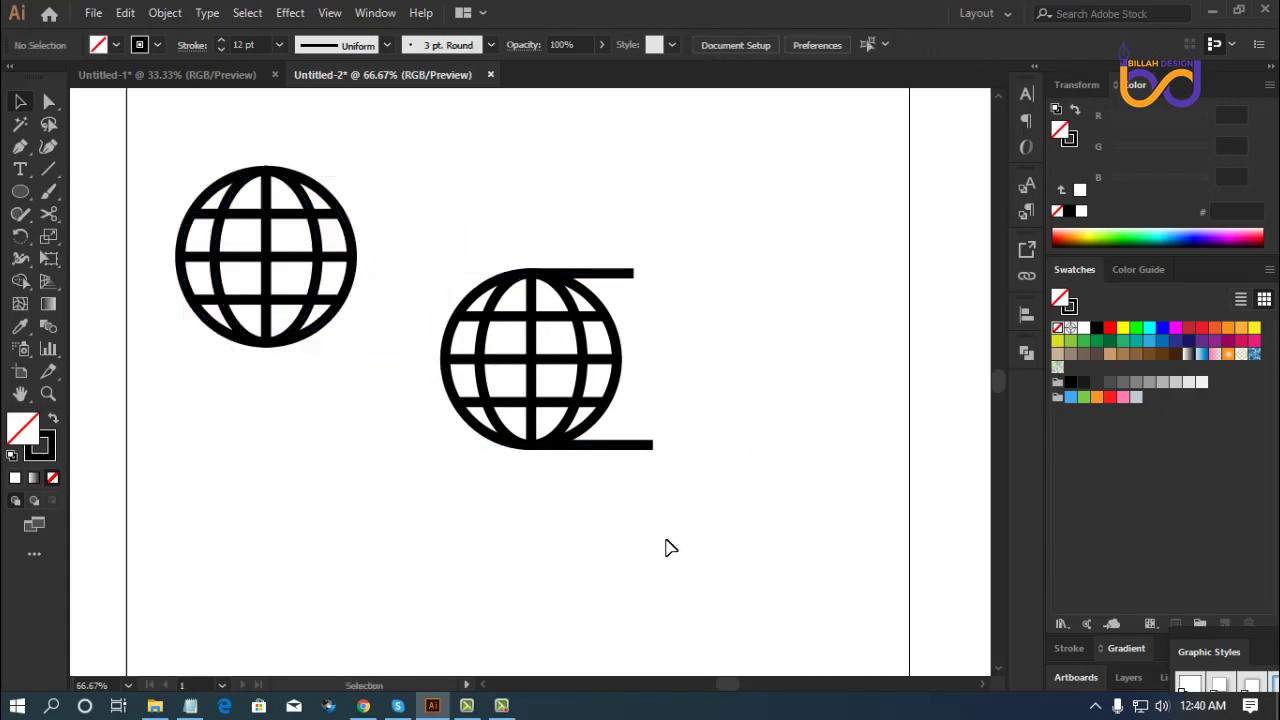
{"action": "key", "text": "ctrl+plus"}
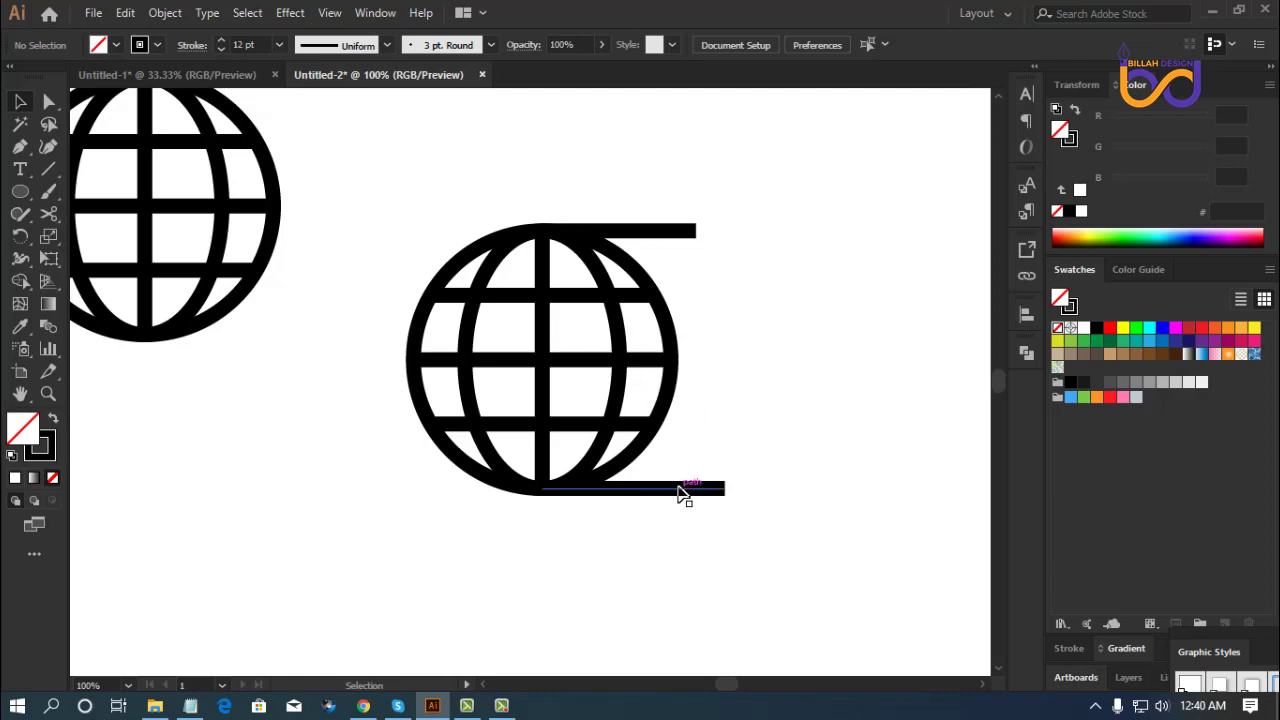
Alt-drag a copy of the bottom bar higher up on the globe.
{"action": "left_click_drag", "start_coordinate": [684, 488], "coordinate": [709, 266]}
{"action": "left_click", "coordinate": [740, 468]}
{"action": "left_click", "coordinate": [771, 423]}
Stretch the globe's upper, middle and lower lines rightward past the ring, then select everything.
{"action": "left_click", "coordinate": [809, 478]}
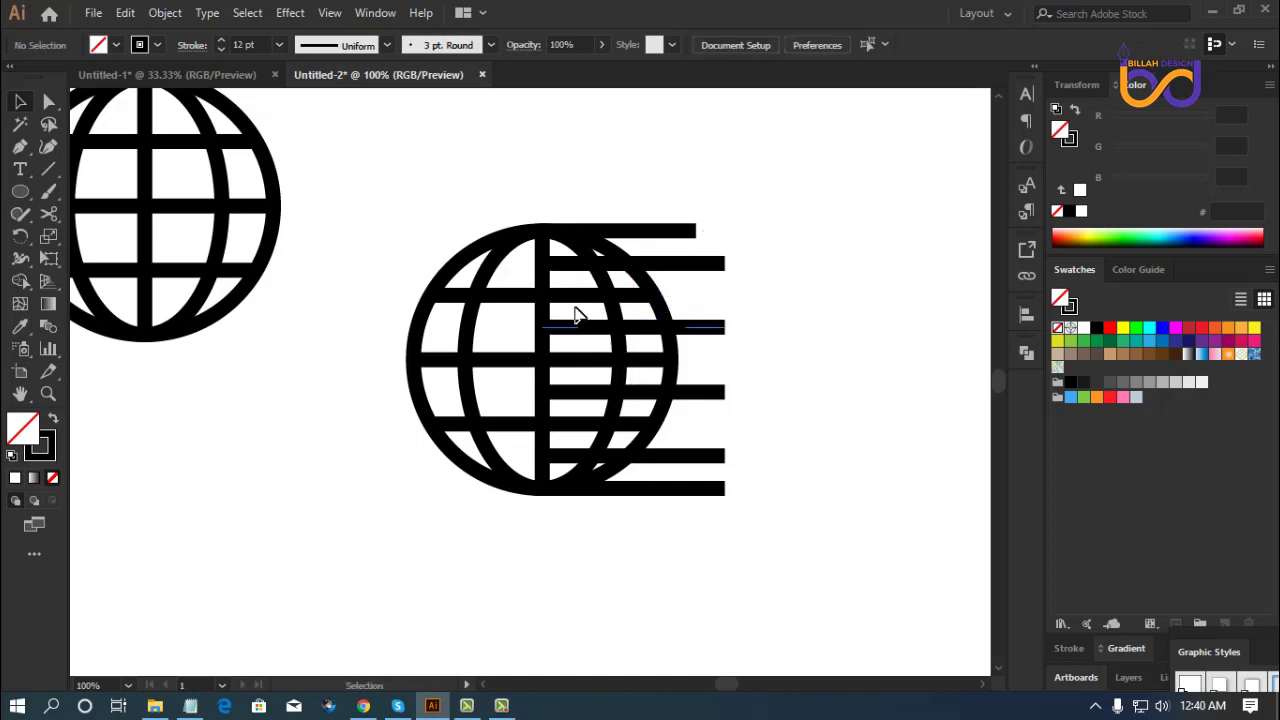
{"action": "left_click", "coordinate": [574, 295]}
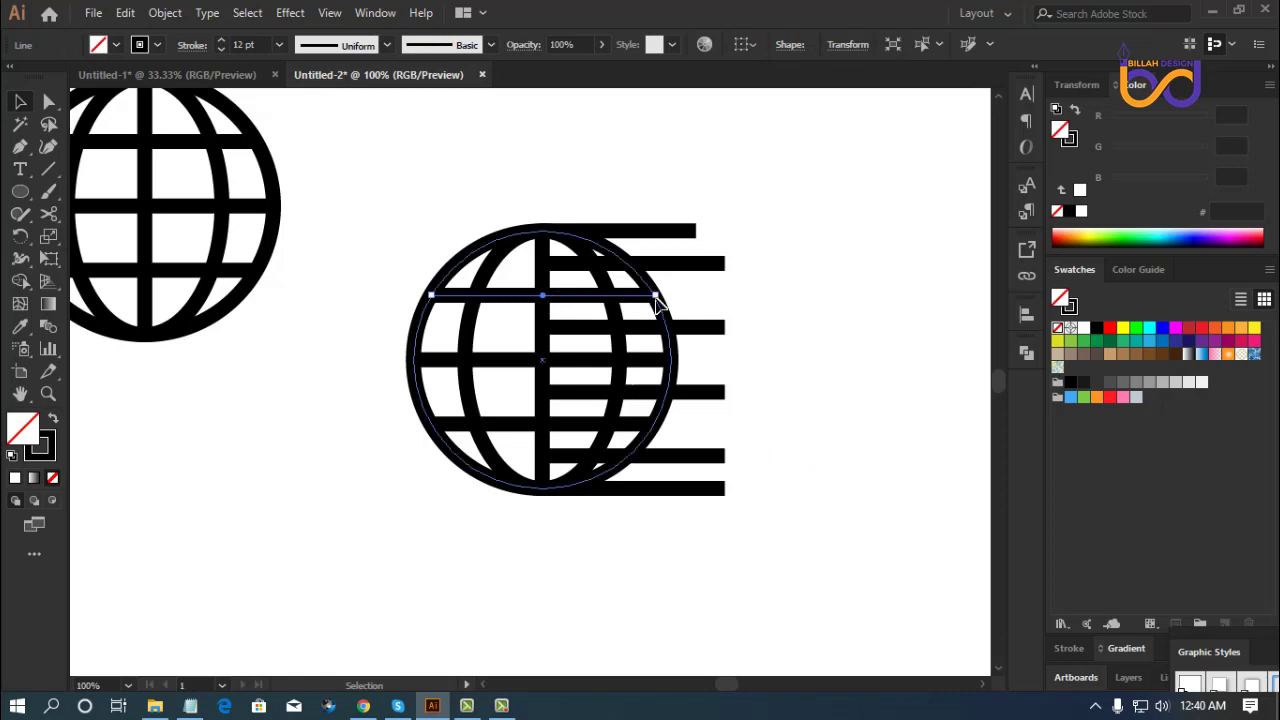
{"action": "left_click_drag", "start_coordinate": [660, 305], "coordinate": [709, 295]}
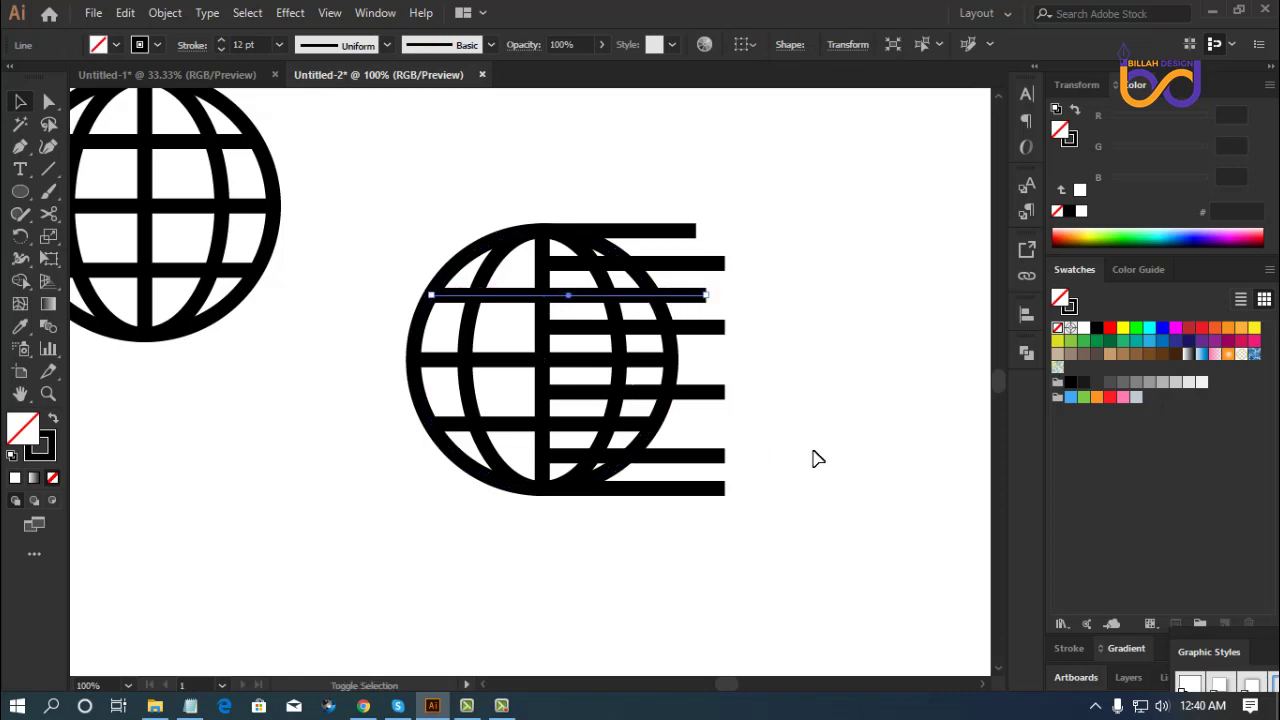
{"action": "left_click", "coordinate": [800, 454]}
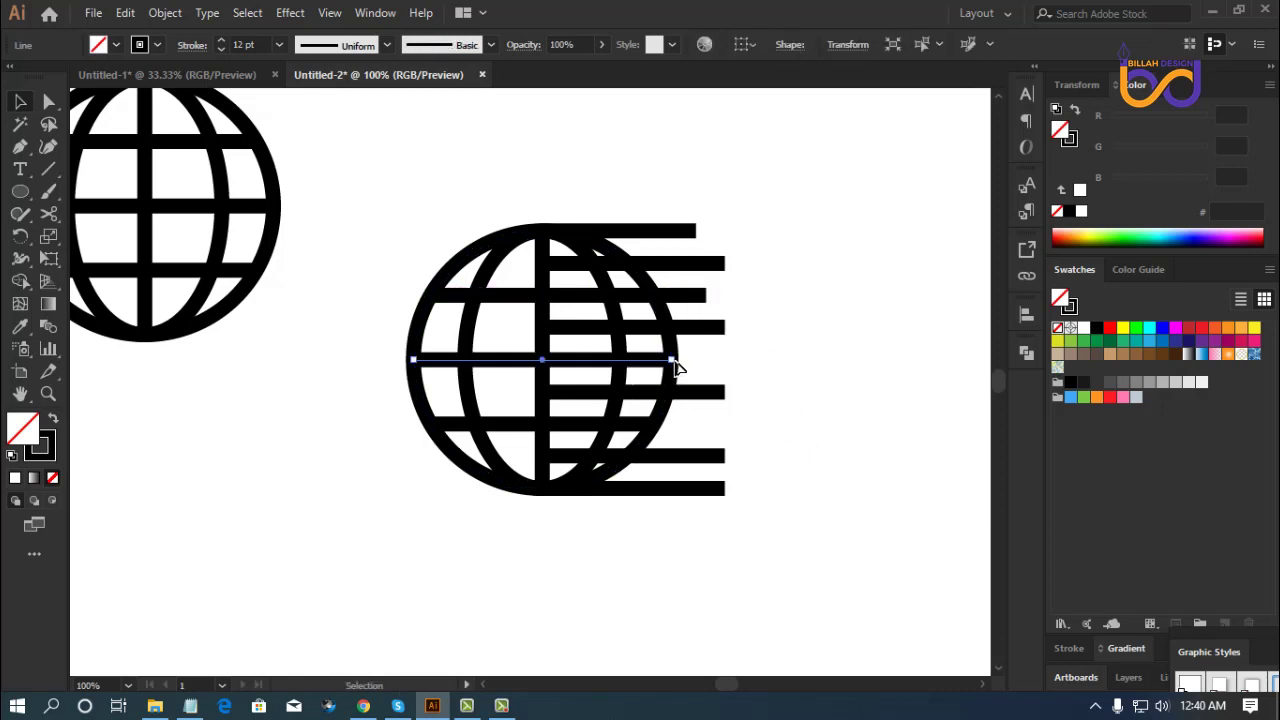
{"action": "left_click_drag", "start_coordinate": [677, 366], "coordinate": [722, 358]}
{"action": "left_click", "coordinate": [777, 434]}
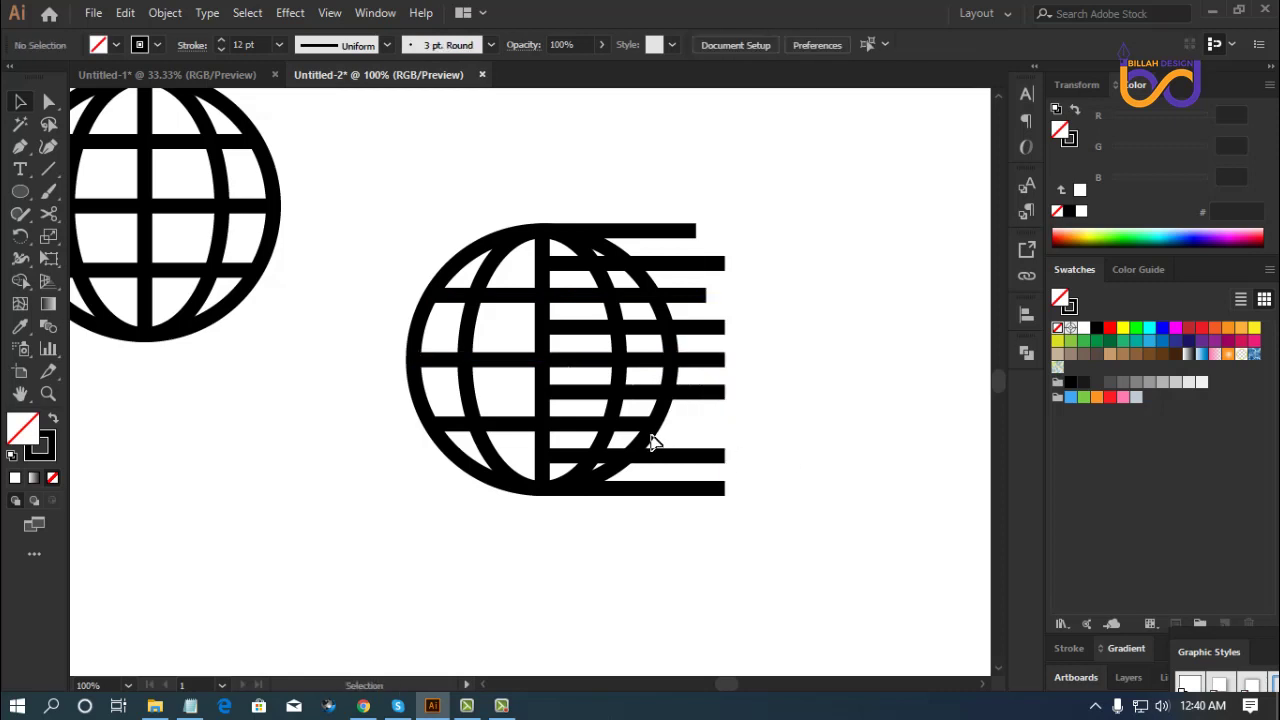
{"action": "left_click", "coordinate": [640, 433]}
{"action": "left_click_drag", "start_coordinate": [654, 429], "coordinate": [717, 425]}
{"action": "left_click", "coordinate": [809, 509]}
{"action": "scroll", "coordinate": [817, 523], "scroll_direction": "right", "scroll_amount": 1}
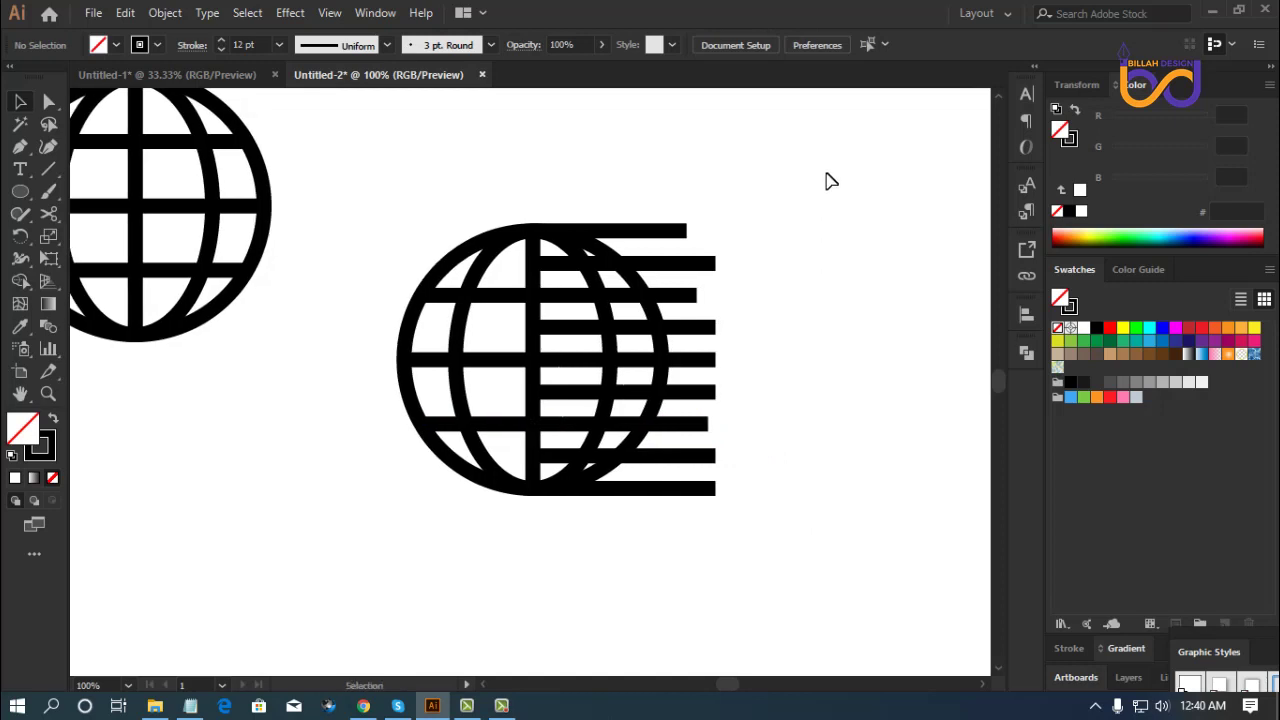
{"action": "left_click_drag", "start_coordinate": [825, 170], "coordinate": [680, 540]}
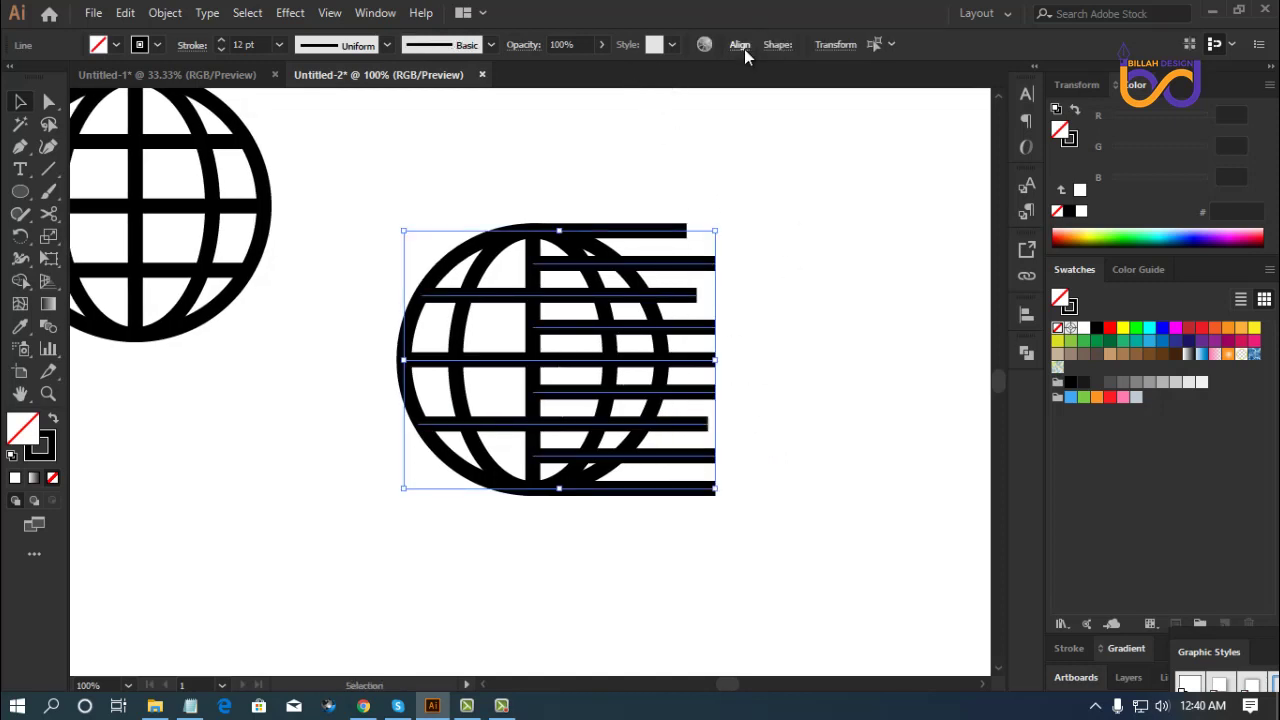
Distribute the bars evenly with Vertical Distribute Center.
{"action": "left_click", "coordinate": [742, 47]}
{"action": "left_click", "coordinate": [727, 209]}
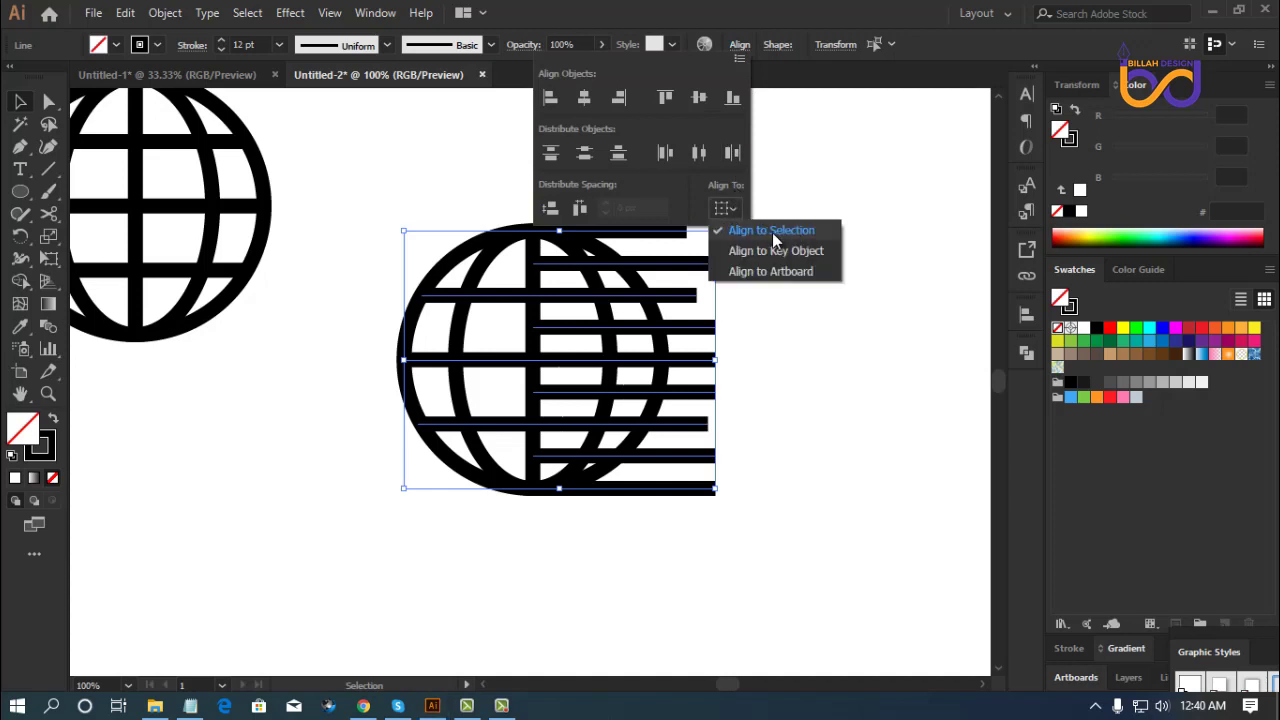
{"action": "left_click", "coordinate": [586, 155]}
{"action": "left_click", "coordinate": [586, 155]}
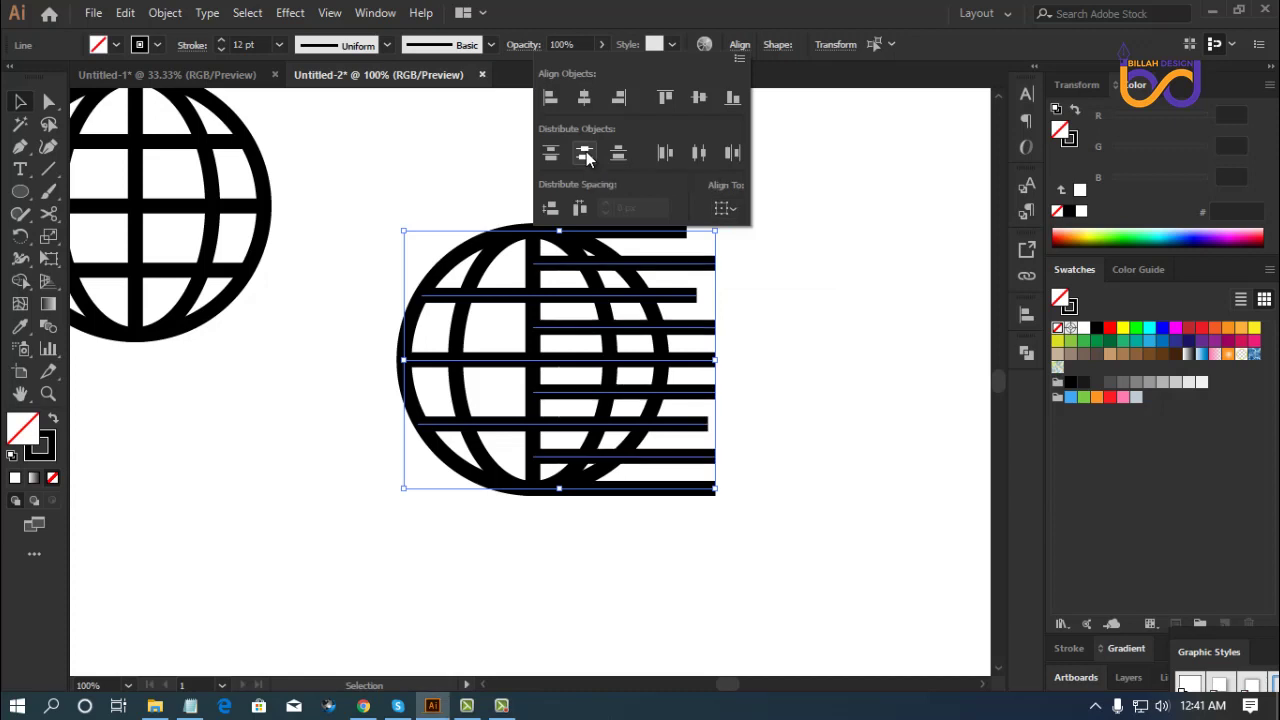
{"action": "left_click", "coordinate": [720, 60]}
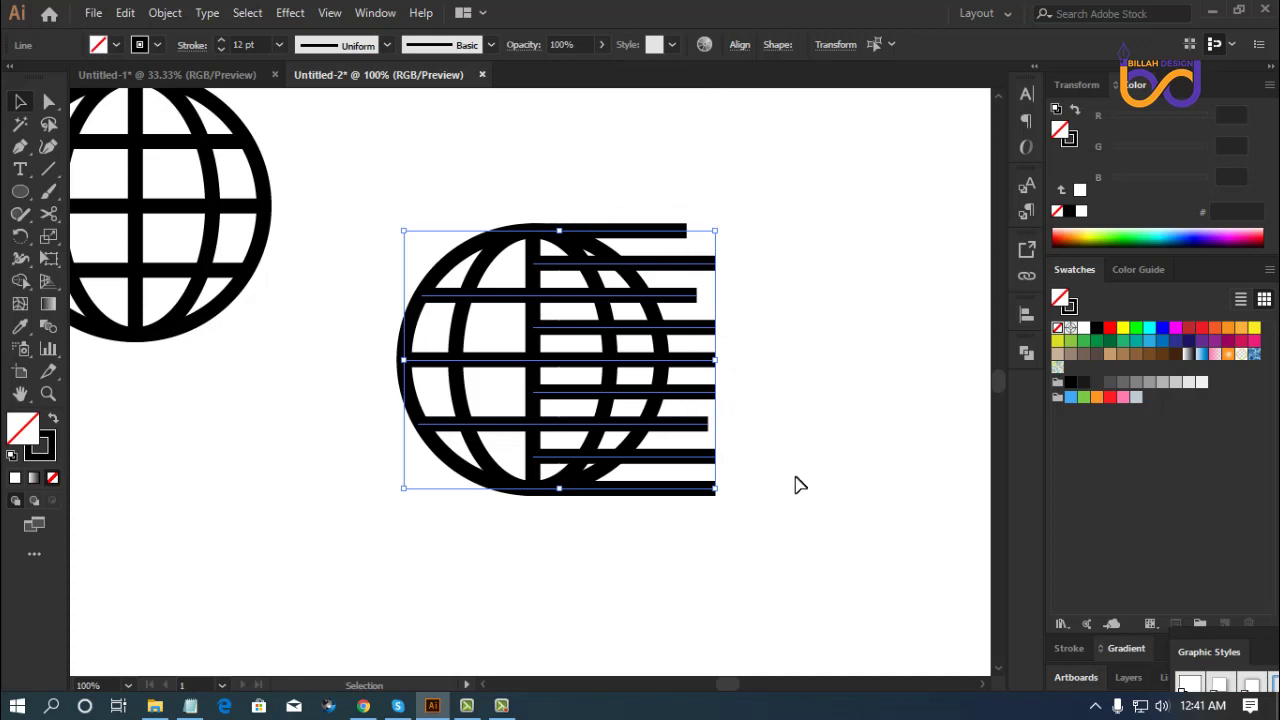
Delete the topmost bar and select the bottommost one.
{"action": "left_click_drag", "start_coordinate": [789, 477], "coordinate": [784, 446]}
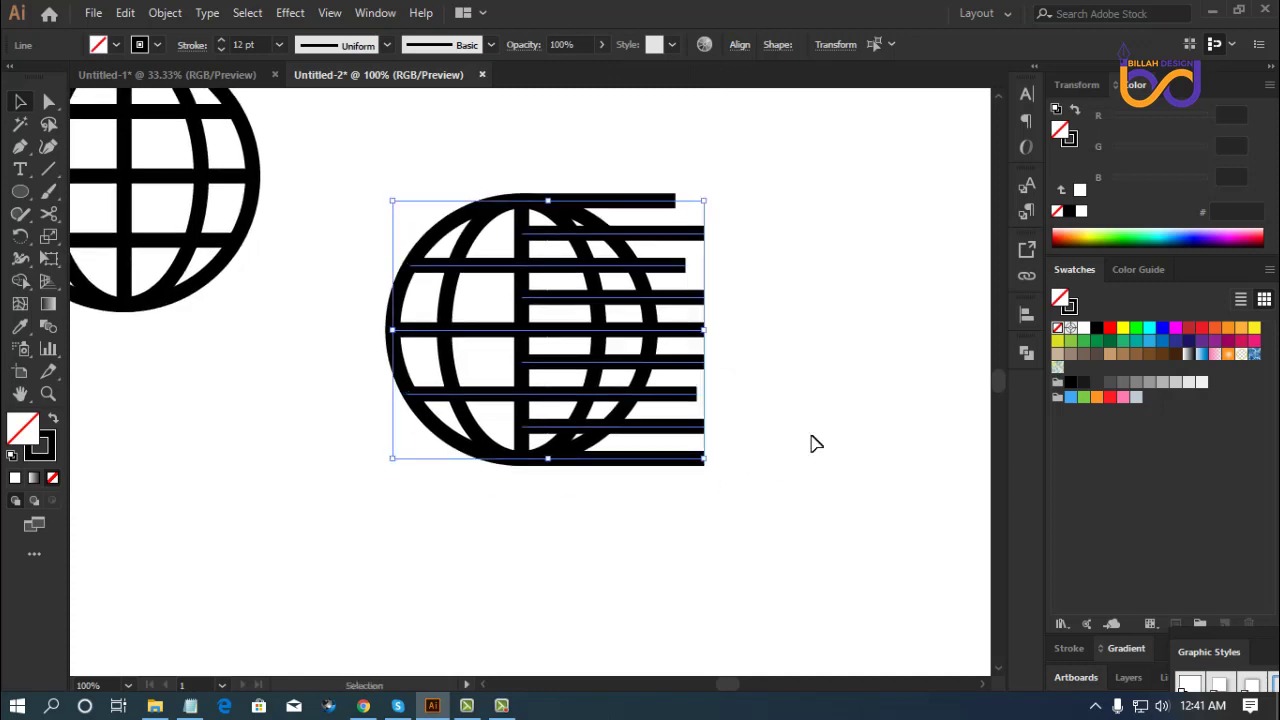
{"action": "left_click", "coordinate": [826, 445]}
{"action": "left_click", "coordinate": [660, 203]}
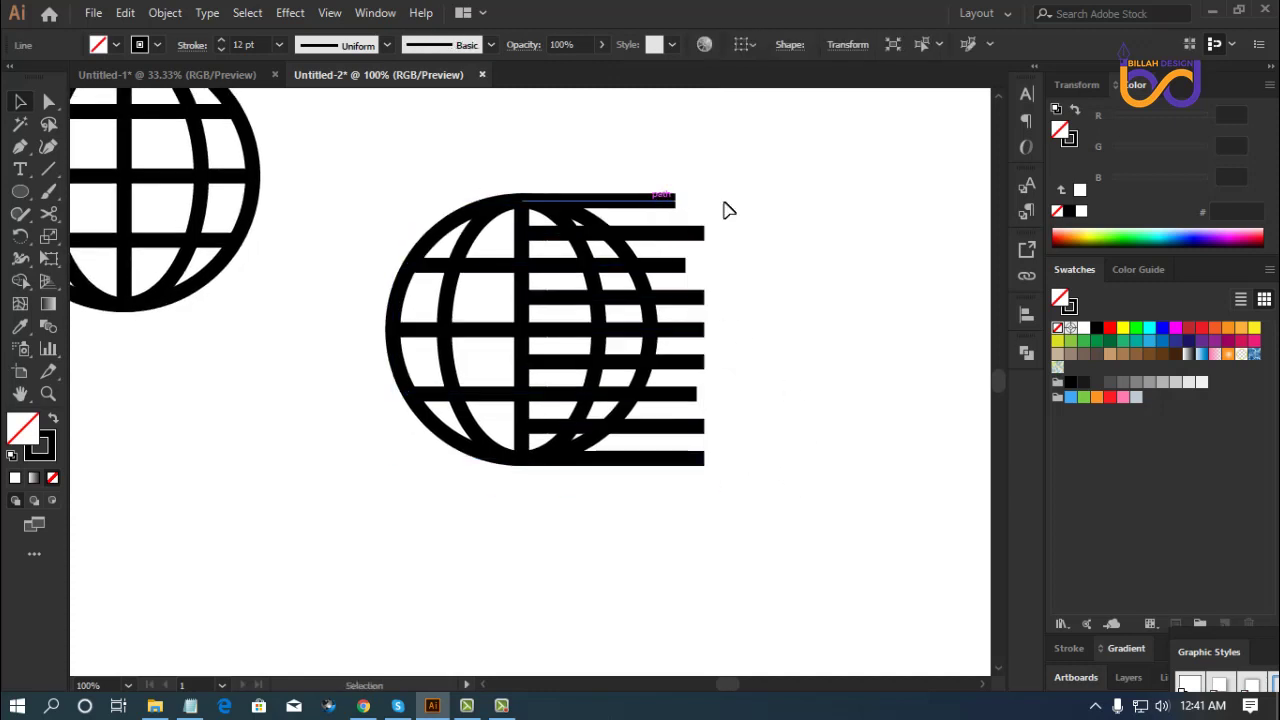
{"action": "key", "text": "Delete"}
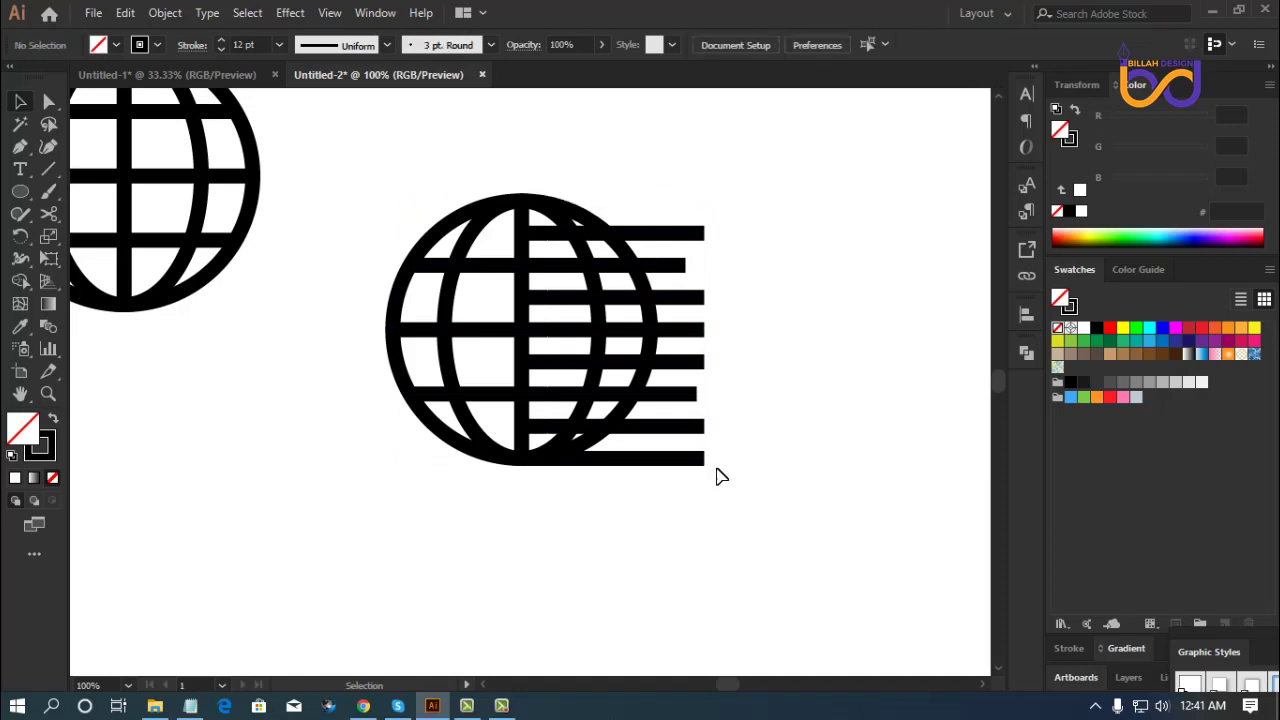
{"action": "left_click_drag", "start_coordinate": [730, 452], "coordinate": [668, 492]}
Delete the bottommost bar and select the entire left globe.
{"action": "key", "text": "Delete"}
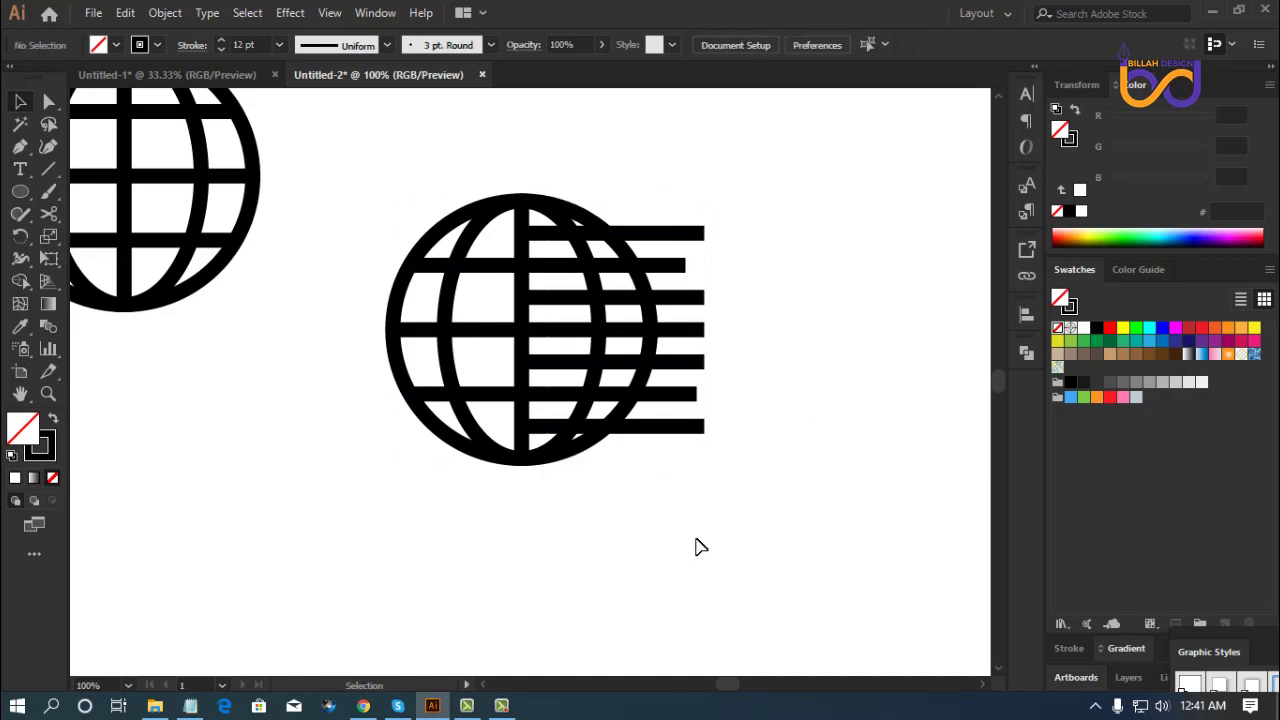
{"action": "left_click_drag", "start_coordinate": [461, 484], "coordinate": [507, 451]}
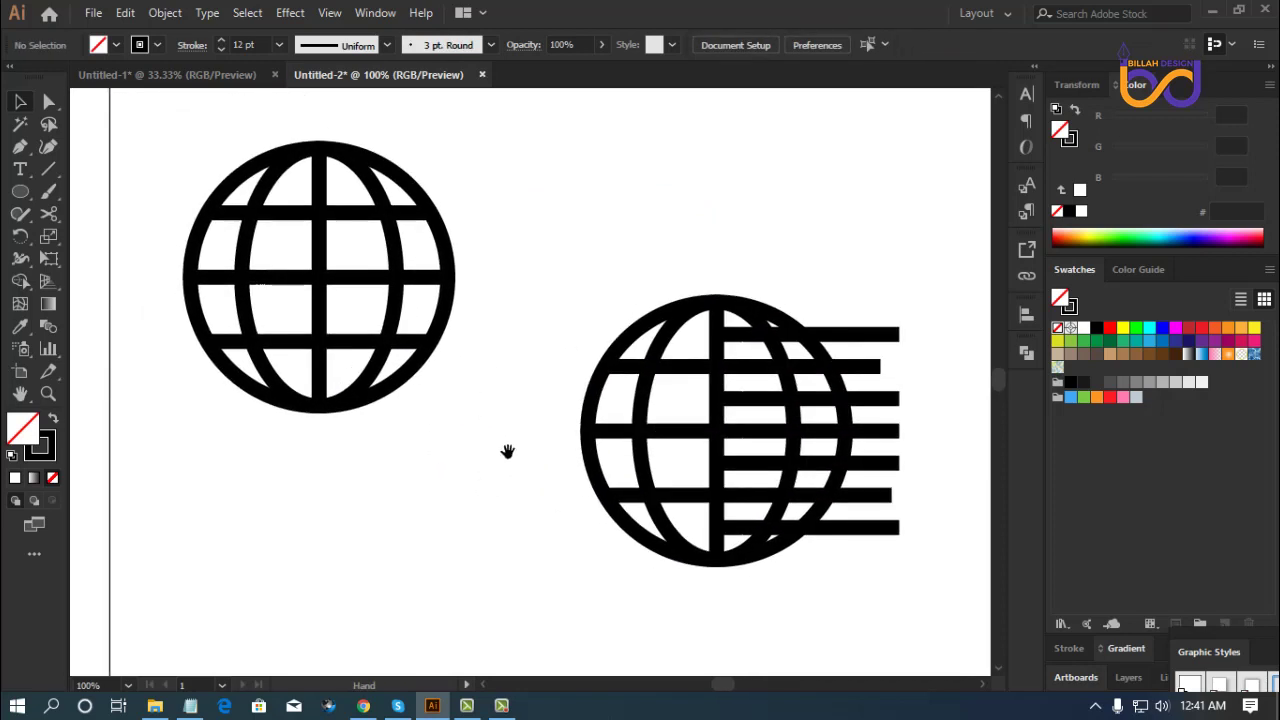
{"action": "left_click_drag", "start_coordinate": [142, 126], "coordinate": [560, 431]}
{"action": "left_click", "coordinate": [257, 257]}
{"action": "left_click_drag", "start_coordinate": [137, 137], "coordinate": [506, 430]}
Expand the left globe's strokes and Unite them in Pathfinder into one compound shape.
{"action": "left_click", "coordinate": [165, 12]}
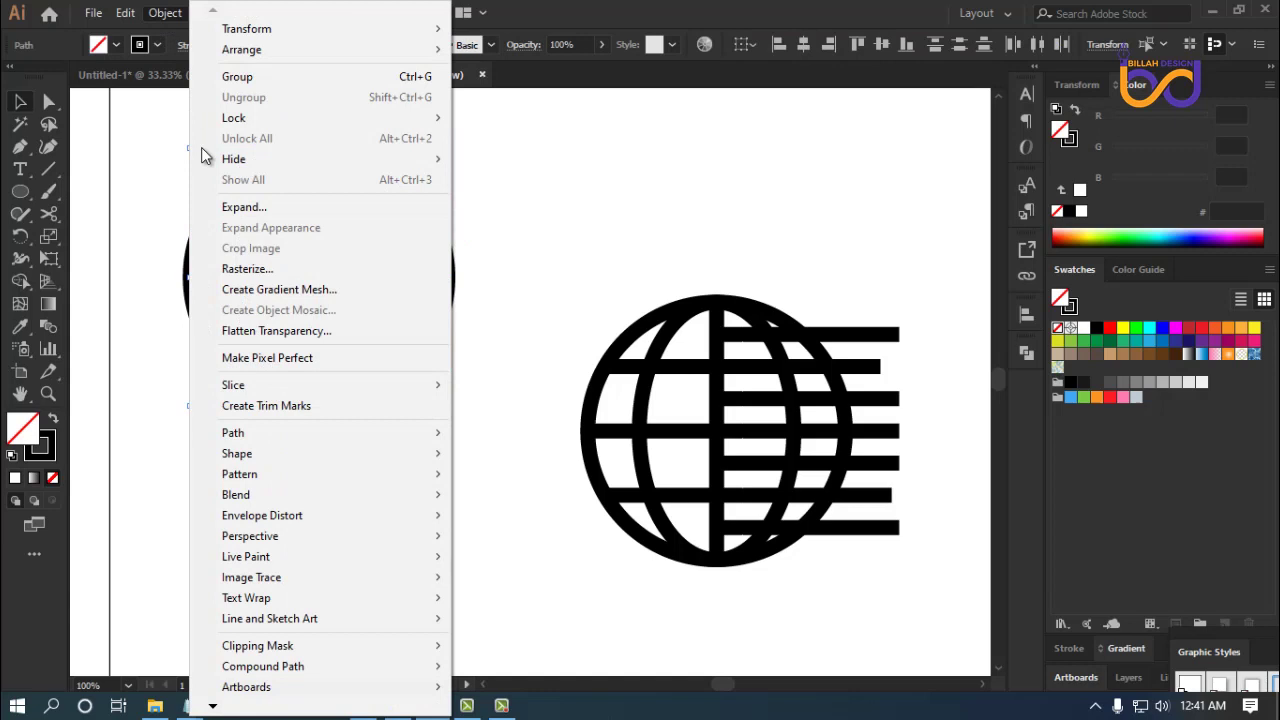
{"action": "left_click", "coordinate": [239, 205]}
{"action": "left_click", "coordinate": [590, 462]}
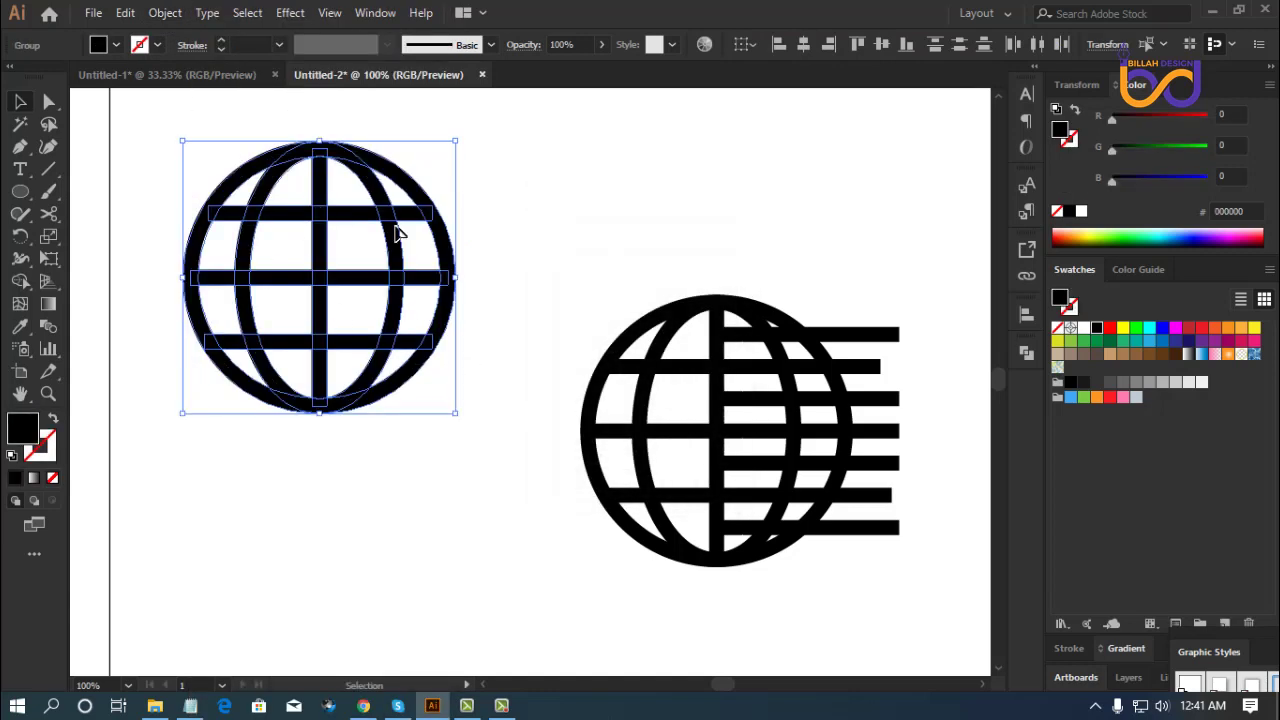
{"action": "left_click", "coordinate": [1026, 350]}
{"action": "left_click", "coordinate": [809, 394]}
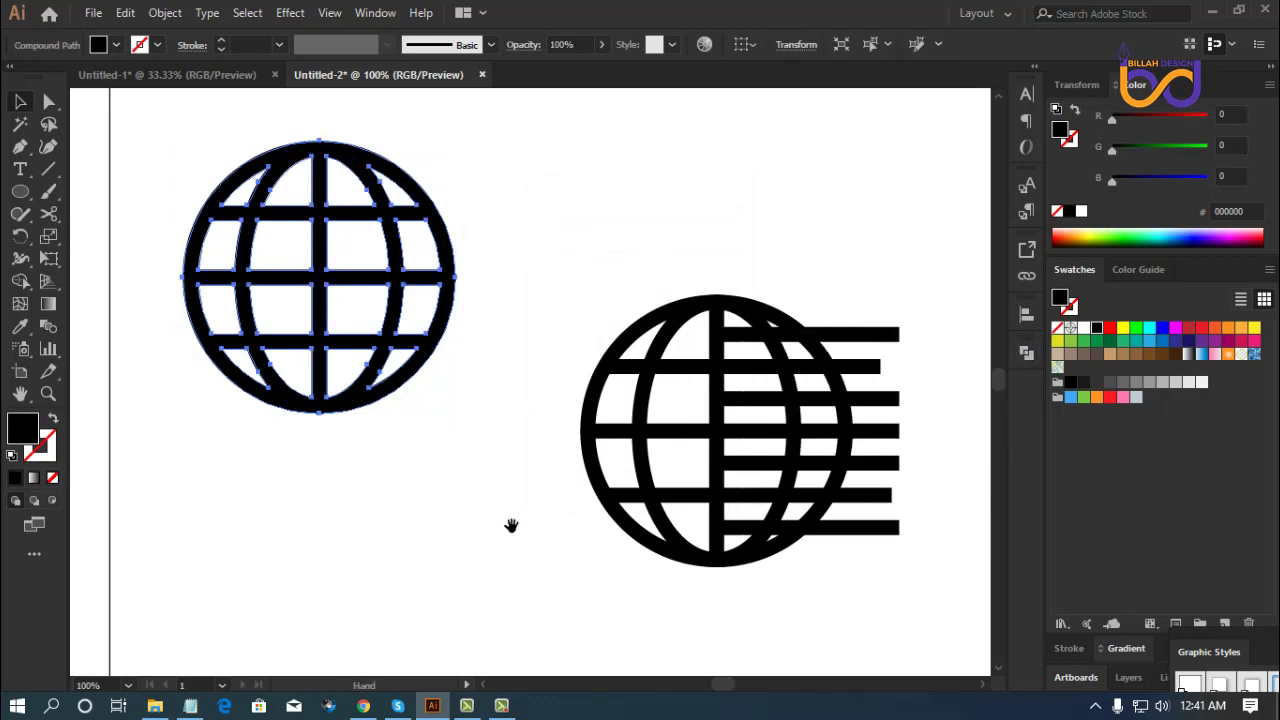
{"action": "left_click_drag", "start_coordinate": [509, 523], "coordinate": [443, 491]}
{"action": "left_click_drag", "start_coordinate": [426, 409], "coordinate": [386, 399]}
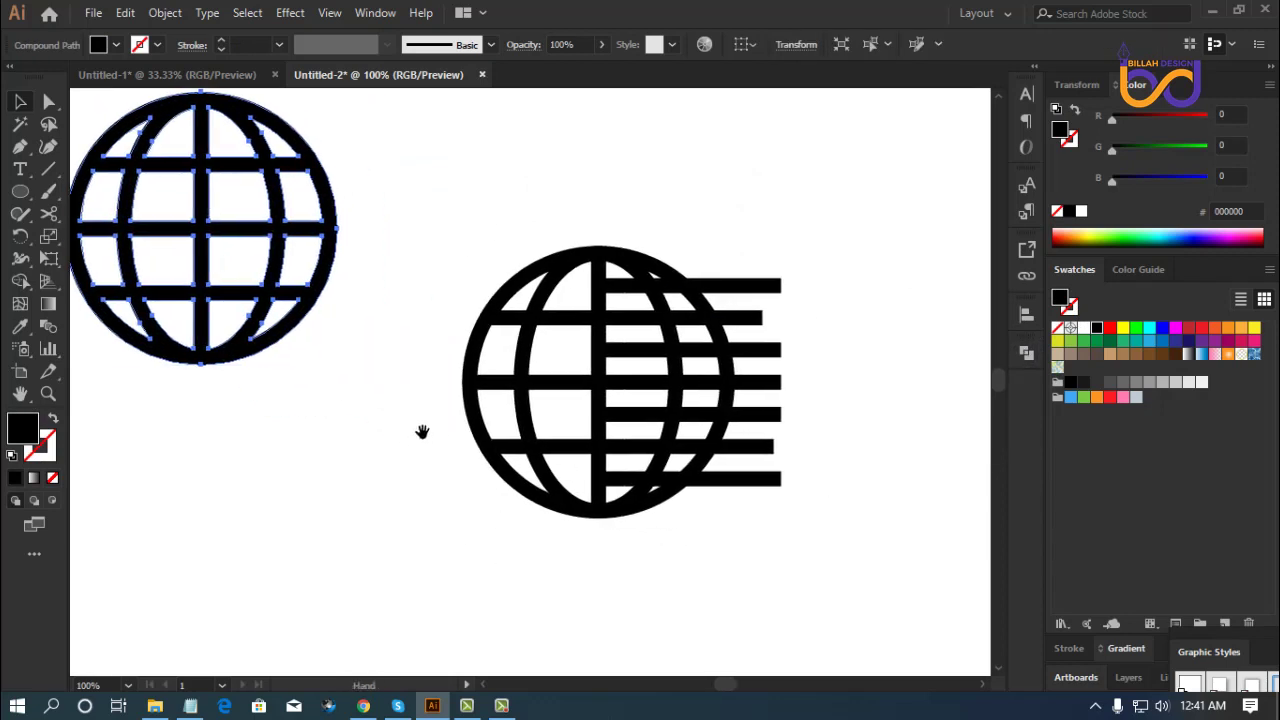
{"action": "key", "text": "space"}
{"action": "left_click_drag", "start_coordinate": [826, 517], "coordinate": [812, 515]}
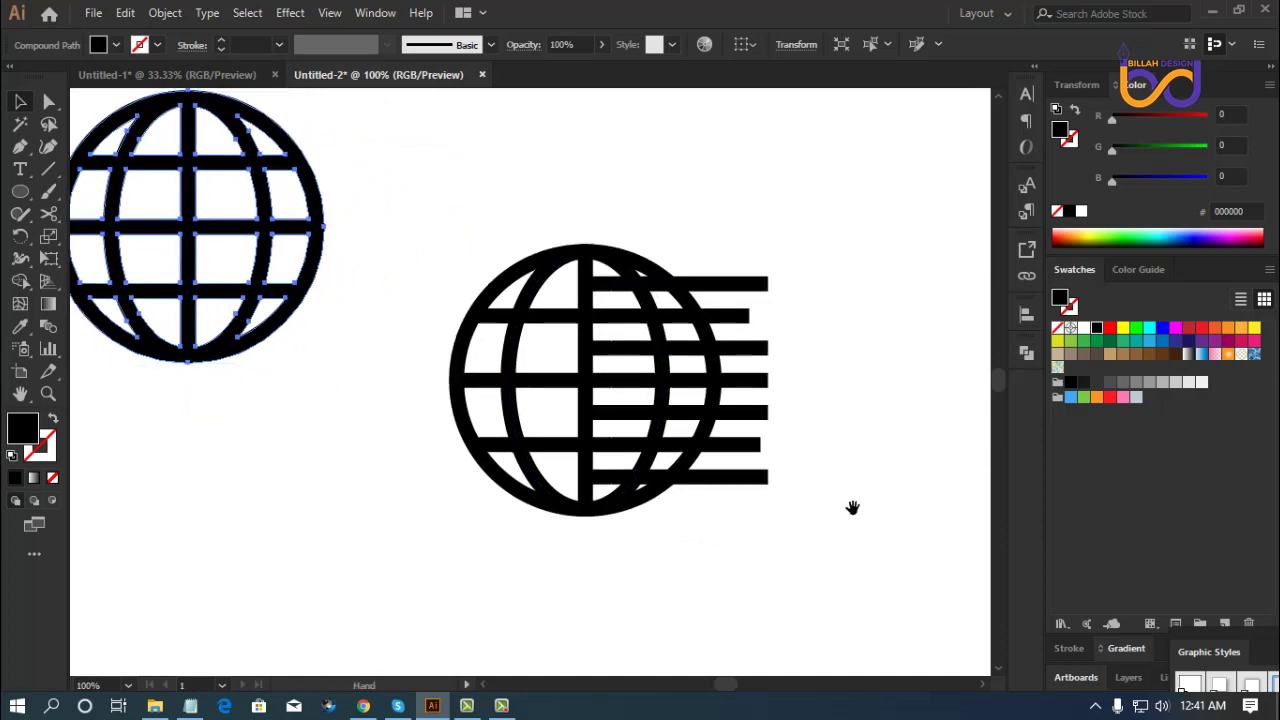
{"action": "left_click", "coordinate": [855, 513]}
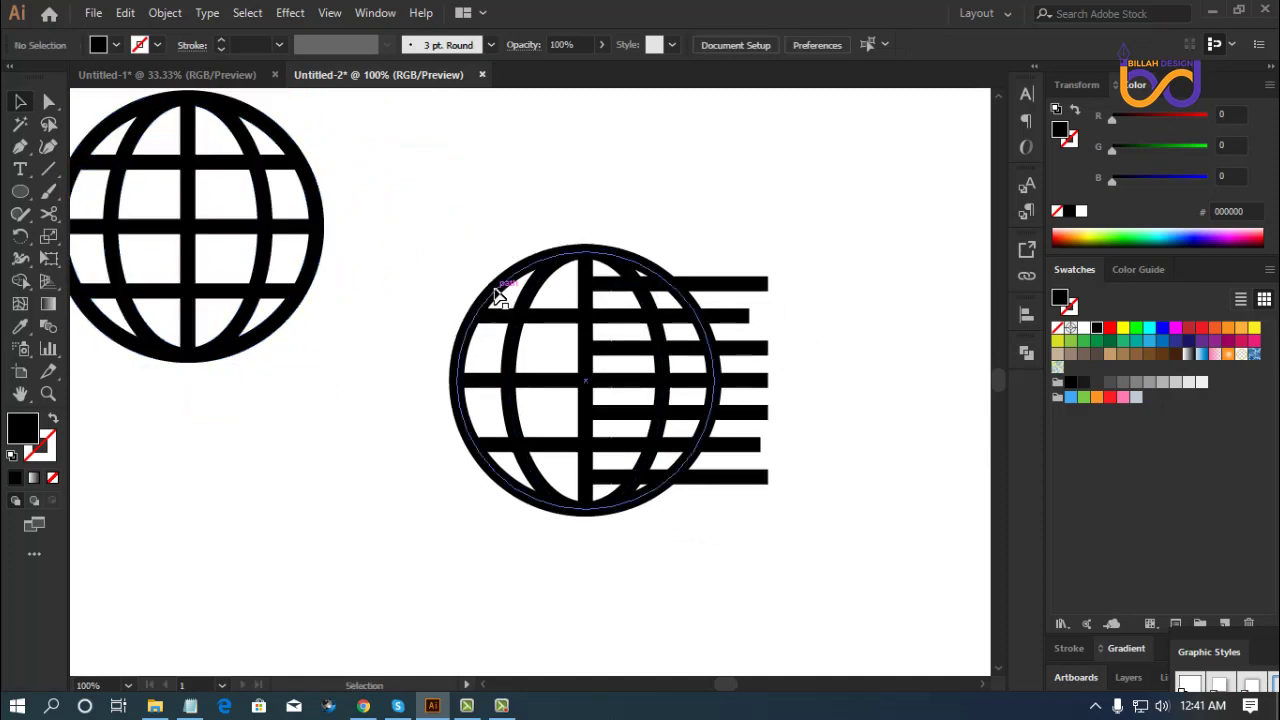
Cut the globe's outer ring at its top and bottom anchors and delete its right half.
{"action": "left_click", "coordinate": [512, 285]}
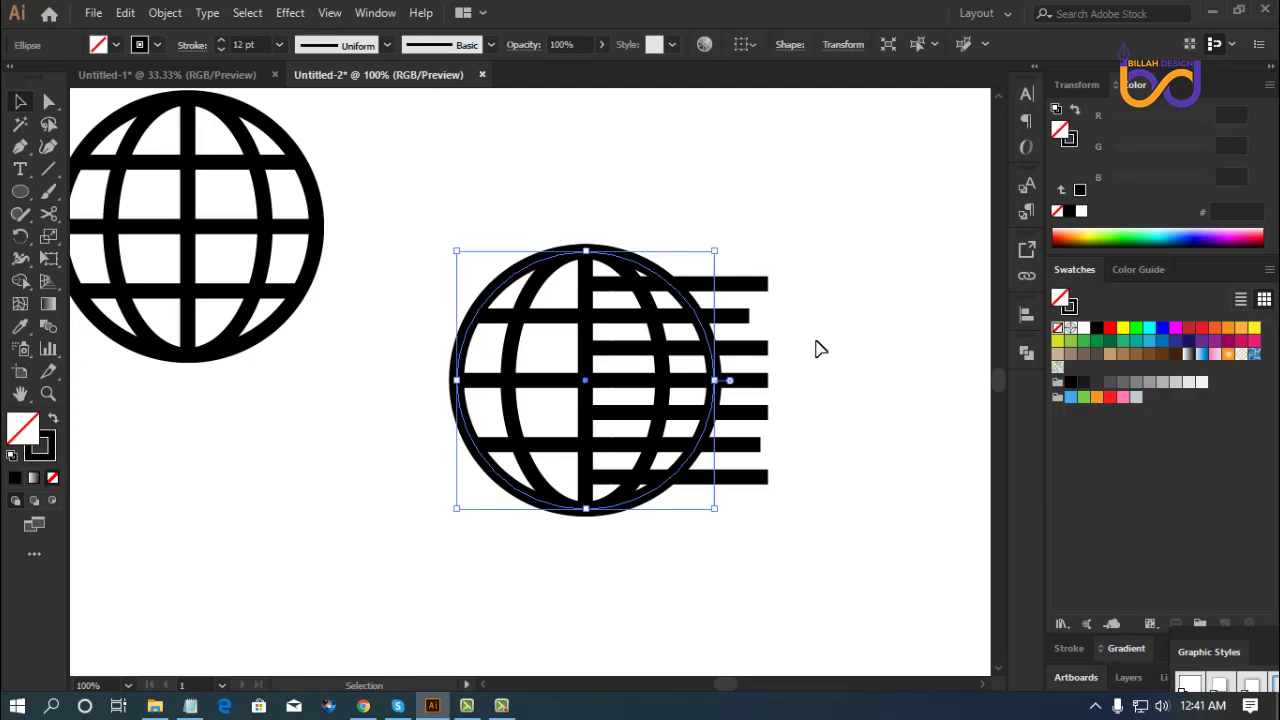
{"action": "key", "text": "a"}
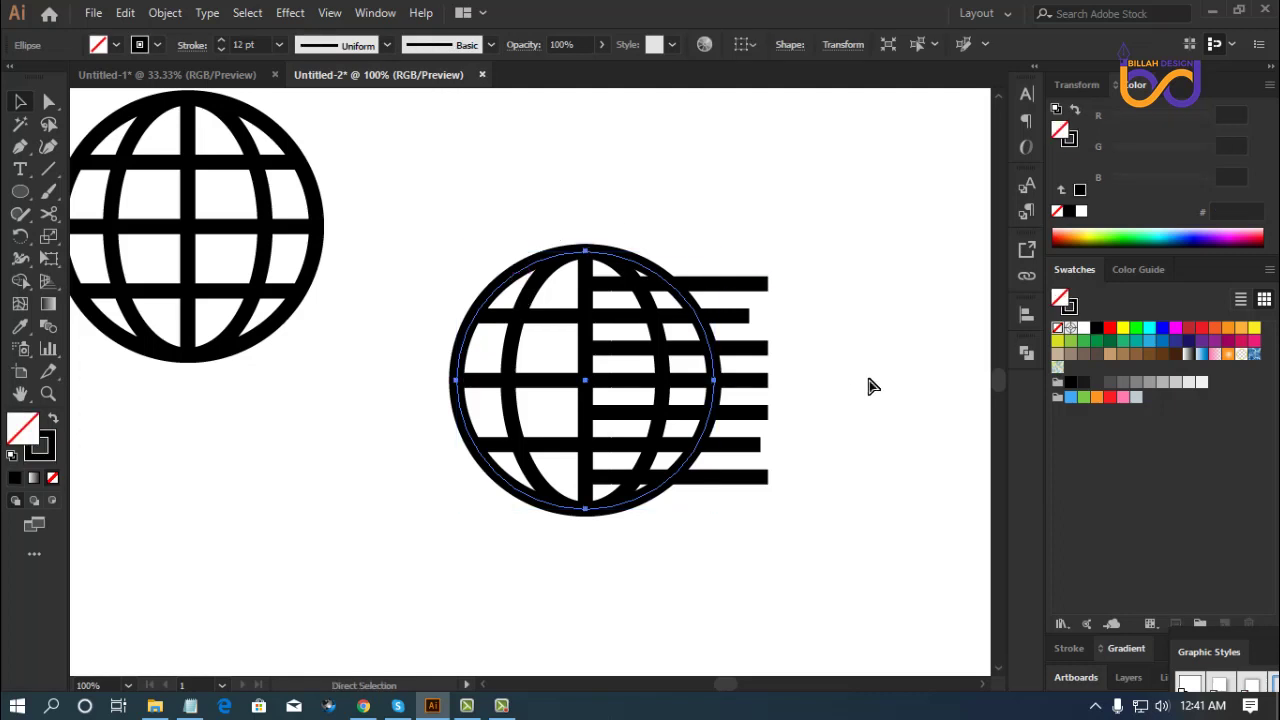
{"action": "key", "text": "v"}
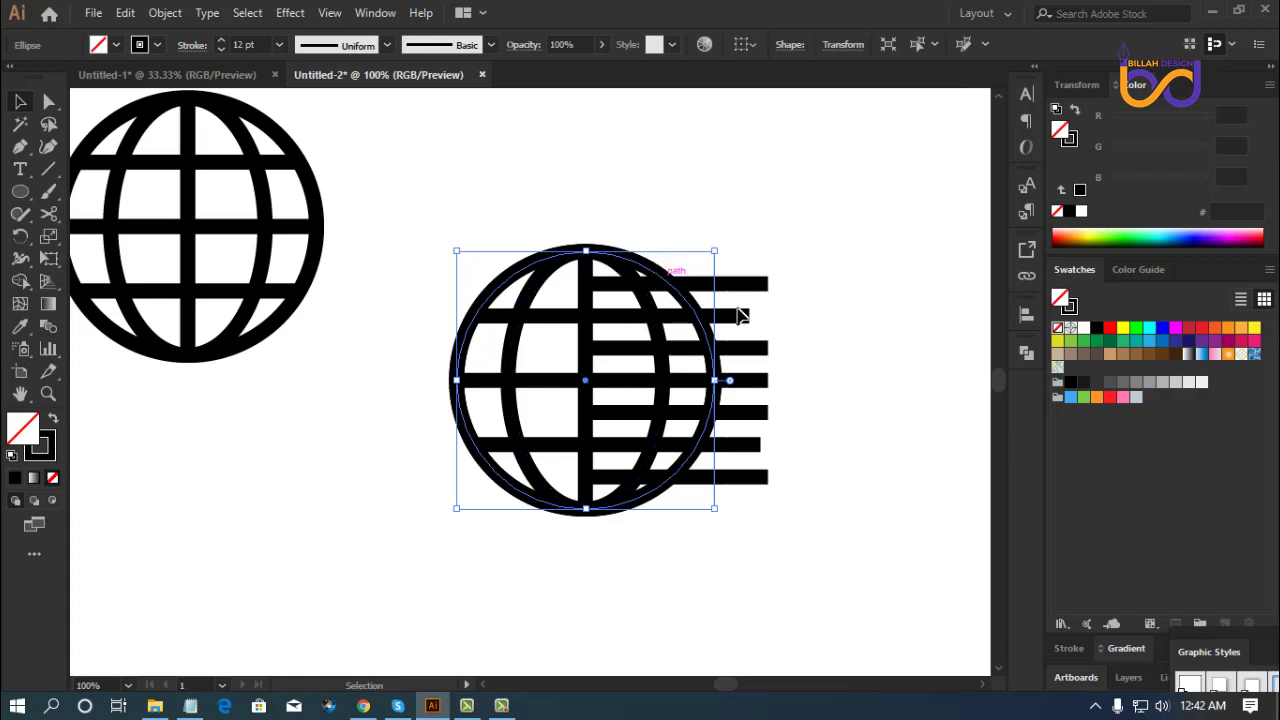
{"action": "key", "text": "a"}
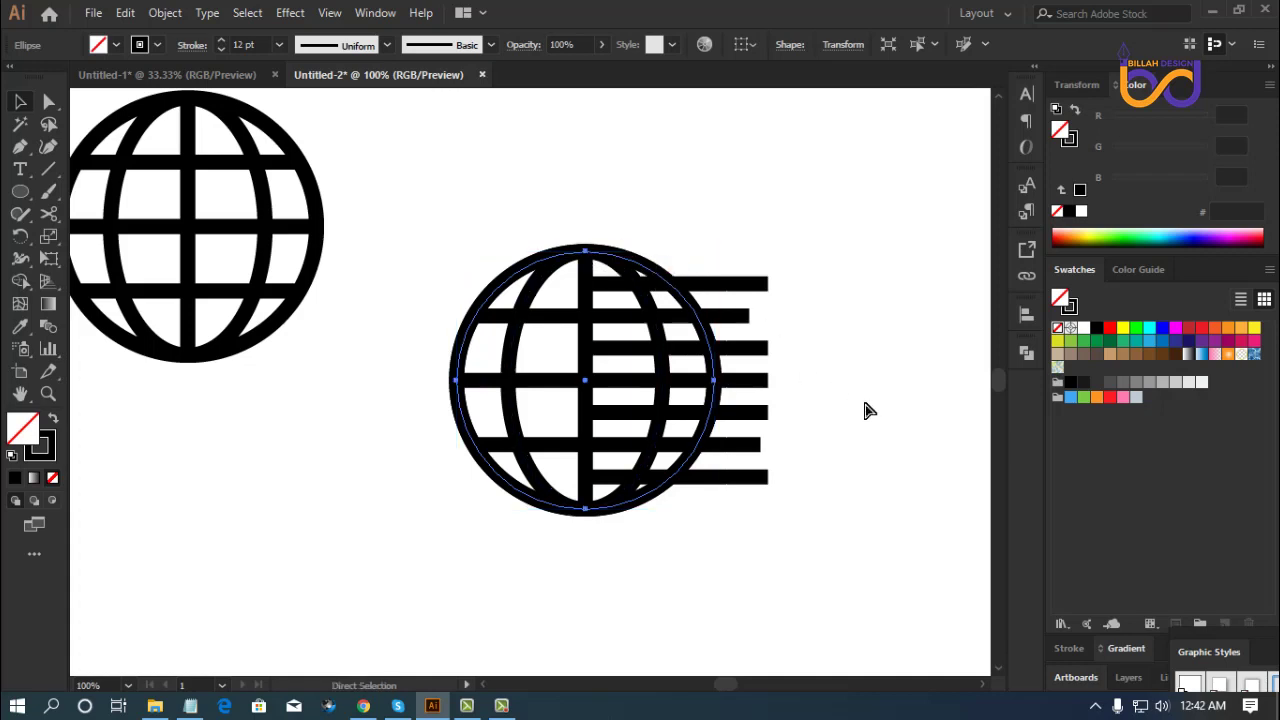
{"action": "left_click", "coordinate": [868, 408]}
{"action": "key", "text": "v"}
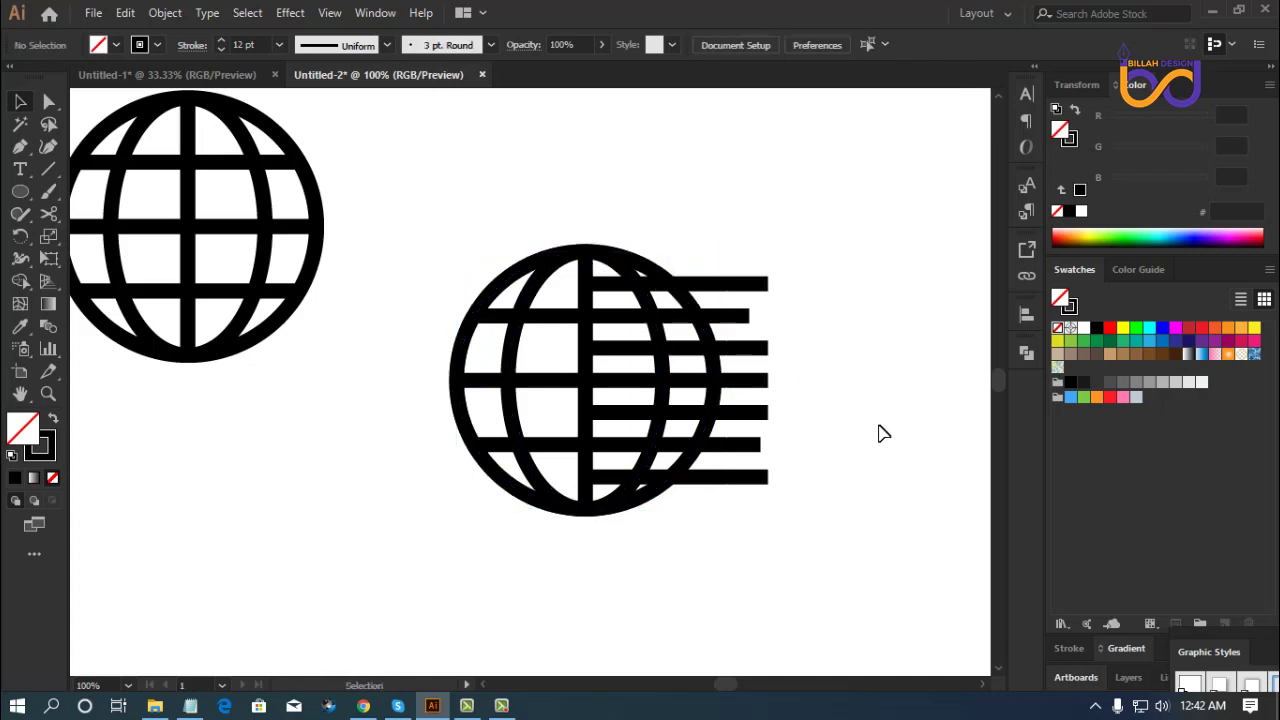
{"action": "left_click", "coordinate": [521, 278]}
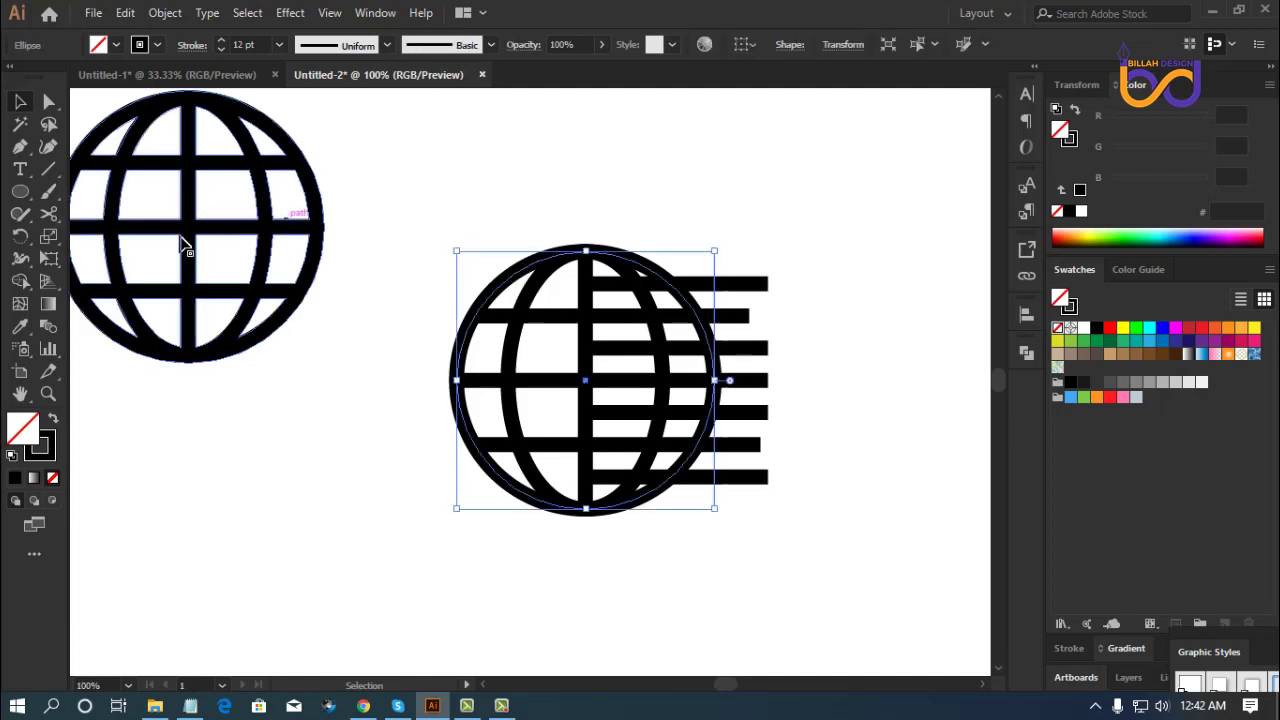
{"action": "left_click", "coordinate": [49, 213]}
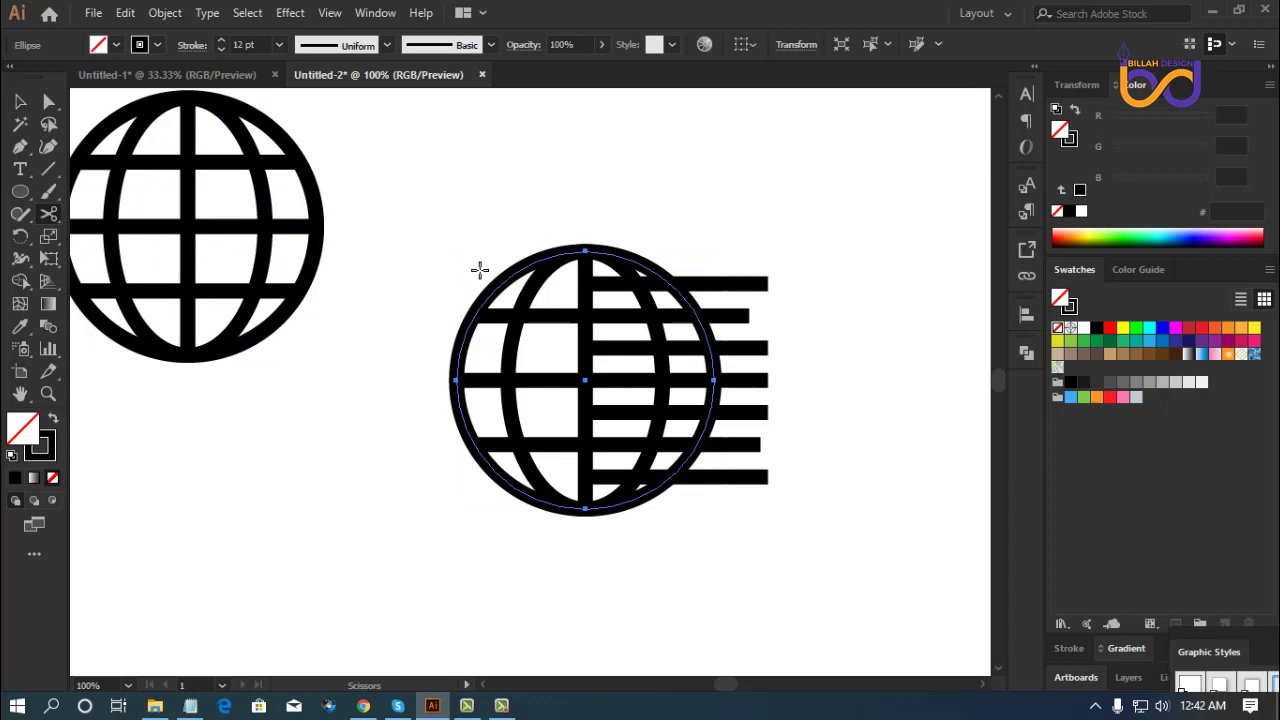
{"action": "left_click", "coordinate": [585, 250]}
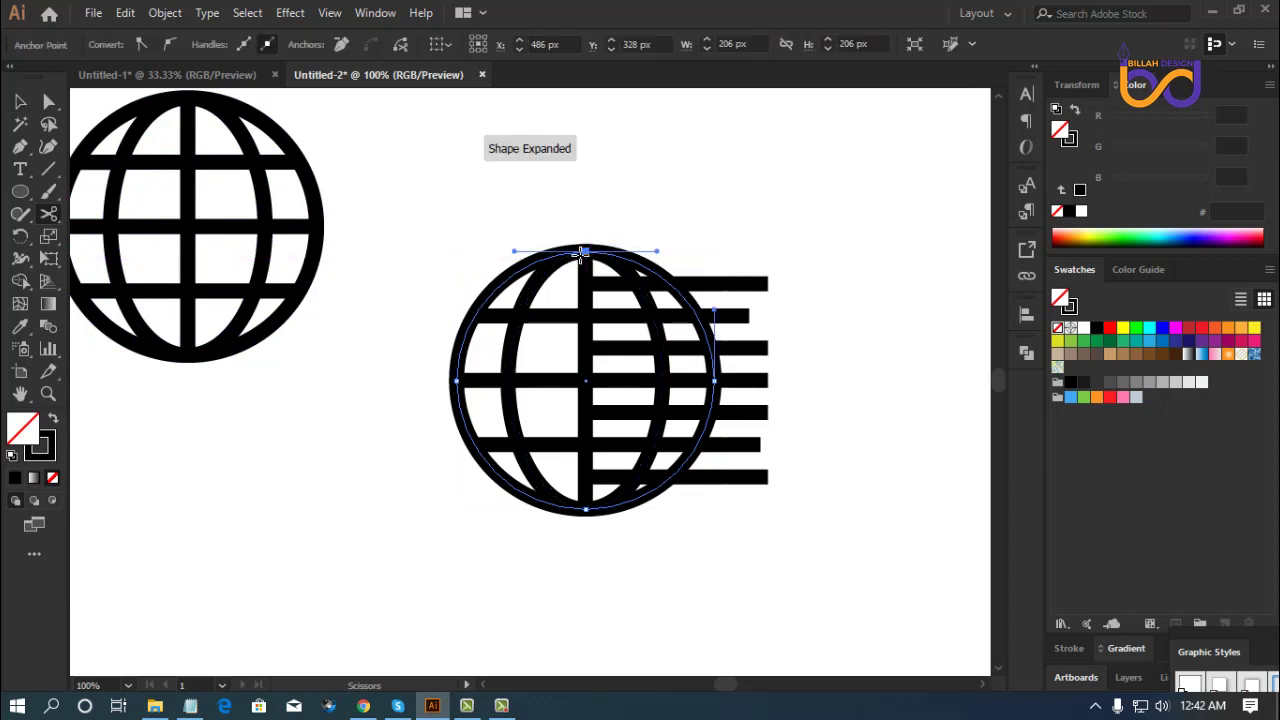
{"action": "left_click", "coordinate": [588, 510]}
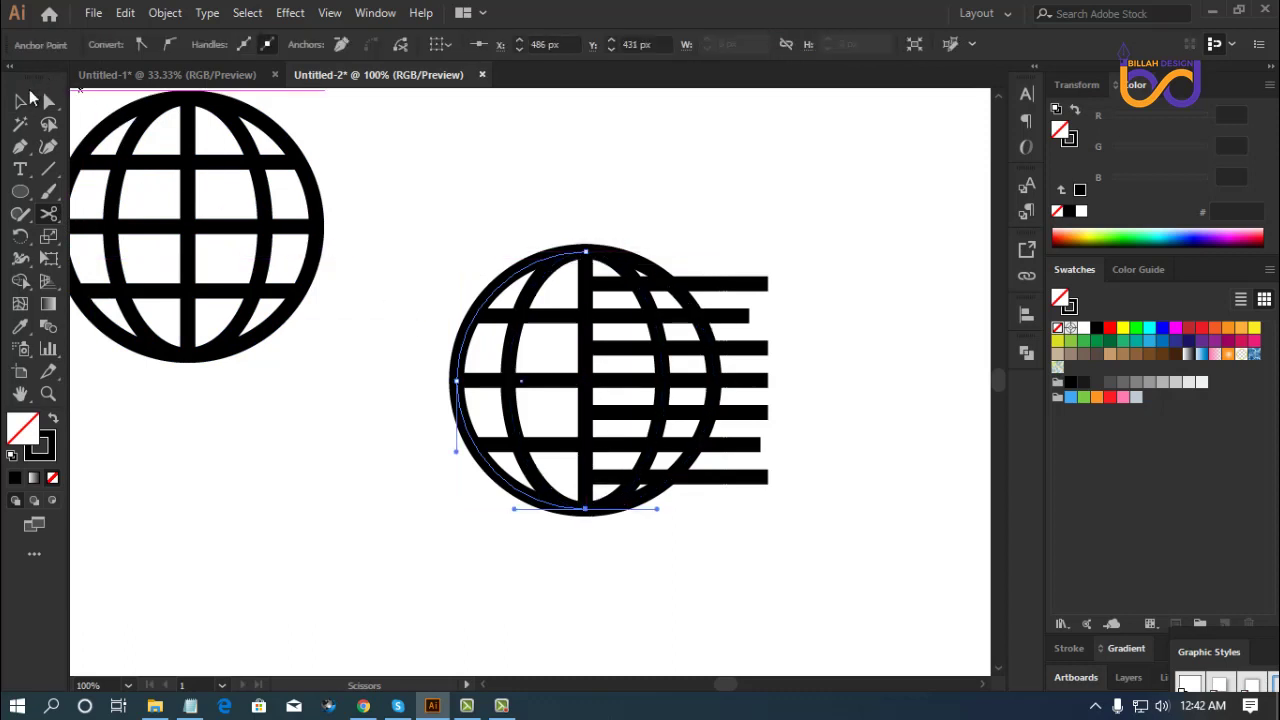
{"action": "key", "text": "v"}
{"action": "left_click", "coordinate": [420, 180]}
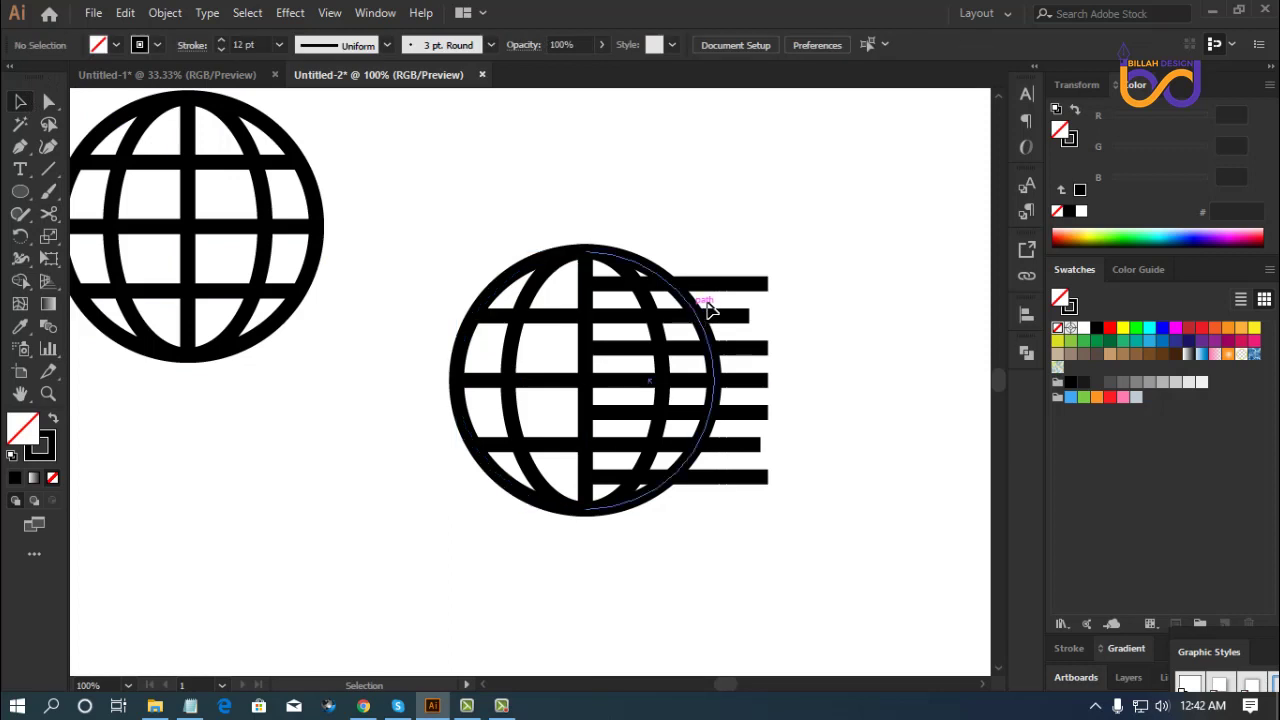
{"action": "left_click_drag", "start_coordinate": [707, 308], "coordinate": [856, 273]}
{"action": "key", "text": "Delete"}
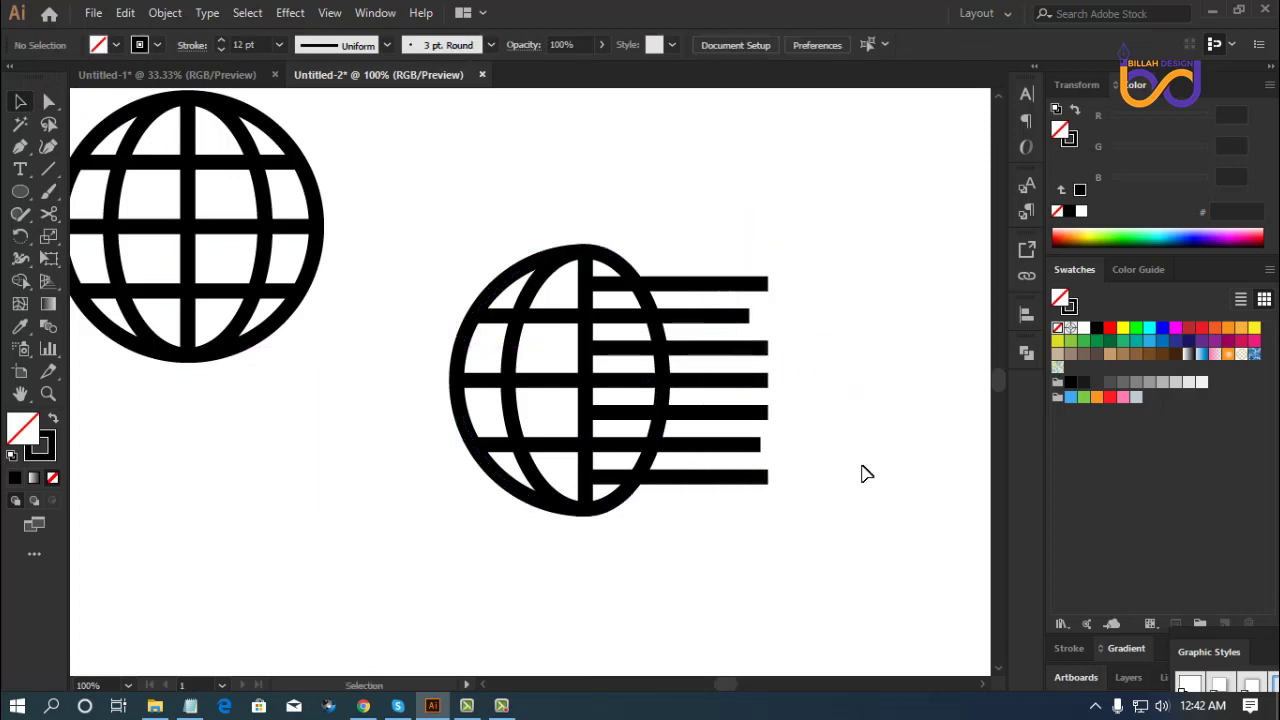
Cut the inner oval at its top and bottom points and delete its right arc.
{"action": "left_click", "coordinate": [629, 274]}
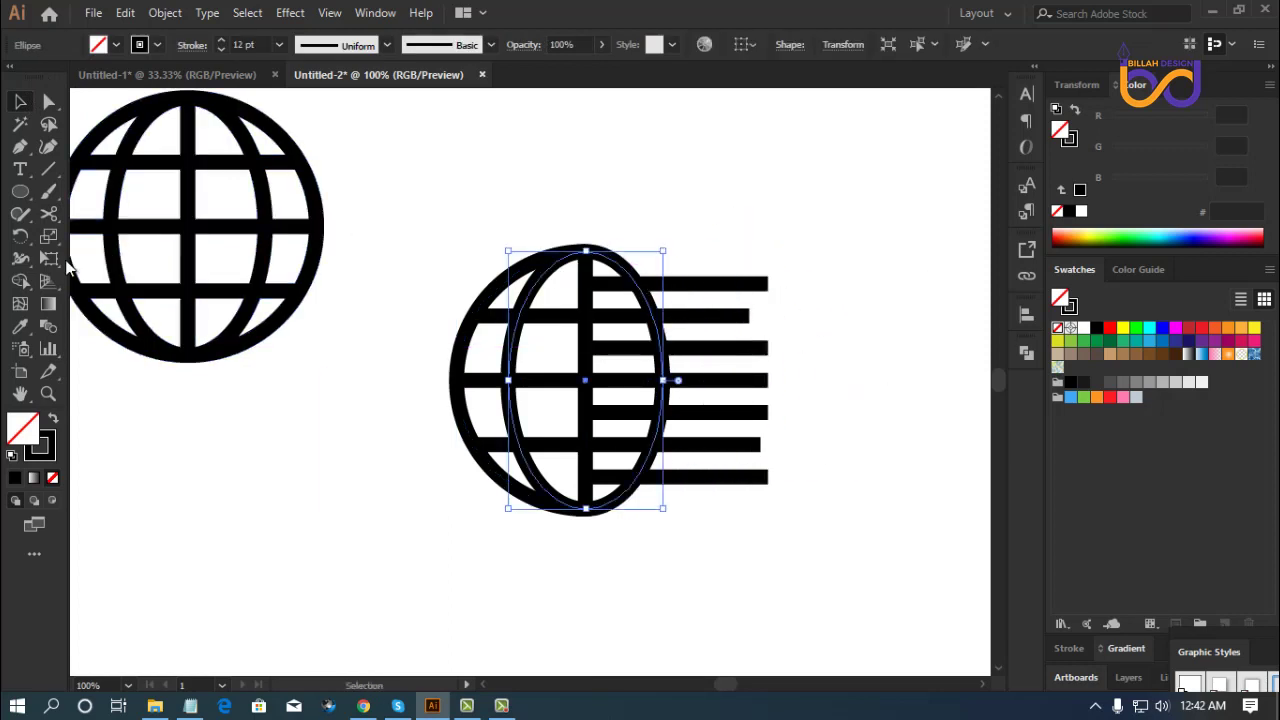
{"action": "left_click", "coordinate": [49, 214]}
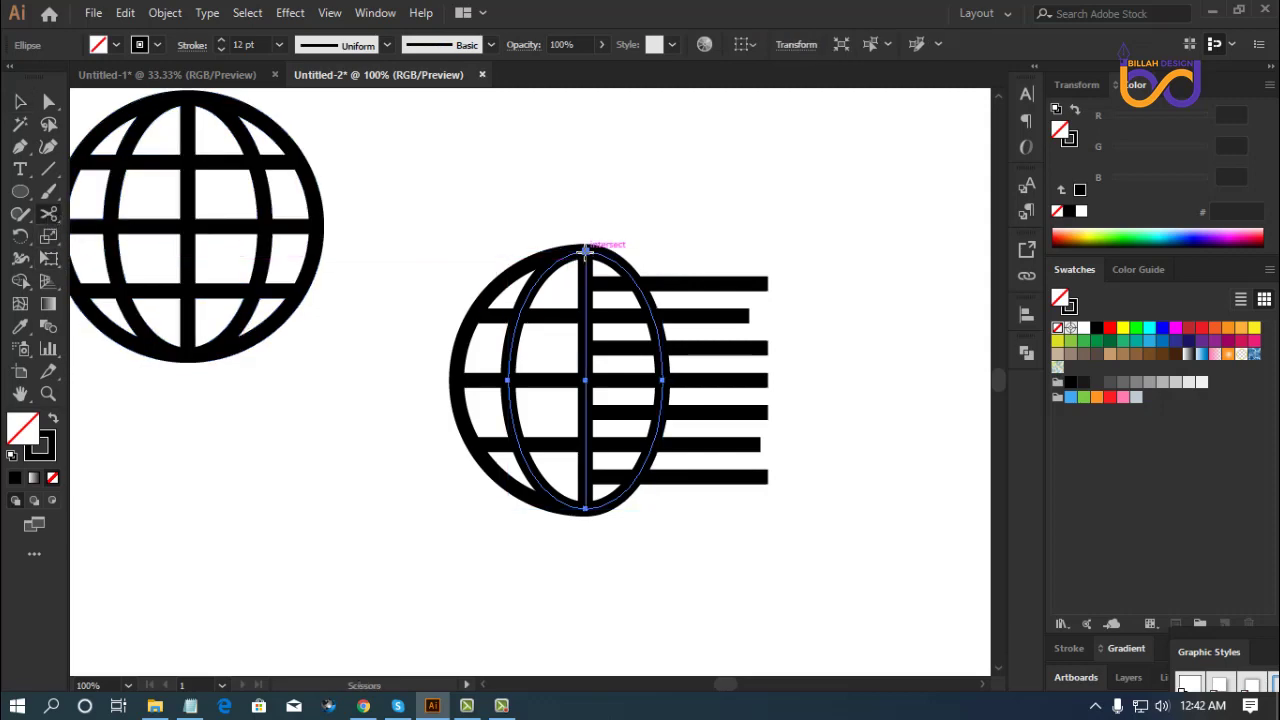
{"action": "left_click", "coordinate": [586, 246]}
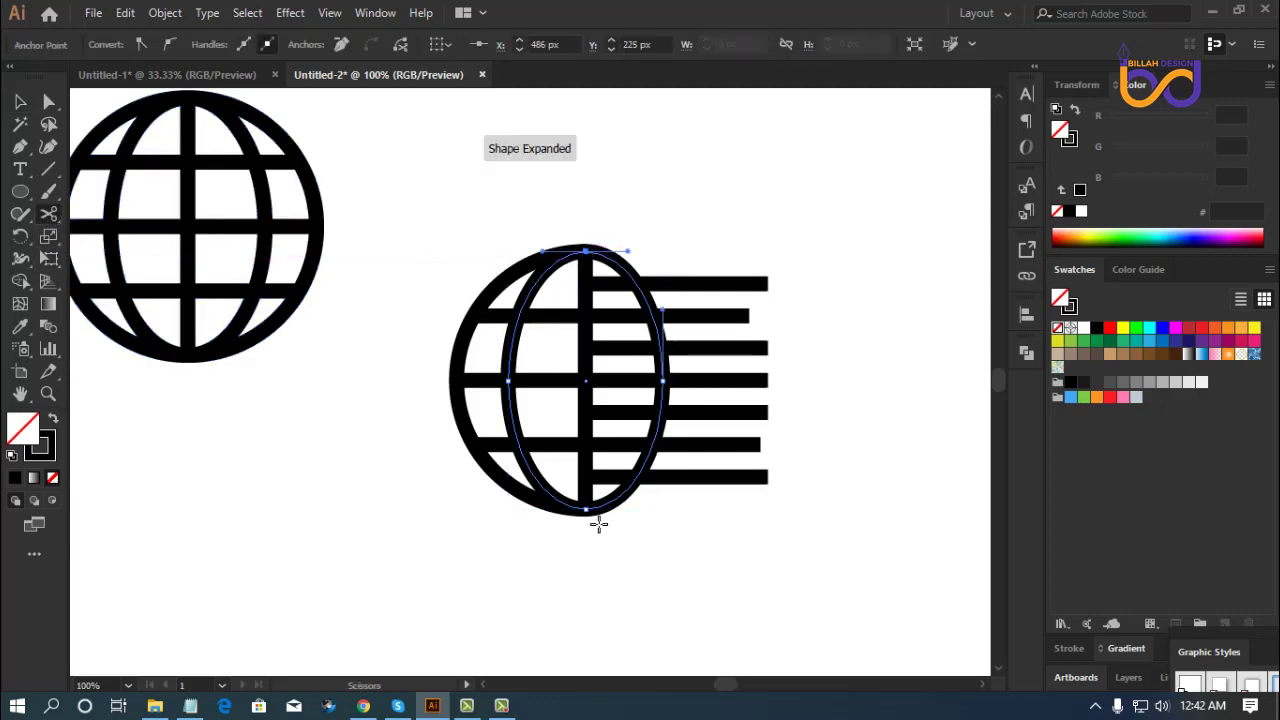
{"action": "left_click", "coordinate": [588, 510]}
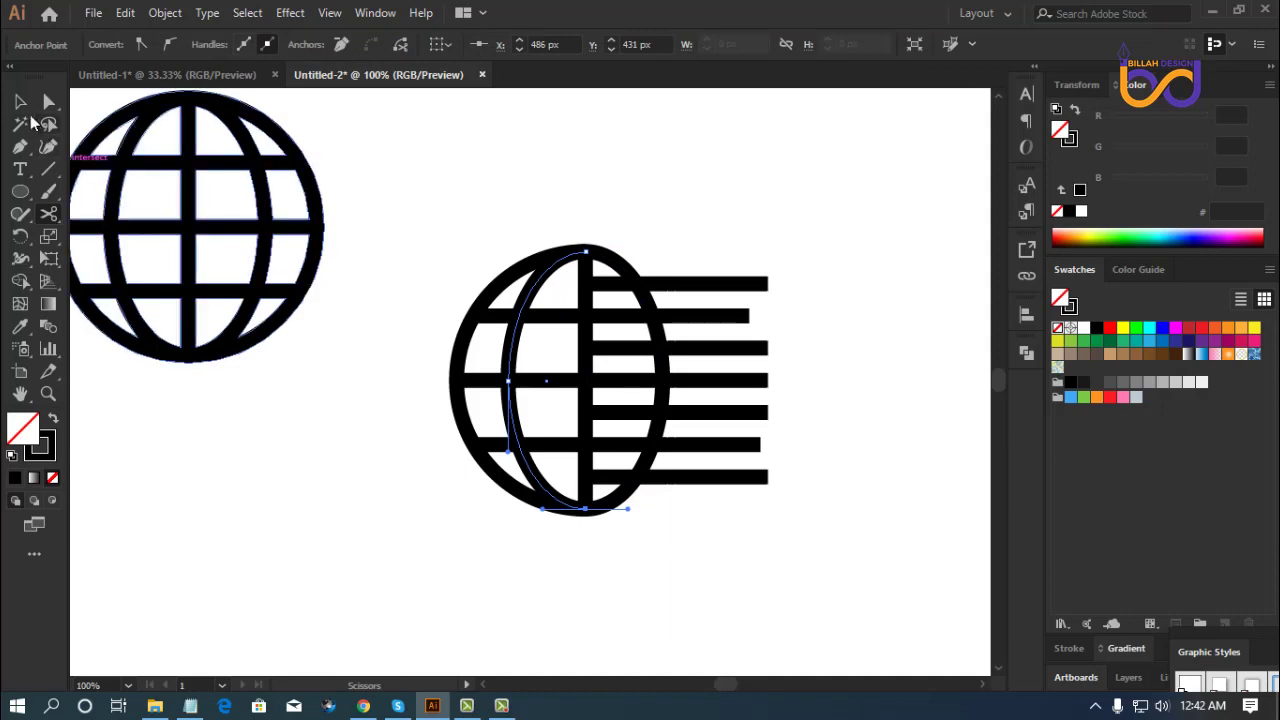
{"action": "left_click", "coordinate": [20, 101]}
{"action": "left_click", "coordinate": [580, 162]}
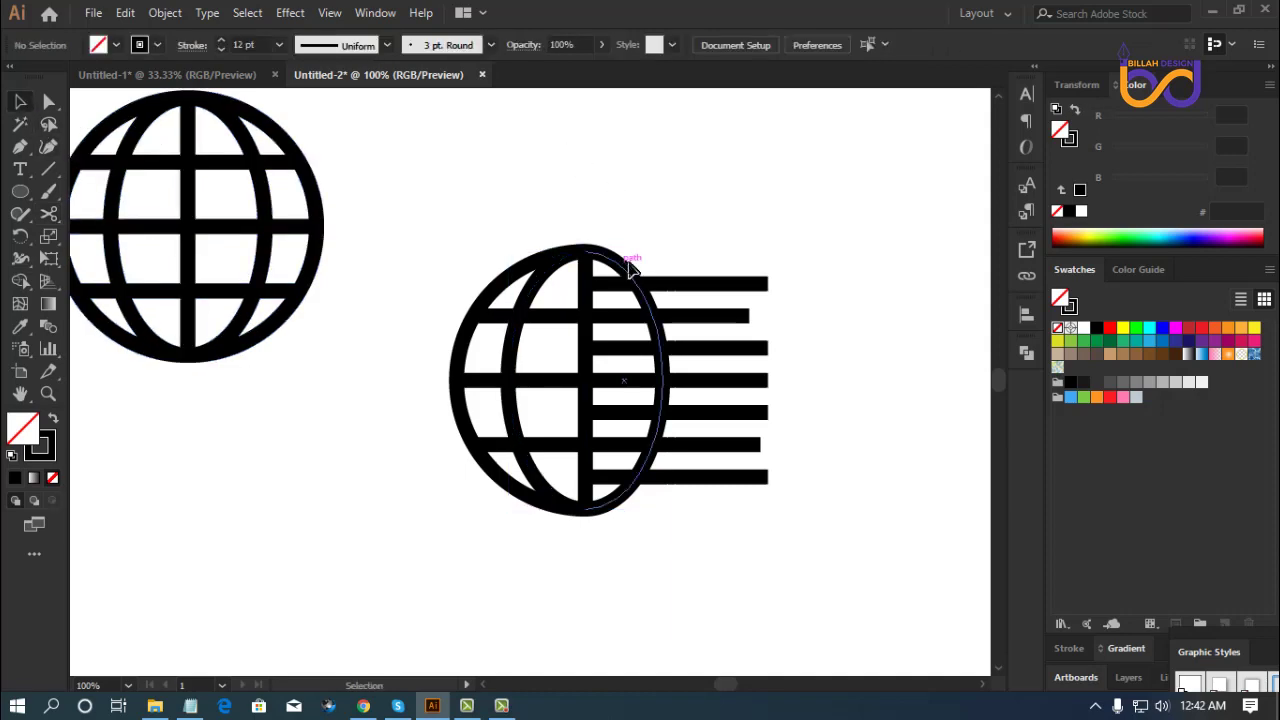
{"action": "left_click_drag", "start_coordinate": [630, 268], "coordinate": [734, 236]}
{"action": "key", "text": "Delete"}
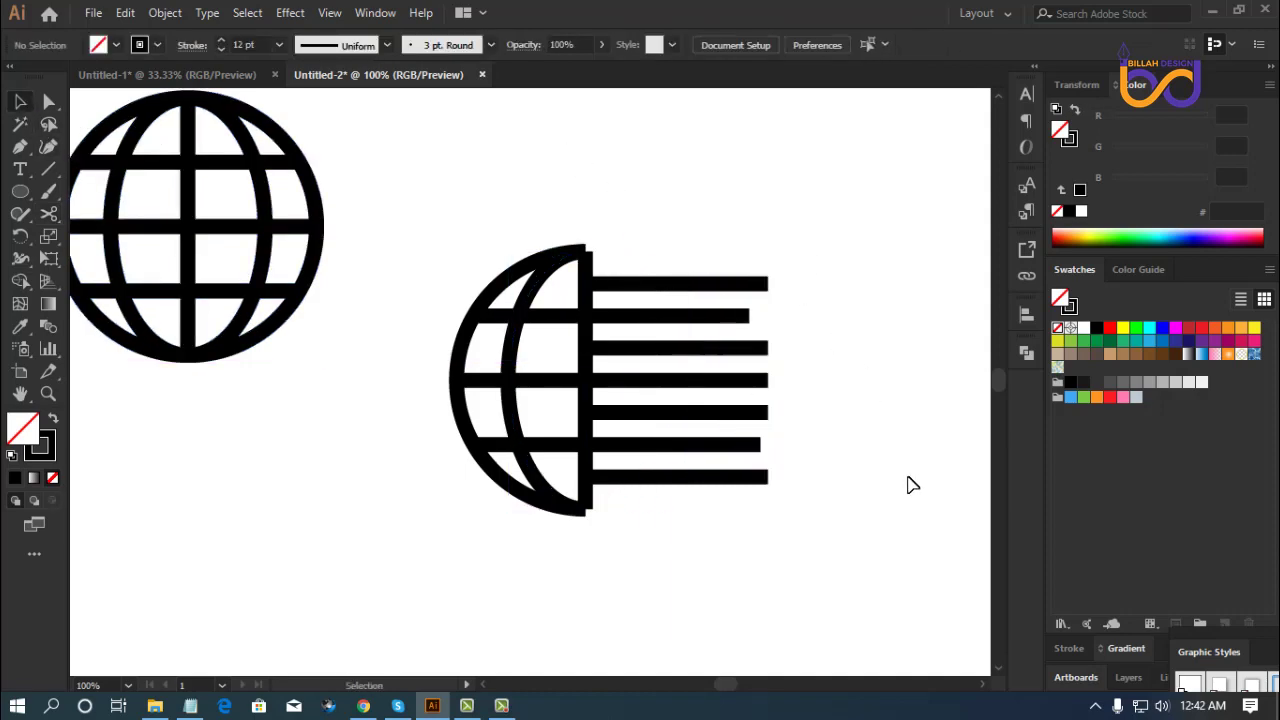
{"action": "scroll", "coordinate": [875, 480], "scroll_direction": "down", "scroll_amount": 1}
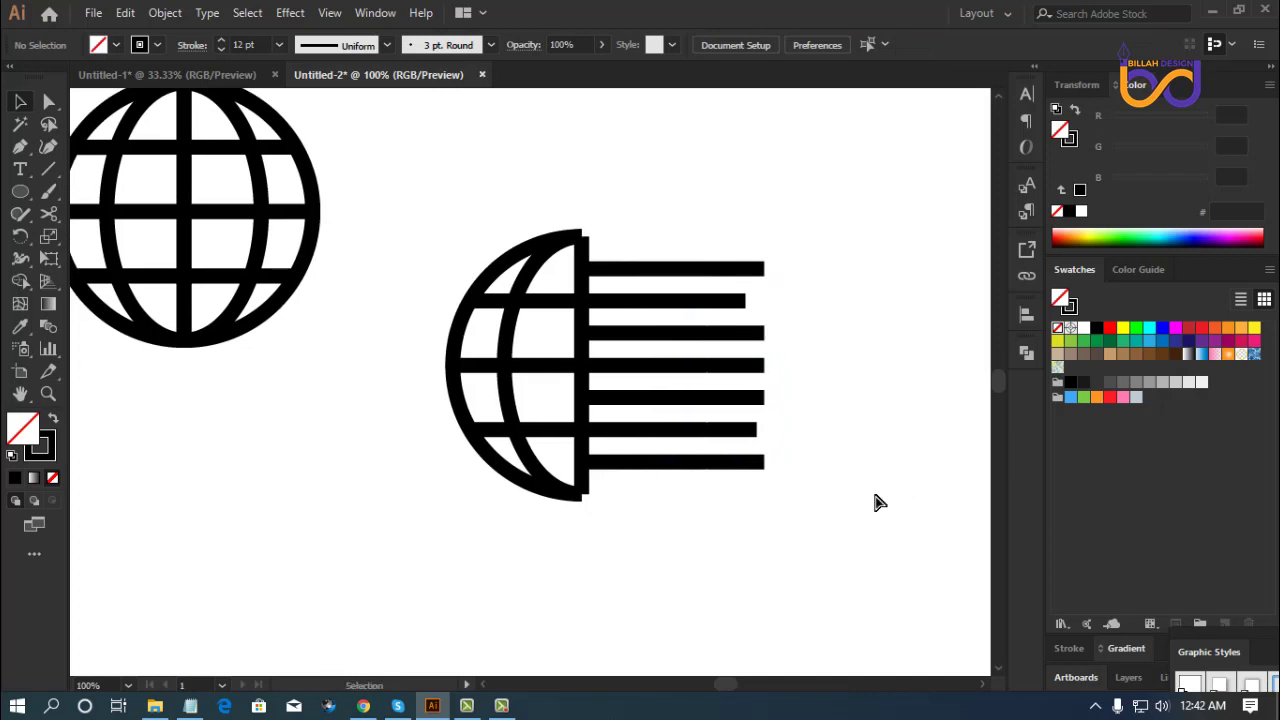
Close the half-globe's outer arc with a vertical divider edge using the Pen.
{"action": "key", "text": "ctrl+equal"}
{"action": "scroll", "coordinate": [703, 197], "scroll_direction": "up", "scroll_amount": 1}
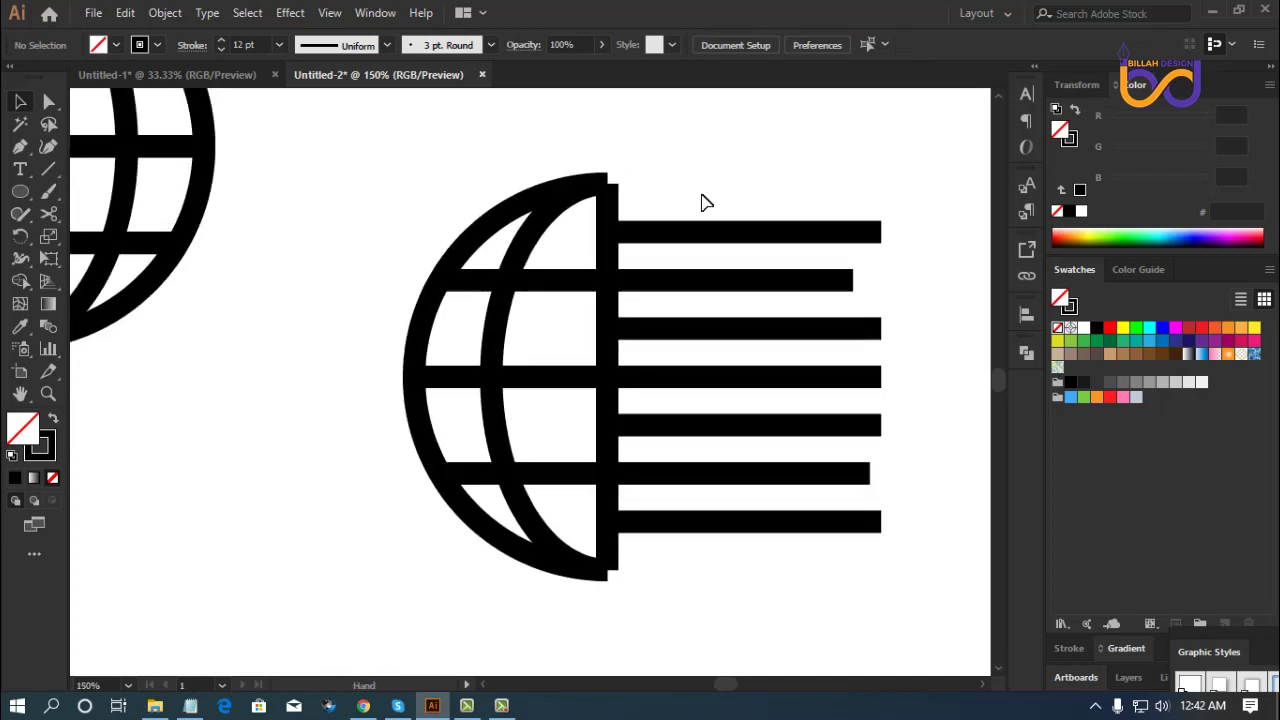
{"action": "left_click", "coordinate": [20, 146]}
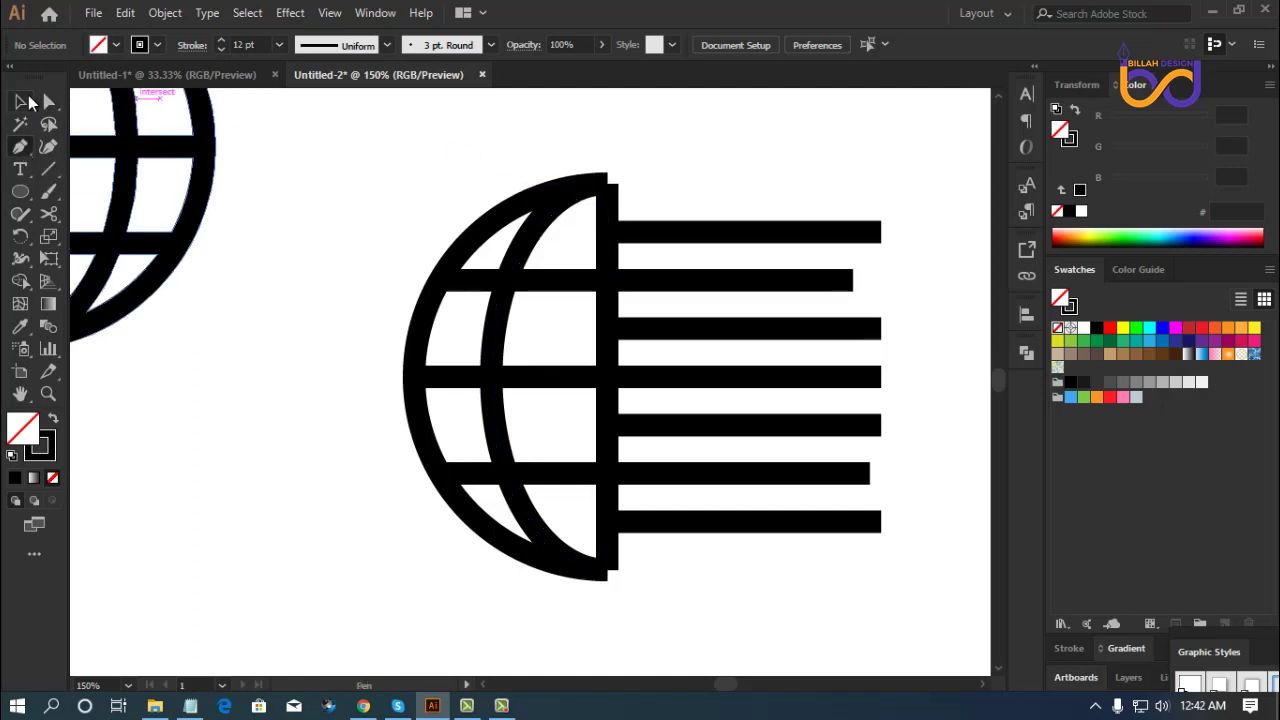
{"action": "key", "text": "v"}
{"action": "left_click_drag", "start_coordinate": [427, 197], "coordinate": [488, 246]}
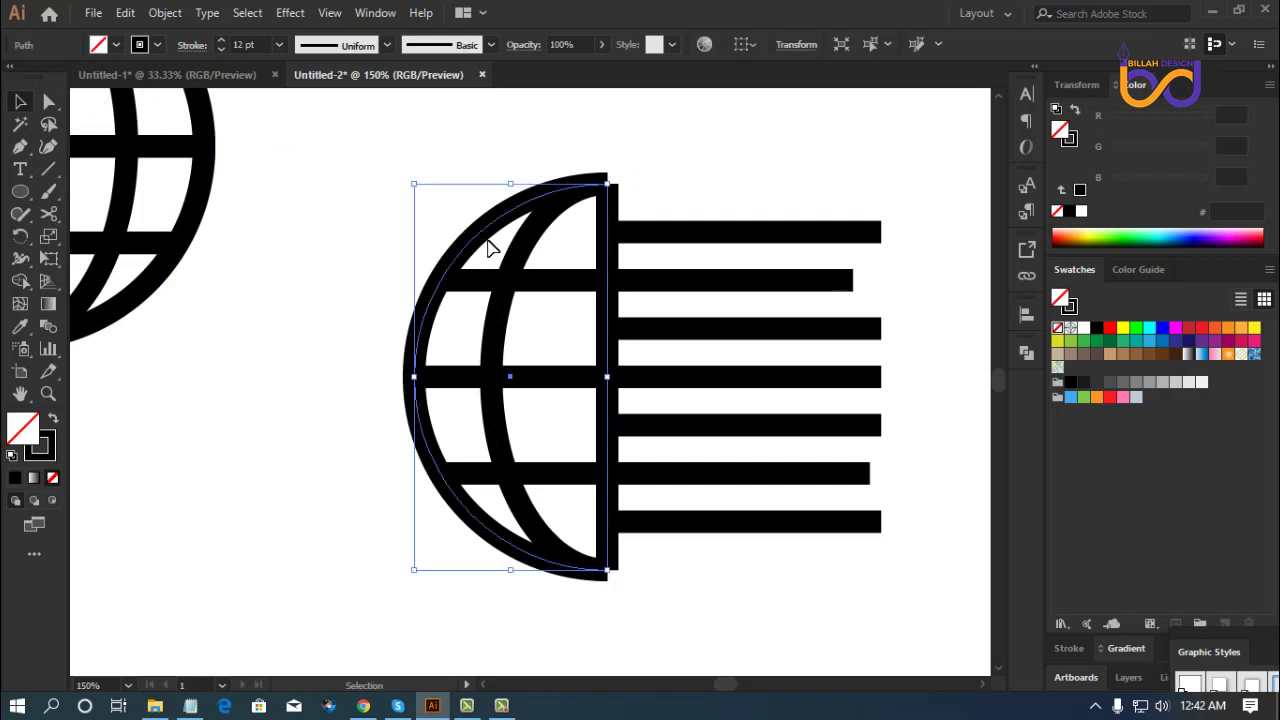
{"action": "left_click", "coordinate": [20, 146]}
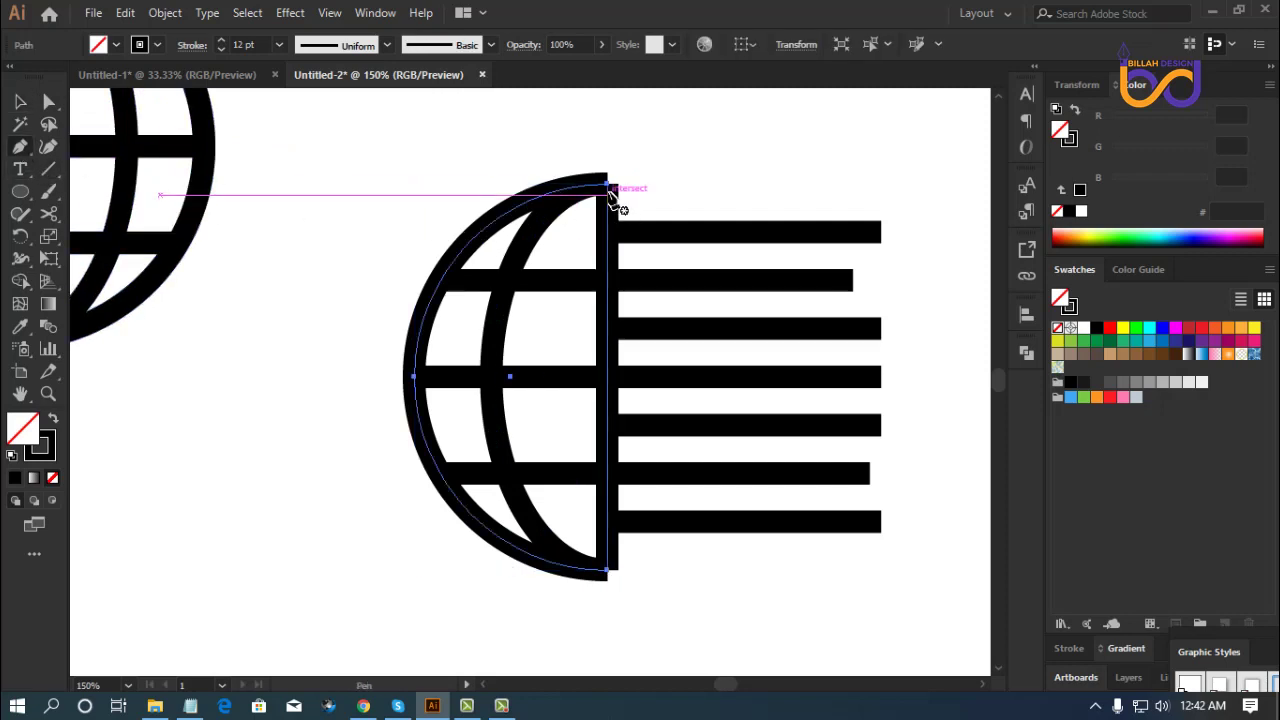
{"action": "left_click_drag", "start_coordinate": [607, 185], "coordinate": [675, 188]}
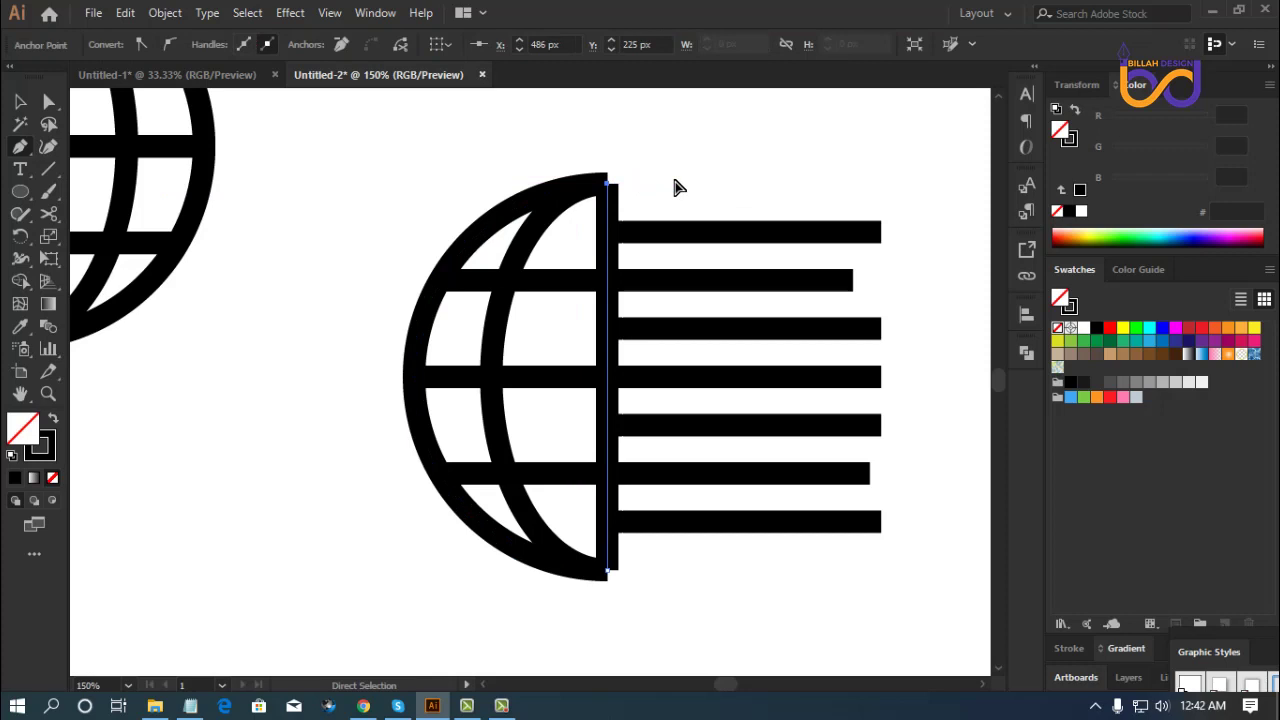
Lower the vertical divider's top anchor slightly with Direct Selection.
{"action": "left_click", "coordinate": [528, 189], "text": "ctrl"}
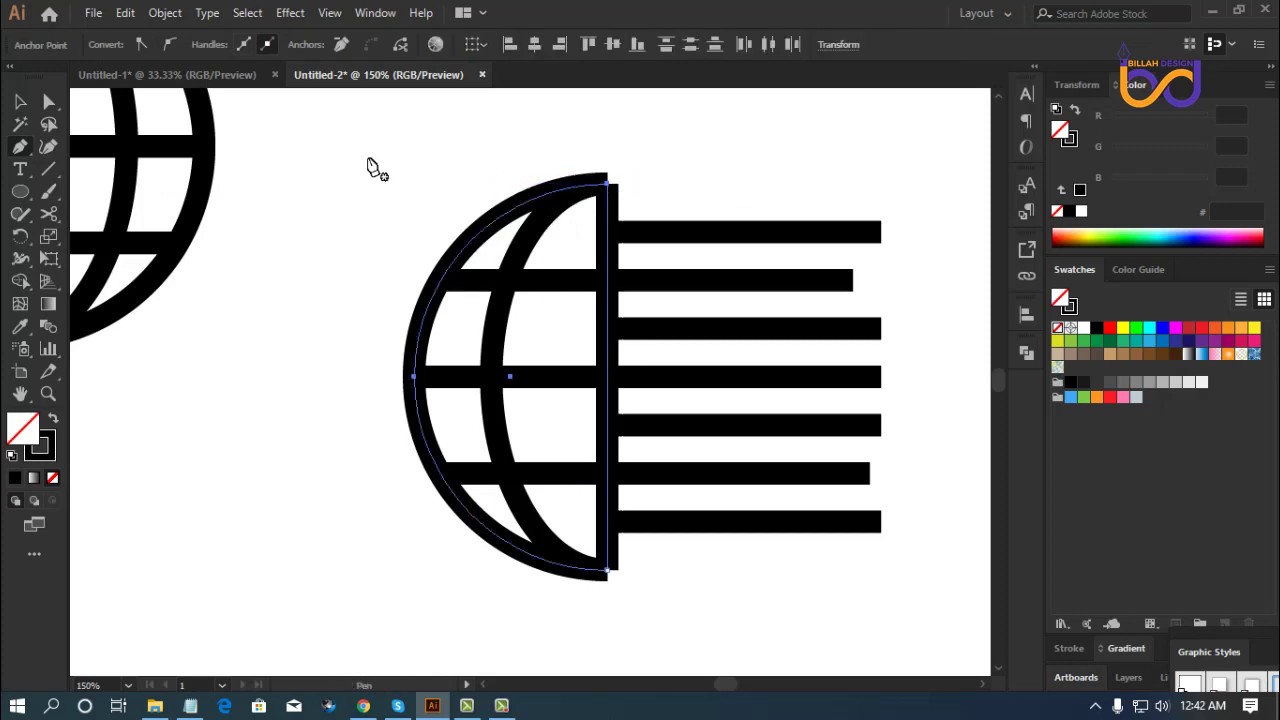
{"action": "left_click", "coordinate": [50, 102]}
{"action": "left_click", "coordinate": [392, 124]}
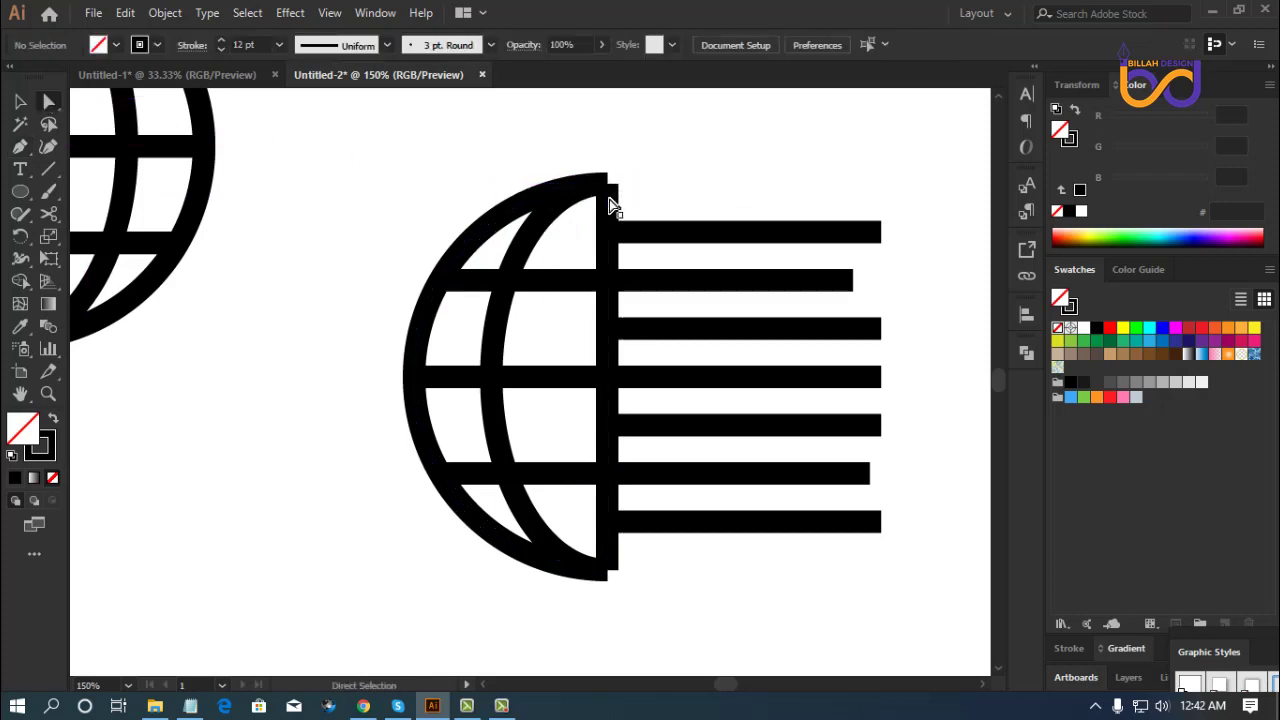
{"action": "left_click_drag", "start_coordinate": [612, 196], "coordinate": [613, 213]}
{"action": "left_click", "coordinate": [680, 194]}
{"action": "left_click", "coordinate": [523, 206]}
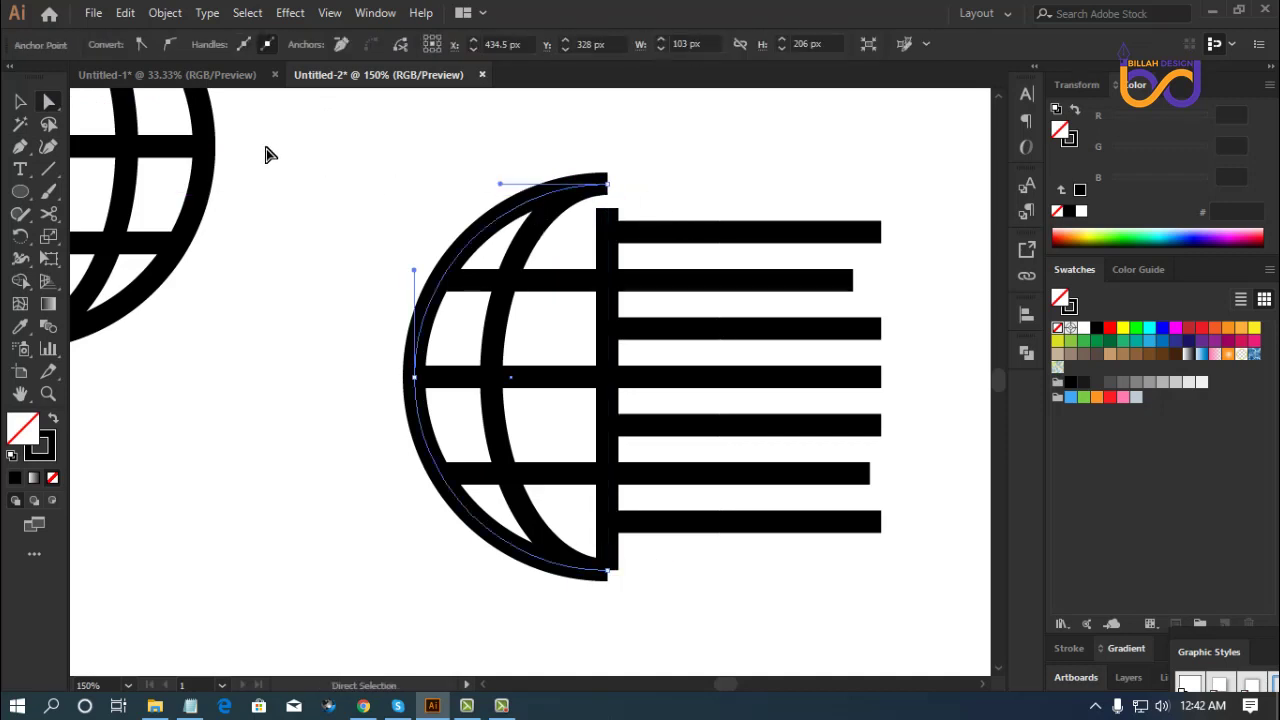
Extend the inner arc's top end into a long horizontal top line.
{"action": "left_click", "coordinate": [20, 147]}
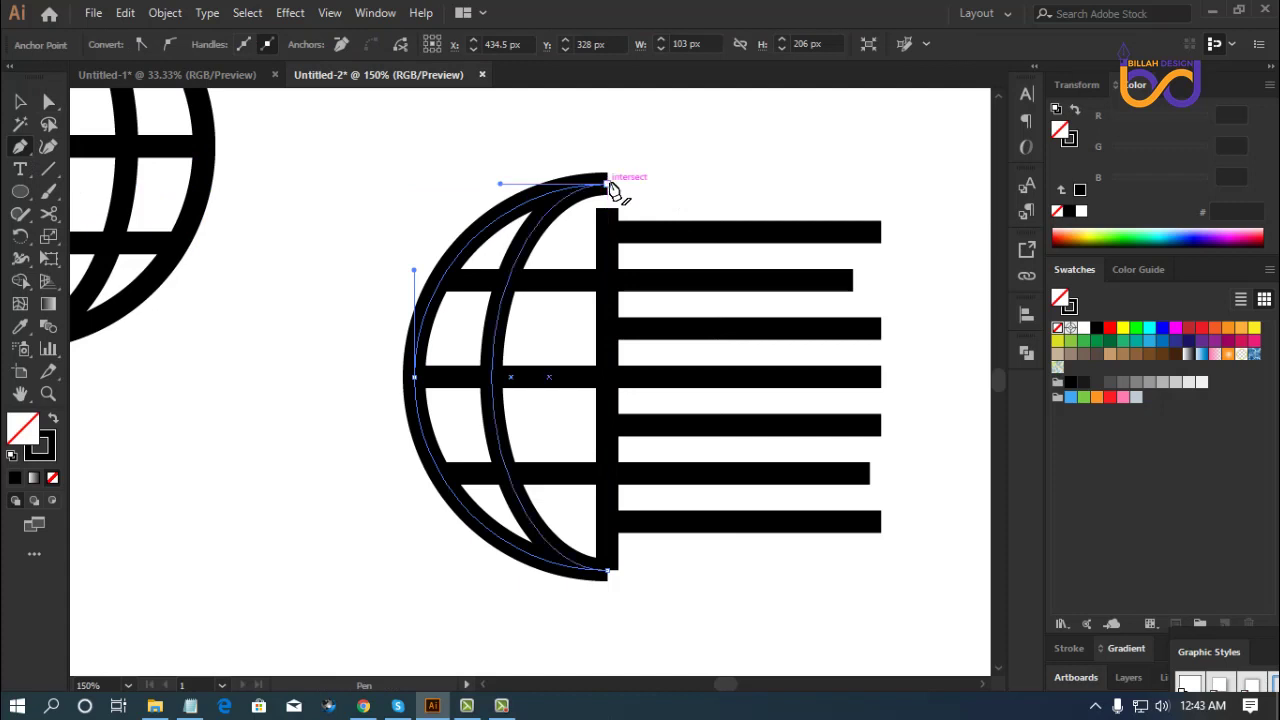
{"action": "left_click", "coordinate": [613, 187], "text": "ctrl"}
{"action": "left_click_drag", "start_coordinate": [614, 185], "coordinate": [642, 206]}
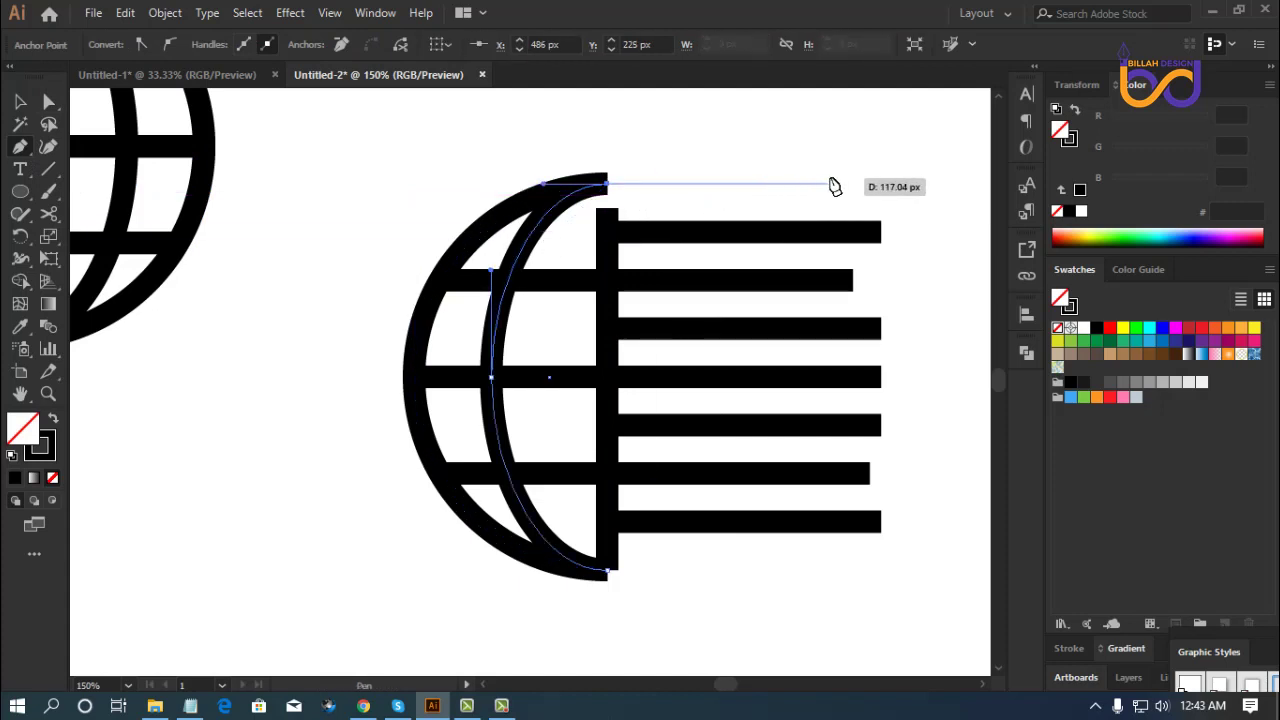
{"action": "left_click_drag", "start_coordinate": [831, 183], "coordinate": [171, 131]}
{"action": "key", "text": "v"}
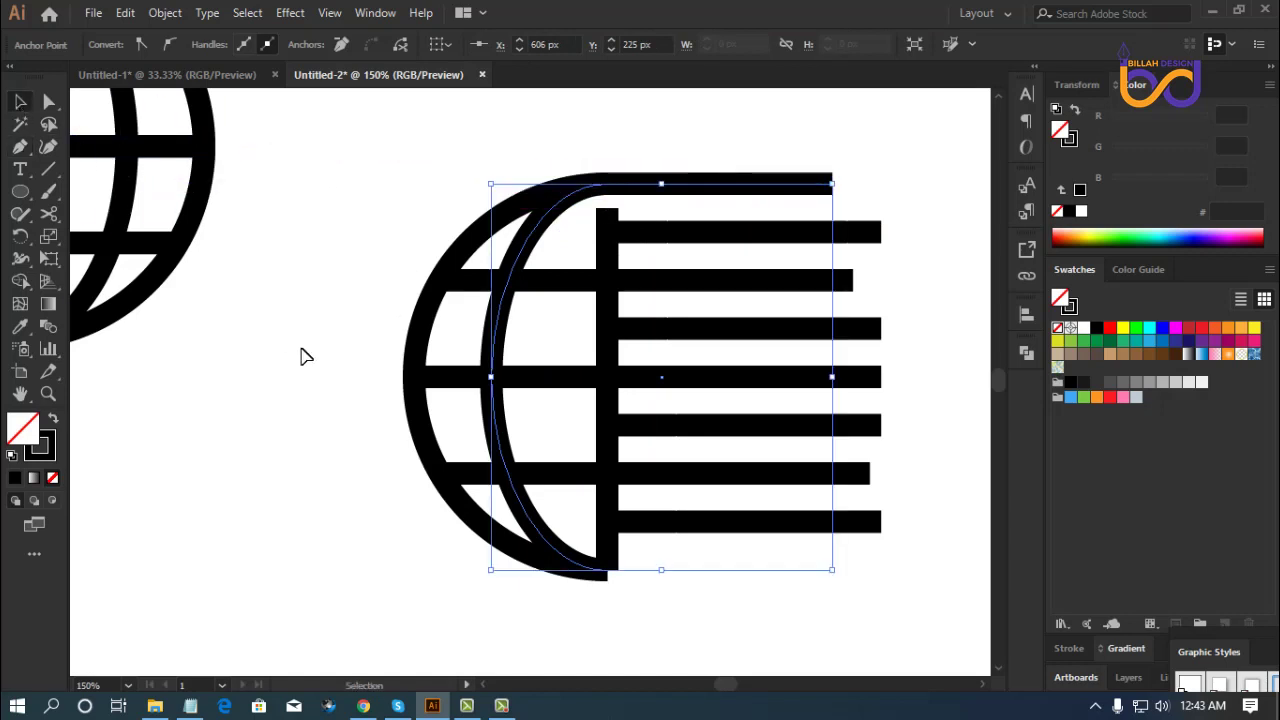
{"action": "left_click", "coordinate": [303, 354]}
Add a horizontal bottom line running right from the arc's bottom end.
{"action": "left_click_drag", "start_coordinate": [690, 572], "coordinate": [671, 450]}
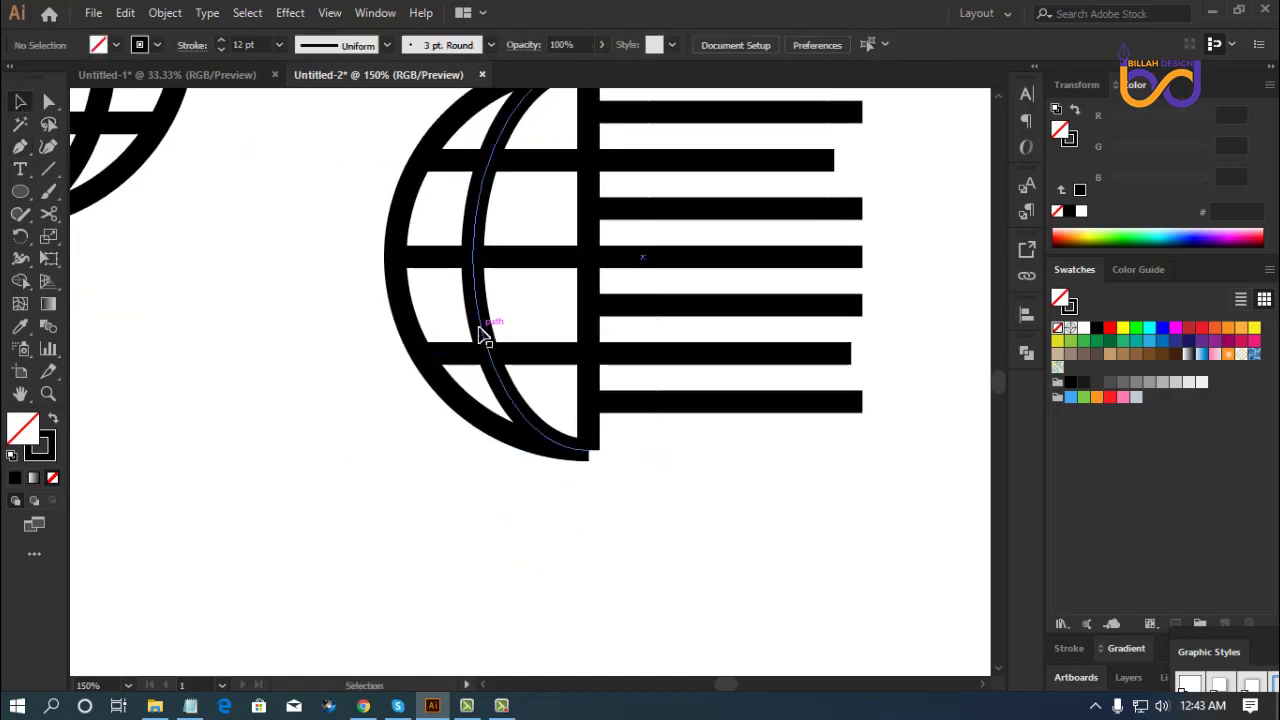
{"action": "left_click", "coordinate": [485, 329]}
{"action": "left_click", "coordinate": [20, 146]}
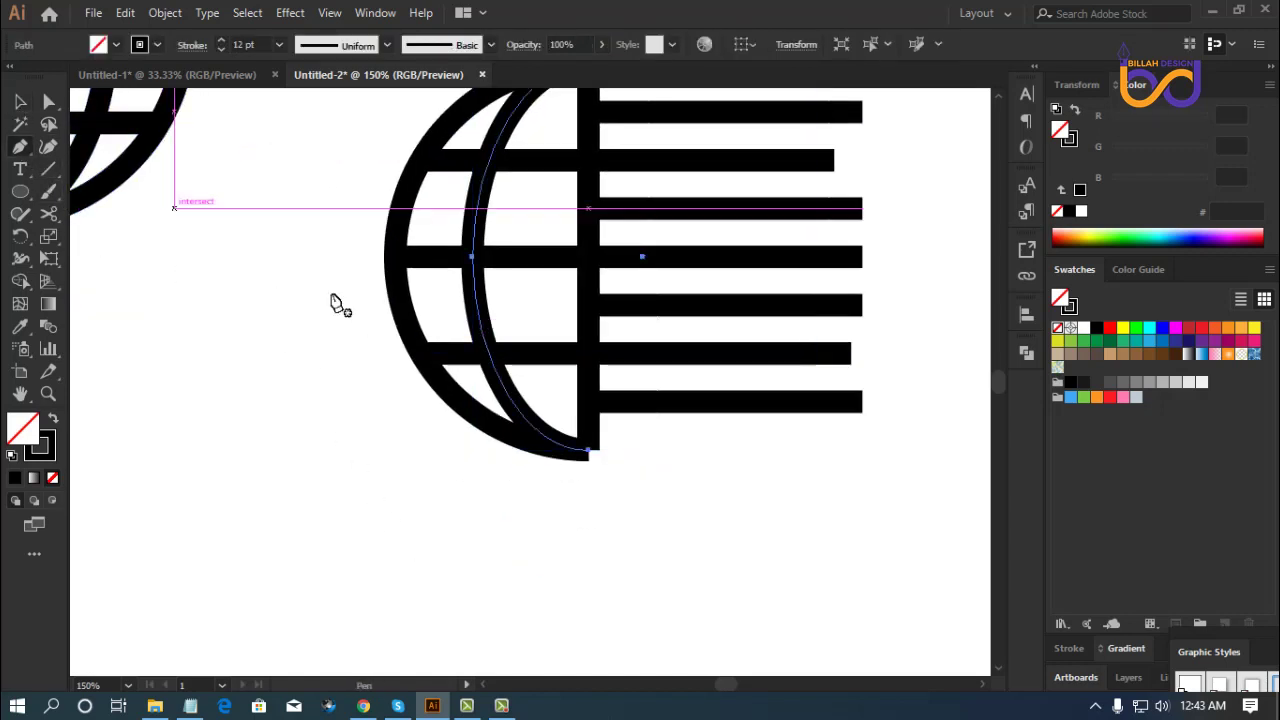
{"action": "left_click", "coordinate": [588, 451]}
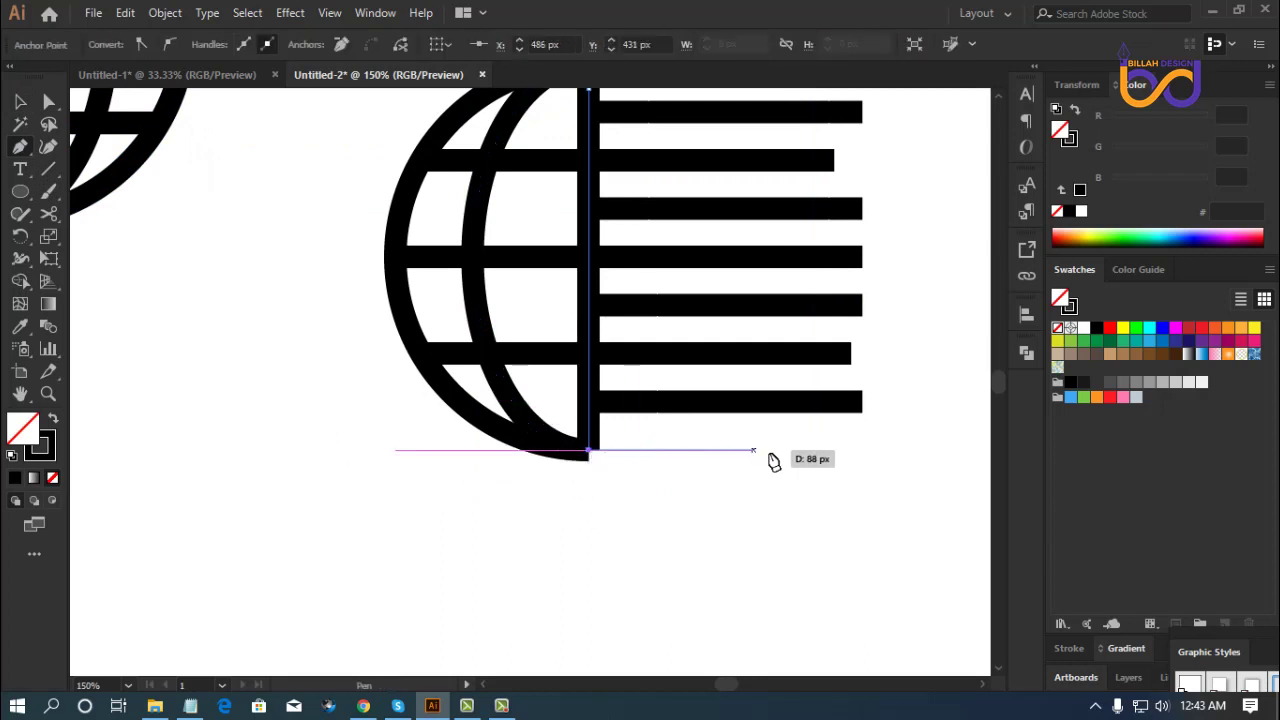
{"action": "left_click", "coordinate": [851, 450]}
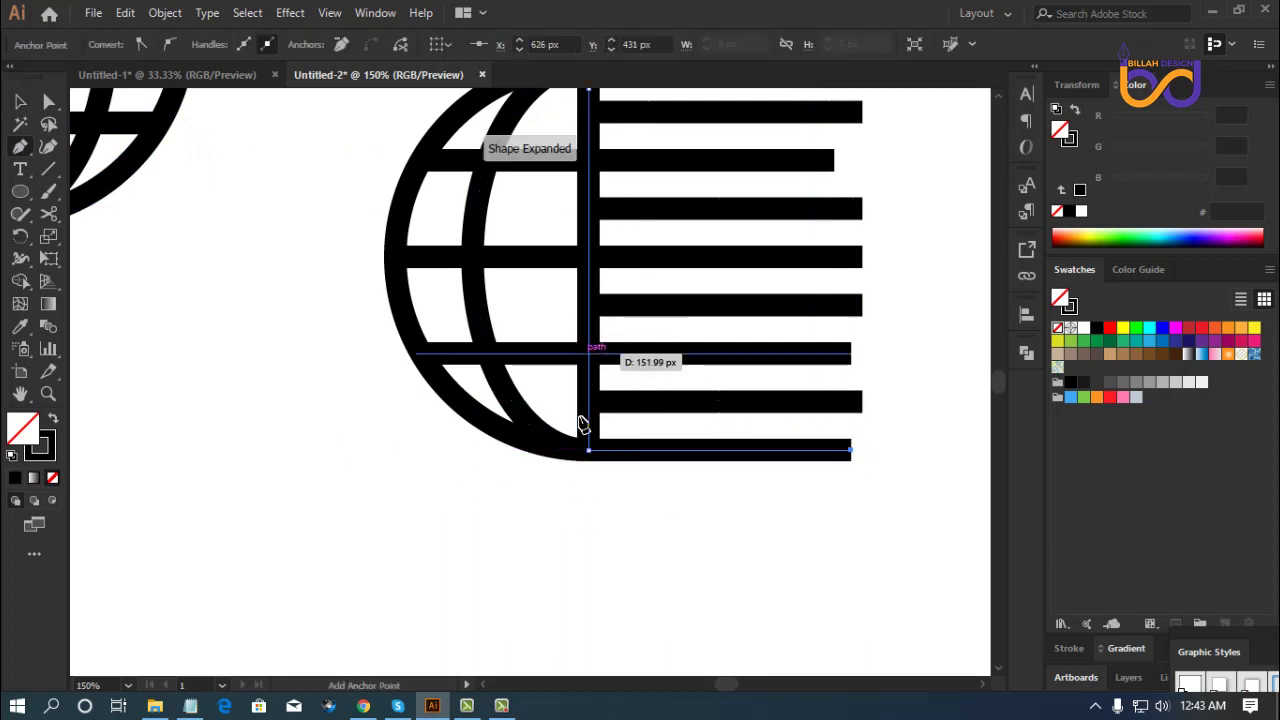
{"action": "key", "text": "v"}
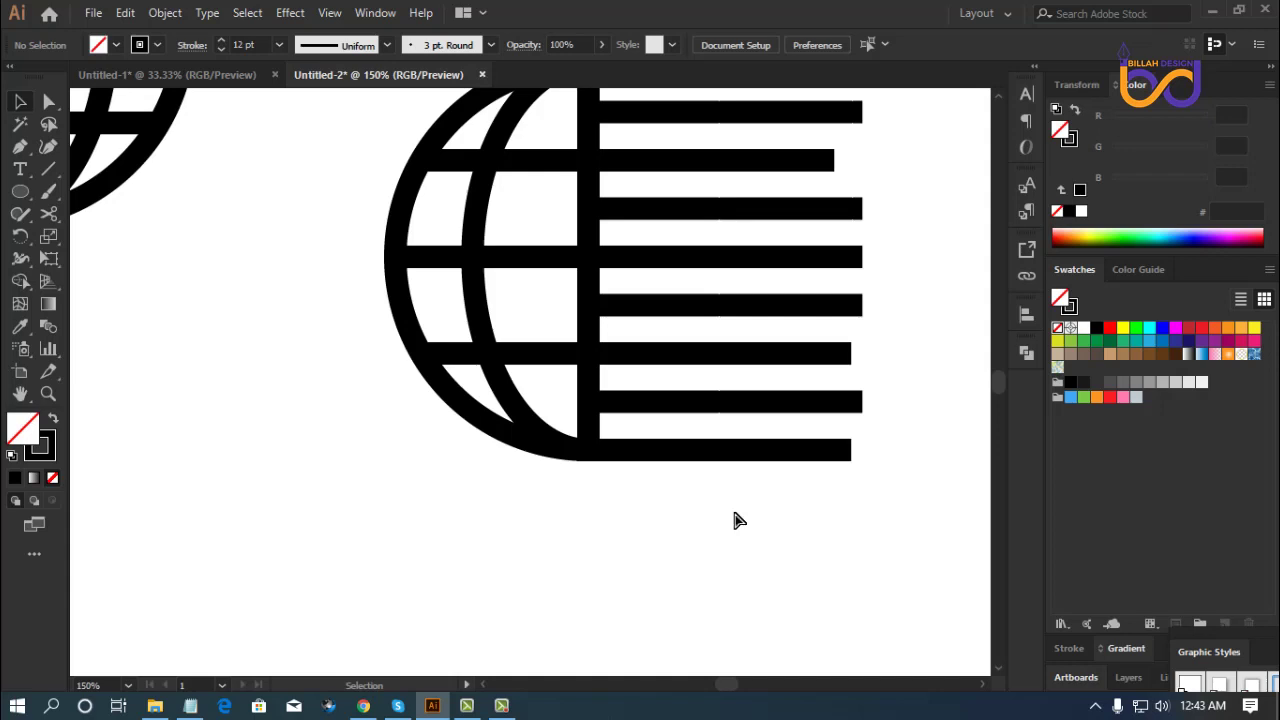
{"action": "key", "text": "ctrl+minus"}
{"action": "key", "text": "ctrl+minus"}
Nudge an anchor point near the half-globe's top upward with Direct Selection.
{"action": "left_click_drag", "start_coordinate": [773, 487], "coordinate": [786, 497]}
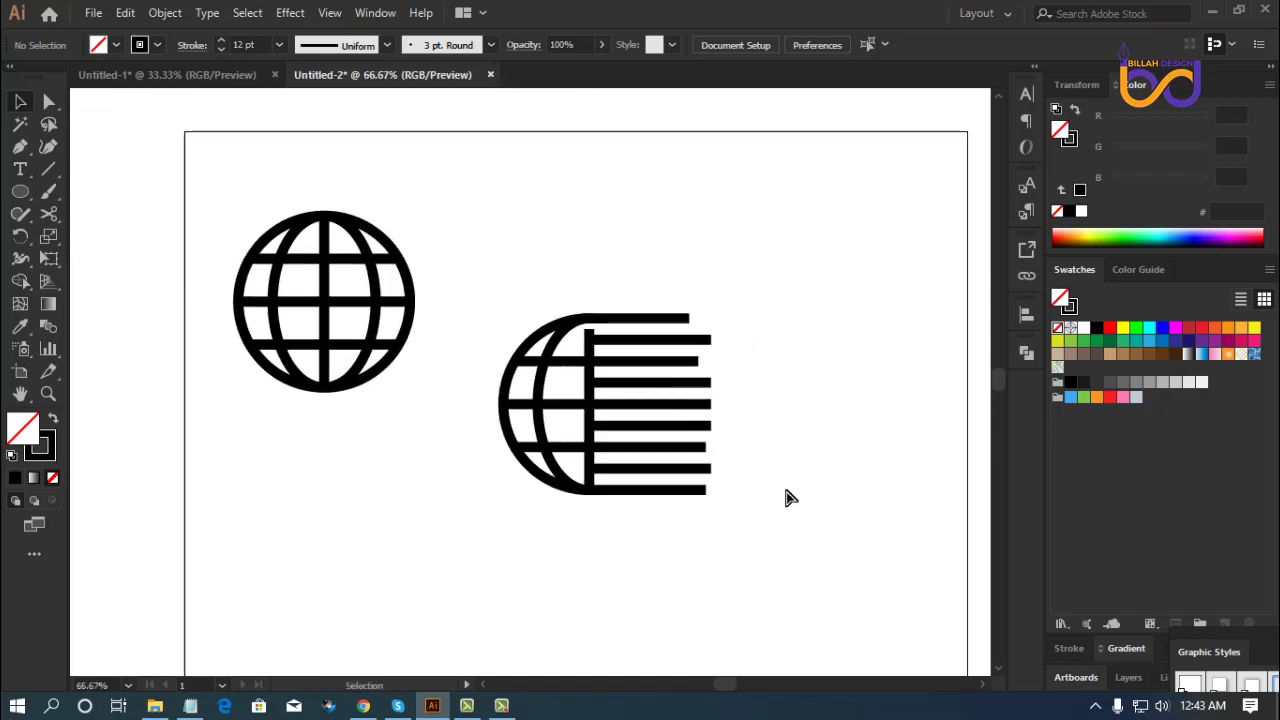
{"action": "key", "text": "ctrl+plus"}
{"action": "key", "text": "ctrl+plus"}
{"action": "left_click_drag", "start_coordinate": [726, 211], "coordinate": [657, 234]}
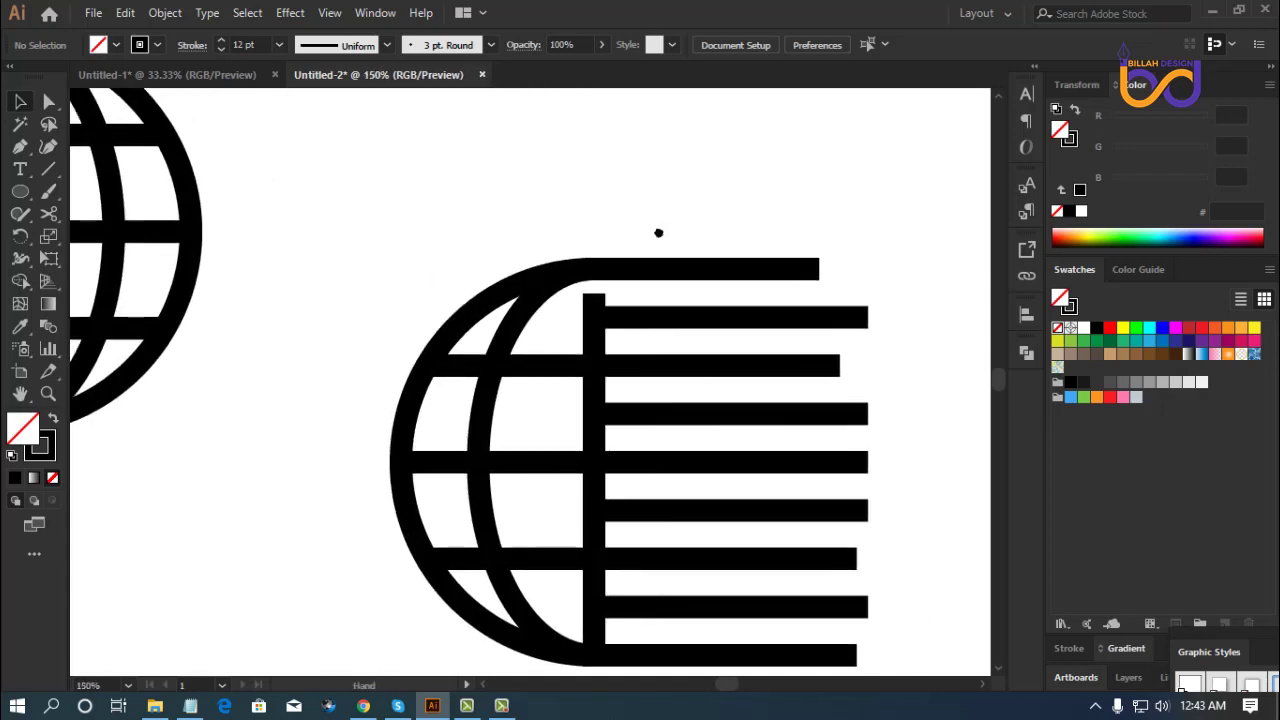
{"action": "left_click", "coordinate": [48, 101]}
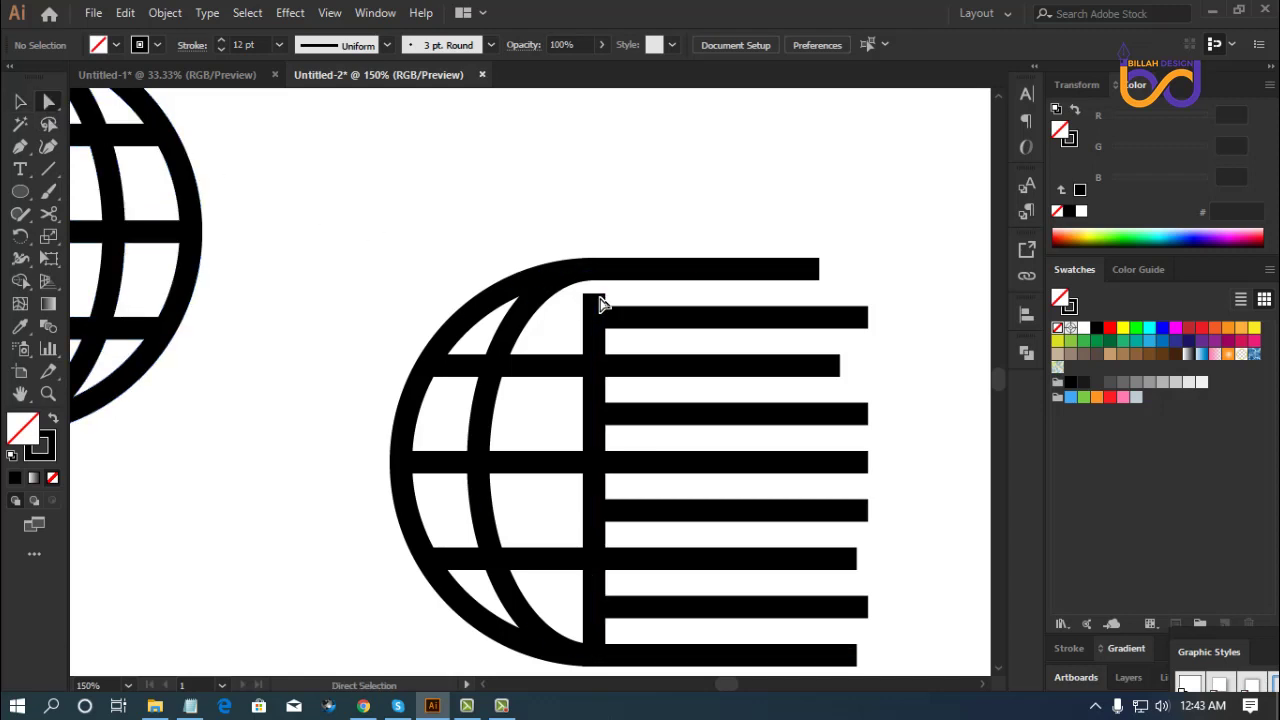
{"action": "left_click_drag", "start_coordinate": [597, 297], "coordinate": [597, 285]}
{"action": "left_click", "coordinate": [645, 191]}
{"action": "key", "text": "ctrl+minus"}
{"action": "key", "text": "ctrl+minus"}
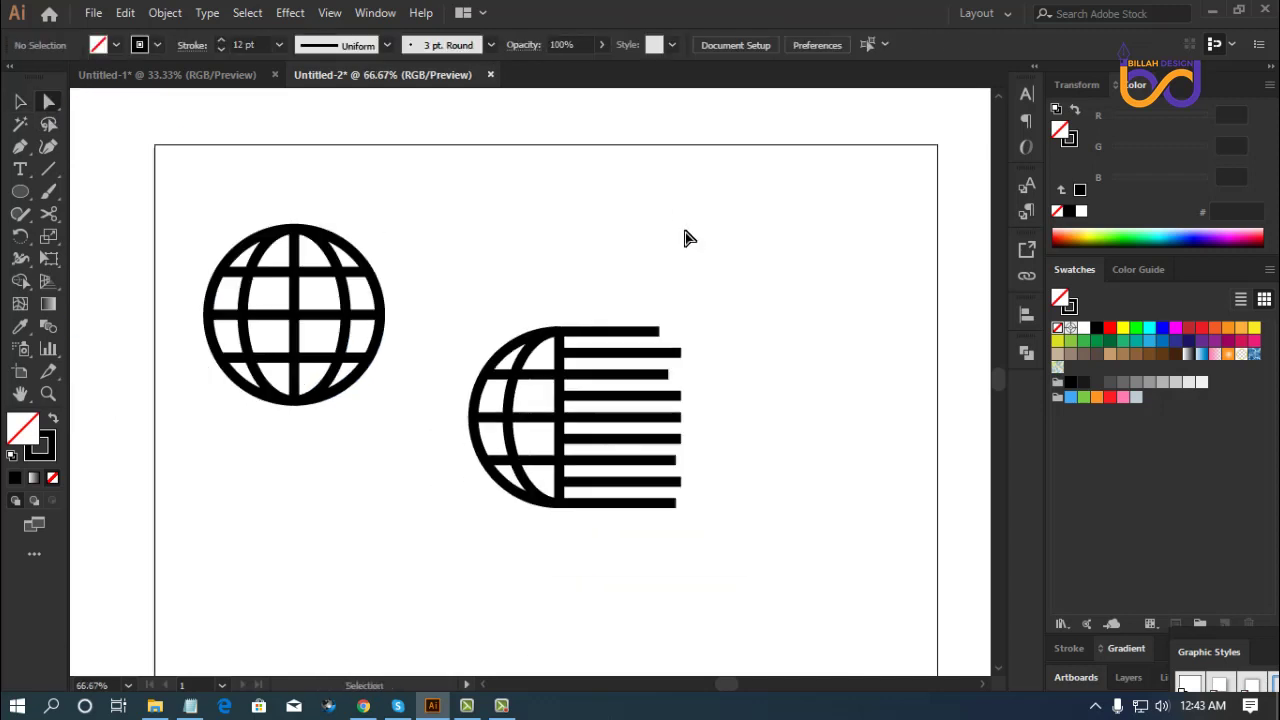
{"action": "scroll", "coordinate": [786, 505], "scroll_direction": "down", "scroll_amount": 1}
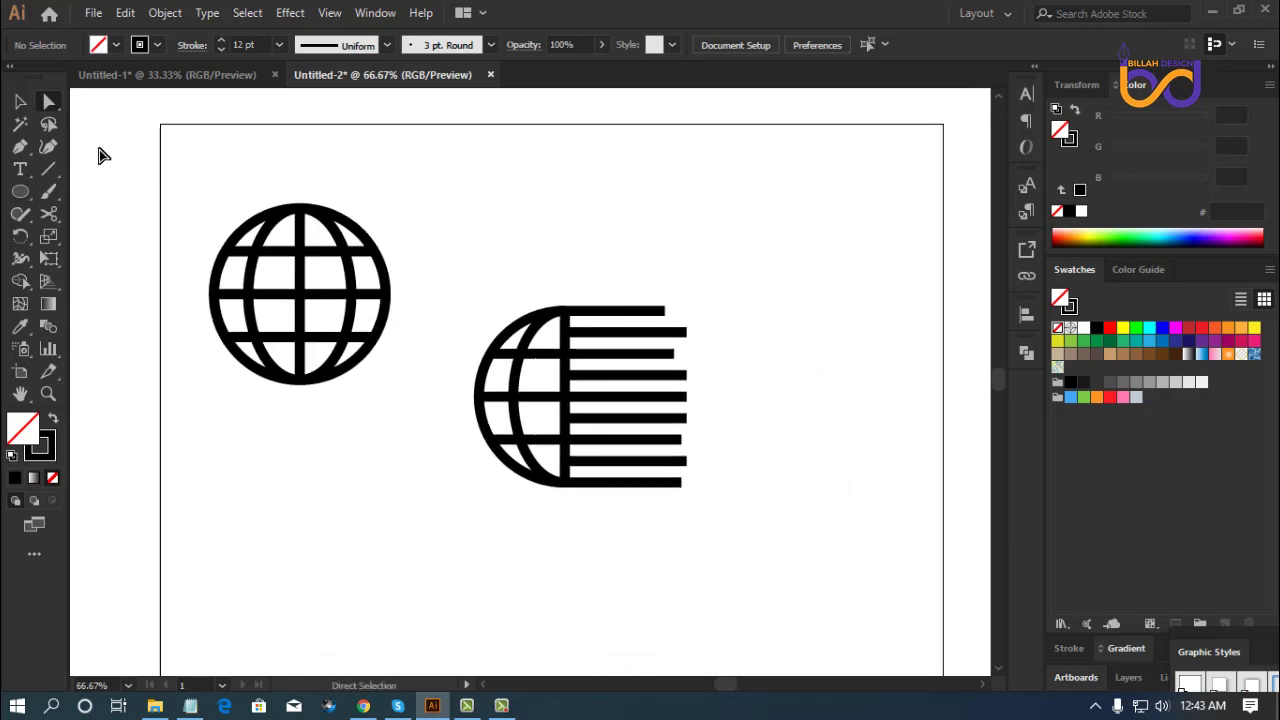
Expand the half-globe icon's strokes into filled shapes with Object > Expand.
{"action": "left_click", "coordinate": [20, 102]}
{"action": "left_click_drag", "start_coordinate": [455, 243], "coordinate": [740, 550]}
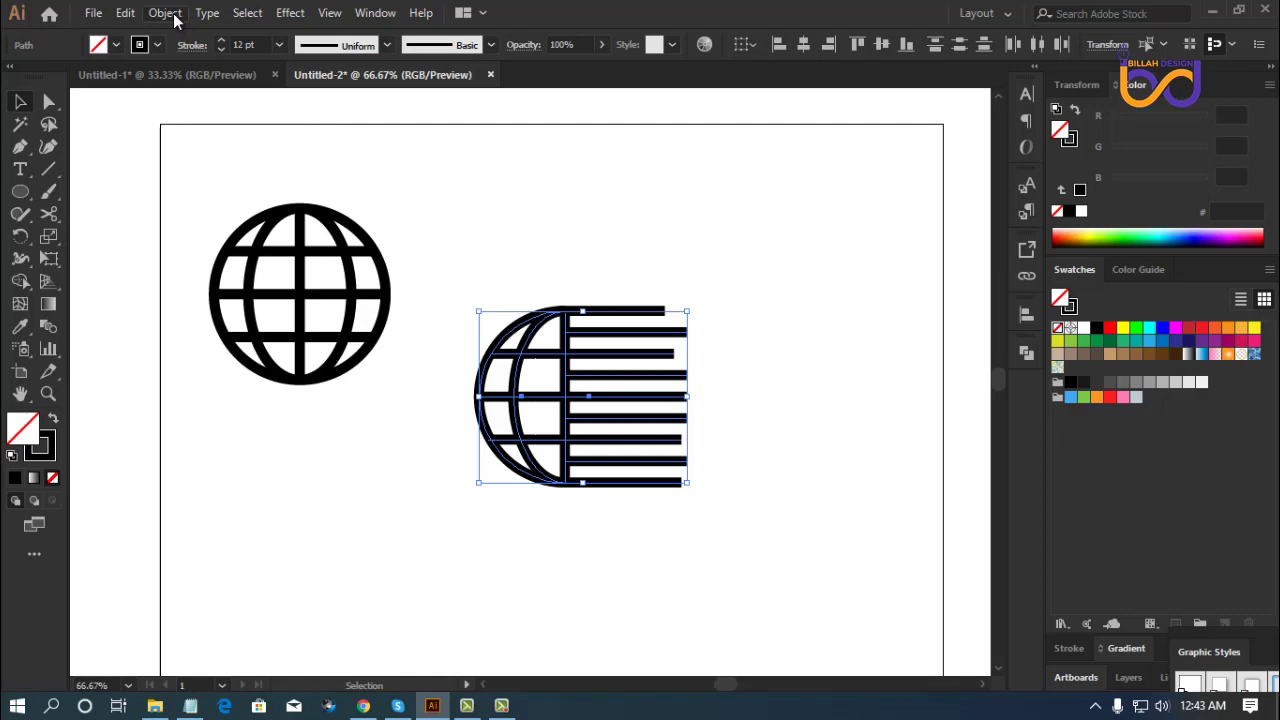
{"action": "left_click", "coordinate": [166, 14]}
{"action": "left_click", "coordinate": [250, 212]}
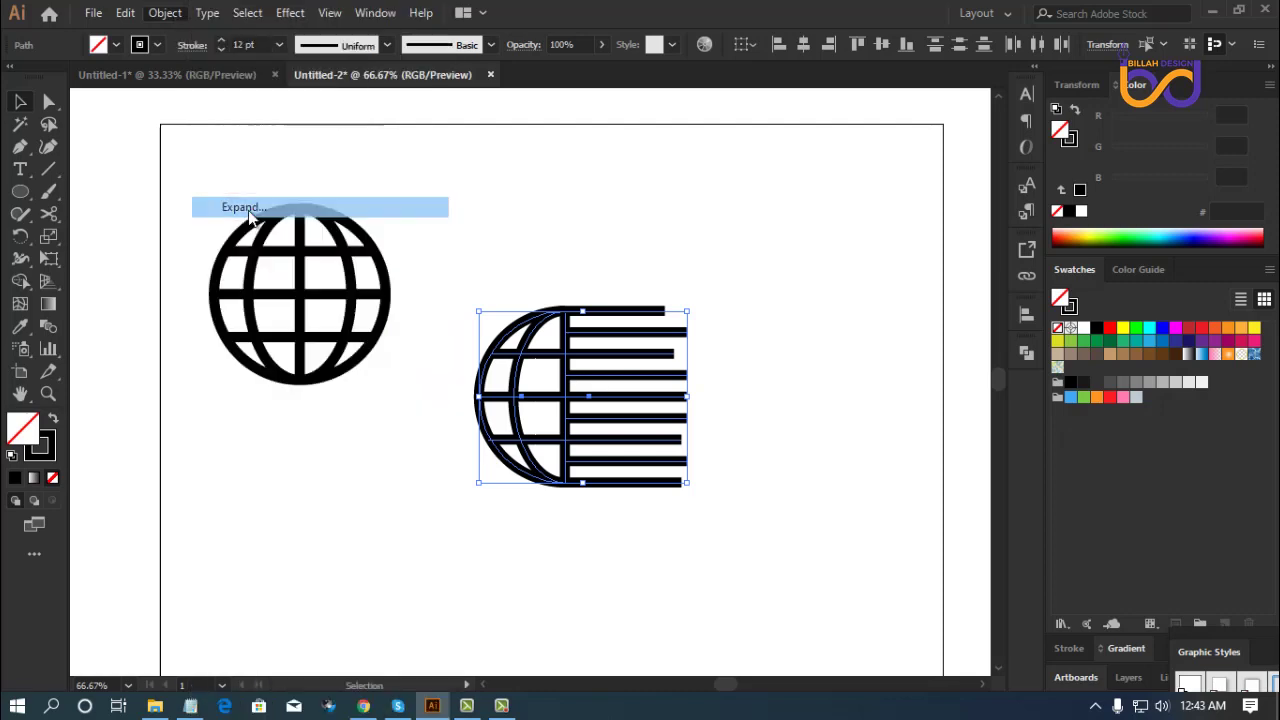
{"action": "key", "text": "Return"}
{"action": "left_click", "coordinate": [846, 471]}
{"action": "key", "text": "ctrl+1"}
{"action": "left_click_drag", "start_coordinate": [877, 483], "coordinate": [857, 463]}
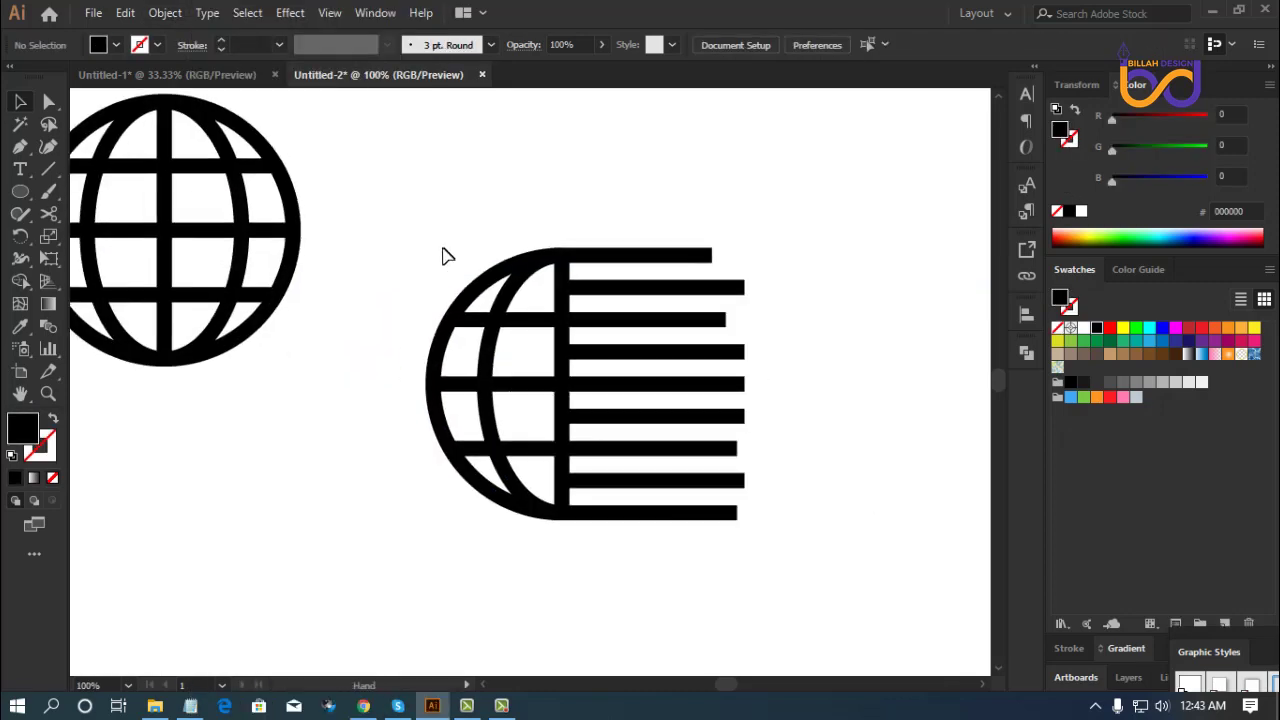
Unite all half-globe parts into one compound shape in Pathfinder.
{"action": "left_click_drag", "start_coordinate": [368, 176], "coordinate": [750, 605]}
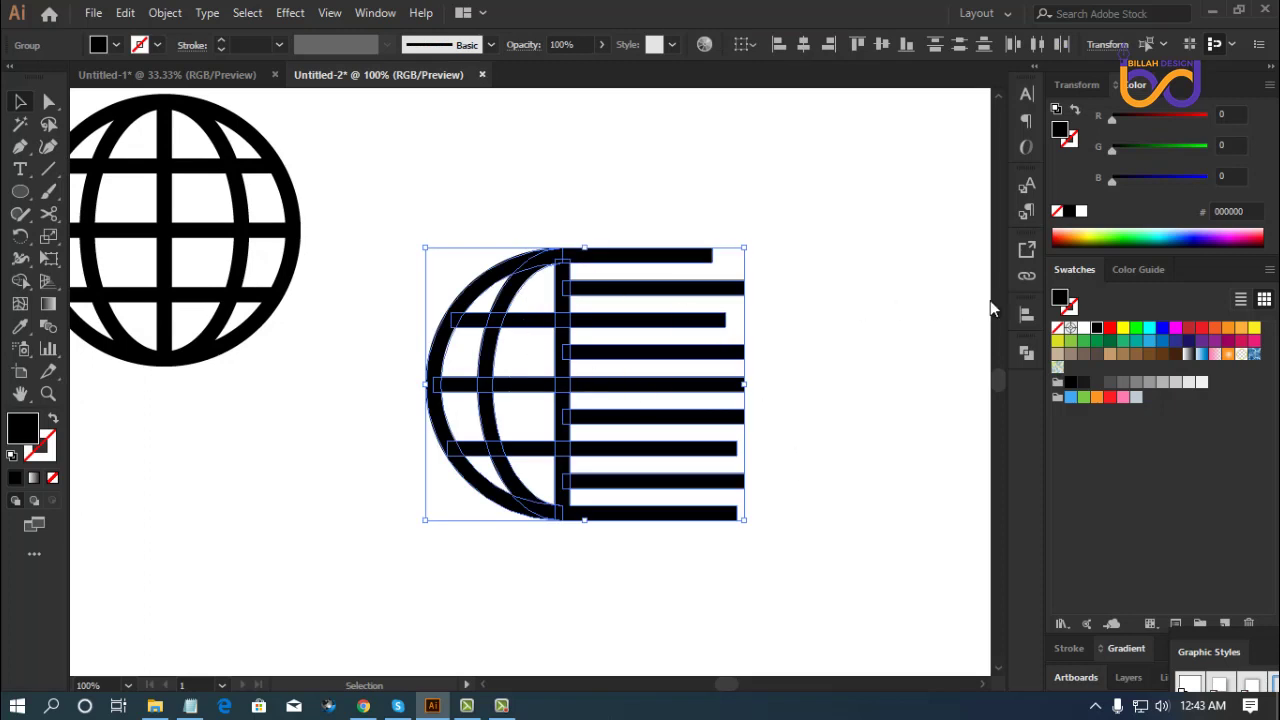
{"action": "left_click", "coordinate": [1026, 353]}
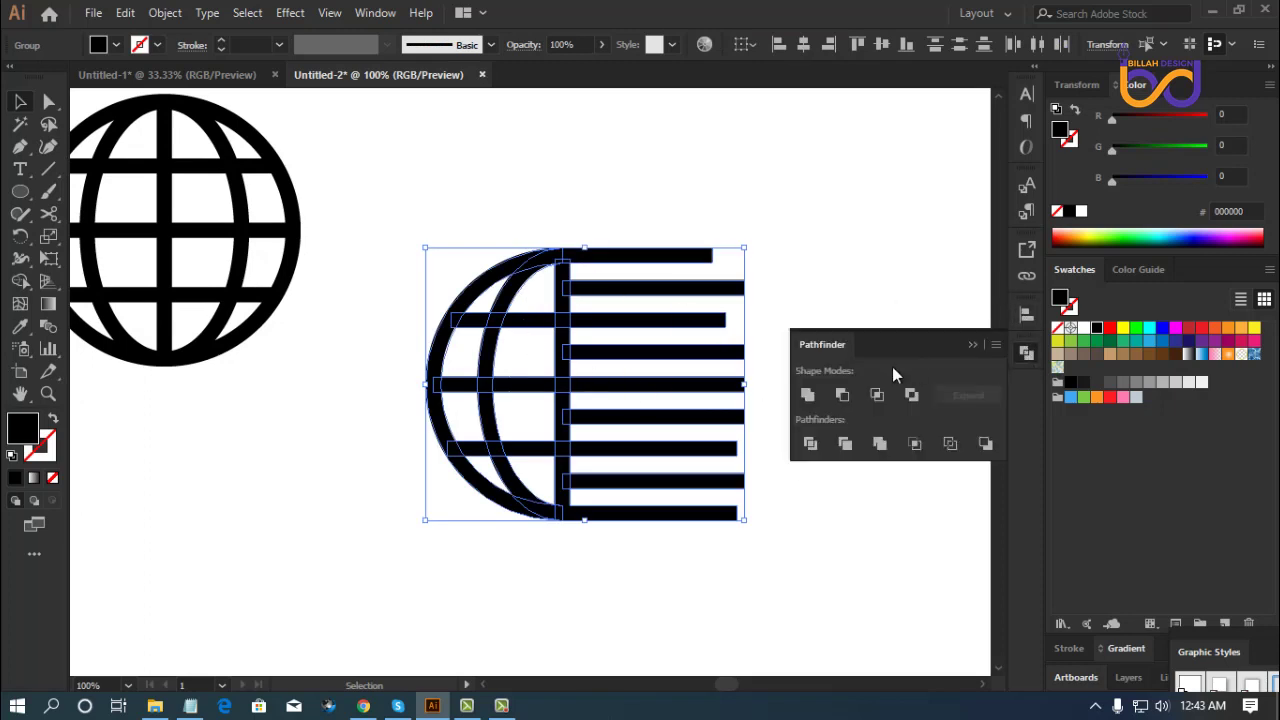
{"action": "left_click", "coordinate": [807, 396]}
{"action": "left_click", "coordinate": [1026, 358]}
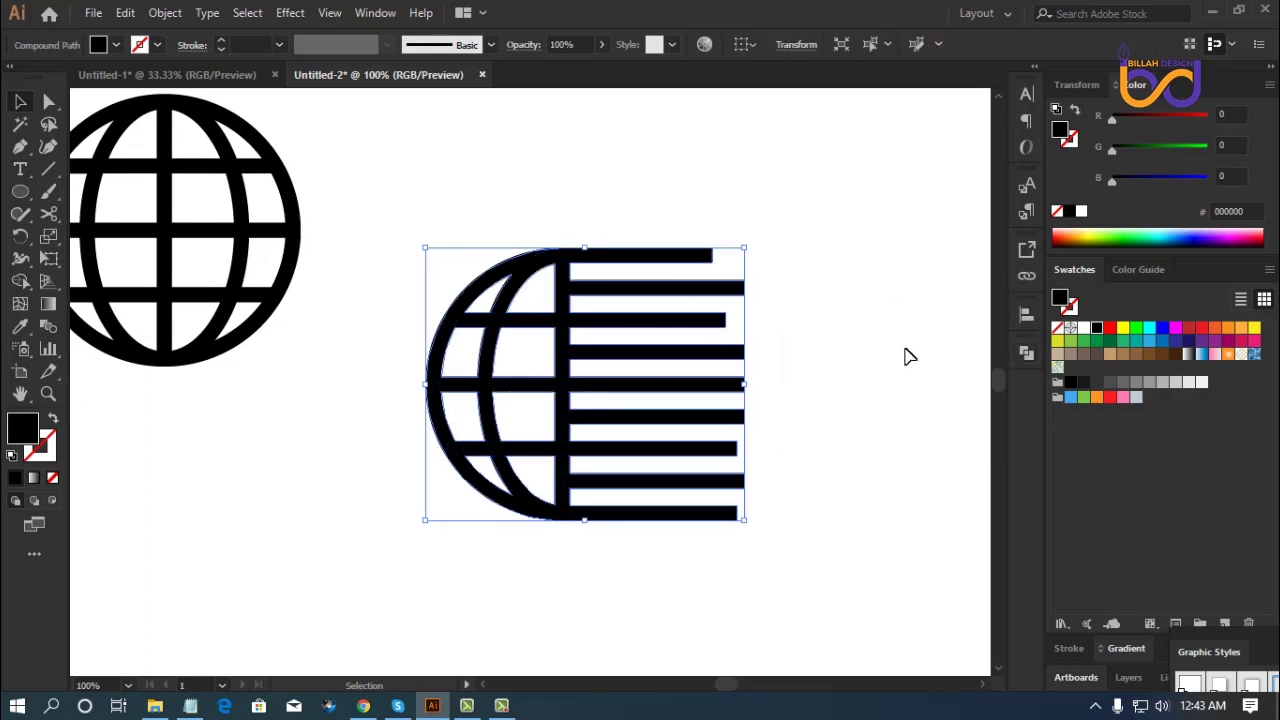
{"action": "left_click", "coordinate": [860, 369]}
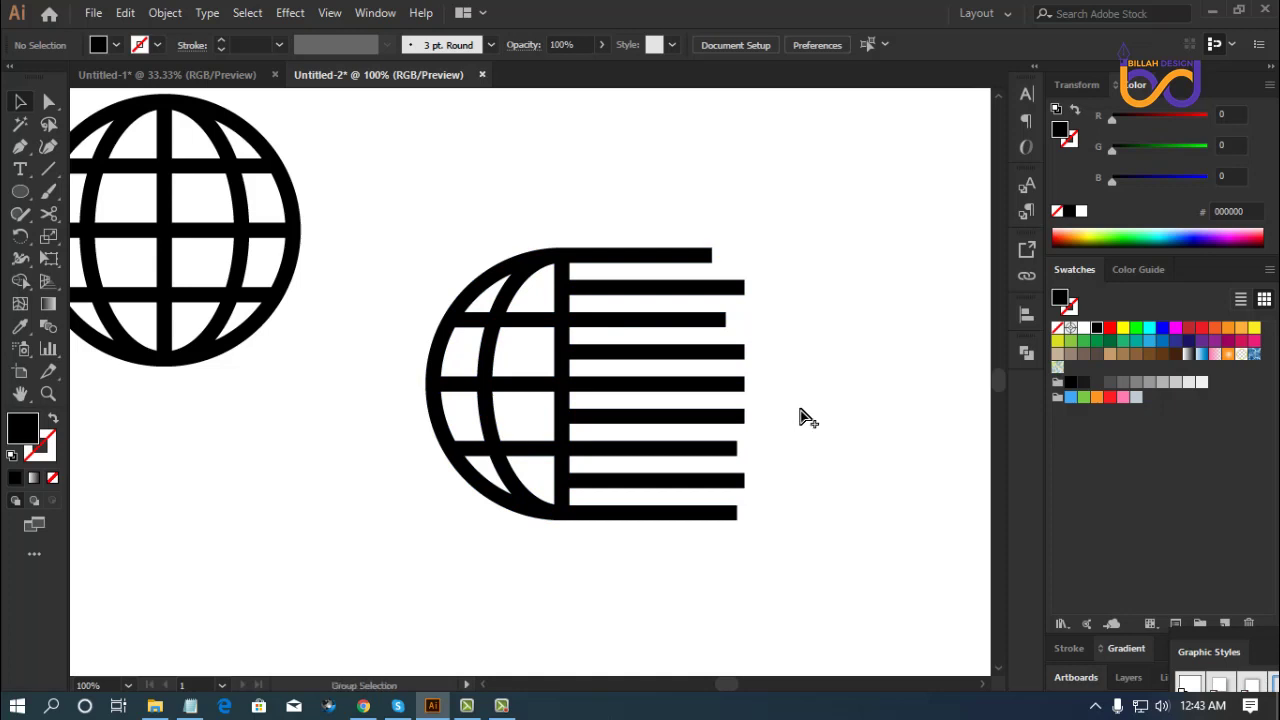
Give the circle over the globe a thin red outline.
{"action": "key", "text": "ctrl+z"}
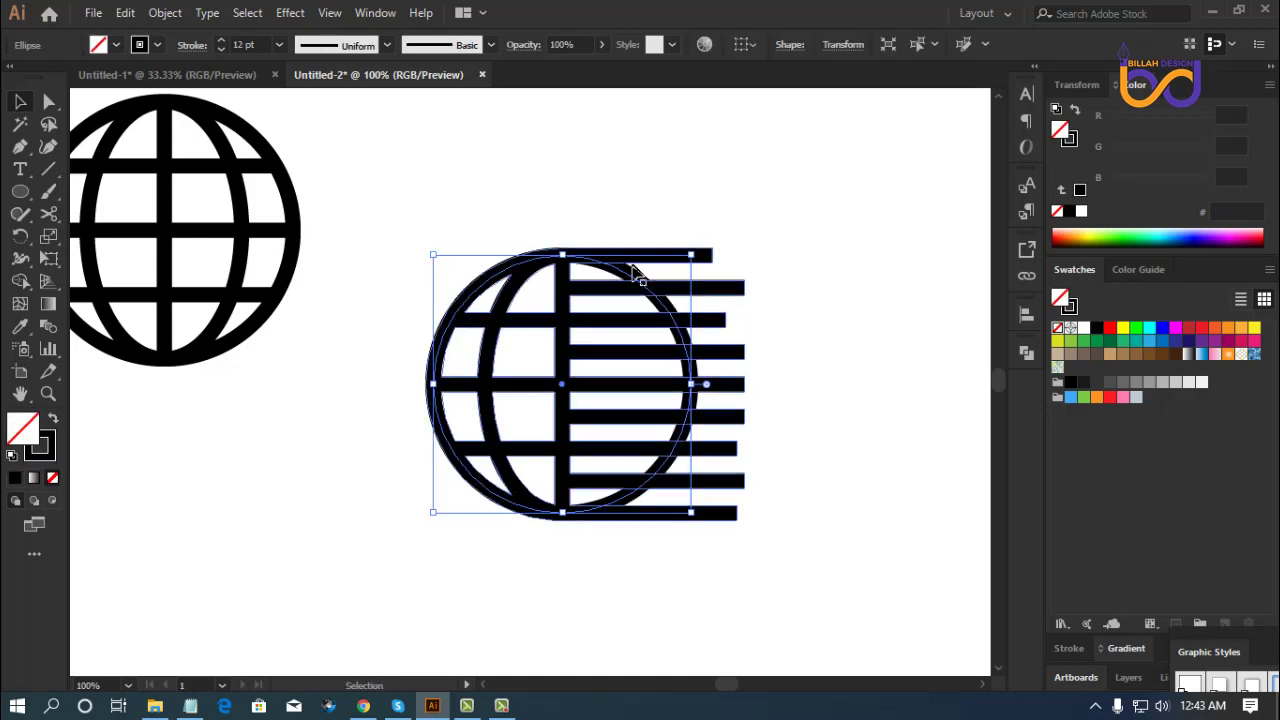
{"action": "left_click", "coordinate": [1069, 307]}
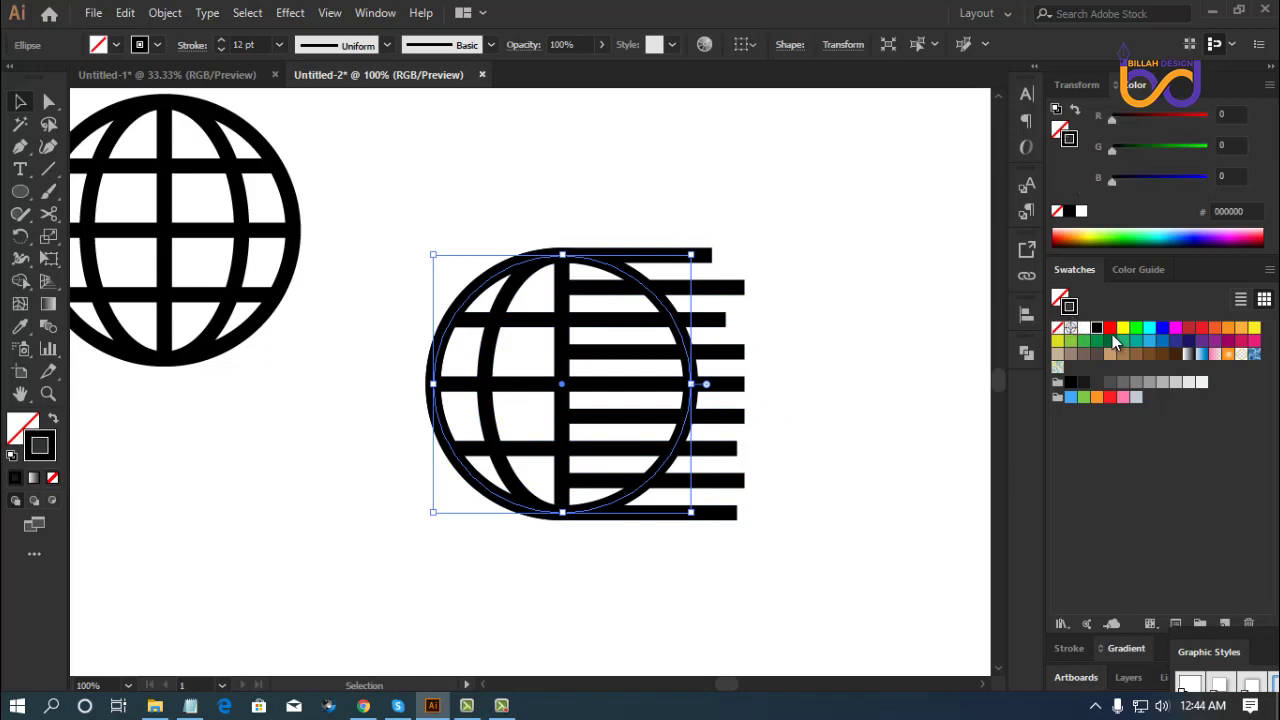
{"action": "left_click", "coordinate": [1109, 327]}
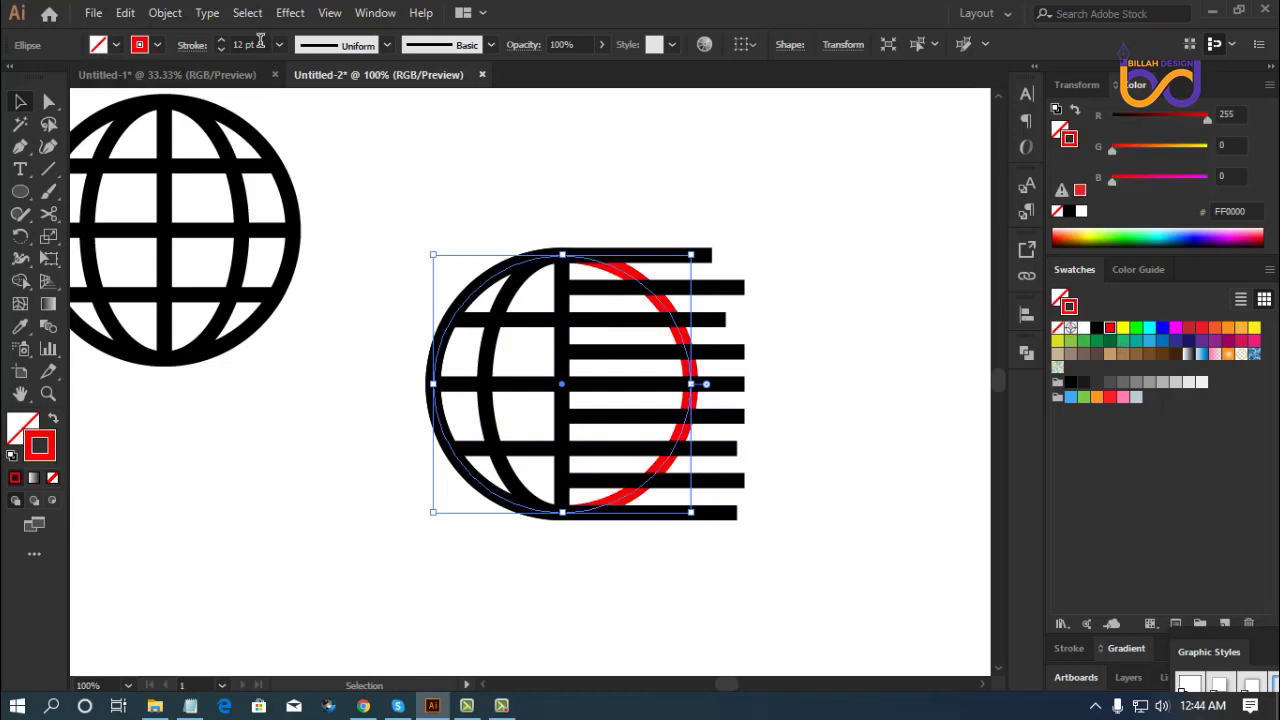
{"action": "scroll", "coordinate": [260, 40], "scroll_direction": "down", "scroll_amount": 11}
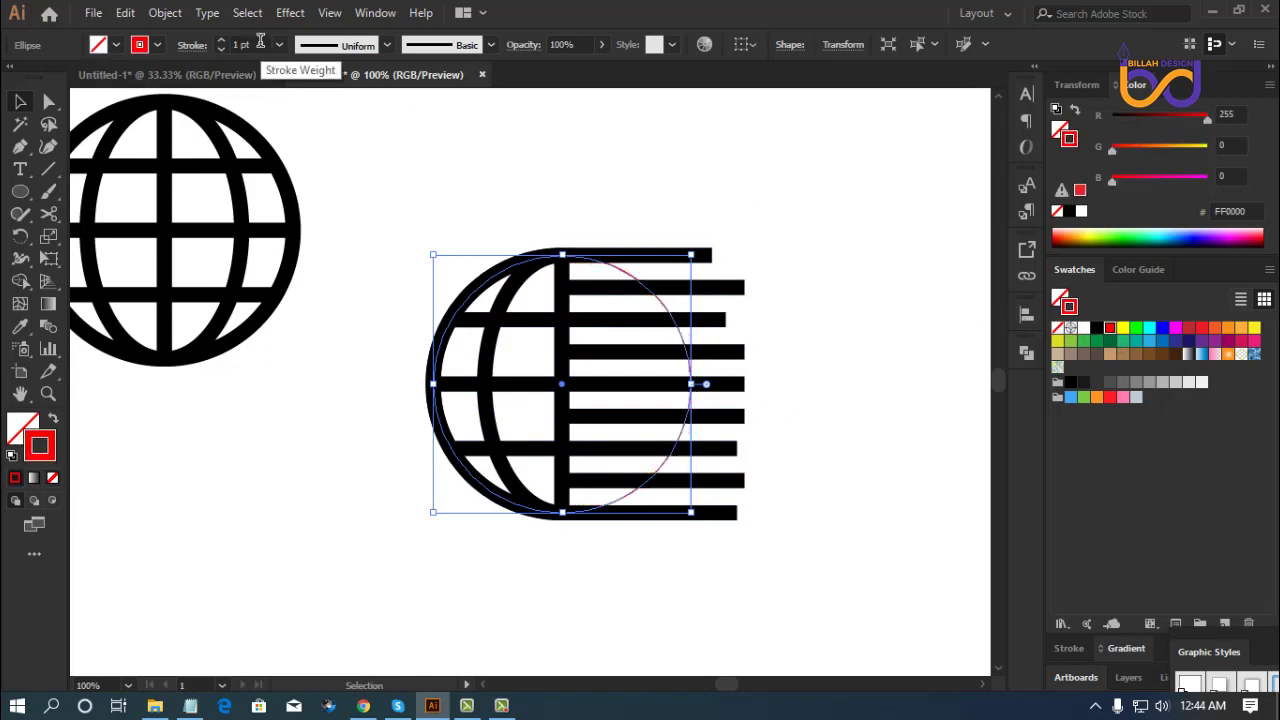
{"action": "left_click", "coordinate": [771, 286]}
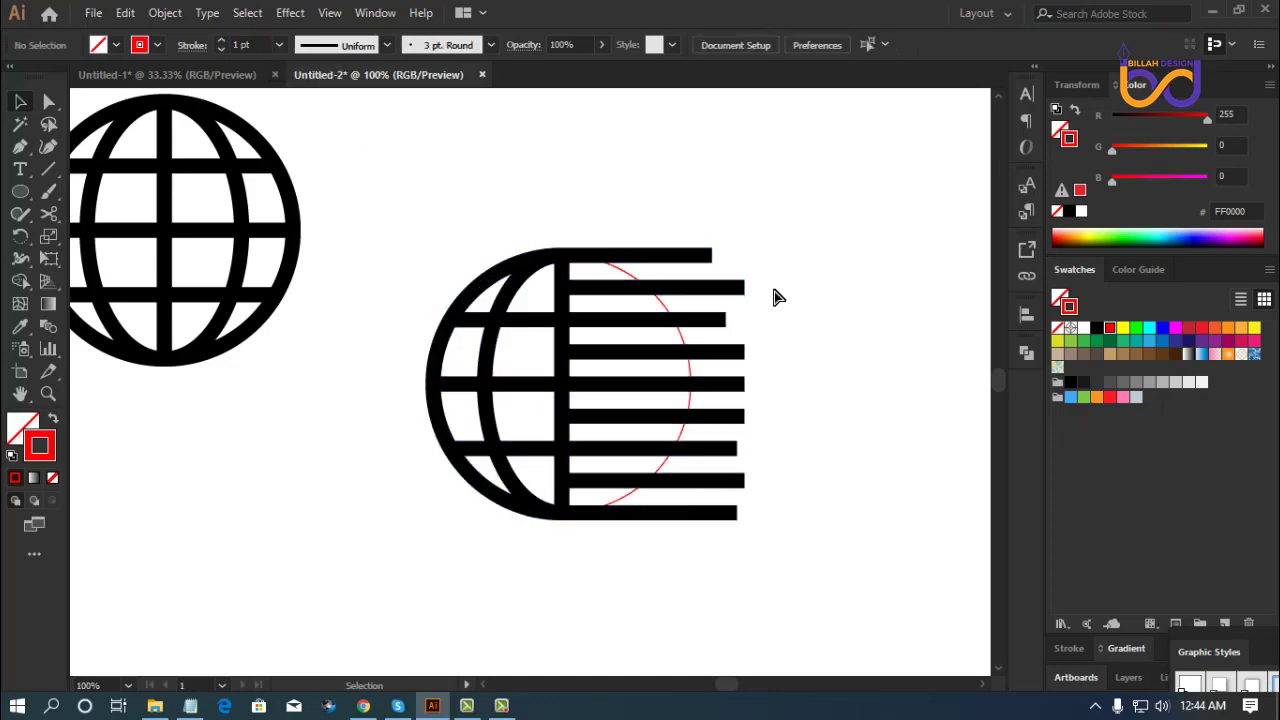
Enlarge the red circle to enclose the globe and send it behind the bars.
{"action": "key", "text": "ctrl+equal"}
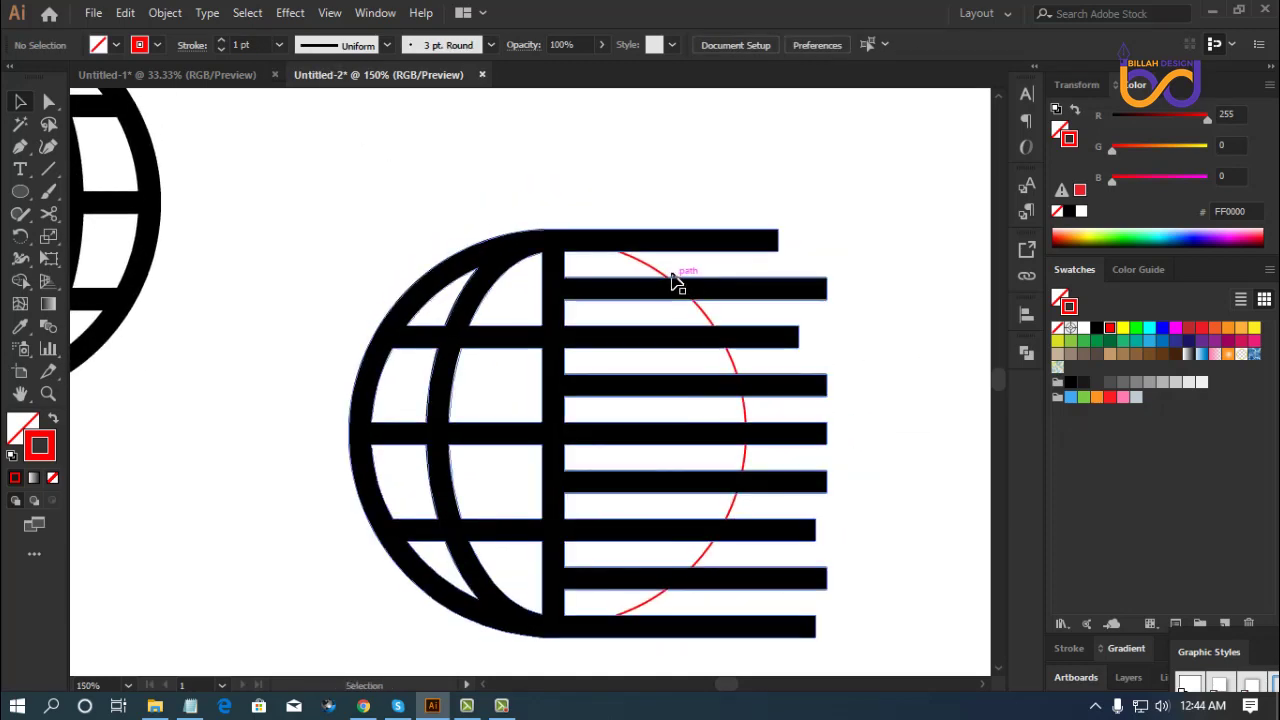
{"action": "left_click", "coordinate": [660, 278]}
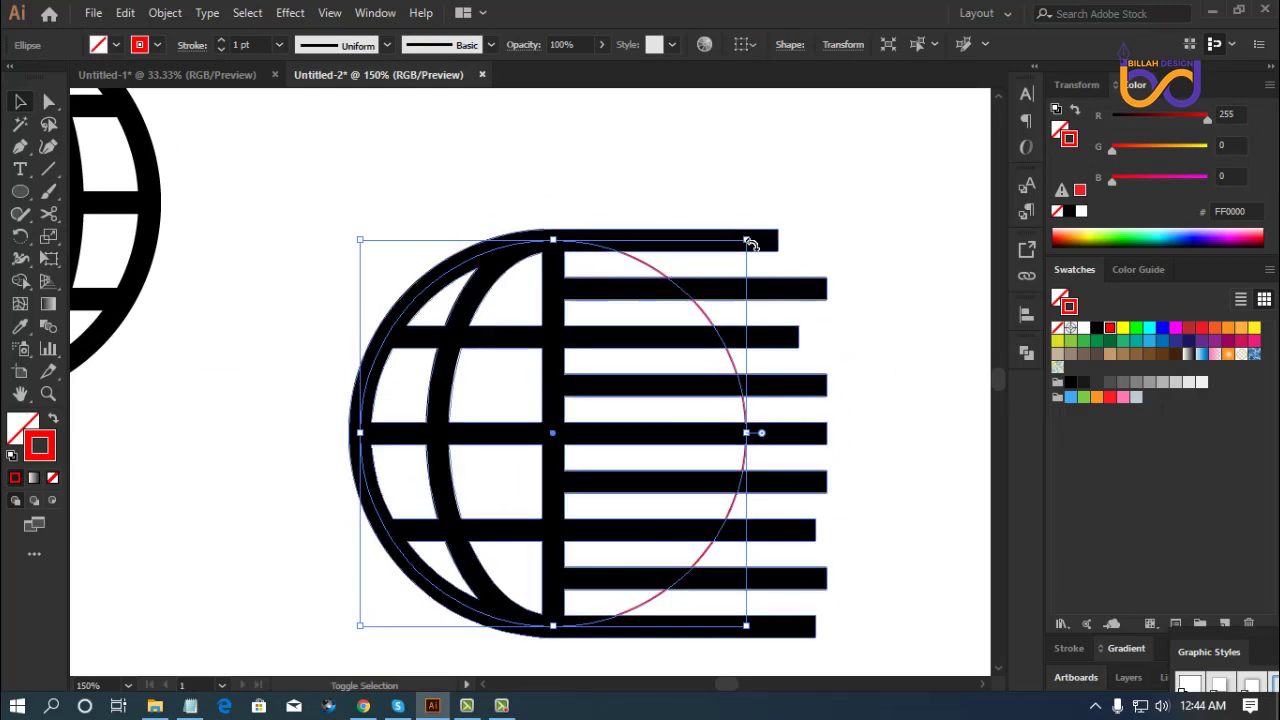
{"action": "left_click_drag", "start_coordinate": [749, 241], "coordinate": [759, 234]}
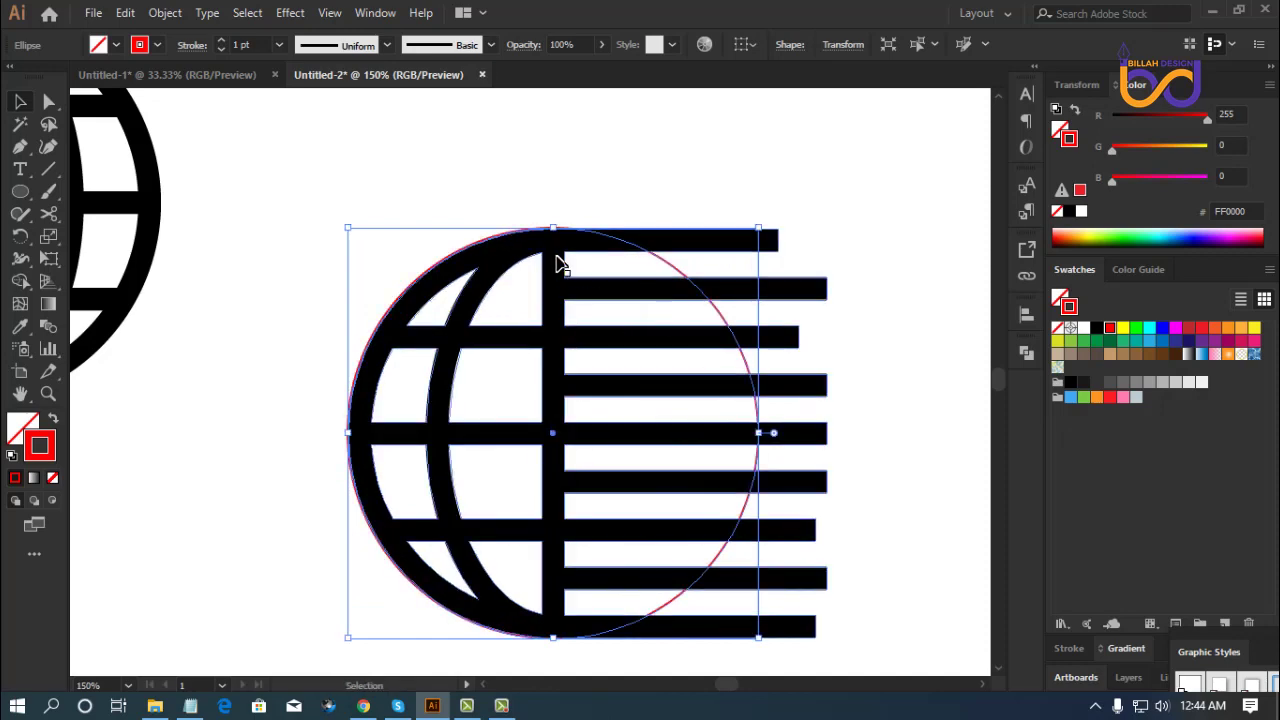
{"action": "key", "text": "ctrl+shift+bracketleft"}
{"action": "left_click", "coordinate": [700, 194]}
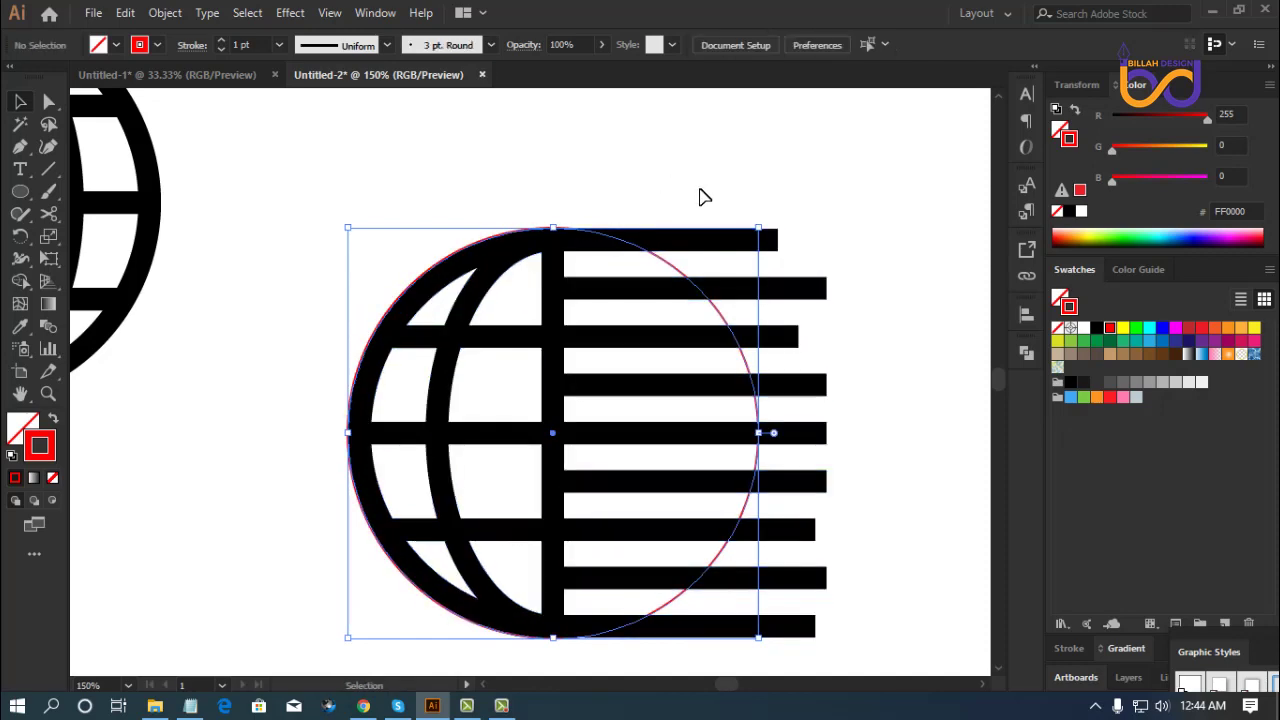
{"action": "left_click_drag", "start_coordinate": [943, 482], "coordinate": [931, 457]}
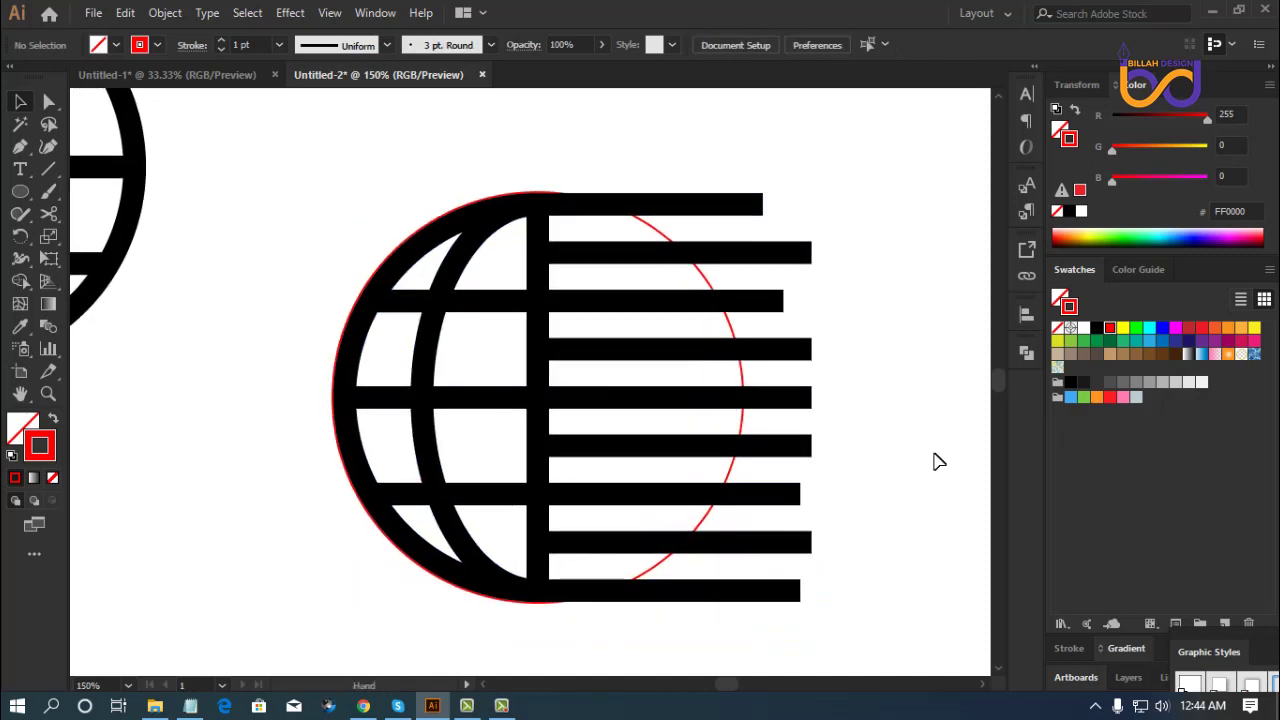
{"action": "left_click_drag", "start_coordinate": [851, 165], "coordinate": [630, 473]}
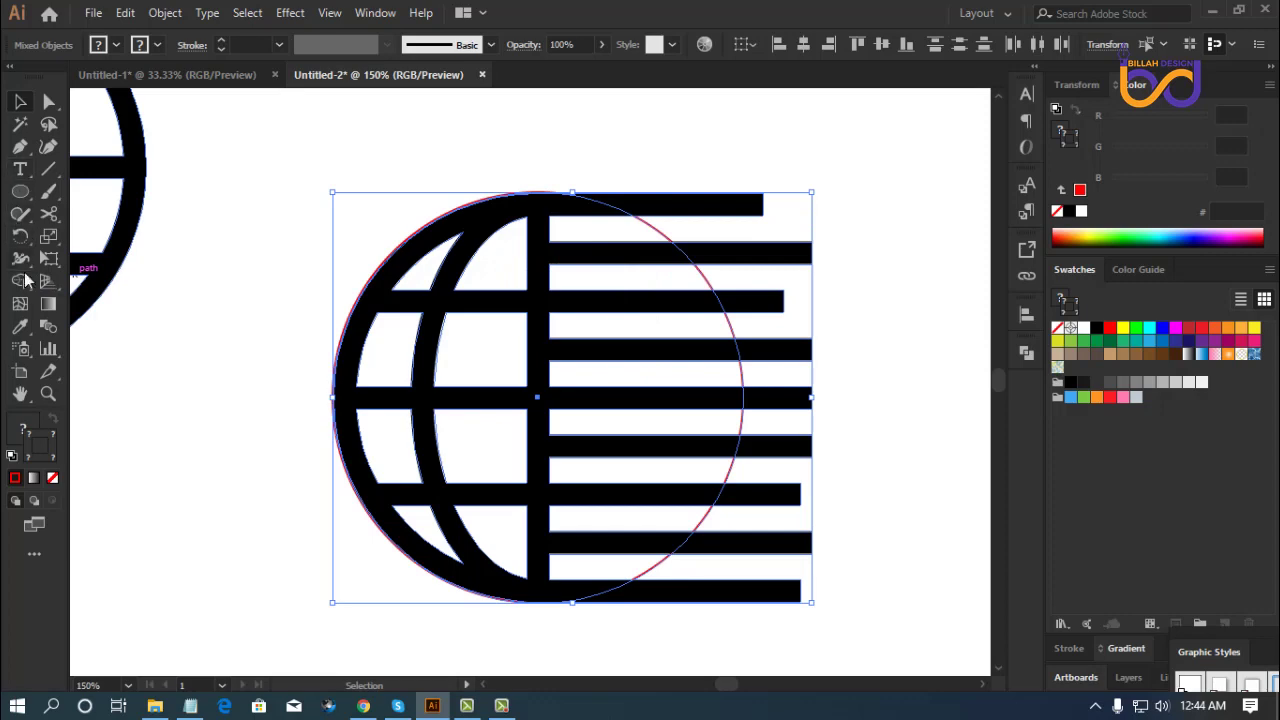
Merge the globe with Shape Builder and delete the nine bar ends outside the circle.
{"action": "left_click", "coordinate": [22, 283]}
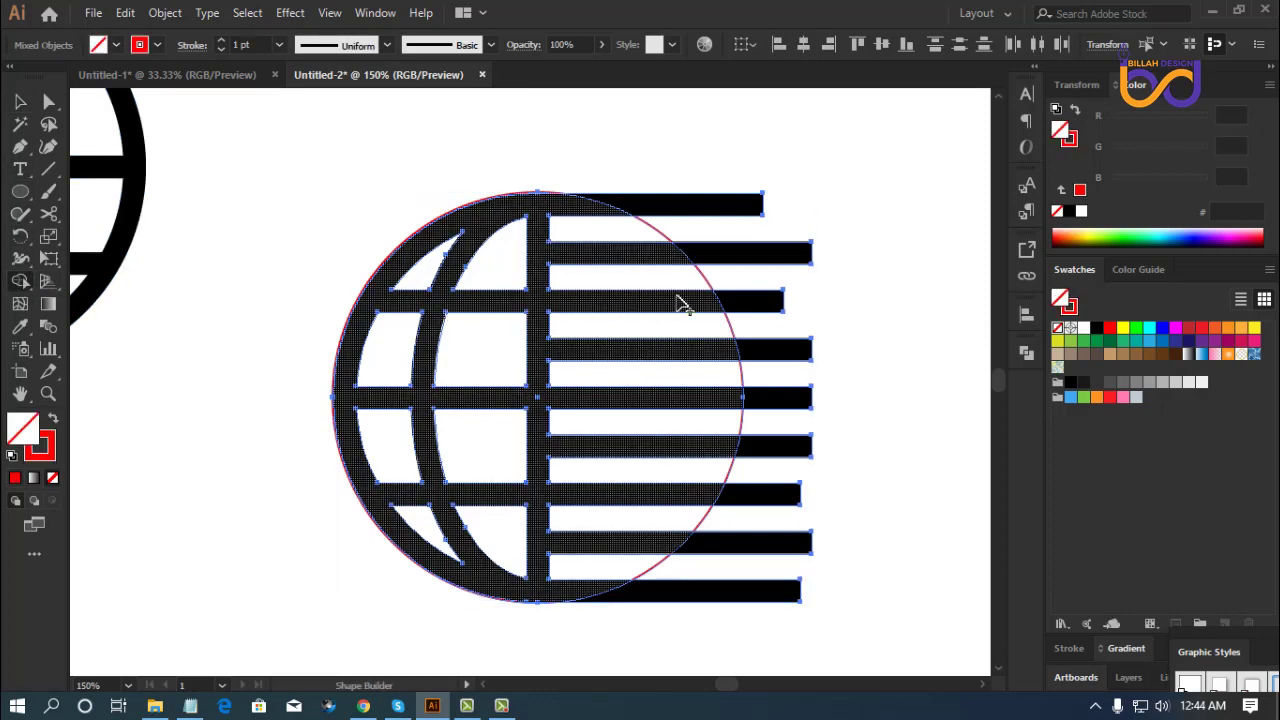
{"action": "left_click", "coordinate": [680, 303]}
{"action": "left_click", "coordinate": [737, 206], "text": "alt"}
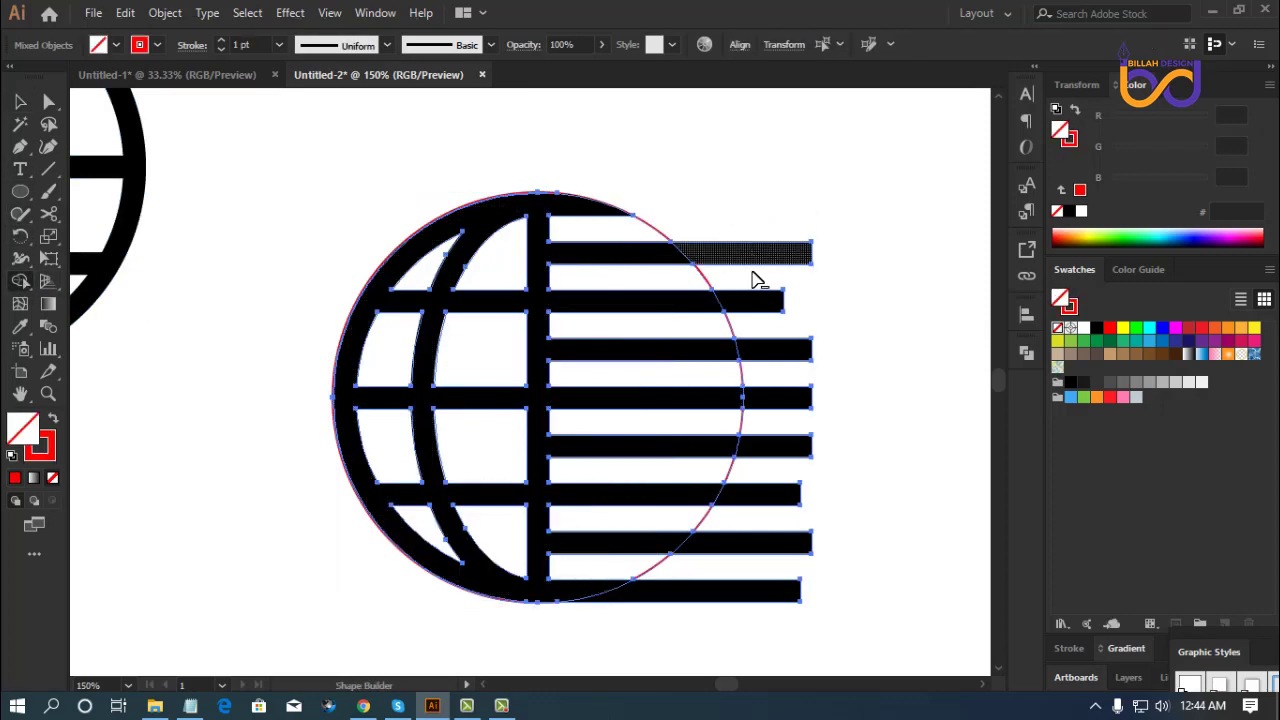
{"action": "left_click", "coordinate": [755, 258], "text": "alt"}
{"action": "left_click", "coordinate": [766, 300], "text": "alt"}
{"action": "left_click", "coordinate": [775, 350], "text": "alt"}
{"action": "left_click", "coordinate": [777, 398], "text": "alt"}
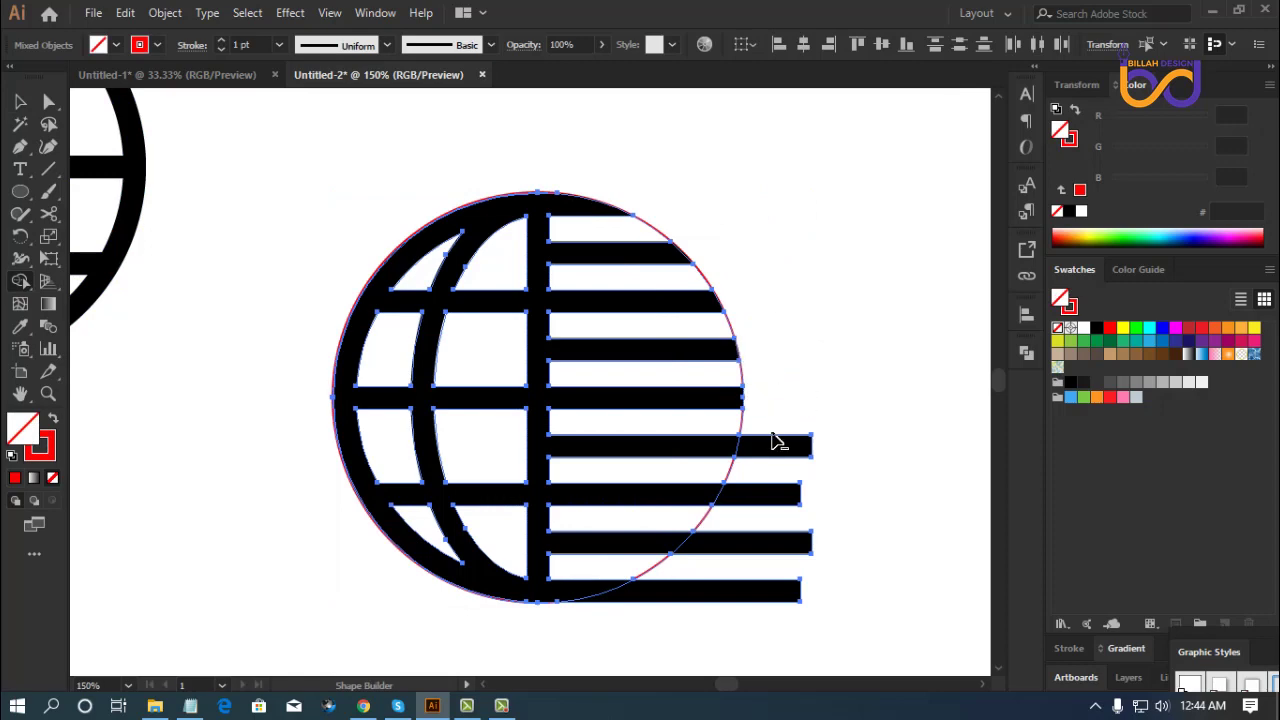
{"action": "left_click", "coordinate": [773, 447], "text": "alt"}
{"action": "left_click", "coordinate": [765, 497], "text": "alt"}
{"action": "left_click", "coordinate": [759, 544], "text": "alt"}
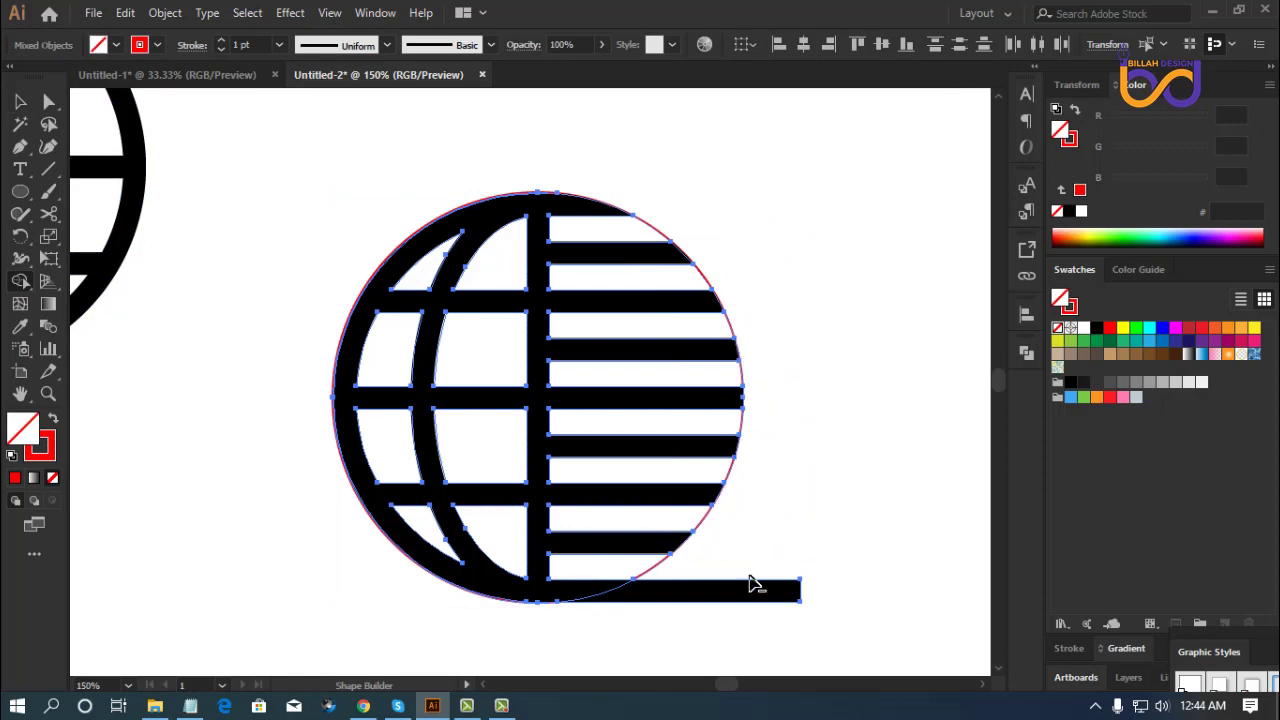
{"action": "left_click", "coordinate": [745, 598], "text": "alt"}
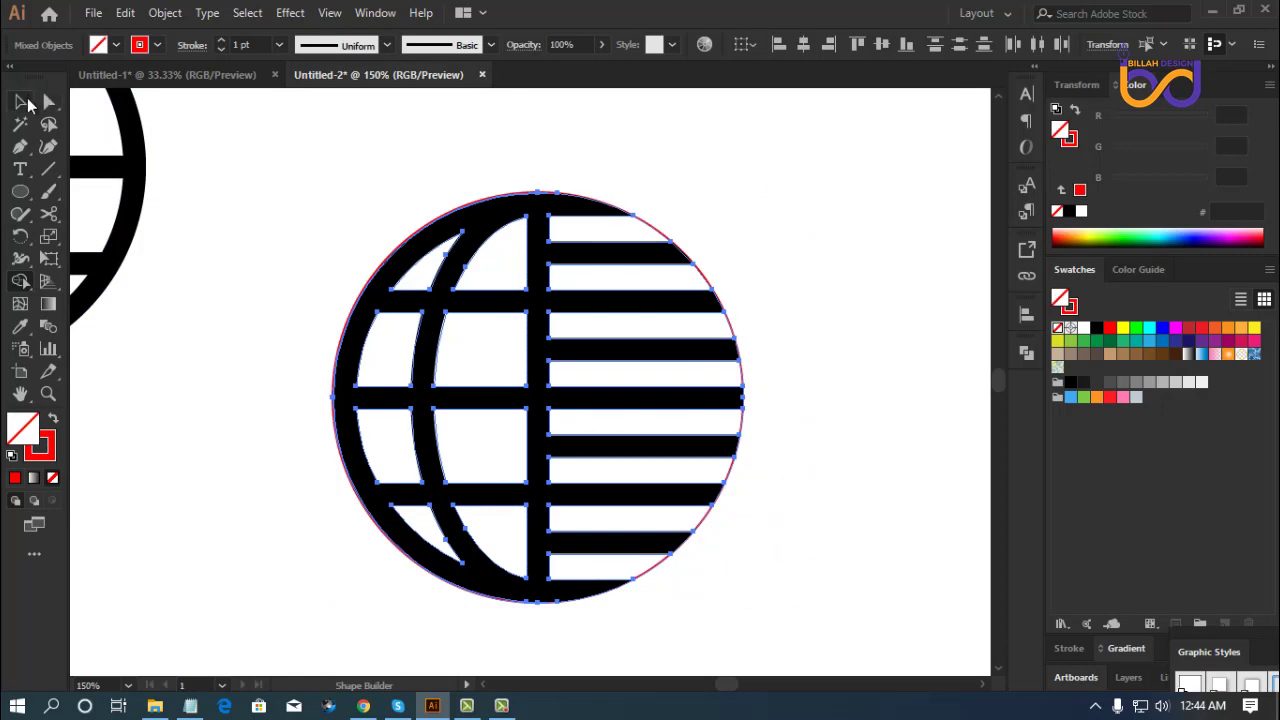
Move the red guide circle aside and delete it.
{"action": "left_click", "coordinate": [22, 102]}
{"action": "left_click", "coordinate": [447, 159]}
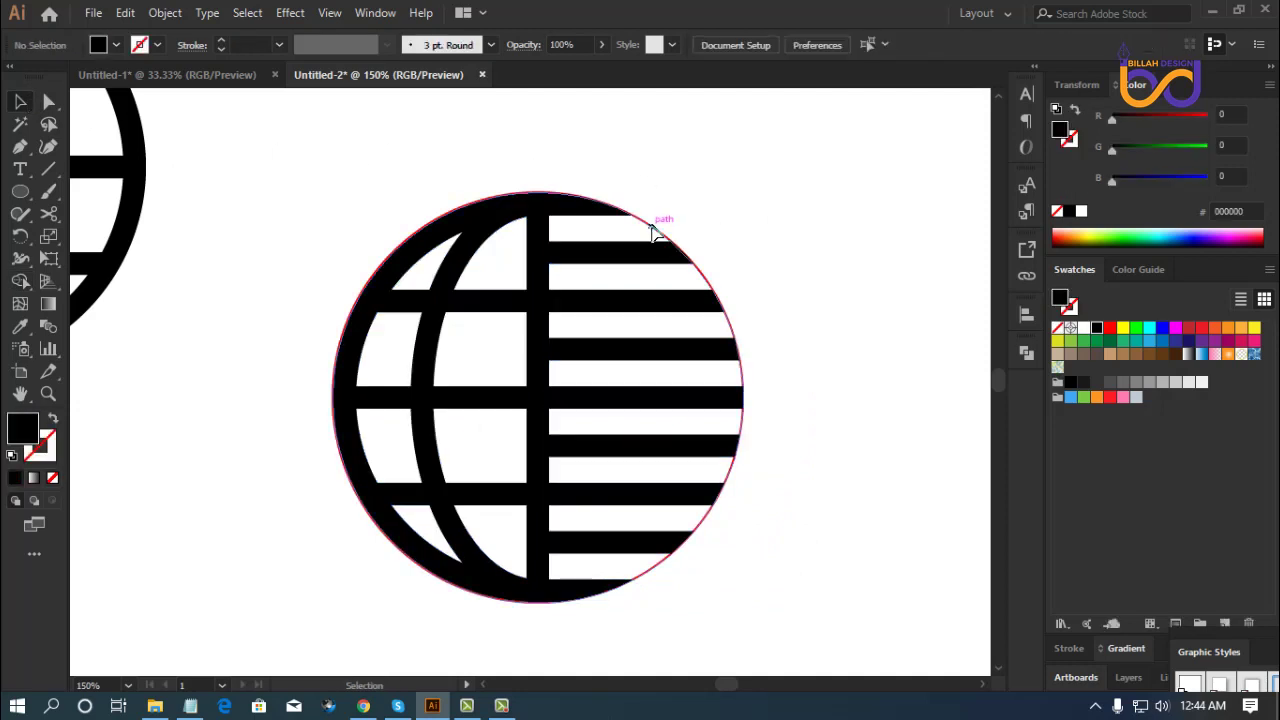
{"action": "left_click_drag", "start_coordinate": [652, 236], "coordinate": [916, 184]}
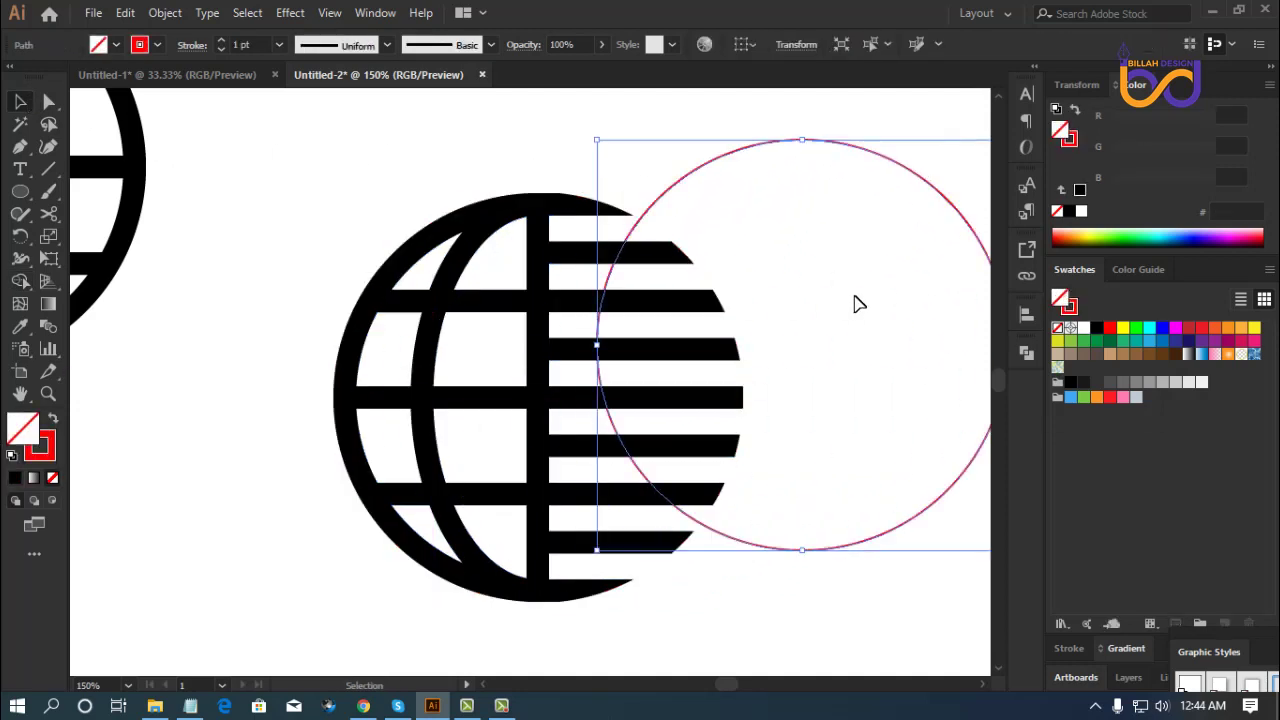
{"action": "key", "text": "Delete"}
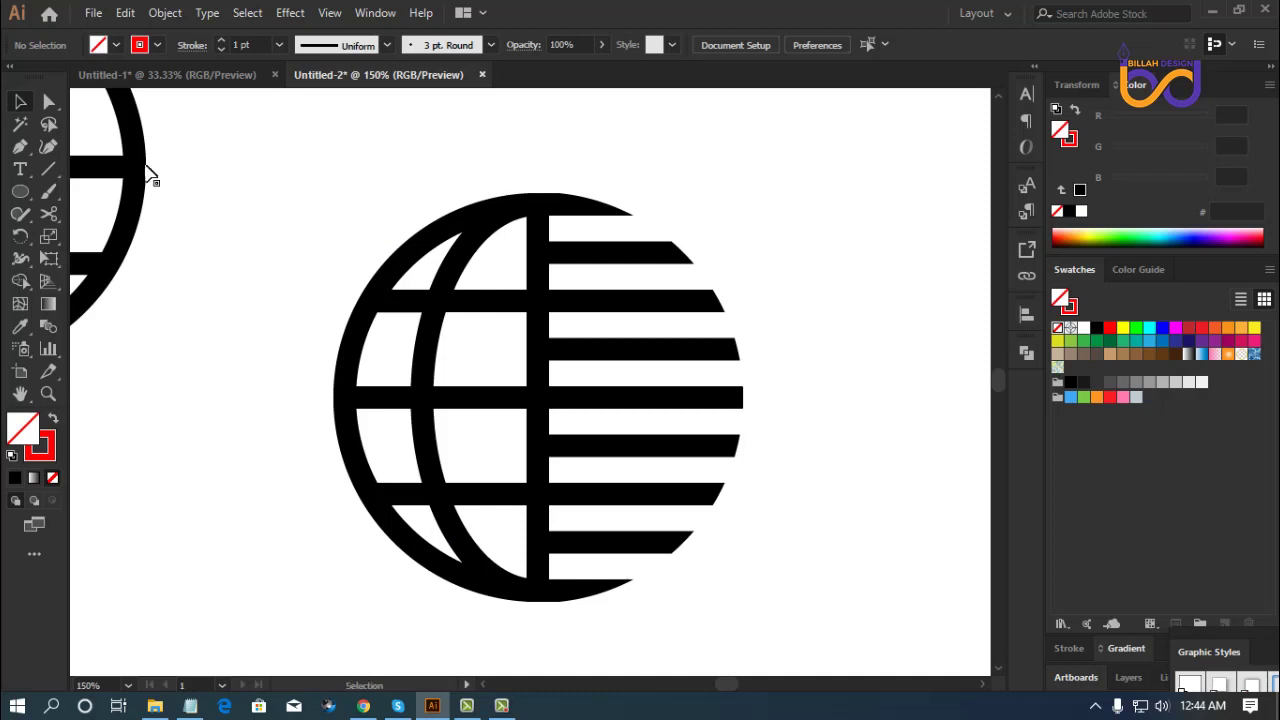
{"action": "left_click", "coordinate": [50, 102]}
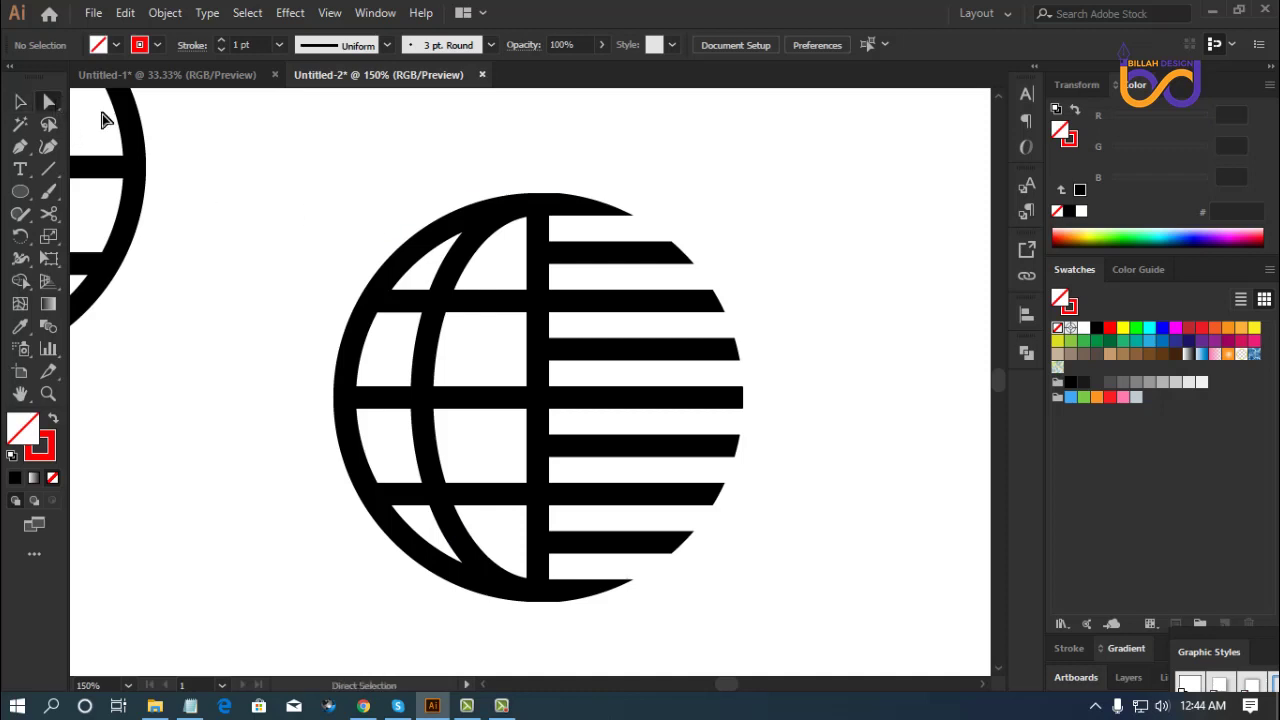
Round the right ends of the upper speed bars with the live-corner widget.
{"action": "left_click", "coordinate": [693, 260]}
{"action": "left_click", "coordinate": [729, 255]}
{"action": "left_click_drag", "start_coordinate": [673, 282], "coordinate": [671, 280]}
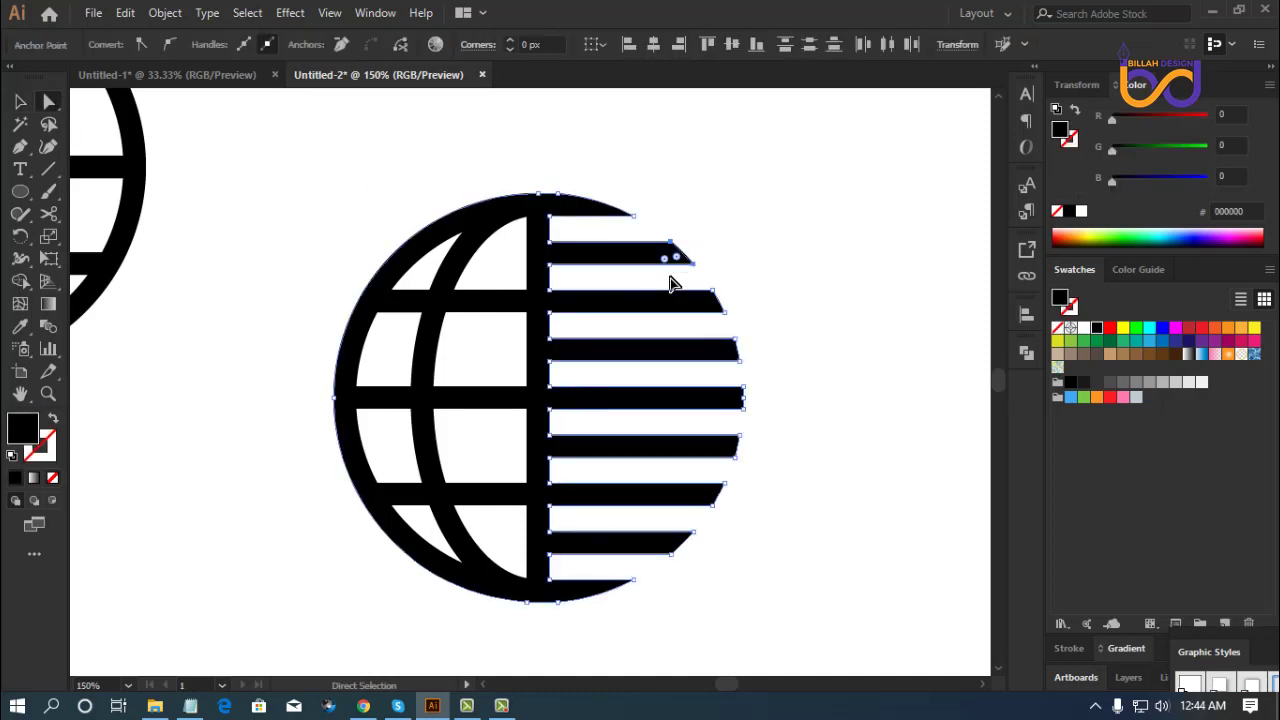
{"action": "left_click_drag", "start_coordinate": [742, 224], "coordinate": [591, 271]}
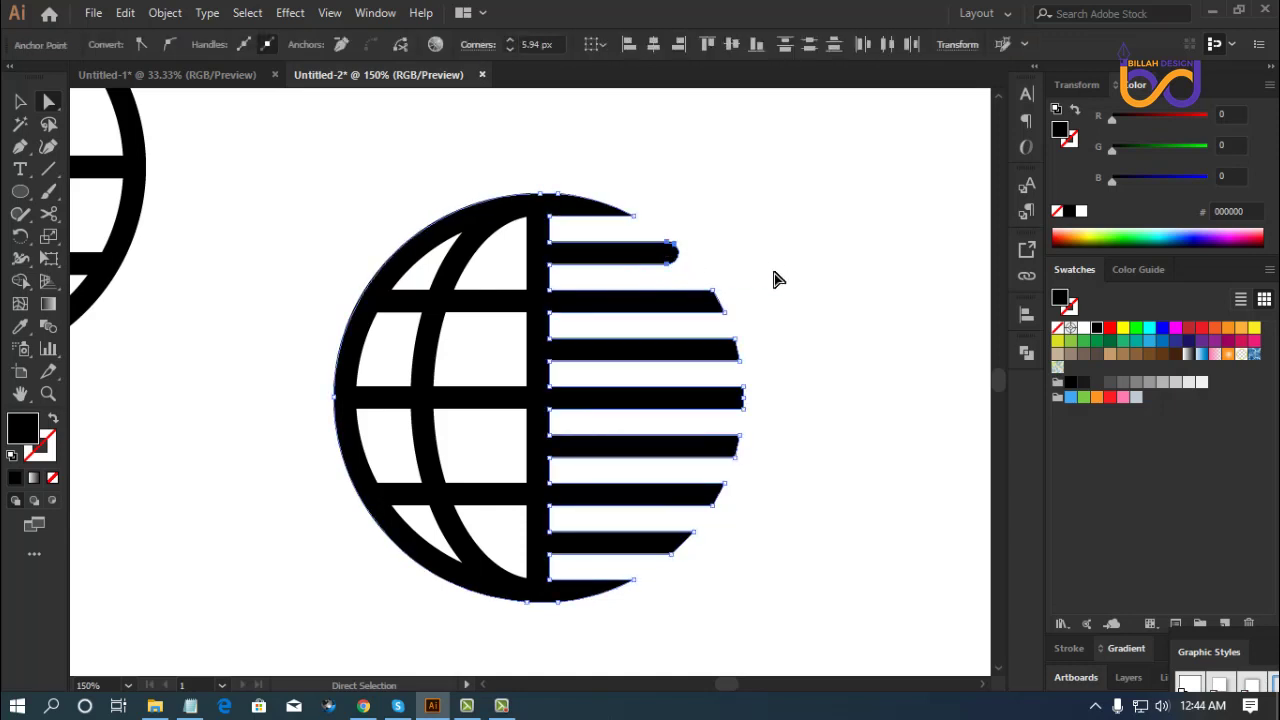
{"action": "left_click_drag", "start_coordinate": [762, 283], "coordinate": [625, 320]}
{"action": "left_click_drag", "start_coordinate": [757, 338], "coordinate": [640, 360]}
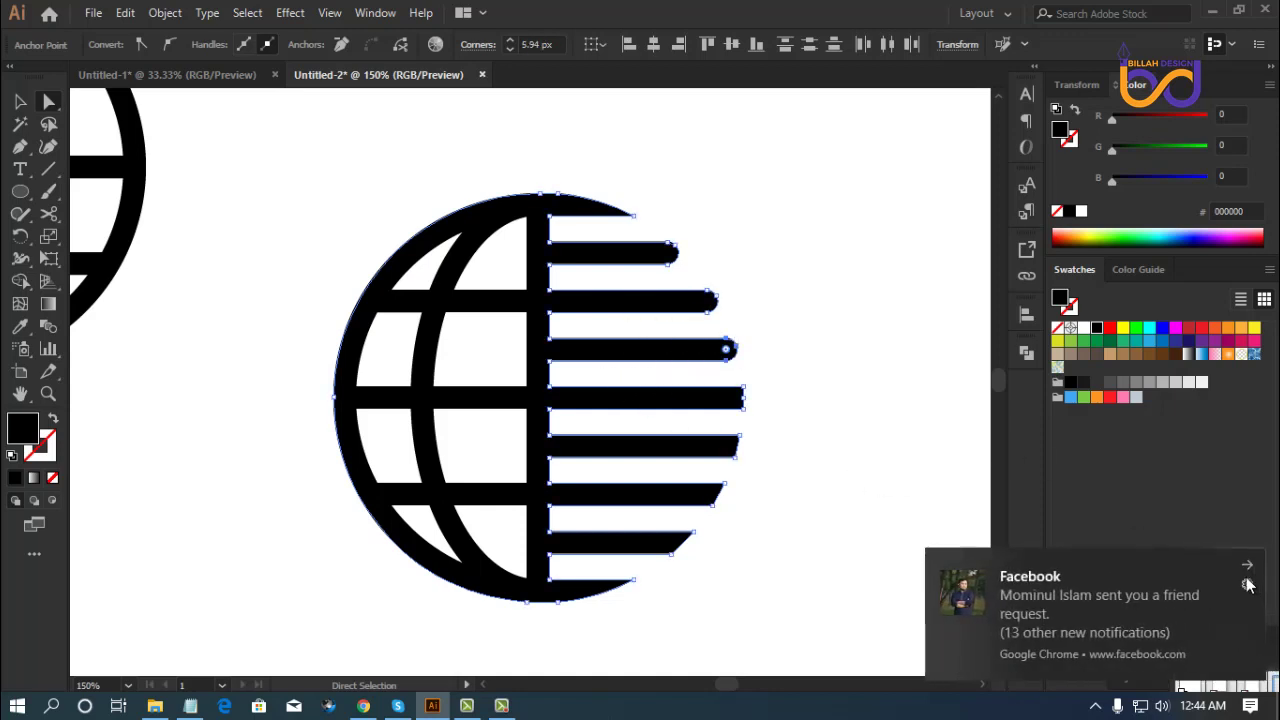
{"action": "left_click", "coordinate": [1247, 565]}
{"action": "left_click", "coordinate": [776, 398]}
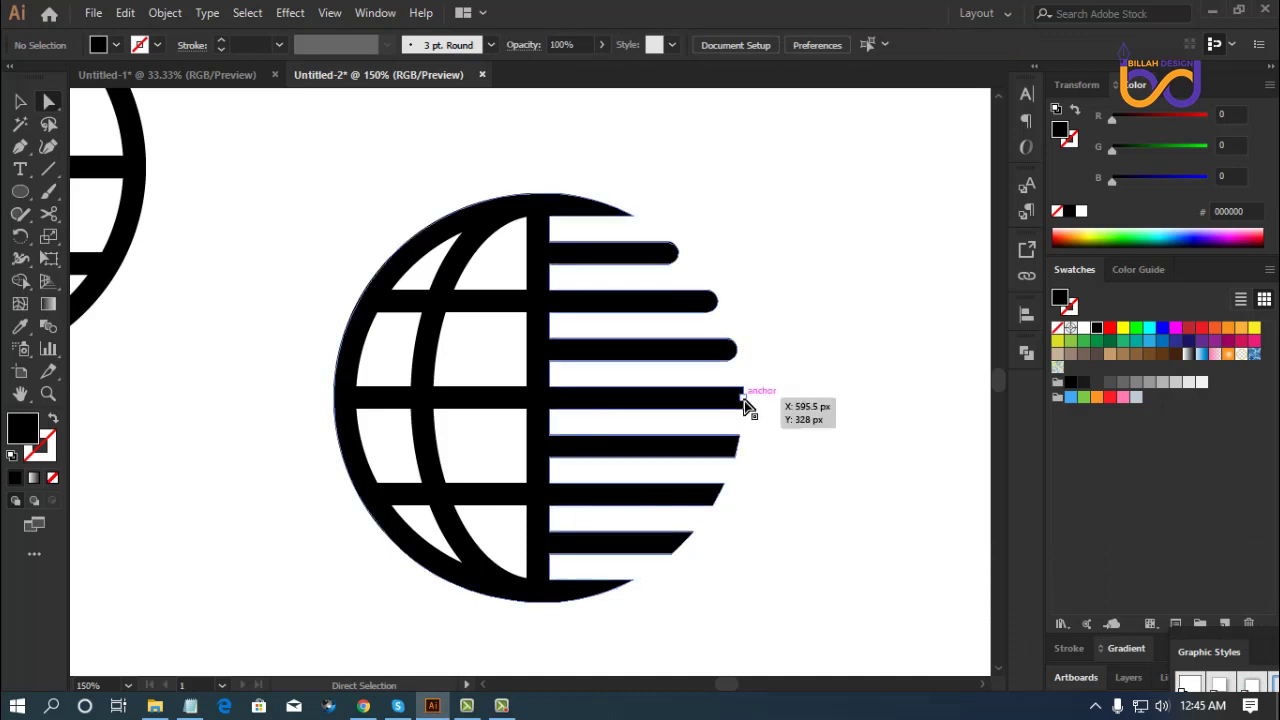
Undo an accidental pointed bar tip and finish rounding the lower bar ends.
{"action": "left_click", "coordinate": [745, 403]}
{"action": "left_click", "coordinate": [751, 406]}
{"action": "left_click_drag", "start_coordinate": [745, 403], "coordinate": [627, 556]}
{"action": "key", "text": "ctrl+z"}
{"action": "left_click", "coordinate": [720, 543]}
{"action": "left_click", "coordinate": [778, 588]}
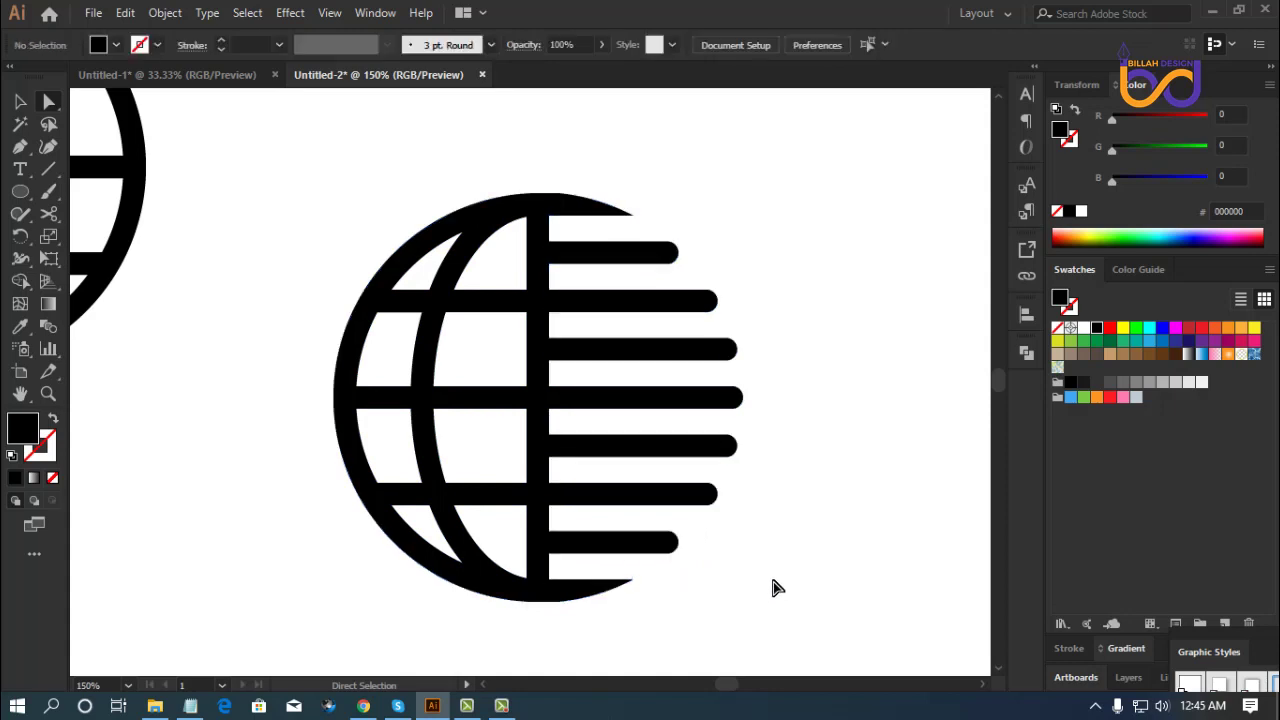
Round the seven inner bar corners along the vertical divider to a 6.87 px radius.
{"action": "left_click_drag", "start_coordinate": [816, 486], "coordinate": [800, 490]}
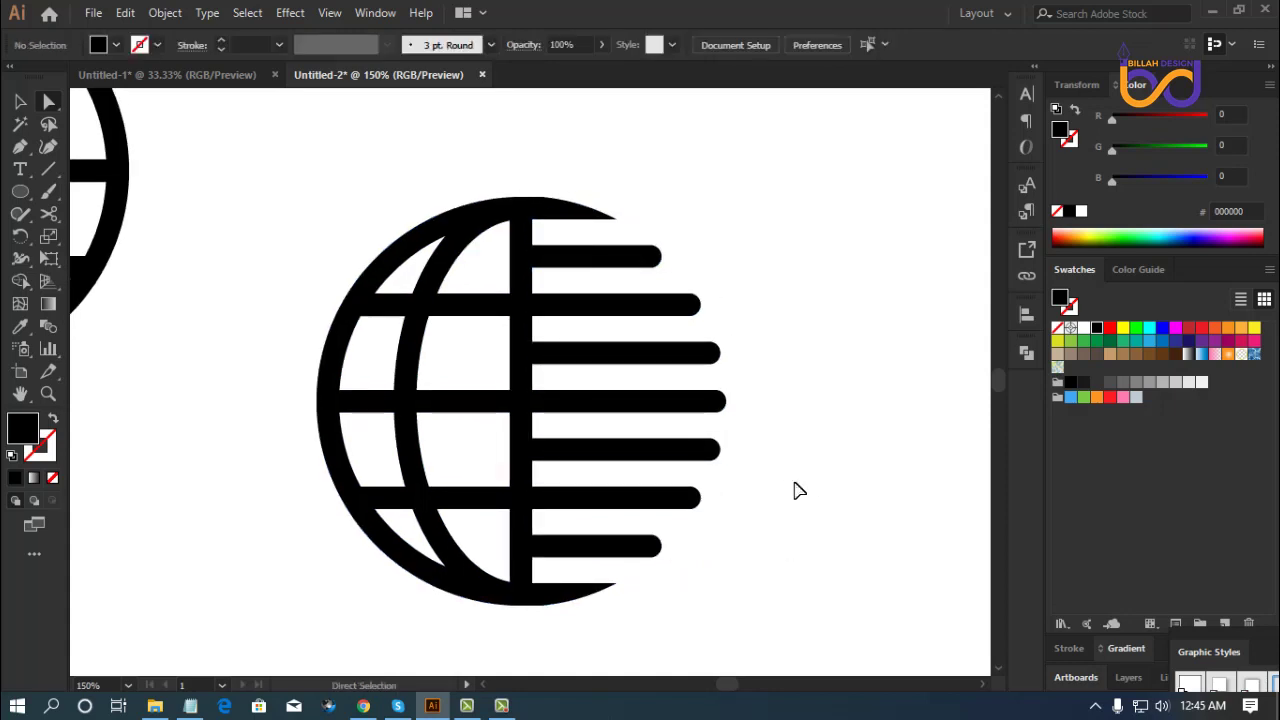
{"action": "key", "text": "ctrl+="}
{"action": "left_click_drag", "start_coordinate": [743, 229], "coordinate": [751, 200]}
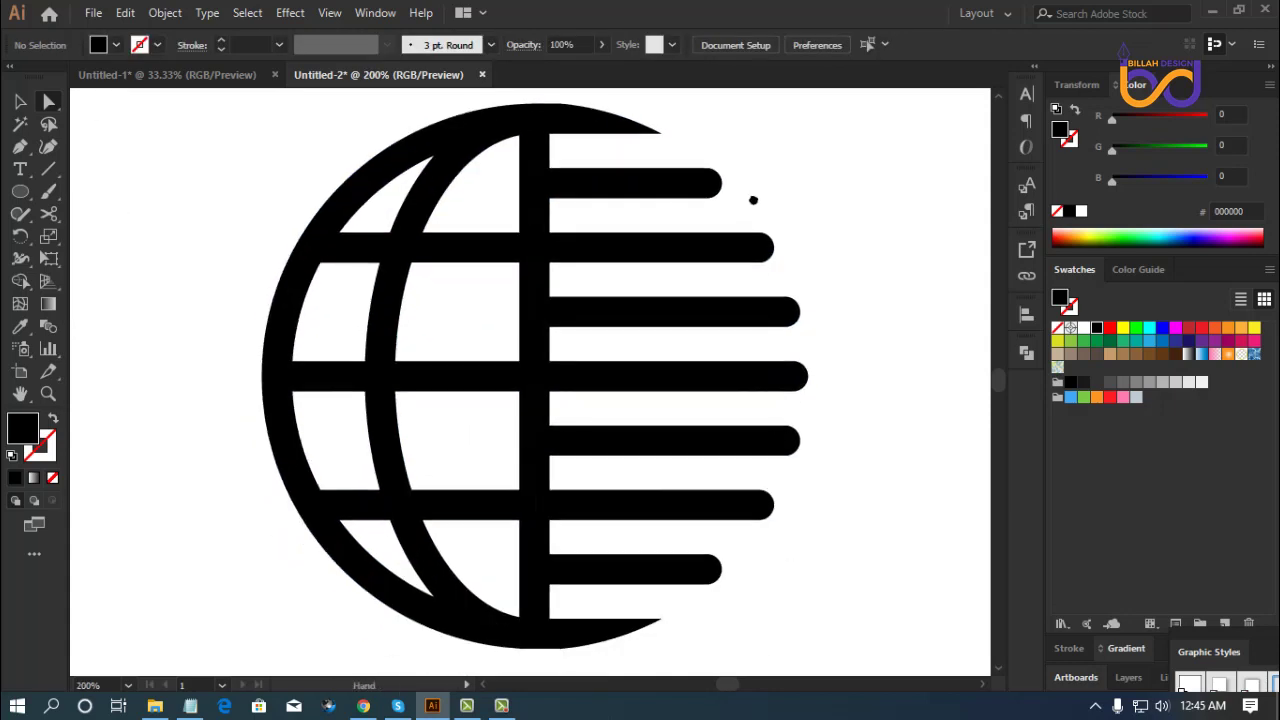
{"action": "left_click", "coordinate": [552, 158]}
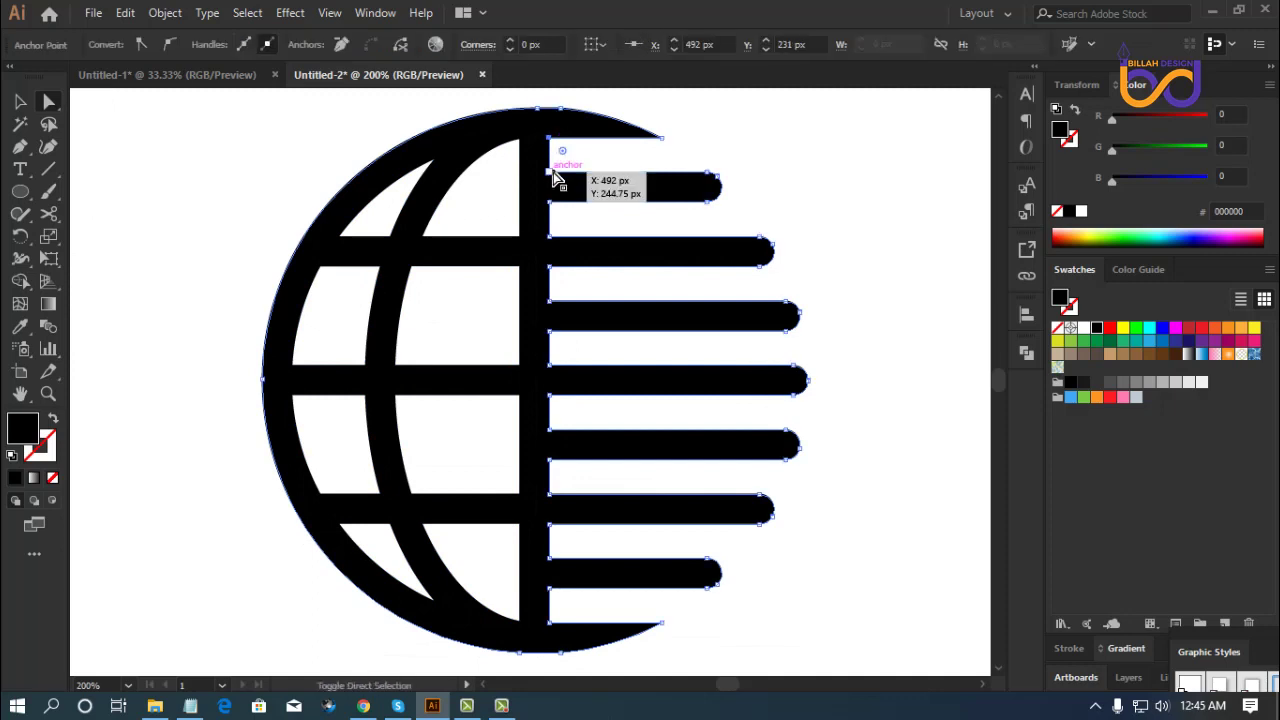
{"action": "left_click", "coordinate": [550, 204], "text": "shift"}
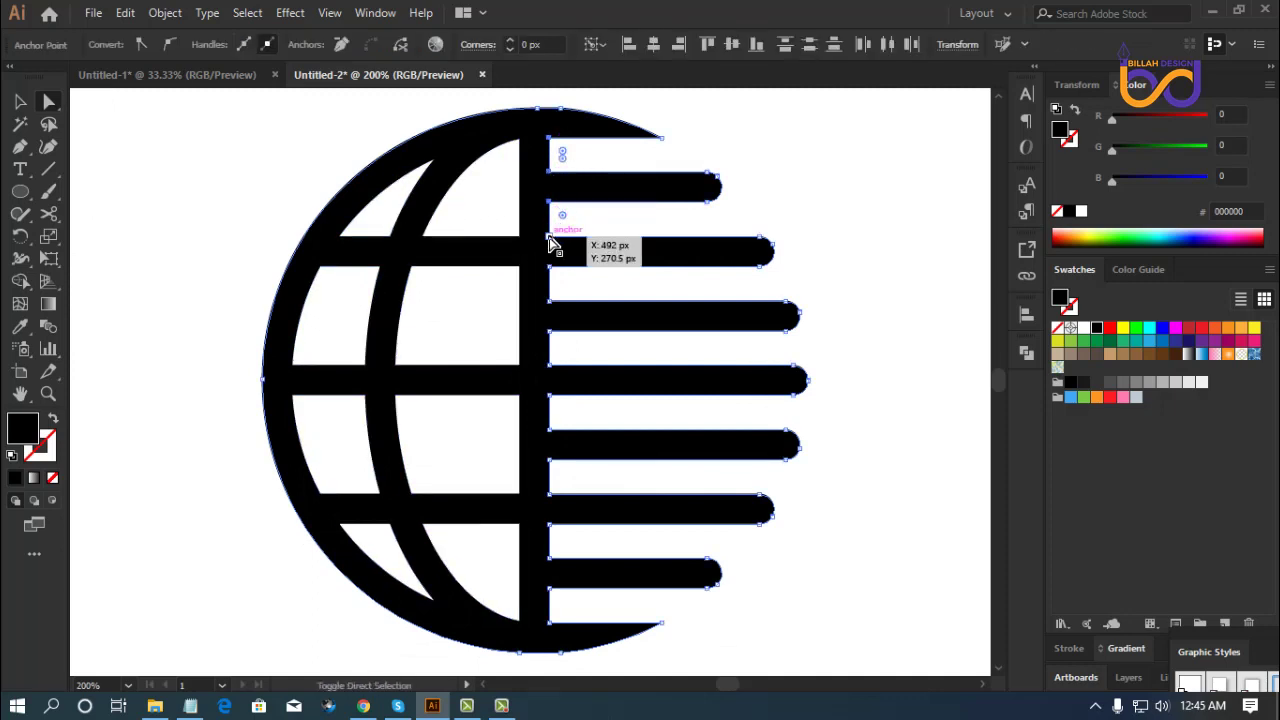
{"action": "left_click", "coordinate": [550, 270], "text": "shift"}
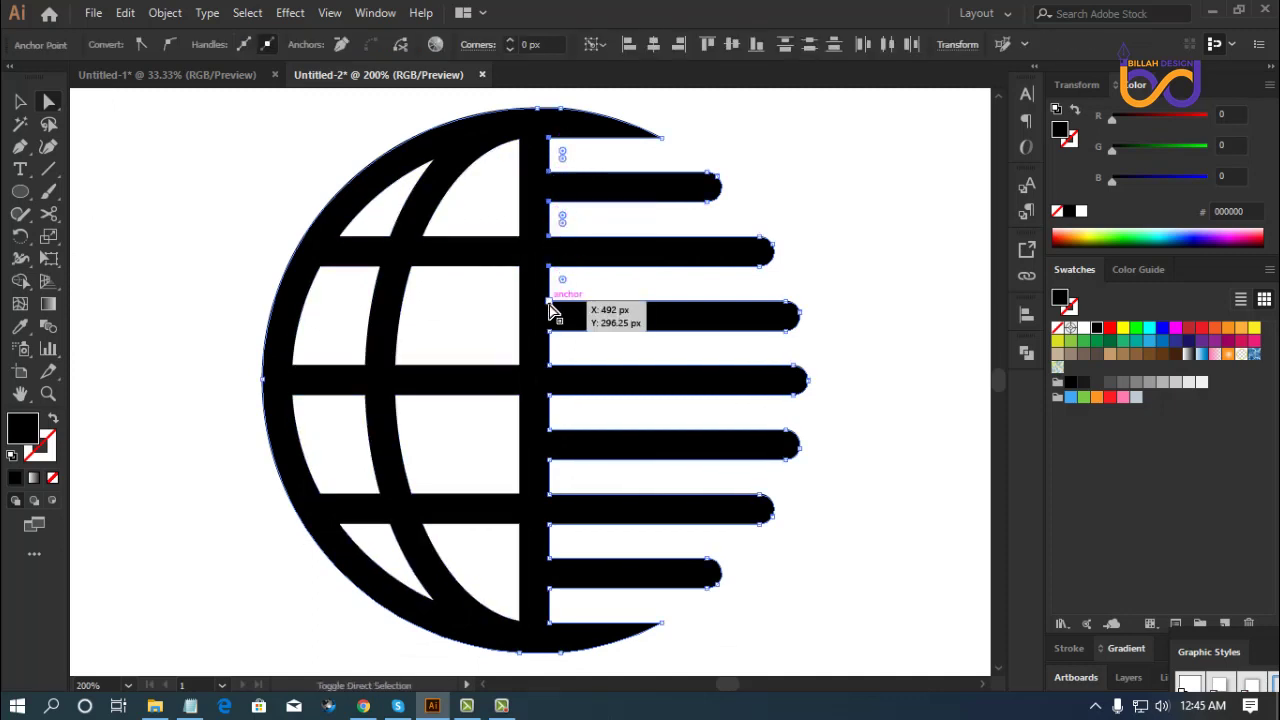
{"action": "left_click", "coordinate": [550, 334], "text": "shift"}
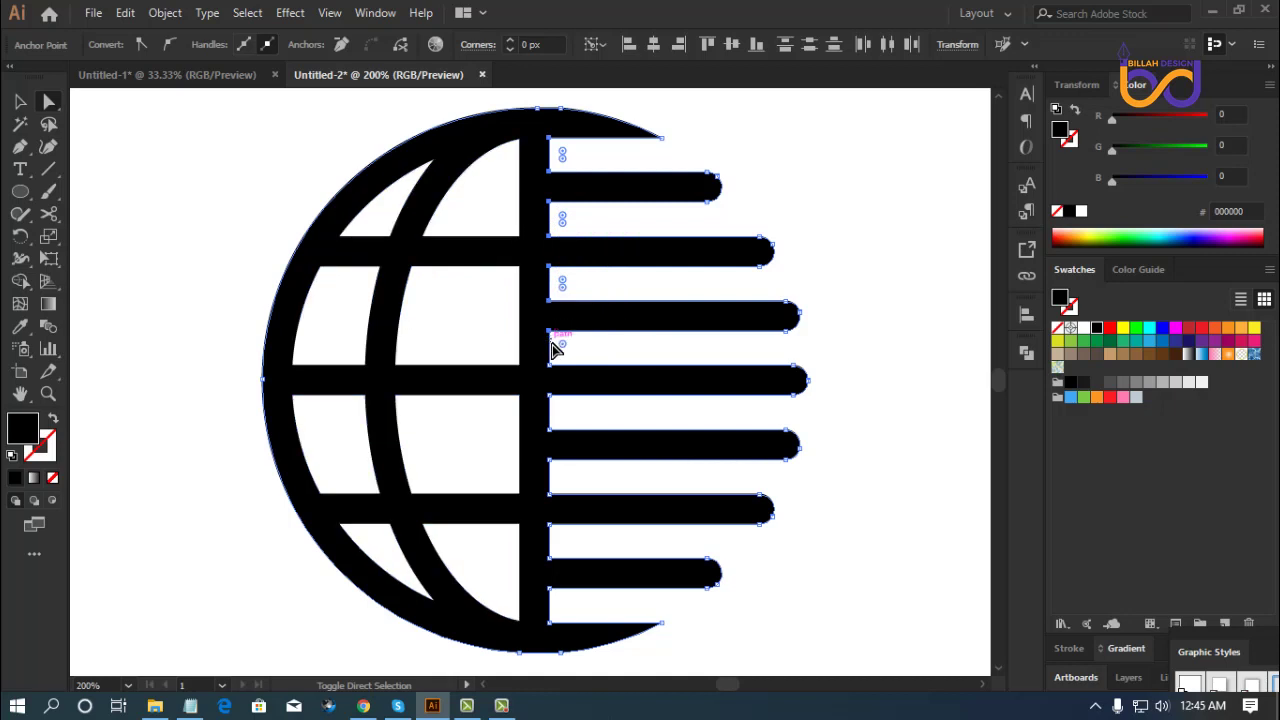
{"action": "left_click", "coordinate": [552, 398], "text": "shift"}
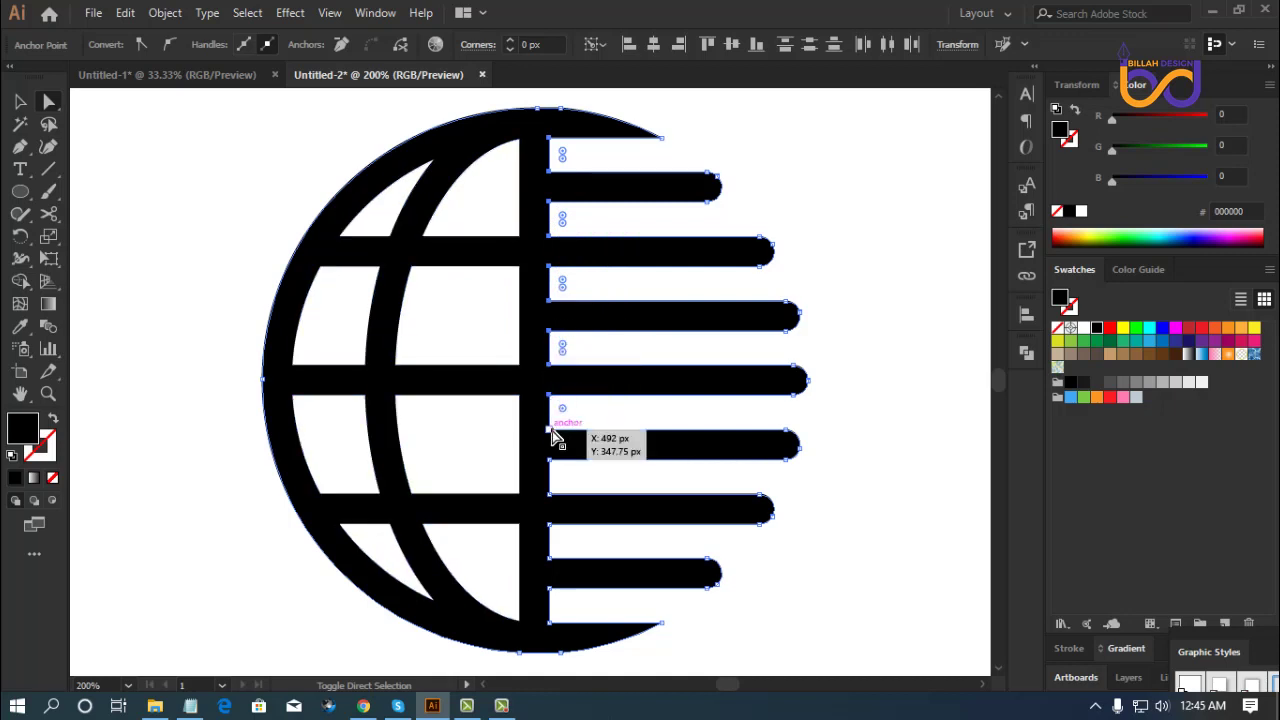
{"action": "left_click", "coordinate": [552, 462], "text": "shift"}
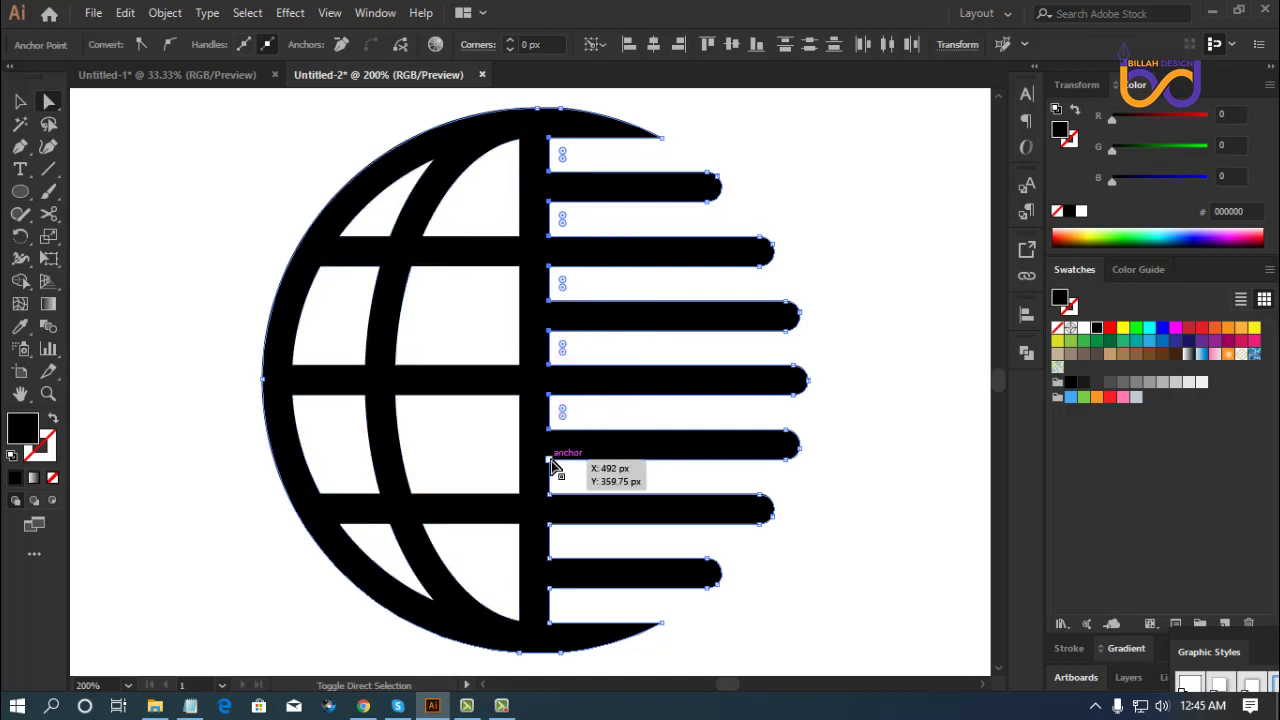
{"action": "left_click", "coordinate": [552, 526], "text": "shift"}
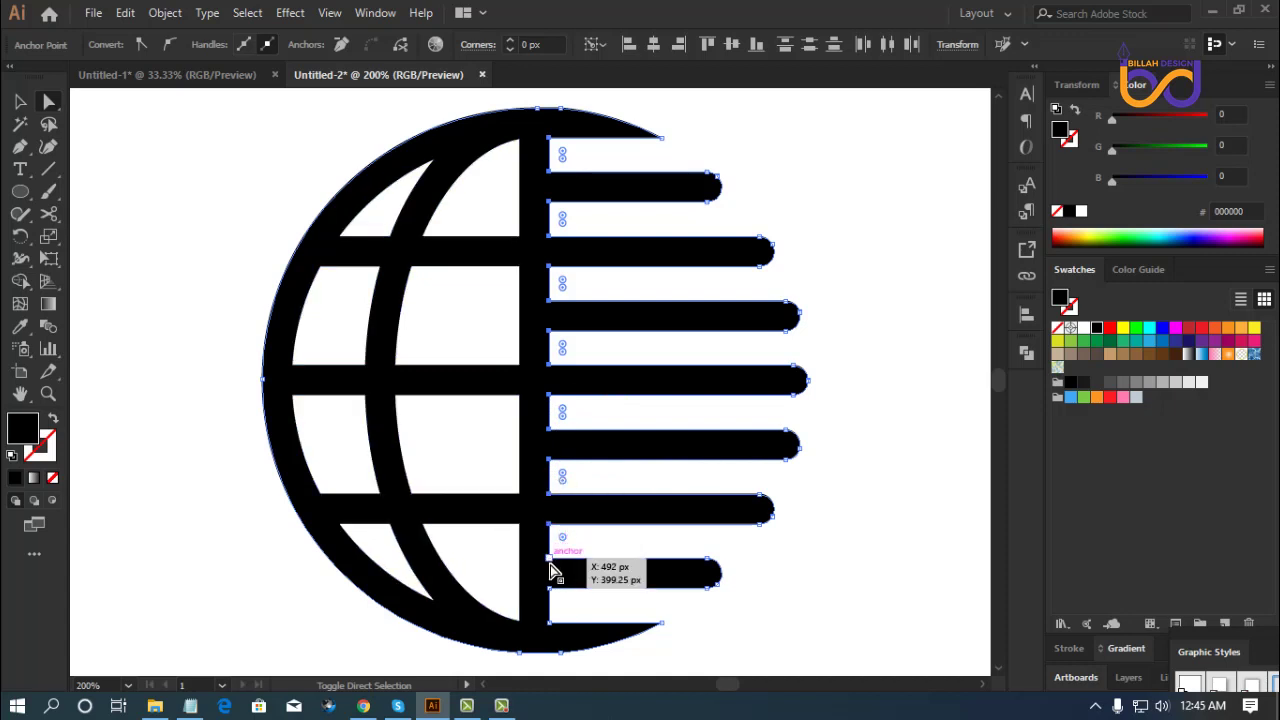
{"action": "left_click", "coordinate": [552, 590], "text": "shift"}
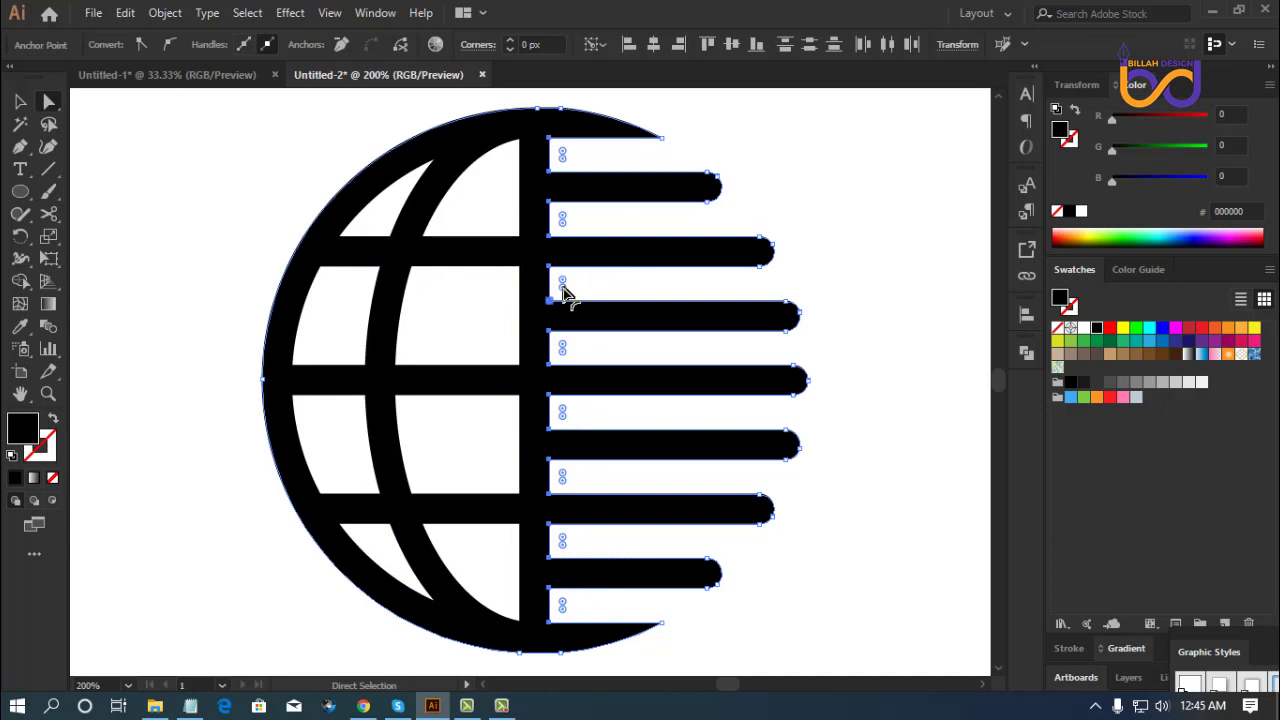
{"action": "left_click_drag", "start_coordinate": [563, 286], "coordinate": [758, 284]}
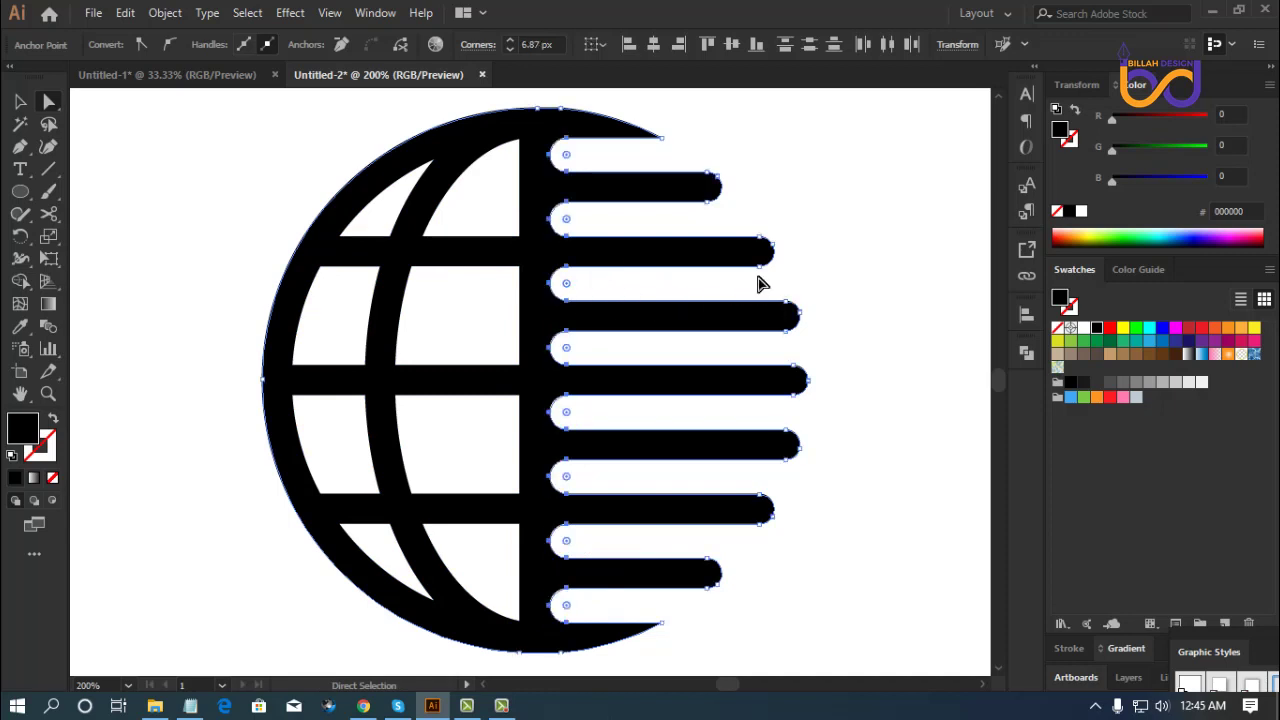
{"action": "left_click", "coordinate": [874, 503]}
{"action": "key", "text": "ctrl+minus"}
{"action": "key", "text": "ctrl+minus"}
{"action": "key", "text": "ctrl+minus"}
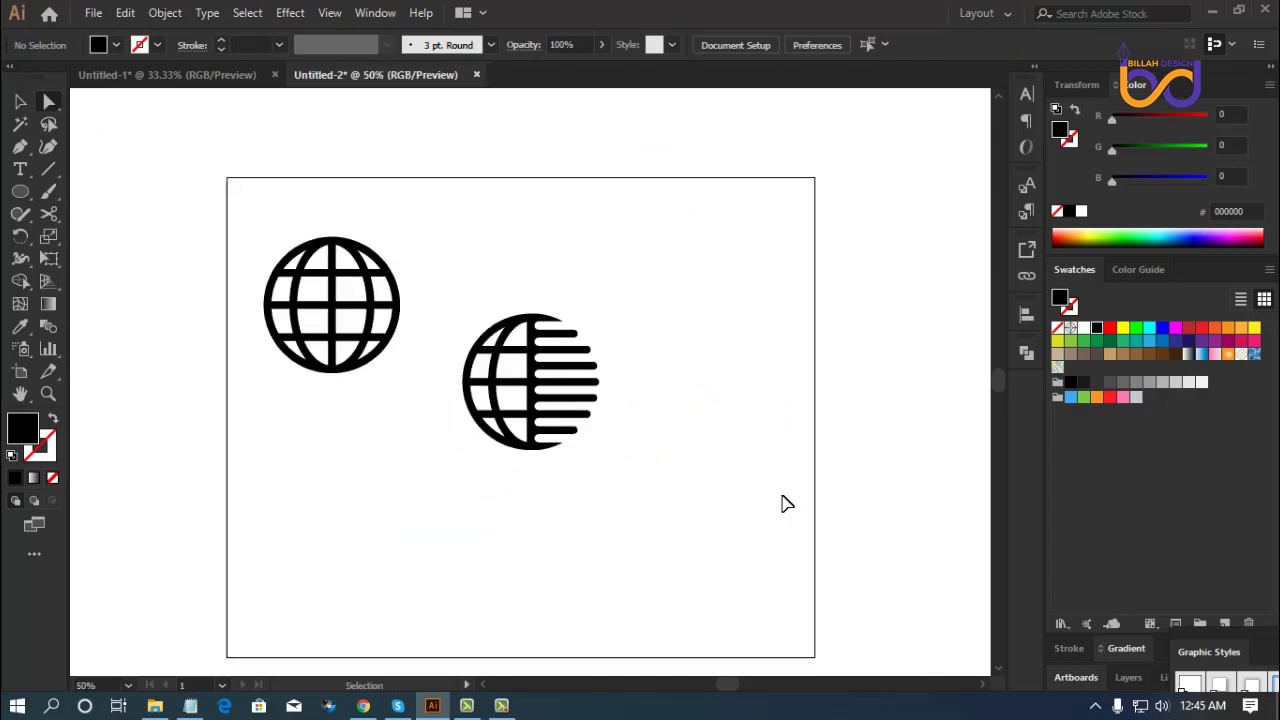
Draw two red-filled circles, about 272 px and 364 px, over the right globe.
{"action": "key", "text": "ctrl+plus"}
{"action": "scroll", "coordinate": [780, 440], "scroll_direction": "down", "scroll_amount": 1}
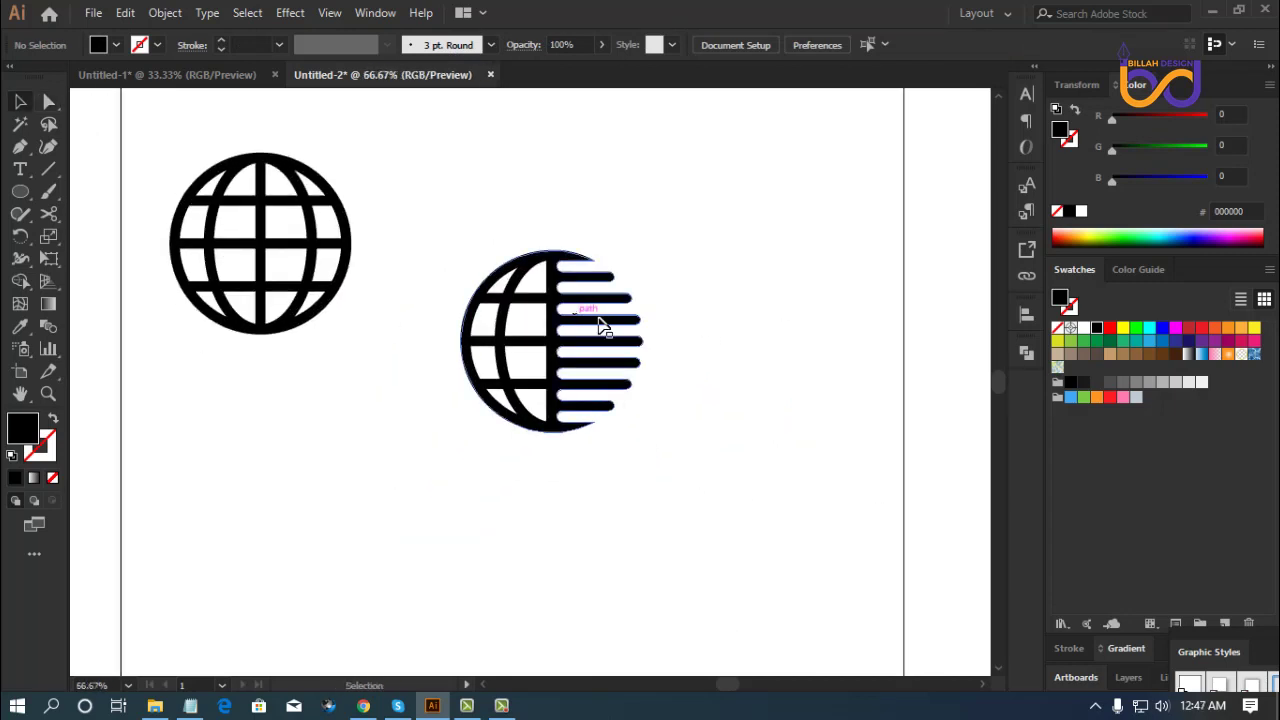
{"action": "left_click", "coordinate": [22, 192]}
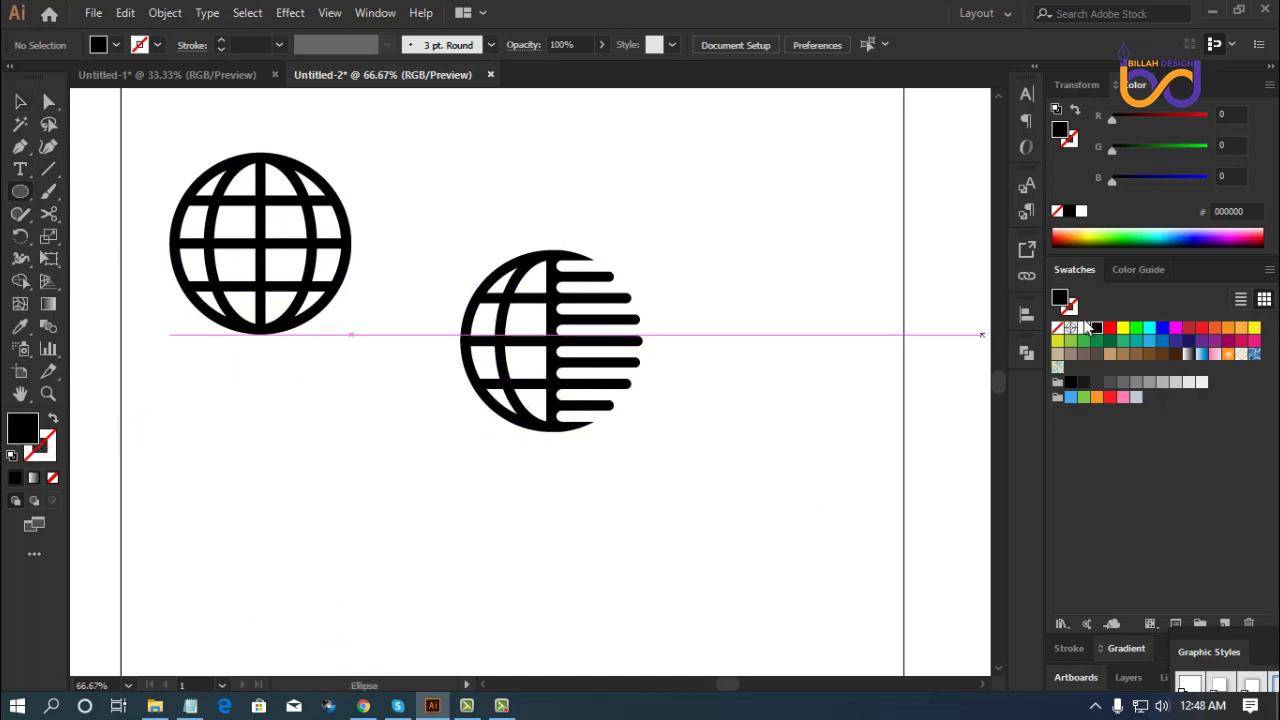
{"action": "left_click", "coordinate": [1109, 330]}
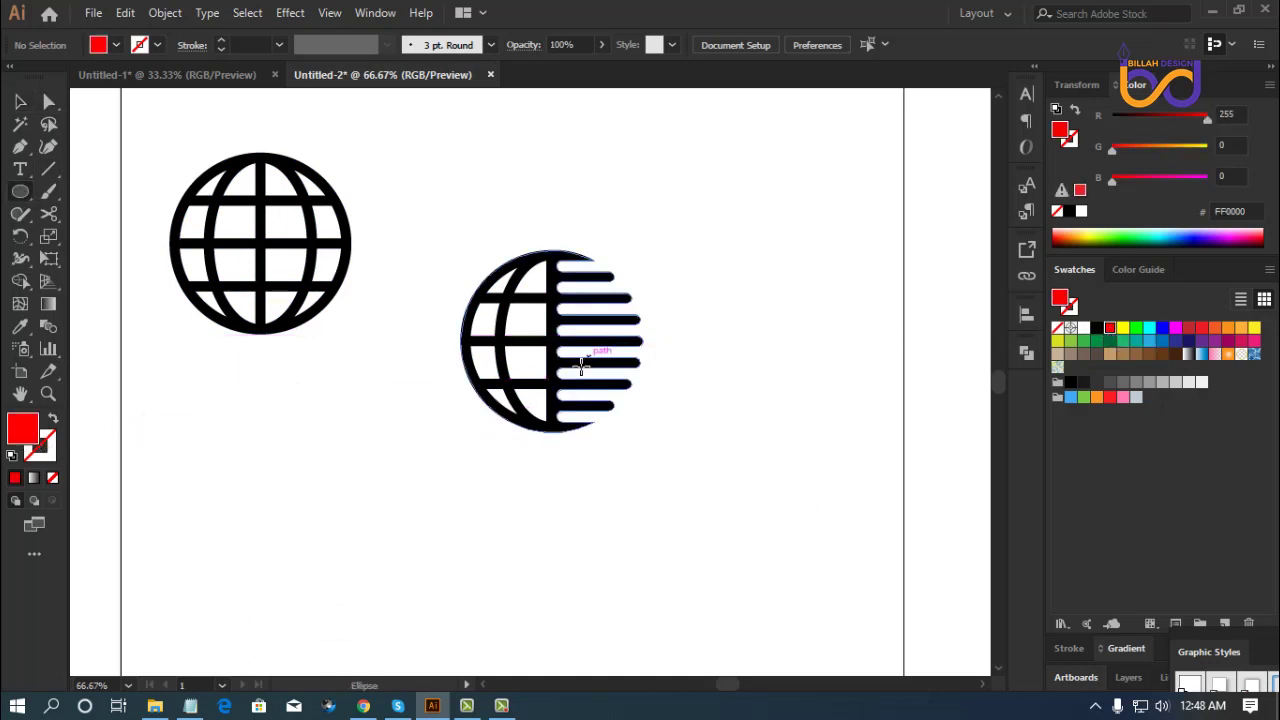
{"action": "mouse_move", "coordinate": [448, 238]}
{"action": "left_mouse_down"}
{"action": "mouse_move", "coordinate": [518, 349]}
{"action": "mouse_move", "coordinate": [492, 395]}
{"action": "mouse_move", "coordinate": [505, 372]}
{"action": "left_mouse_up"}
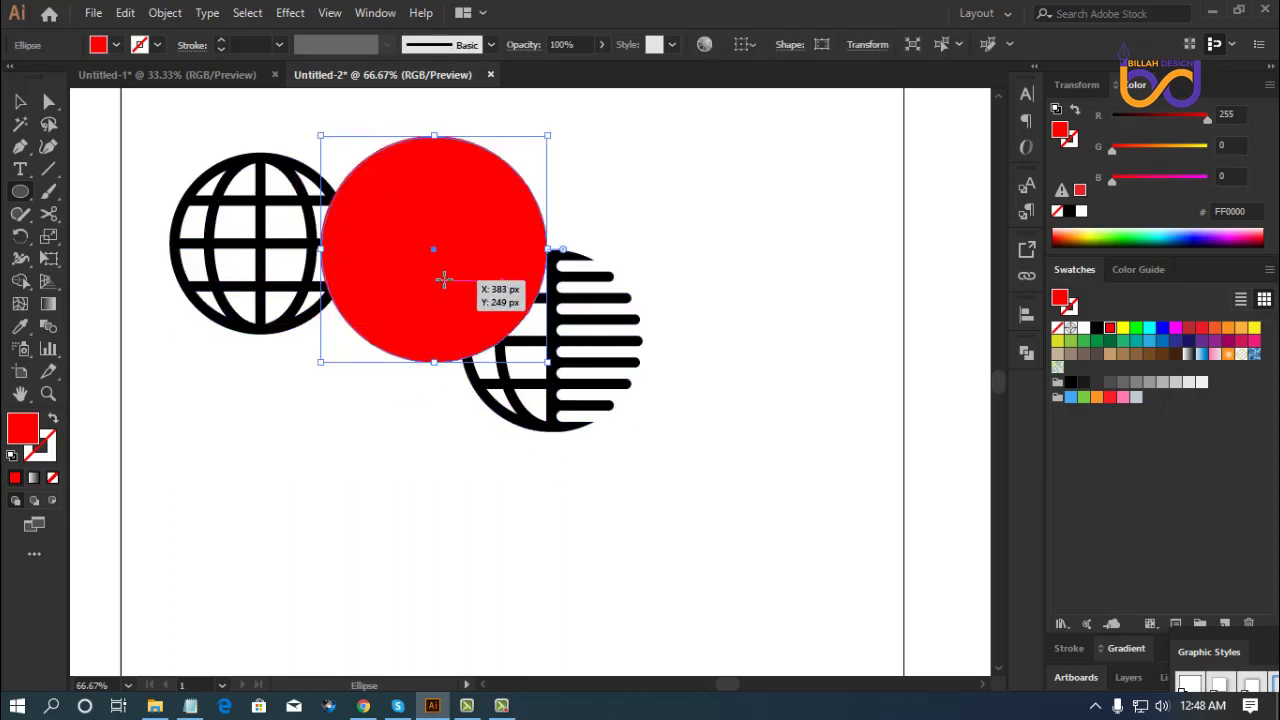
{"action": "left_click_drag", "start_coordinate": [445, 352], "coordinate": [512, 497]}
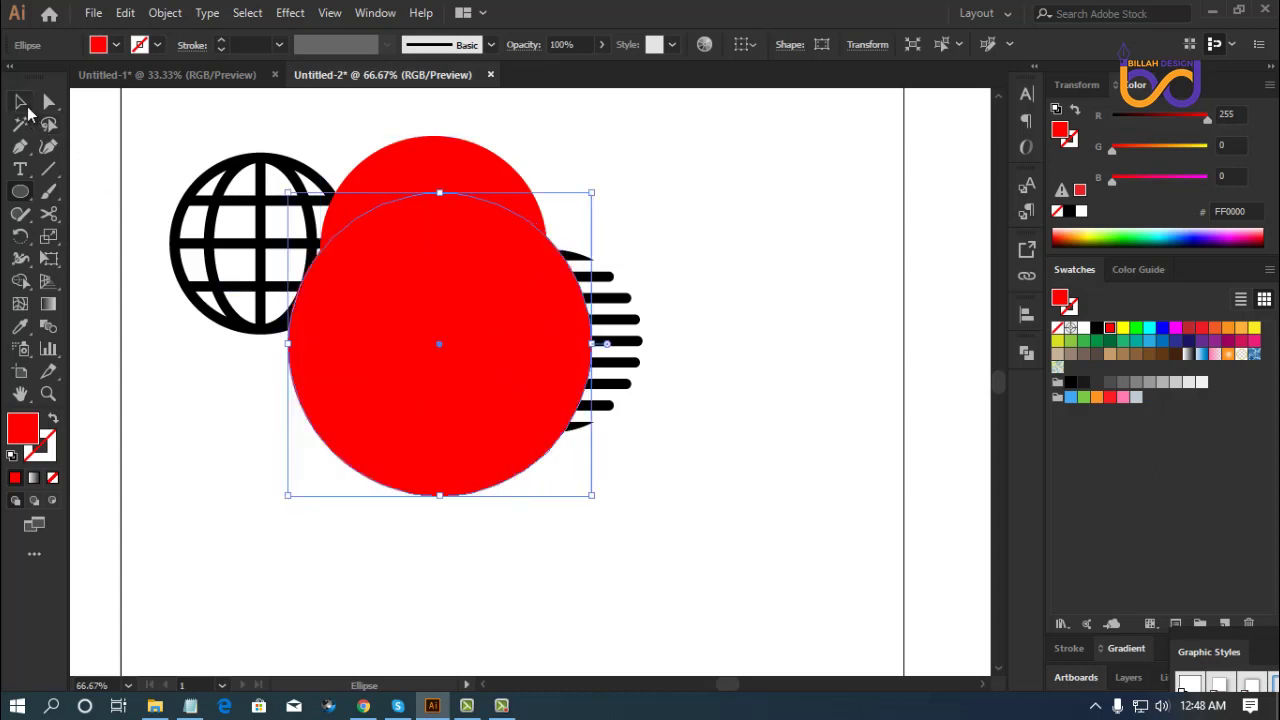
{"action": "left_click", "coordinate": [20, 102]}
{"action": "left_click", "coordinate": [679, 421]}
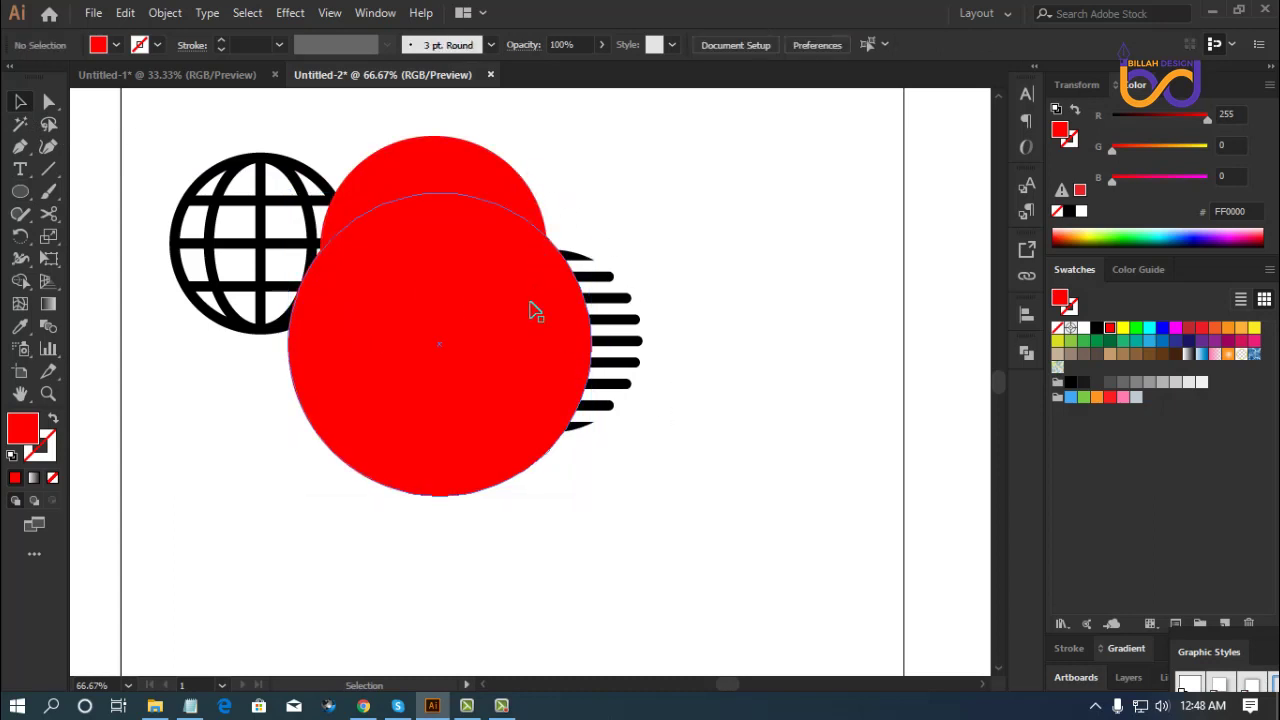
Switch the large circle to a red outline and zoom to 100% around the circles.
{"action": "left_click", "coordinate": [535, 355]}
{"action": "left_click", "coordinate": [55, 423]}
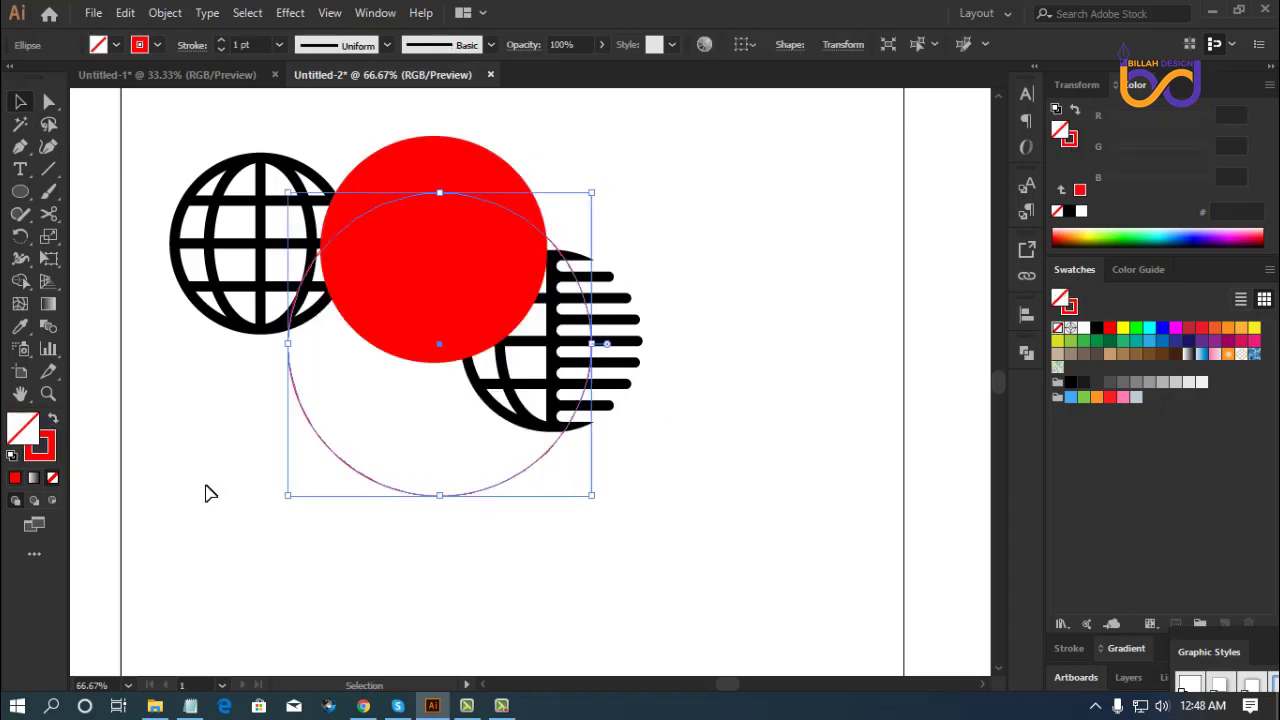
{"action": "left_click", "coordinate": [669, 552]}
{"action": "key", "text": "ctrl+1"}
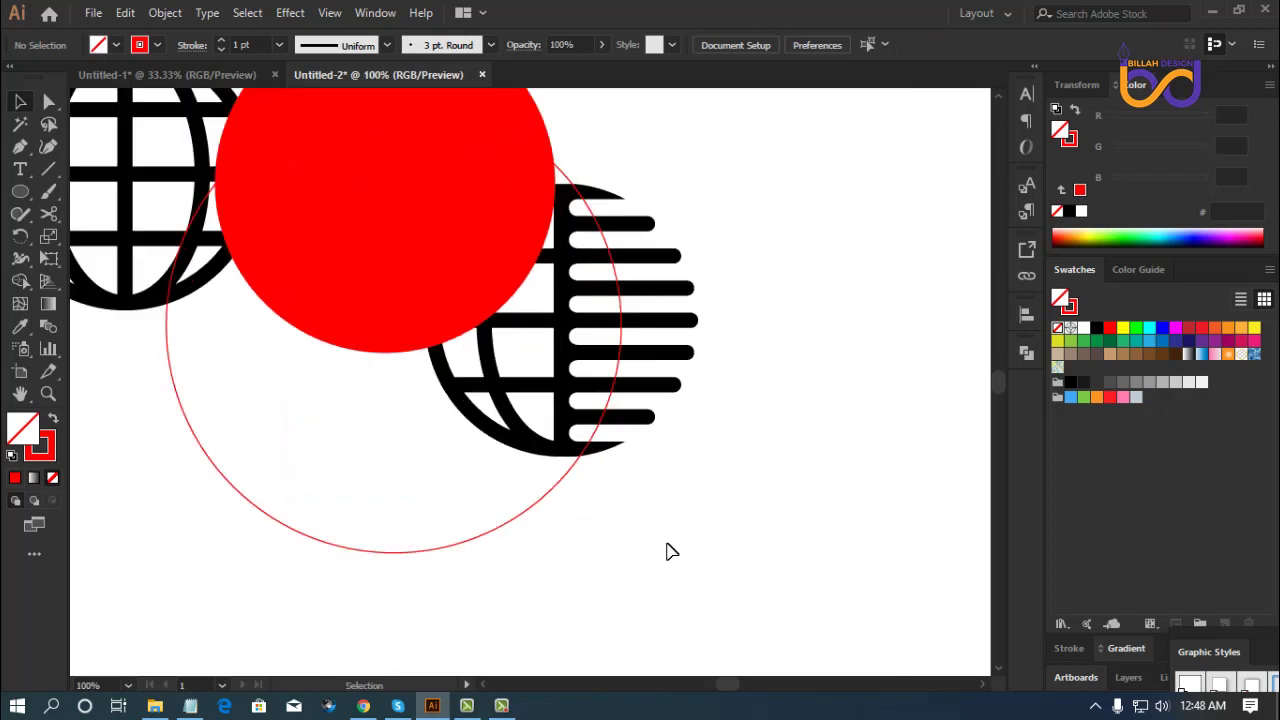
{"action": "left_click_drag", "start_coordinate": [744, 385], "coordinate": [750, 470]}
{"action": "left_click", "coordinate": [443, 286]}
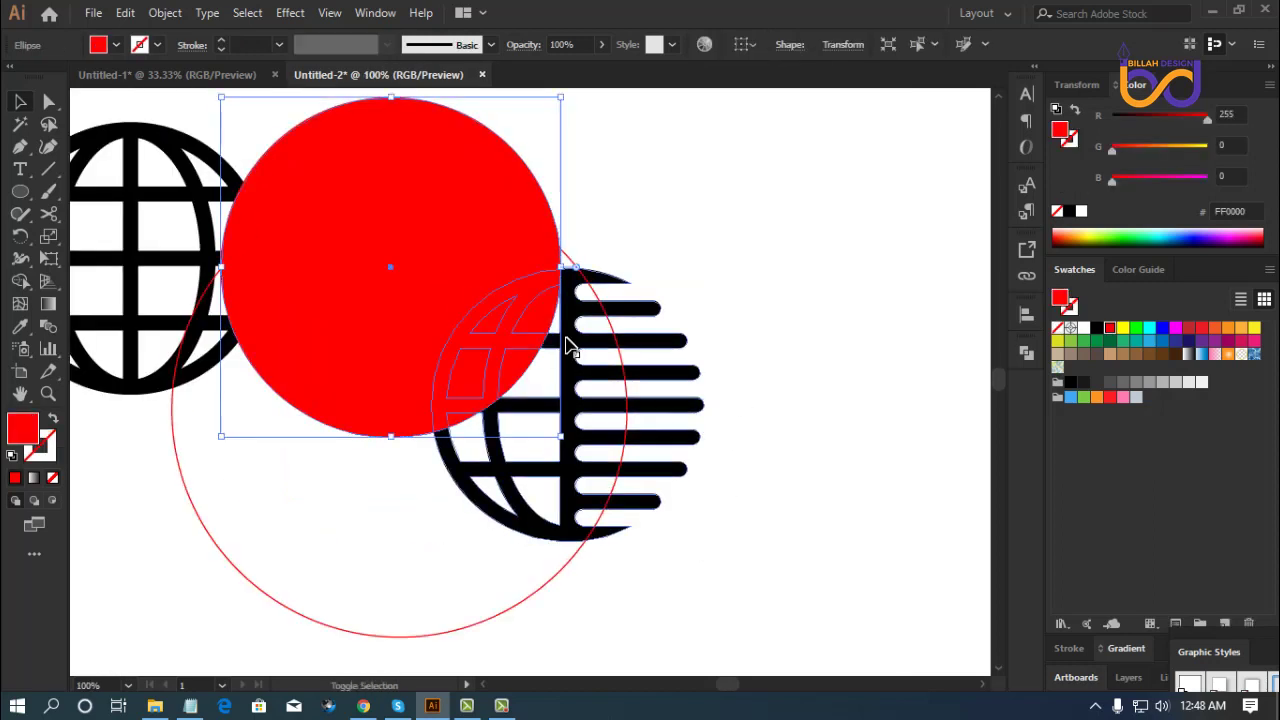
{"action": "left_click", "coordinate": [576, 345], "text": "shift"}
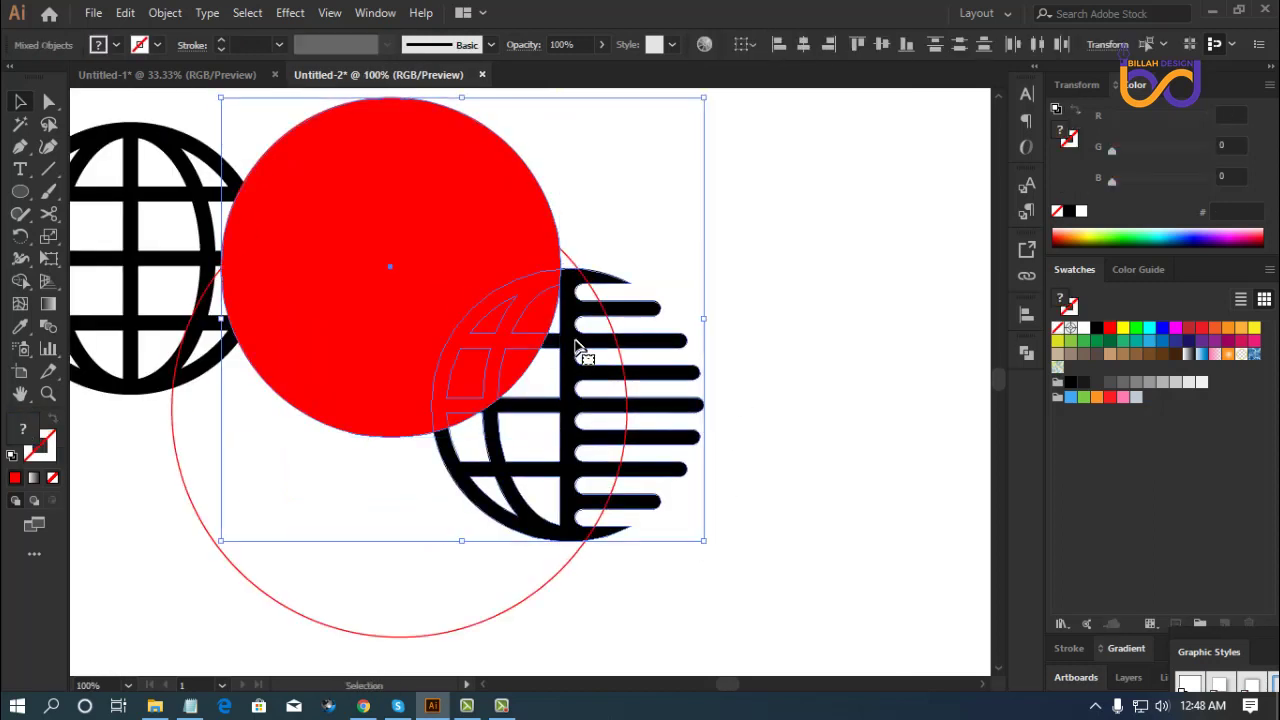
{"action": "left_click", "coordinate": [780, 488]}
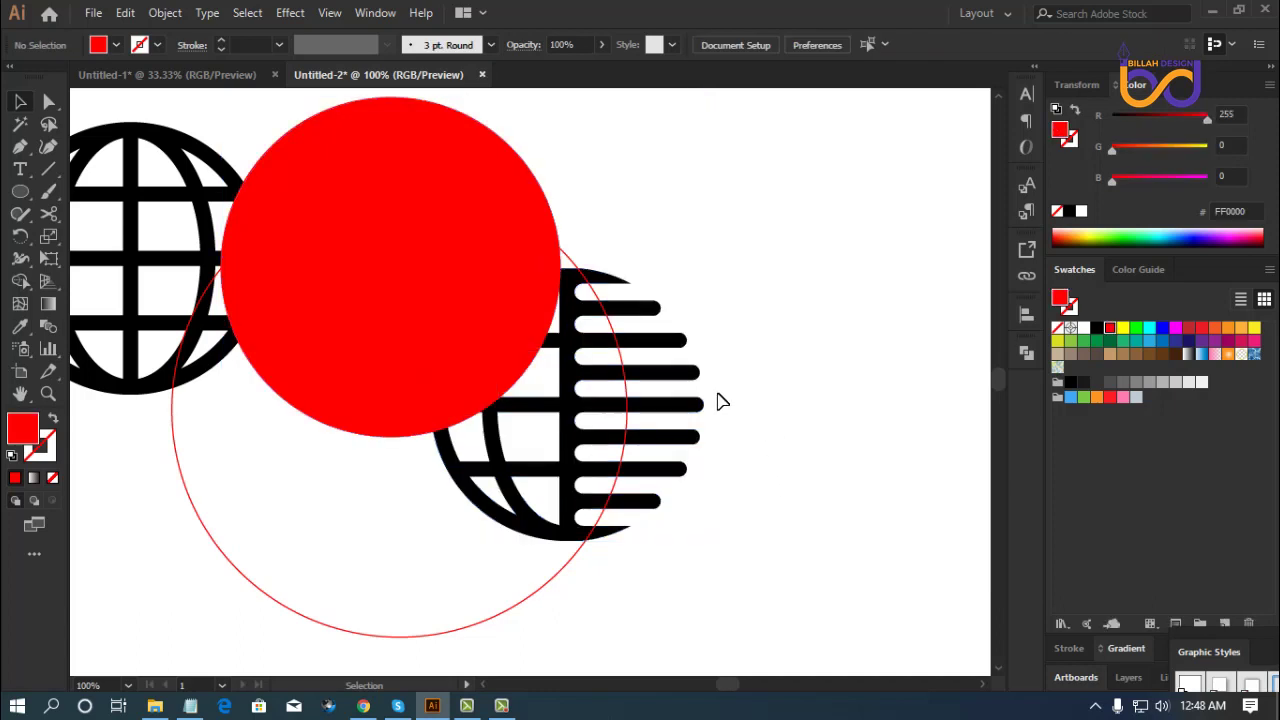
Refill the large outline circle with solid red, undoing an accidental nudge.
{"action": "left_click_drag", "start_coordinate": [576, 585], "coordinate": [510, 560]}
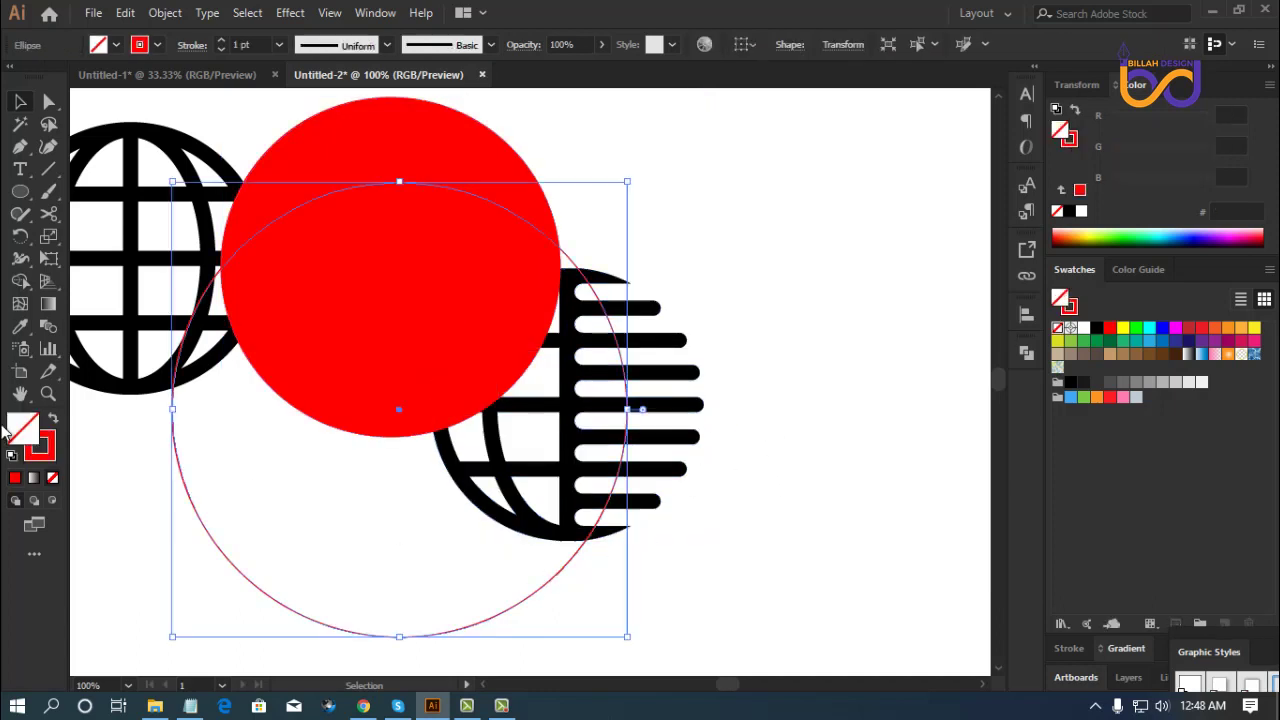
{"action": "left_click", "coordinate": [54, 421]}
{"action": "left_click_drag", "start_coordinate": [310, 506], "coordinate": [315, 506]}
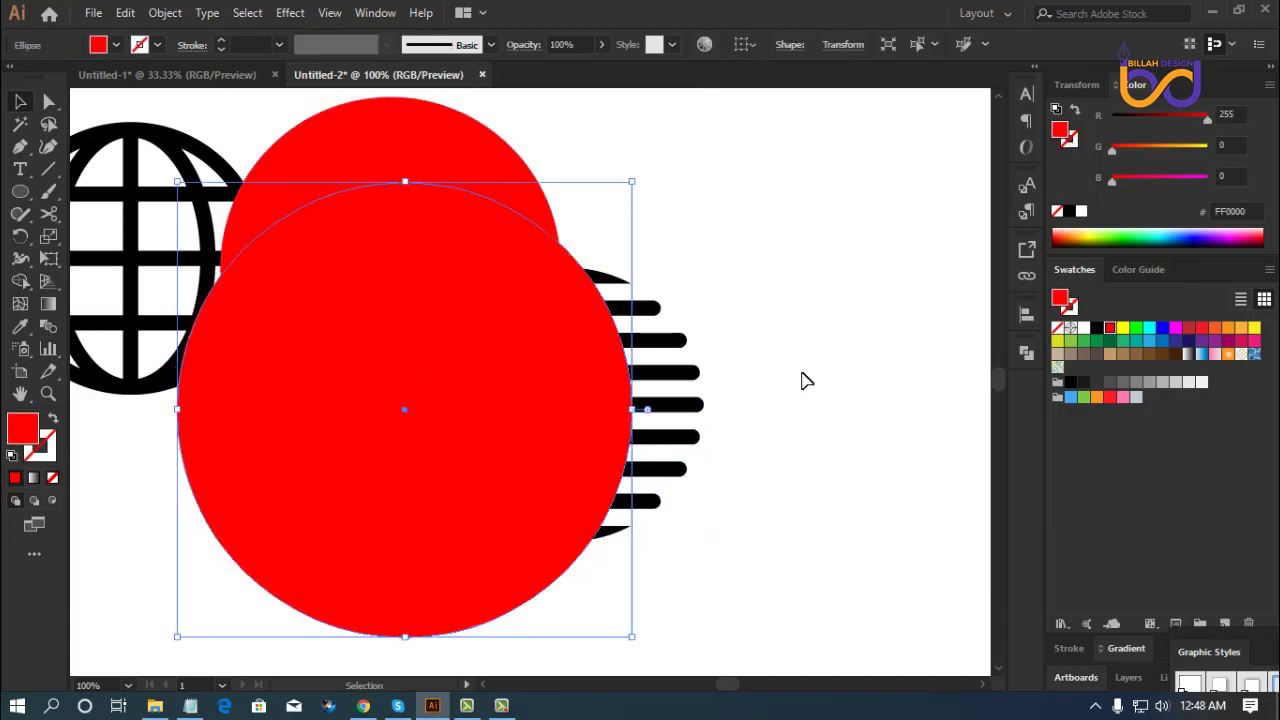
{"action": "key", "text": "ctrl+z"}
Select both red circles and the half-globe and apply Pathfinder Divide.
{"action": "left_click_drag", "start_coordinate": [794, 216], "coordinate": [479, 523]}
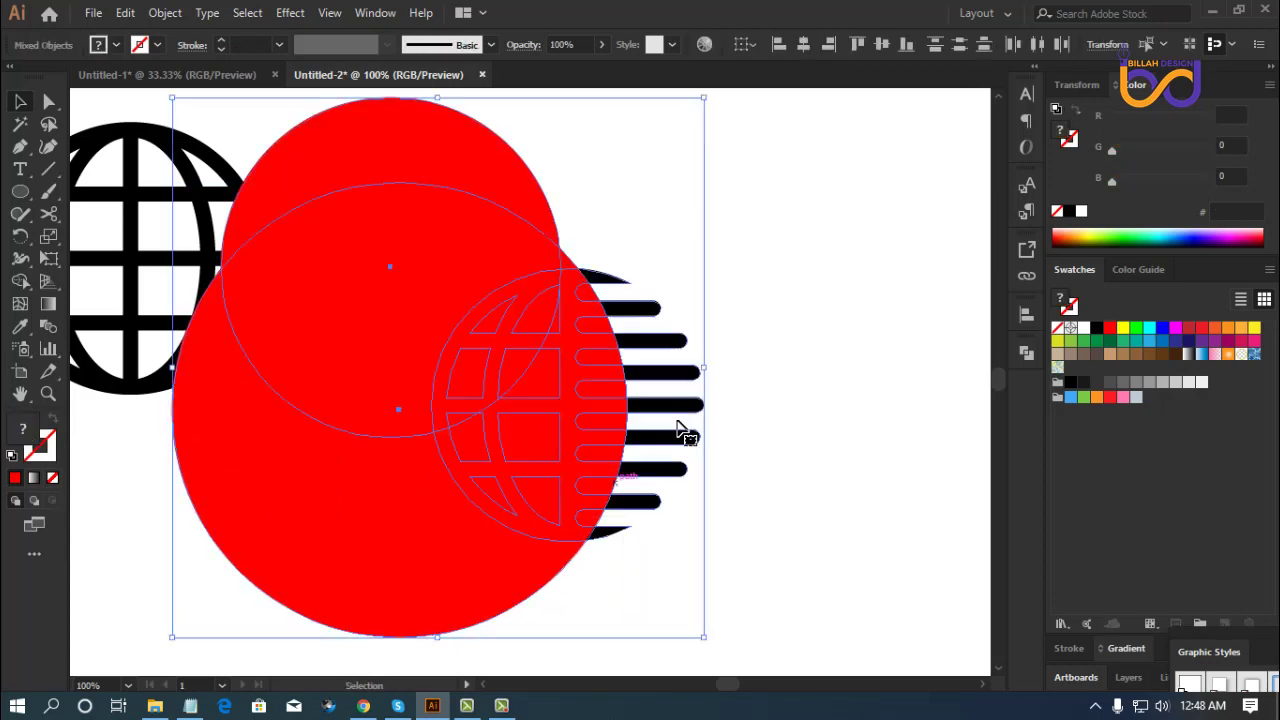
{"action": "left_click", "coordinate": [1026, 354]}
{"action": "left_click", "coordinate": [810, 443]}
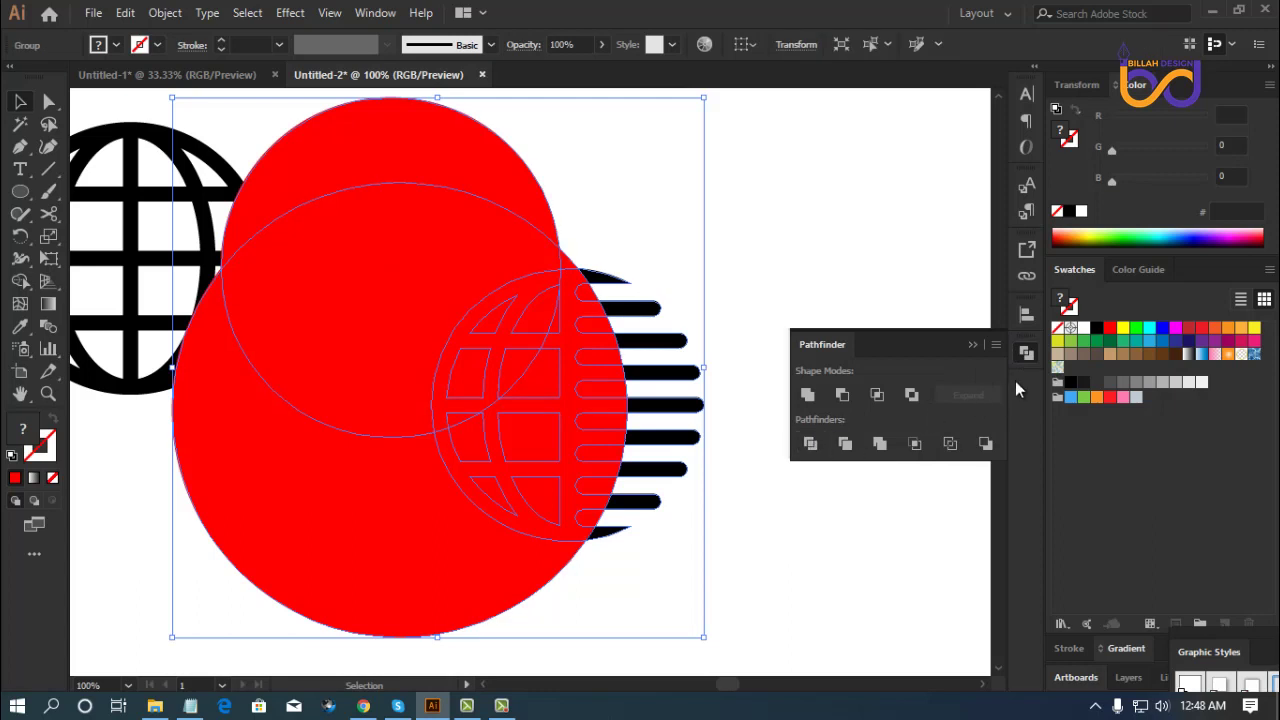
{"action": "right_click", "coordinate": [829, 254]}
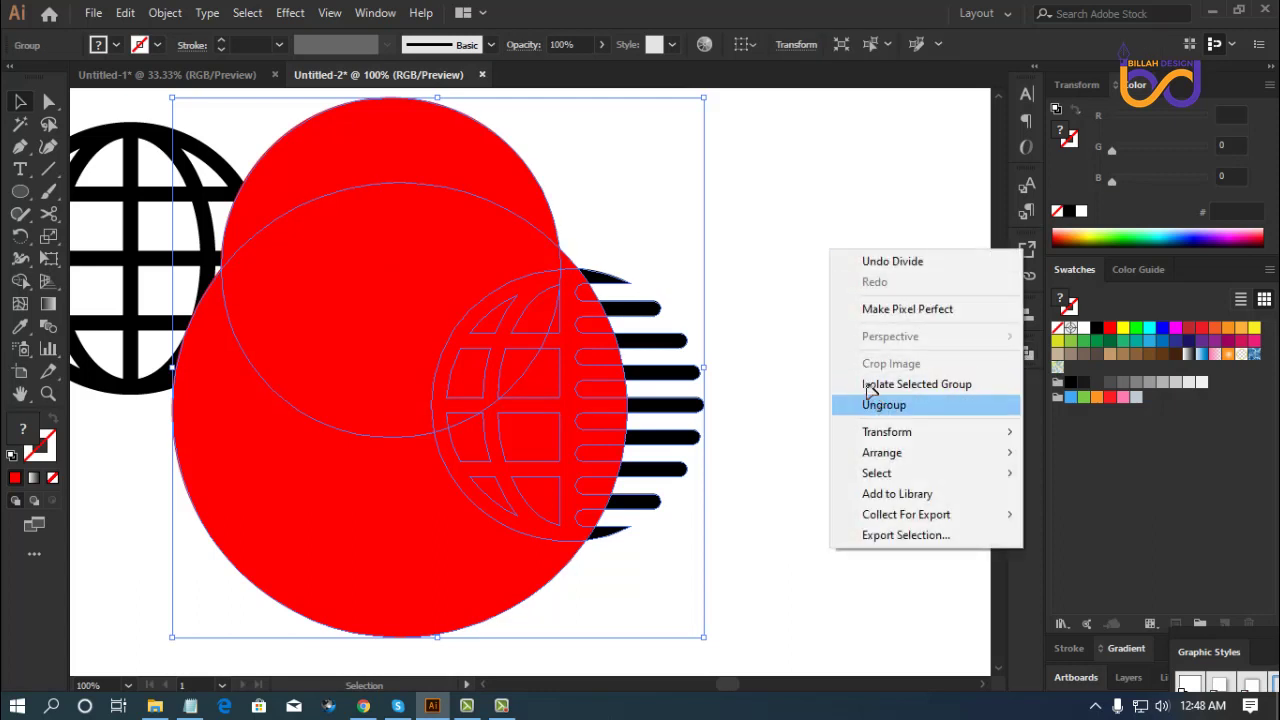
Ungroup the divided shapes and delete the lower, middle and top crescent red pieces.
{"action": "left_click", "coordinate": [886, 403]}
{"action": "left_click", "coordinate": [780, 470]}
{"action": "left_click_drag", "start_coordinate": [428, 580], "coordinate": [320, 586]}
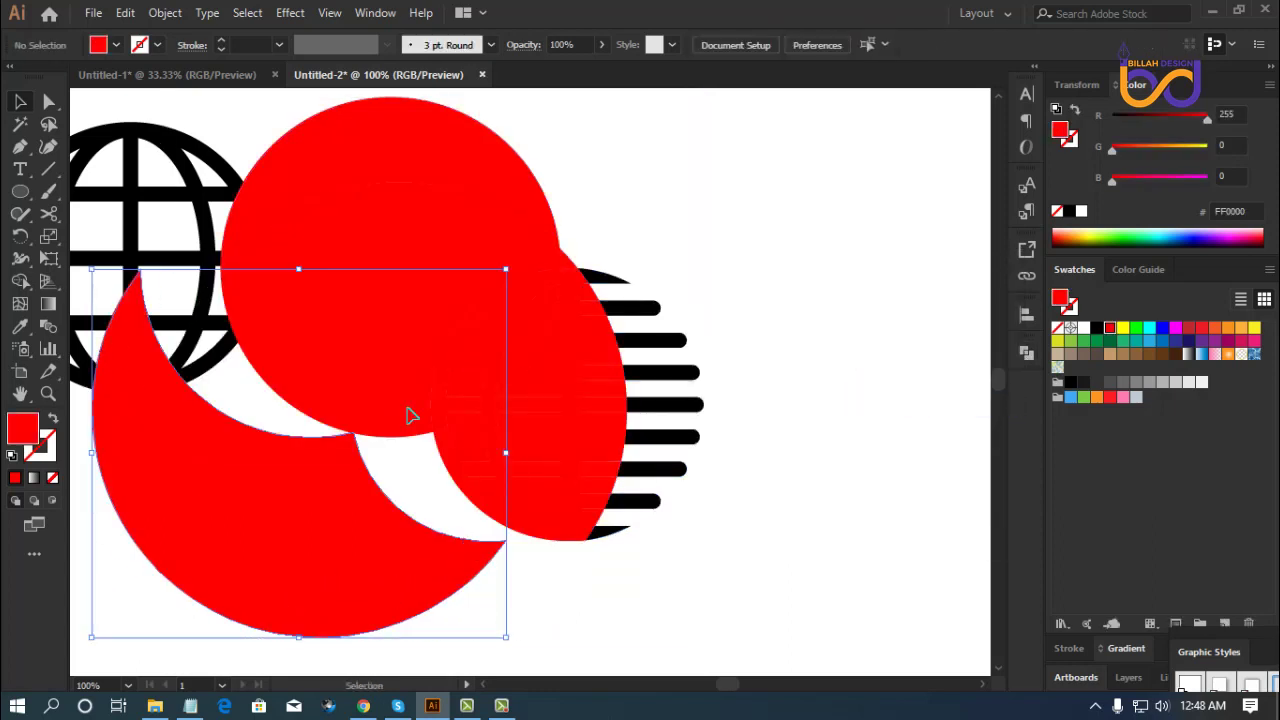
{"action": "key", "text": "Delete"}
{"action": "left_click", "coordinate": [365, 295]}
{"action": "key", "text": "Delete"}
{"action": "left_click", "coordinate": [530, 212]}
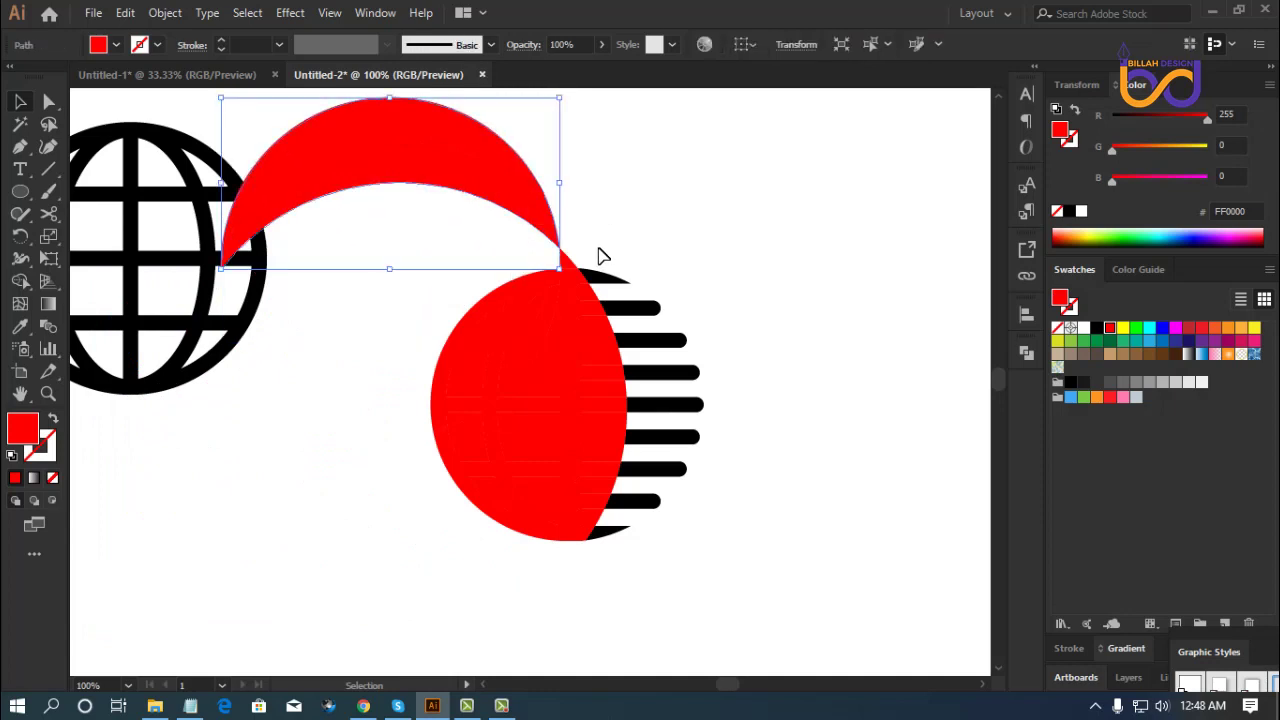
{"action": "key", "text": "Delete"}
Remove the small red pieces to open white cells and gaps between the speed lines.
{"action": "key", "text": "ctrl+z"}
{"action": "key", "text": "ctrl+z"}
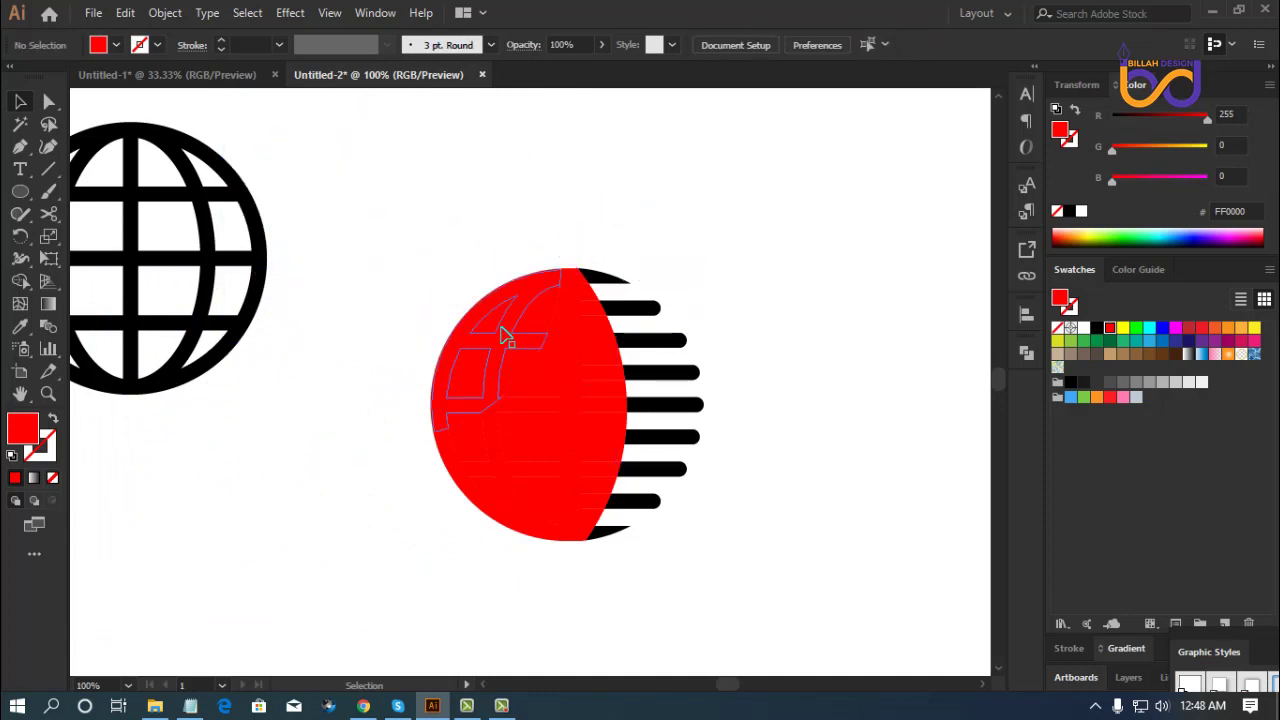
{"action": "key", "text": "ctrl+z"}
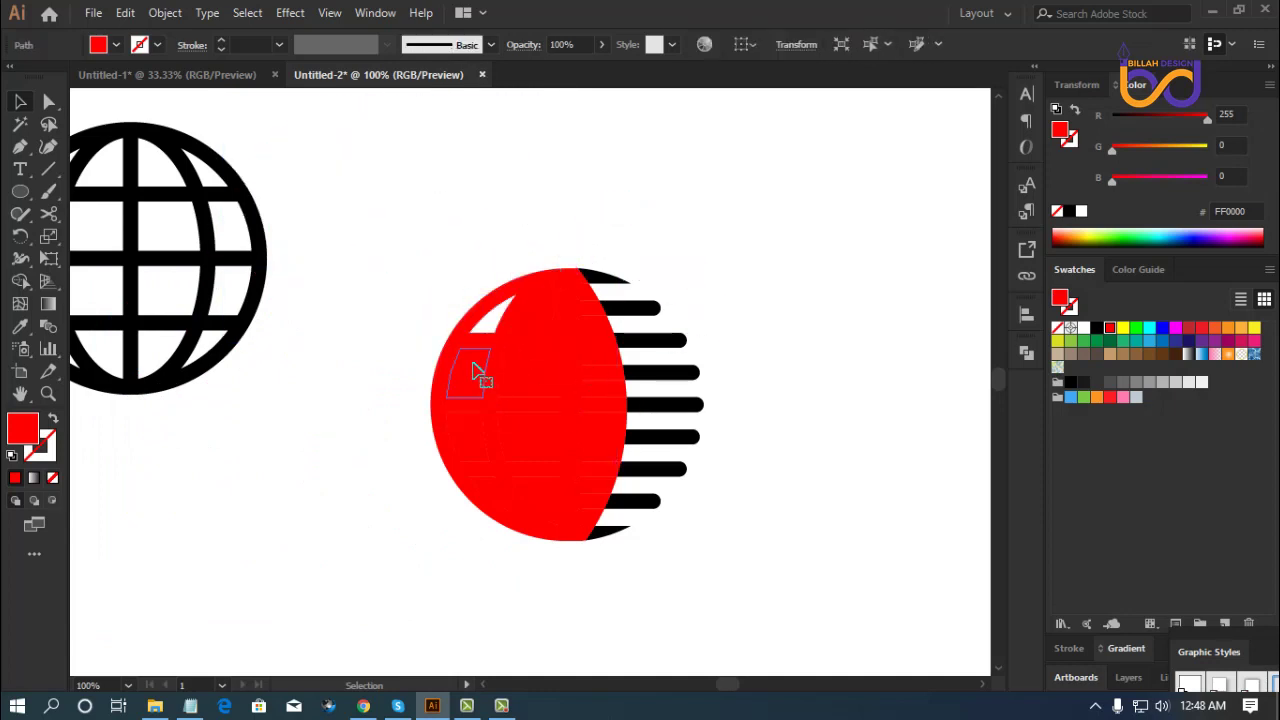
{"action": "key", "text": "ctrl+shift+z"}
{"action": "key", "text": "ctrl+shift+z"}
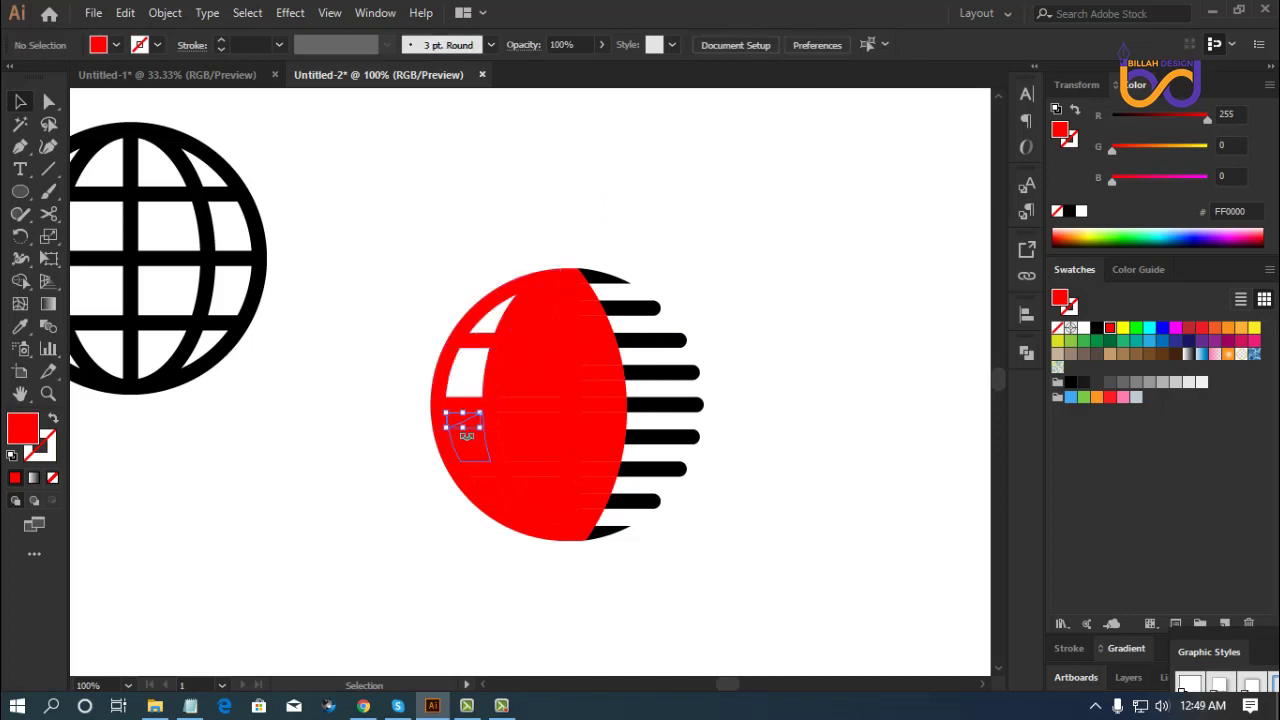
{"action": "key", "text": "ctrl+shift+z"}
{"action": "key", "text": "ctrl+shift+z"}
{"action": "key", "text": "ctrl+shift+z"}
{"action": "key", "text": "ctrl+shift+z"}
{"action": "key", "text": "ctrl+shift+z"}
{"action": "key", "text": "ctrl+shift+z"}
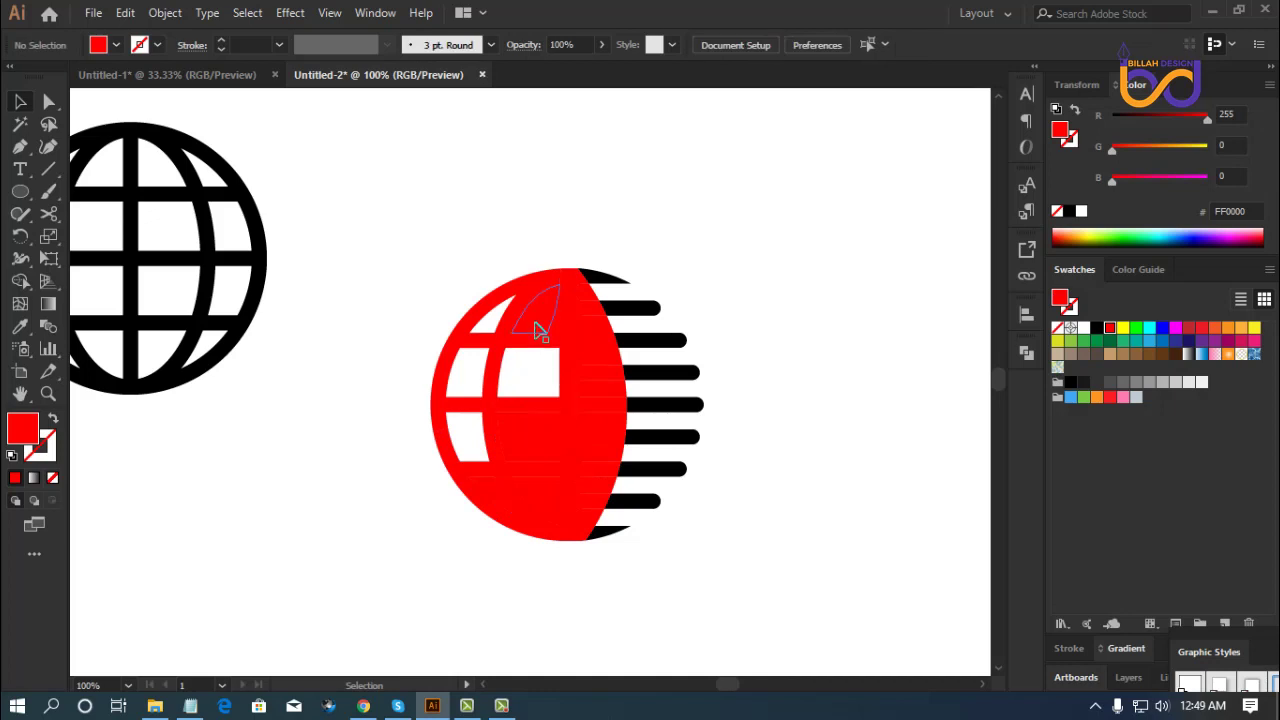
{"action": "key", "text": "ctrl+shift+z"}
{"action": "key", "text": "ctrl+shift+z"}
{"action": "key", "text": "ctrl+shift+z"}
{"action": "key", "text": "ctrl+shift+z"}
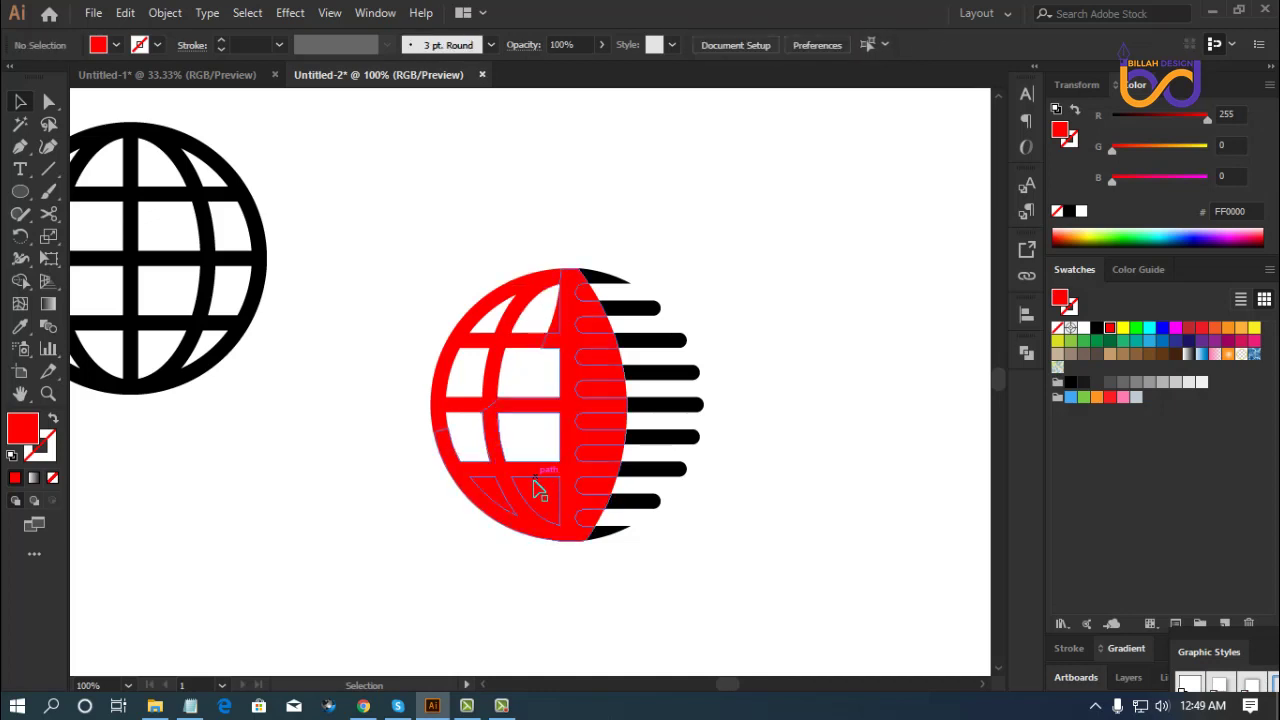
{"action": "key", "text": "ctrl+shift+z"}
{"action": "key", "text": "ctrl+shift+z"}
{"action": "key", "text": "ctrl+shift+z"}
{"action": "key", "text": "ctrl+shift+z"}
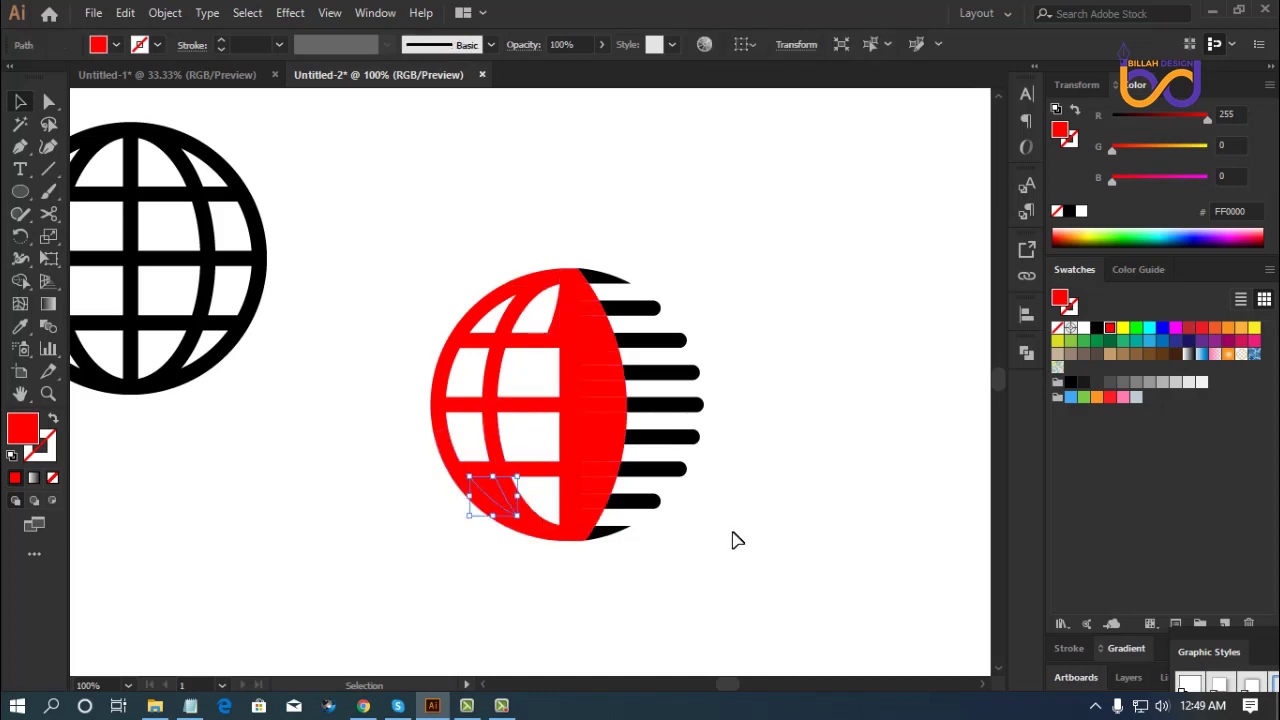
{"action": "key", "text": "ctrl+shift+z"}
{"action": "key", "text": "ctrl+shift+z"}
{"action": "key", "text": "ctrl+shift+z"}
{"action": "key", "text": "ctrl+shift+z"}
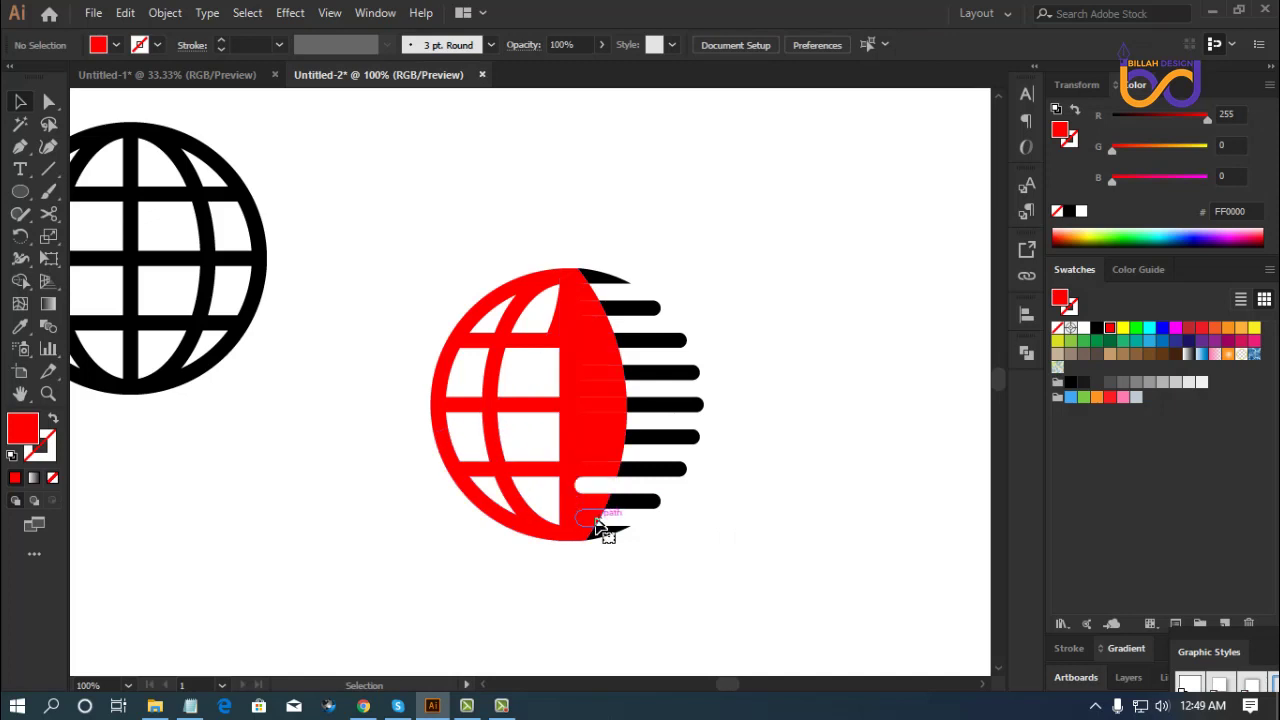
{"action": "key", "text": "ctrl+shift+z"}
{"action": "key", "text": "ctrl+shift+z"}
{"action": "key", "text": "ctrl+shift+z"}
{"action": "key", "text": "ctrl+shift+z"}
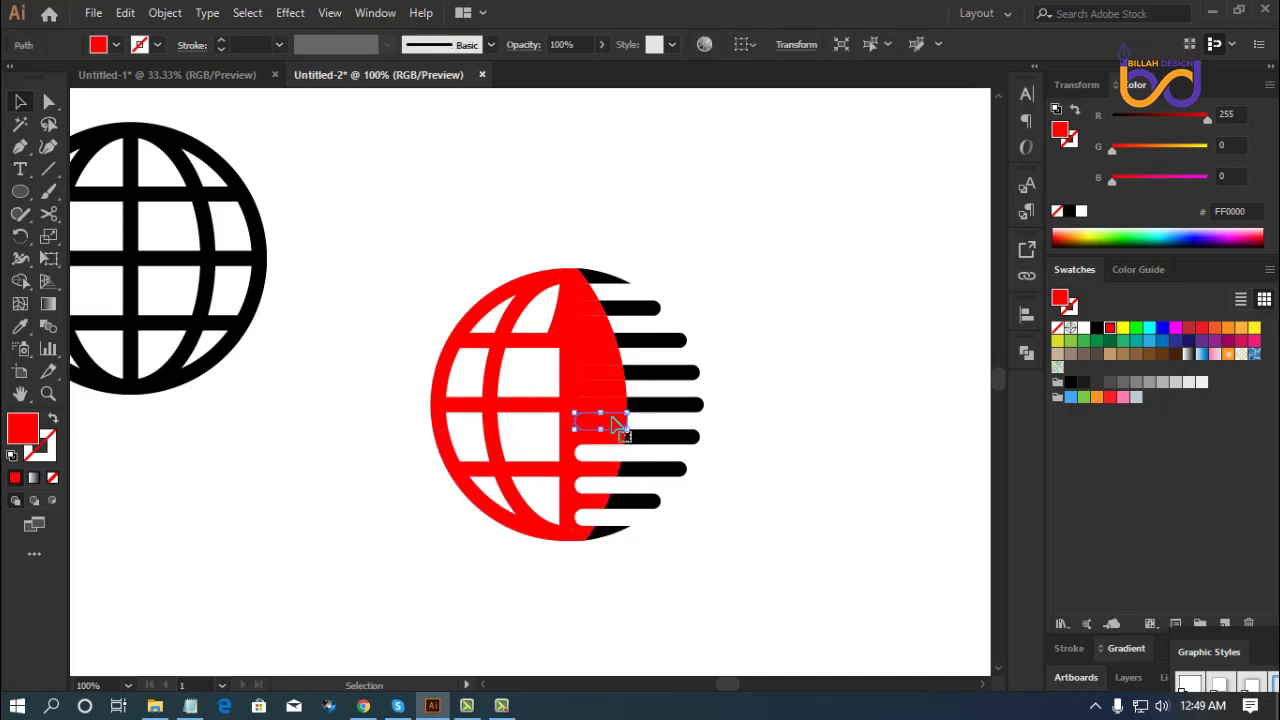
{"action": "key", "text": "ctrl+shift+z"}
{"action": "key", "text": "ctrl+shift+z"}
{"action": "key", "text": "ctrl+shift+z"}
{"action": "key", "text": "ctrl+shift+z"}
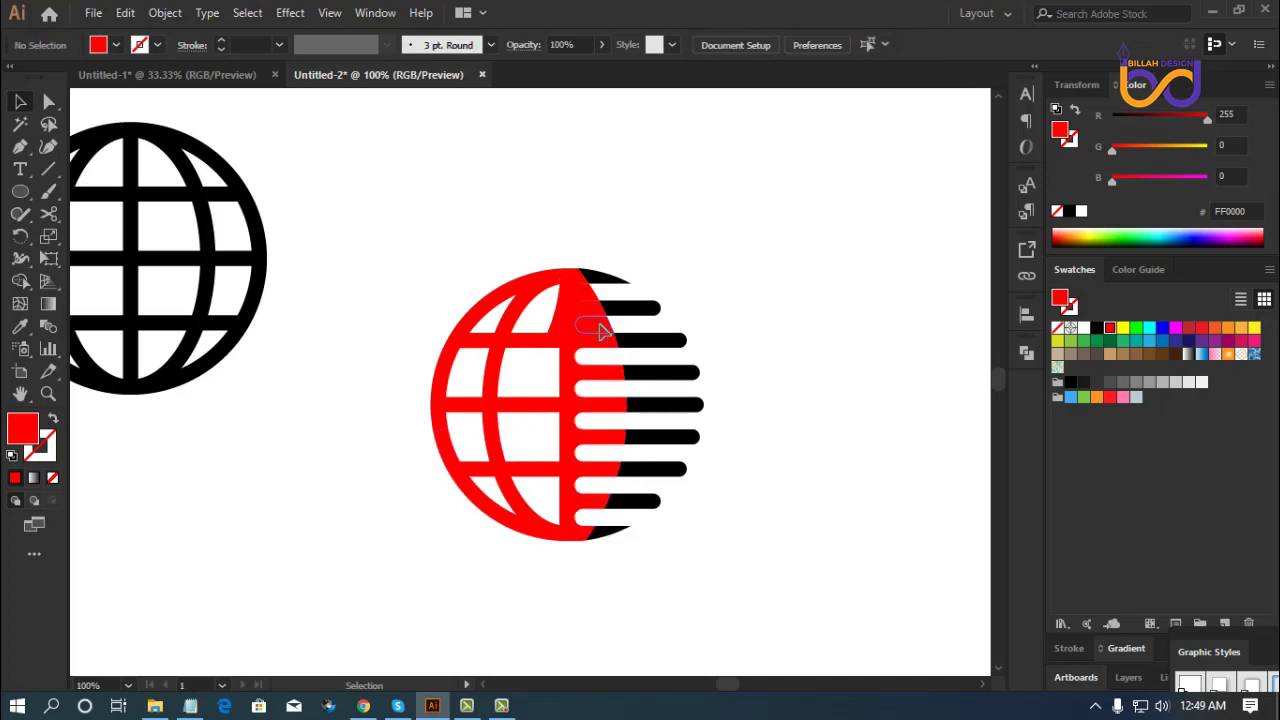
{"action": "key", "text": "ctrl+shift+z"}
{"action": "key", "text": "ctrl+shift+z"}
{"action": "key", "text": "ctrl+shift+z"}
{"action": "key", "text": "ctrl+shift+z"}
{"action": "key", "text": "ctrl+shift+z"}
{"action": "key", "text": "ctrl+shift+z"}
{"action": "key", "text": "ctrl+shift+z"}
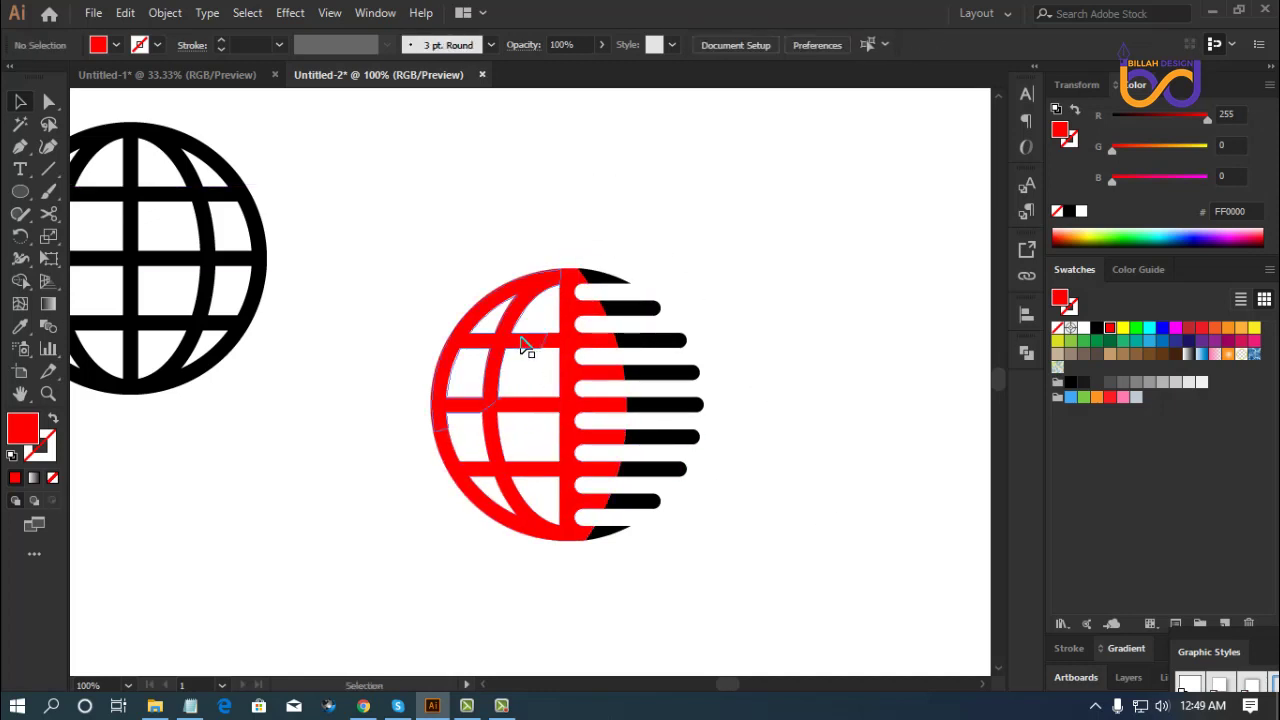
Colour the globe's top-left quarter black, then start a new browser tab.
{"action": "left_click", "coordinate": [1097, 328]}
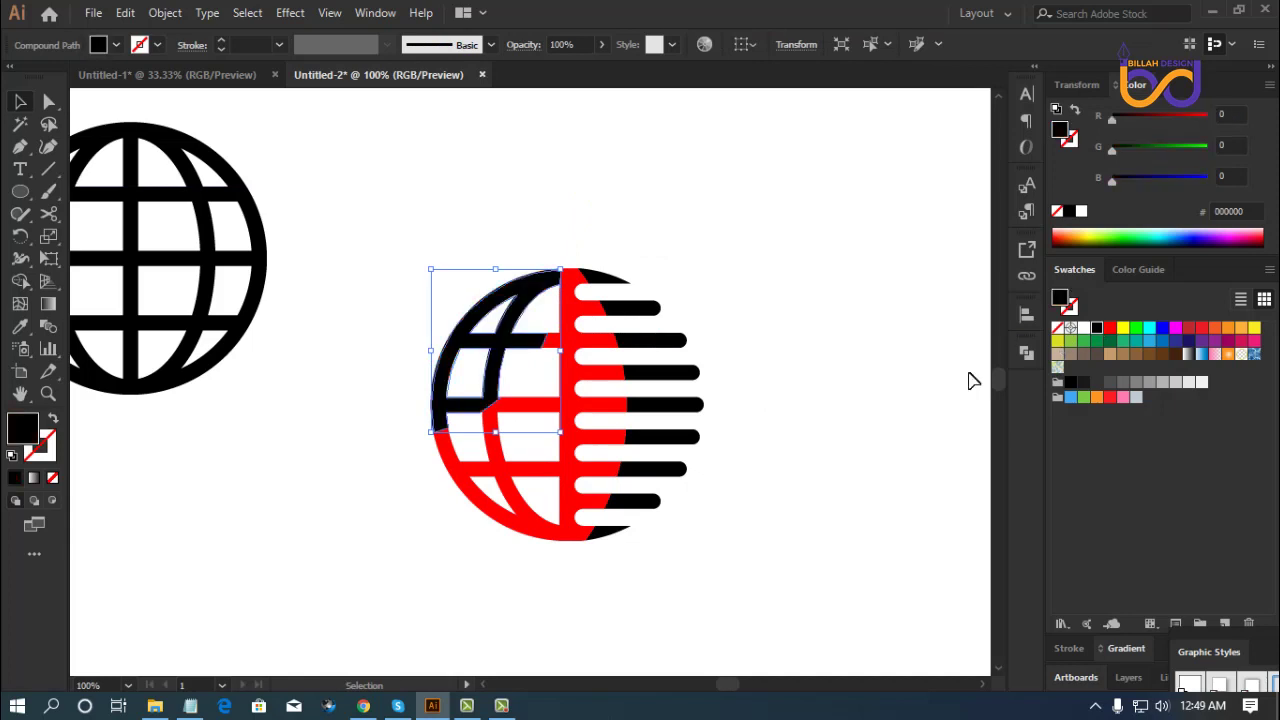
{"action": "left_click", "coordinate": [803, 486]}
{"action": "left_click_drag", "start_coordinate": [823, 517], "coordinate": [788, 465]}
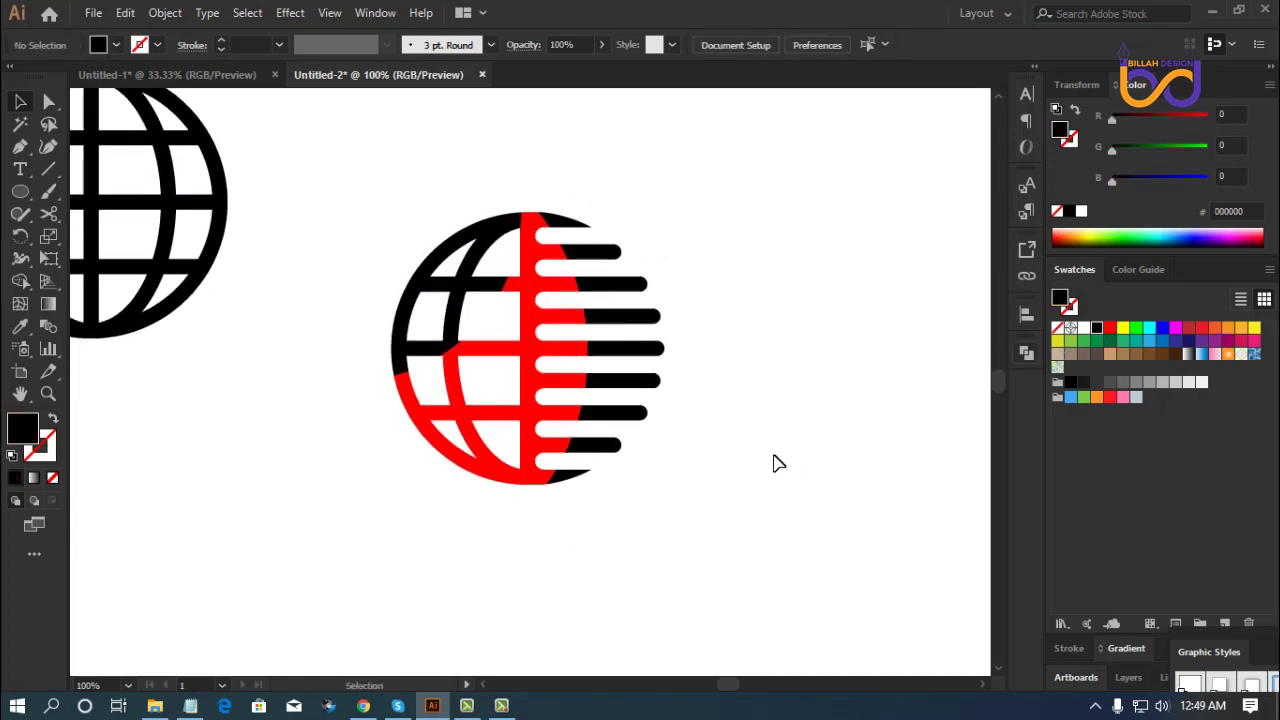
{"action": "left_click", "coordinate": [363, 708]}
{"action": "left_click", "coordinate": [700, 14]}
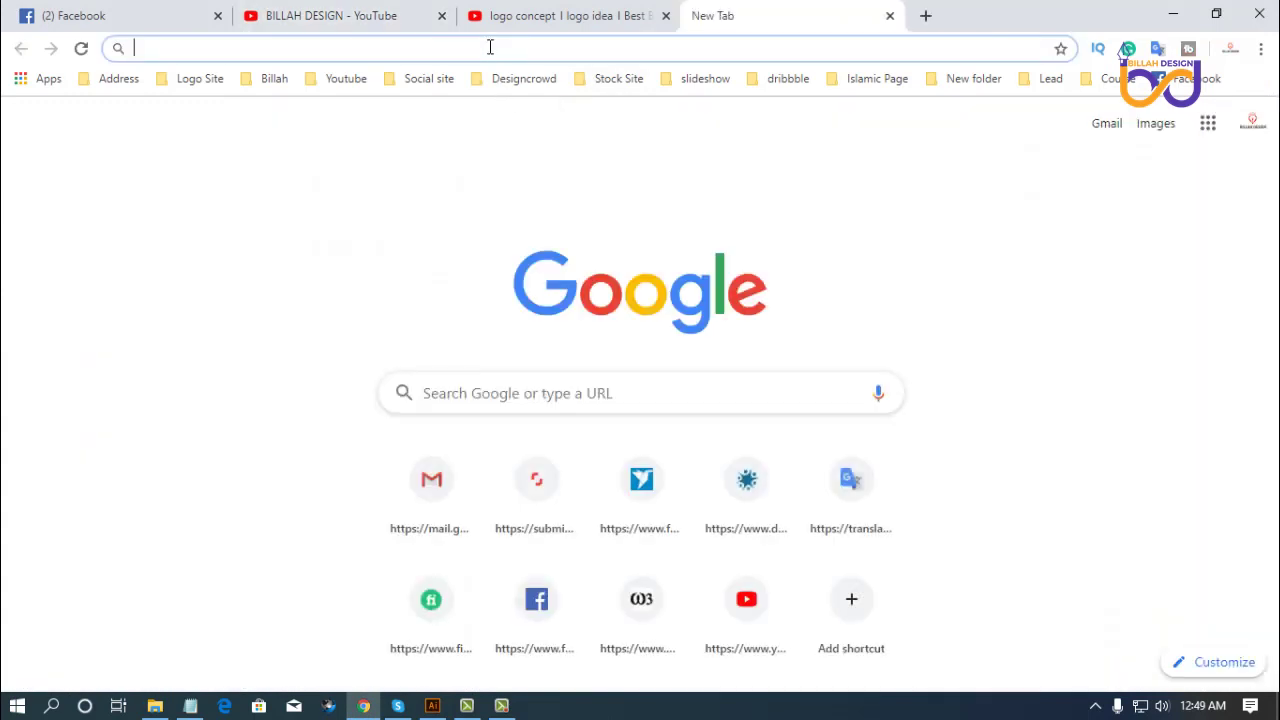
Search Google for blue color palette images and browse the results.
{"action": "type", "text": "blue"}
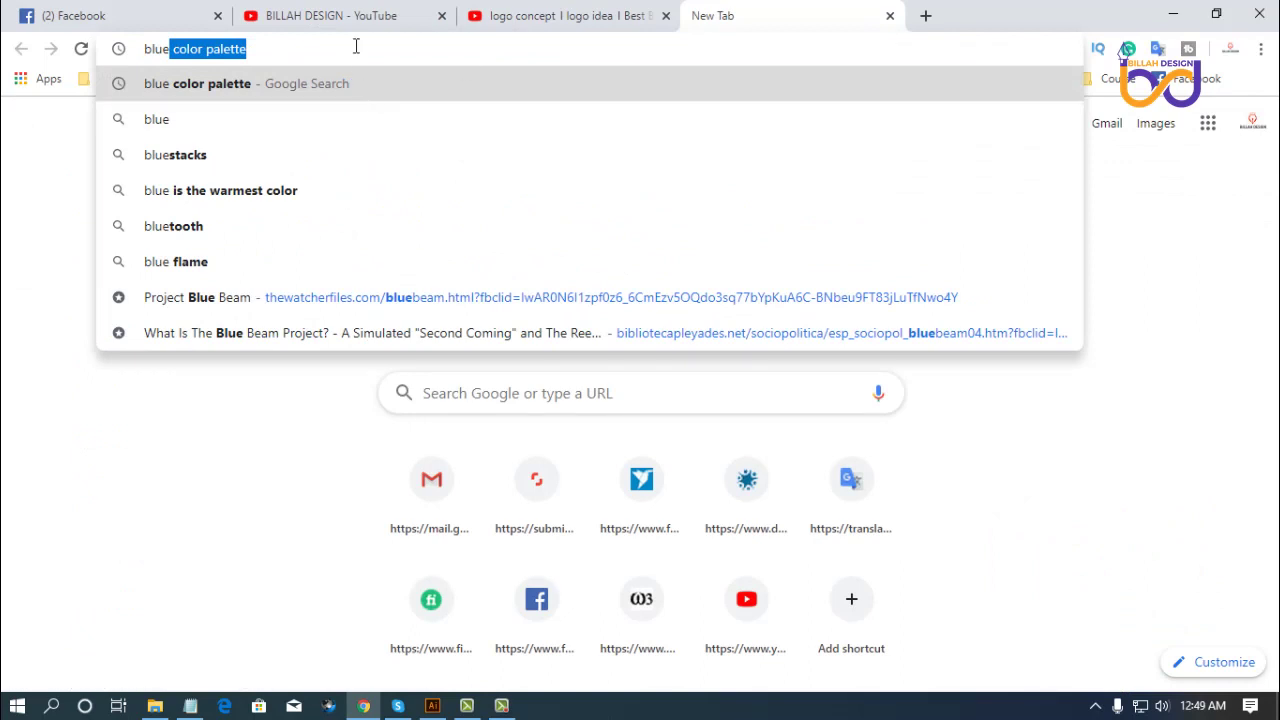
{"action": "key", "text": "Return"}
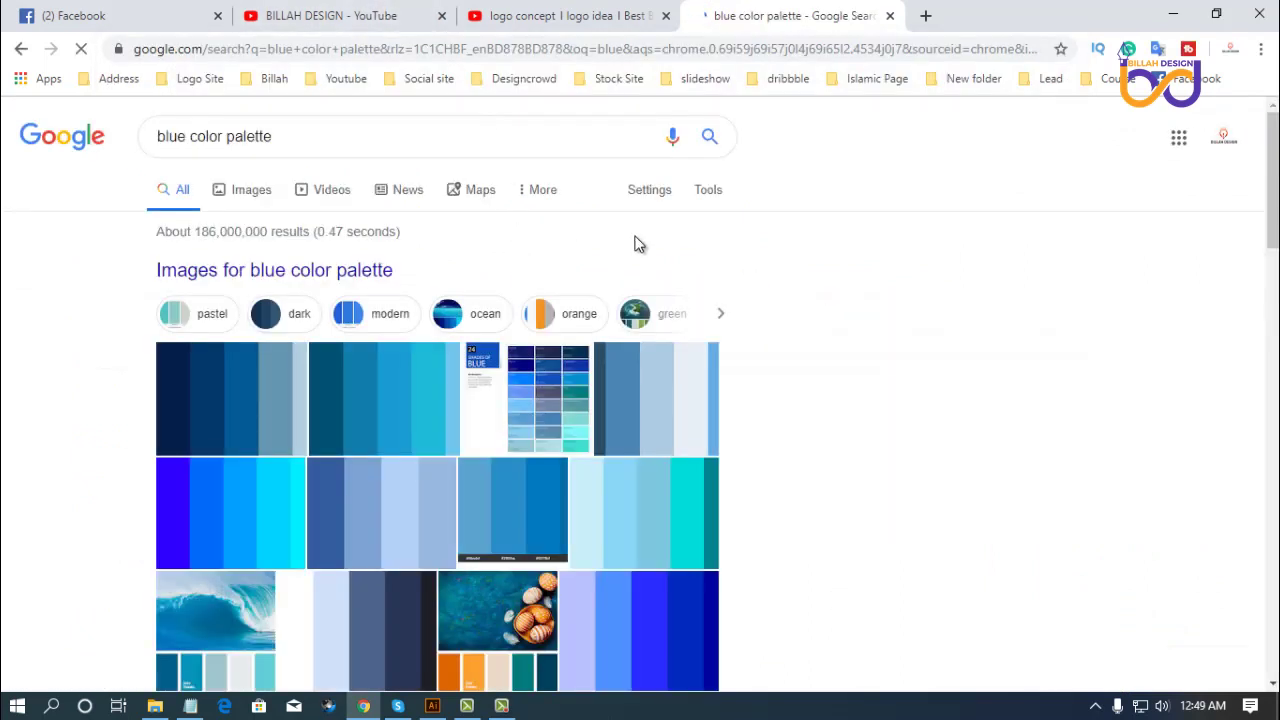
{"action": "scroll", "coordinate": [637, 245], "scroll_direction": "down", "scroll_amount": 2}
{"action": "scroll", "coordinate": [637, 245], "scroll_direction": "down", "scroll_amount": 2}
{"action": "scroll", "coordinate": [363, 329], "scroll_direction": "up", "scroll_amount": 2}
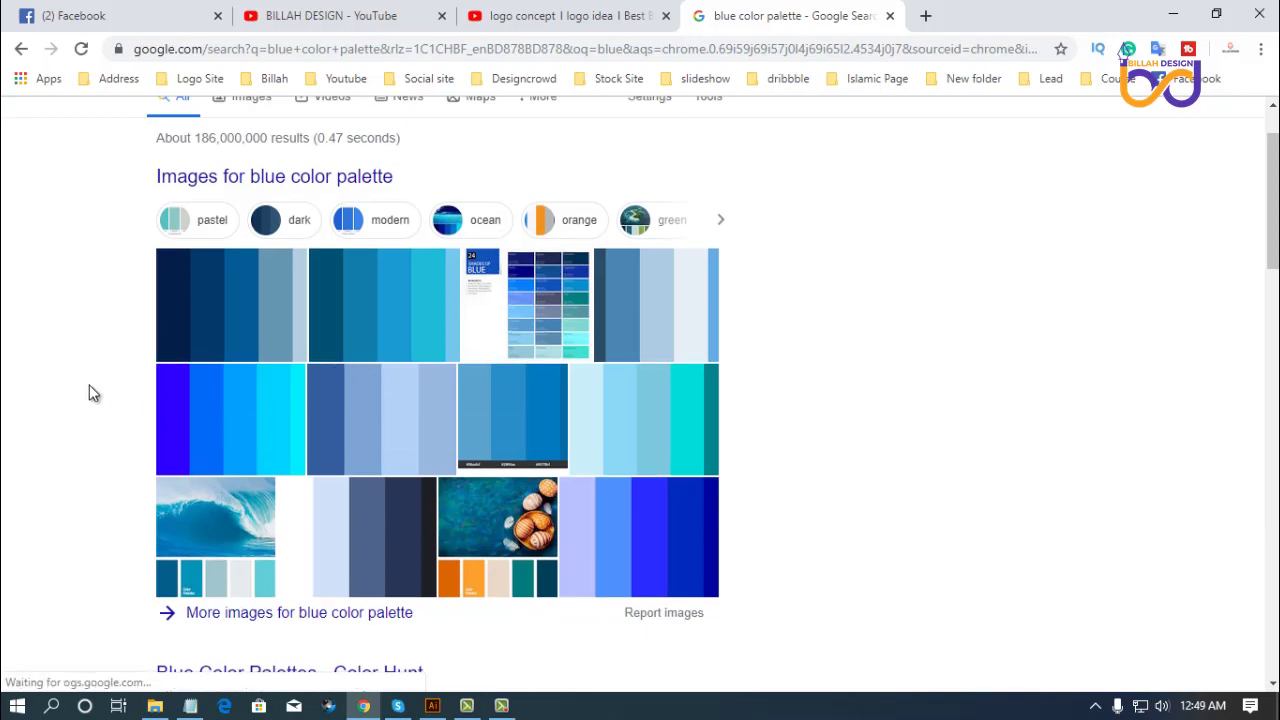
Capture one blue palette image with Lightshot and copy it to the clipboard.
{"action": "key", "text": "Print"}
{"action": "left_click_drag", "start_coordinate": [138, 346], "coordinate": [310, 489]}
{"action": "left_click", "coordinate": [242, 507]}
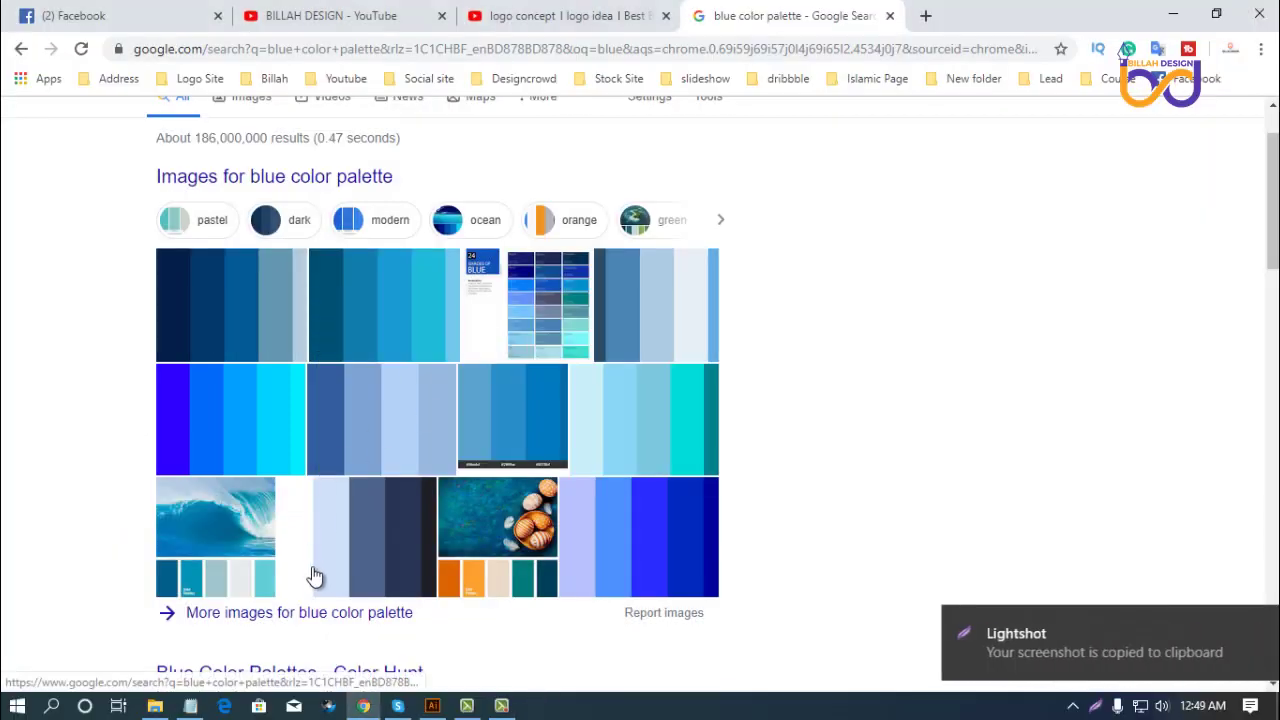
{"action": "left_click", "coordinate": [432, 705]}
{"action": "scroll", "coordinate": [654, 431], "scroll_direction": "down", "scroll_amount": 1}
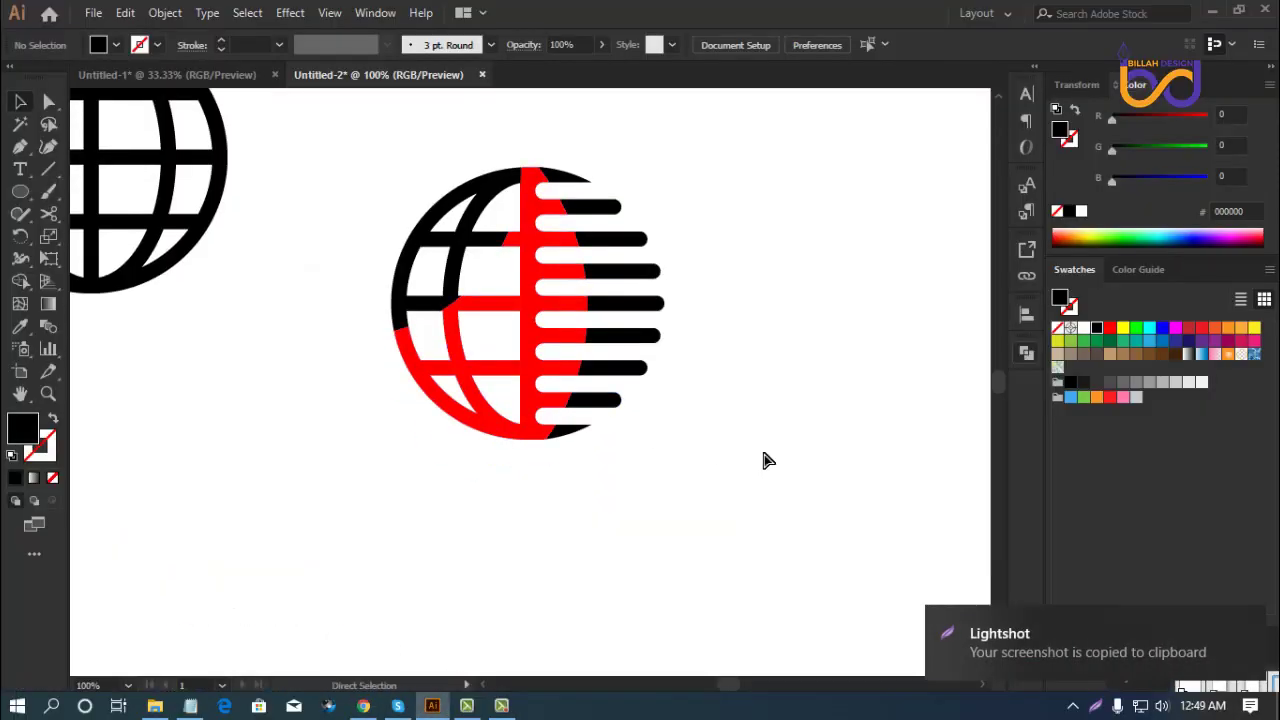
Paste the blue palette screenshot and drag it beside the globe.
{"action": "key", "text": "ctrl+v"}
{"action": "left_click_drag", "start_coordinate": [589, 380], "coordinate": [883, 288]}
{"action": "left_click", "coordinate": [855, 490]}
{"action": "left_click_drag", "start_coordinate": [843, 480], "coordinate": [814, 489]}
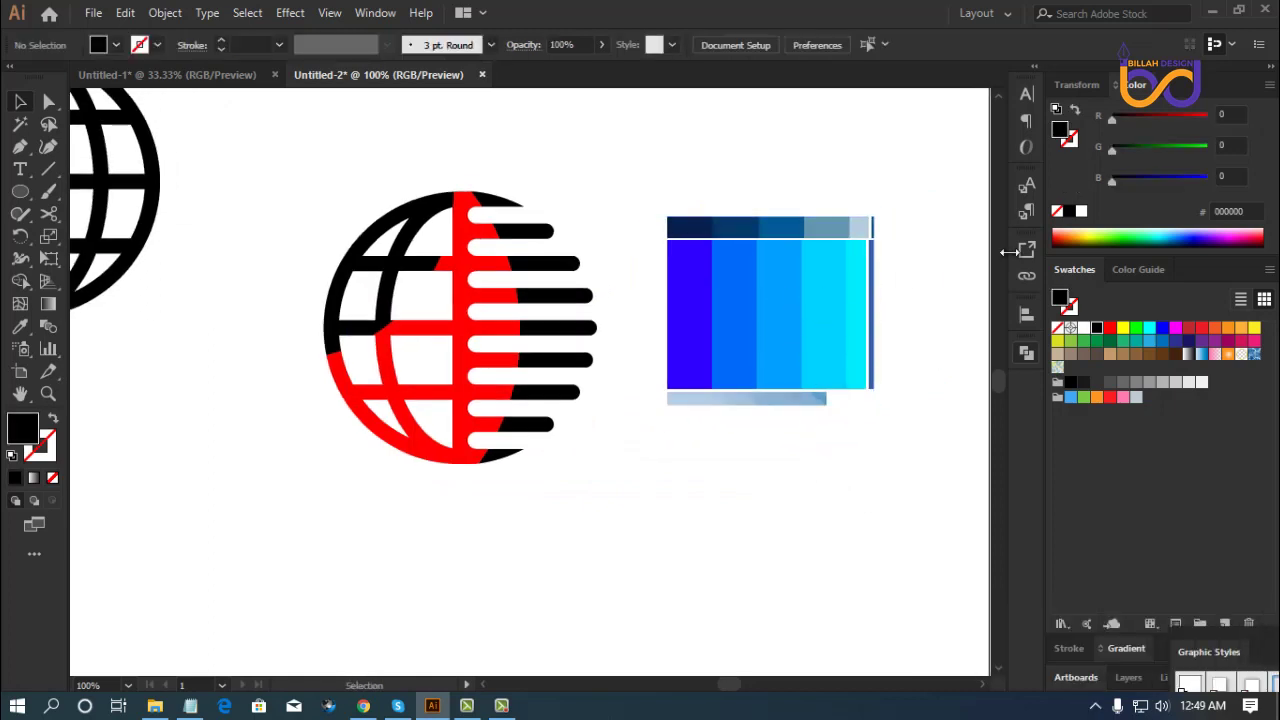
Shift the palette further up-right, then marquee-select all parts of the speed-lines globe.
{"action": "left_click_drag", "start_coordinate": [778, 308], "coordinate": [821, 285]}
{"action": "left_click", "coordinate": [755, 507]}
{"action": "left_click_drag", "start_coordinate": [756, 494], "coordinate": [766, 490]}
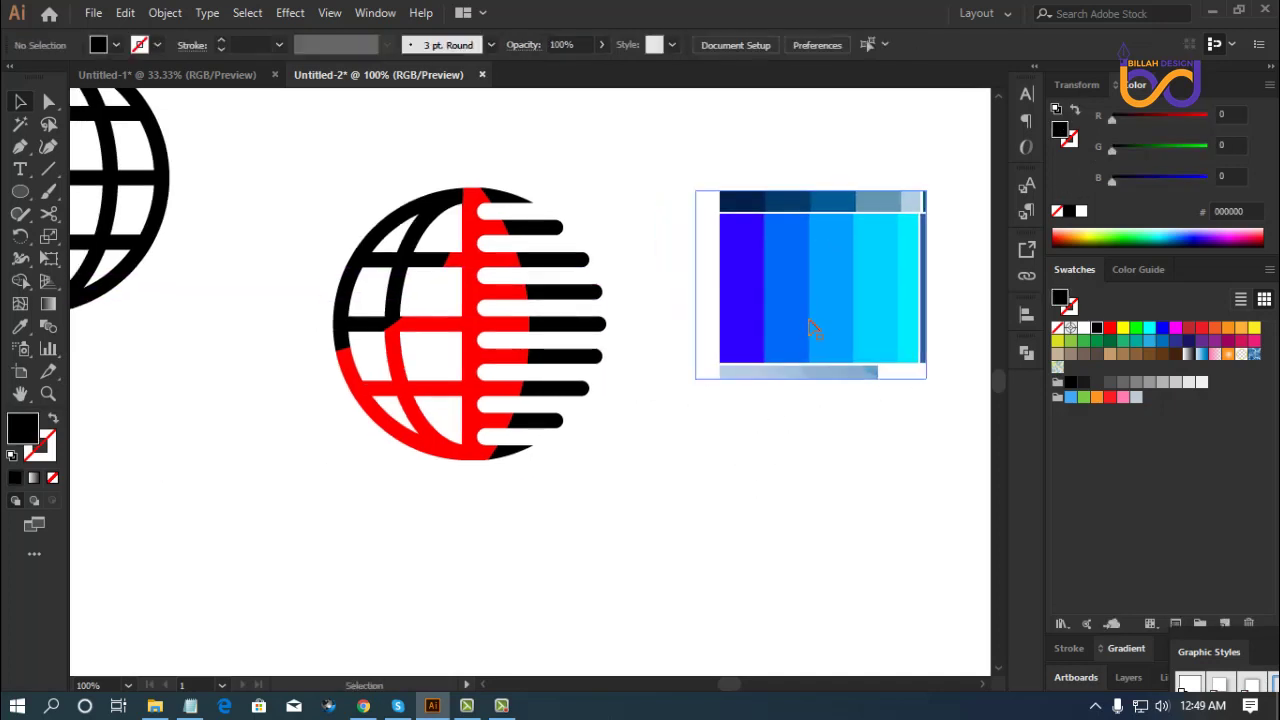
{"action": "left_click", "coordinate": [815, 318]}
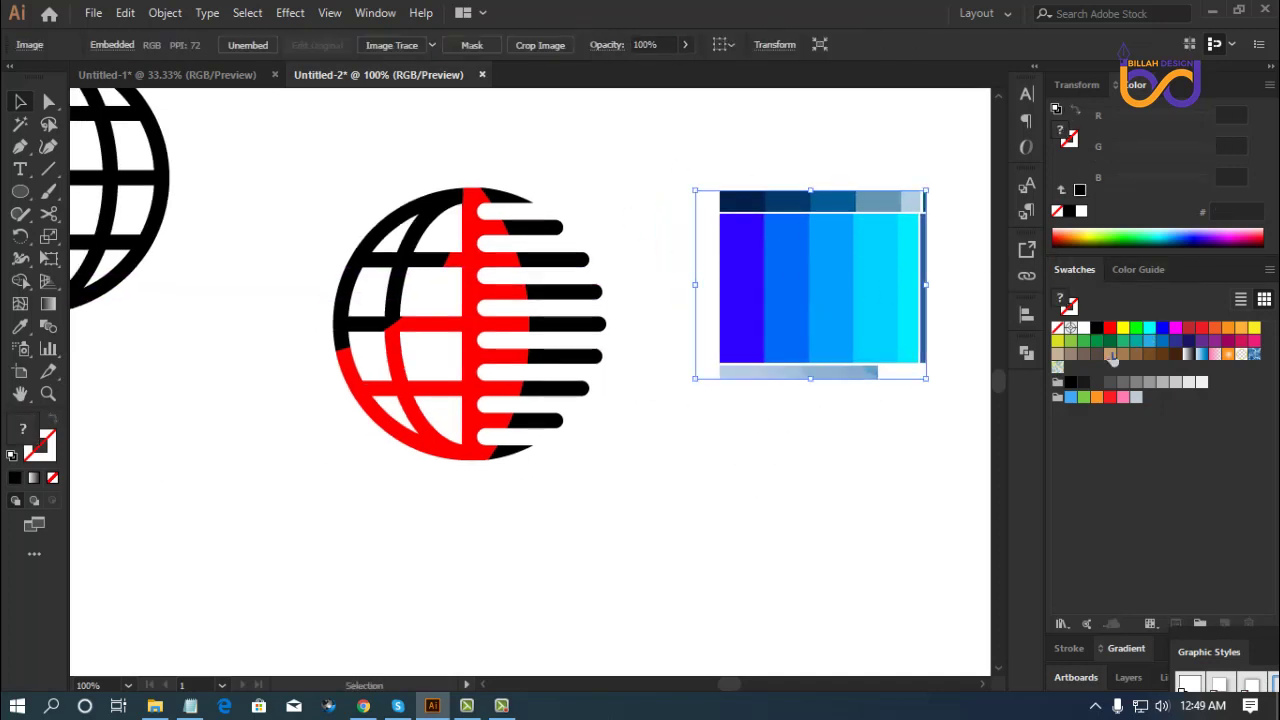
{"action": "left_click", "coordinate": [713, 486]}
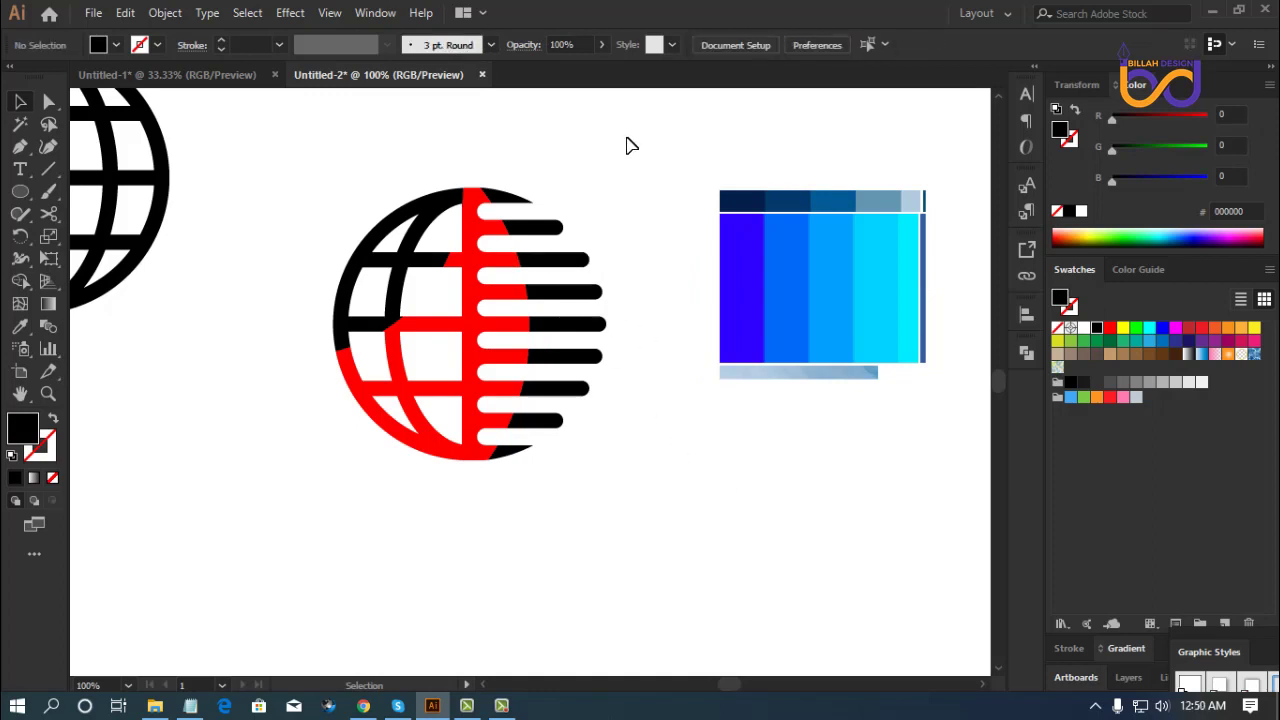
{"action": "left_click_drag", "start_coordinate": [628, 139], "coordinate": [341, 518]}
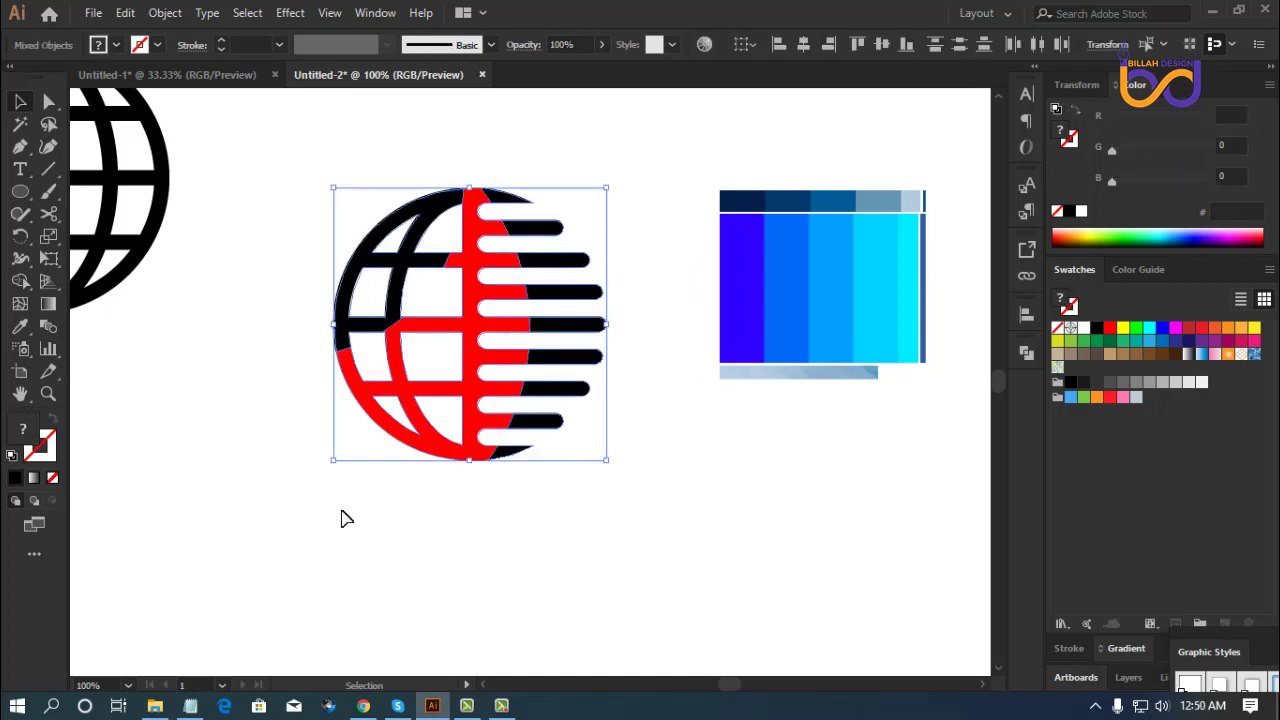
Fill the globe with light blue 03A0FF sampled from the palette.
{"action": "left_click", "coordinate": [21, 330]}
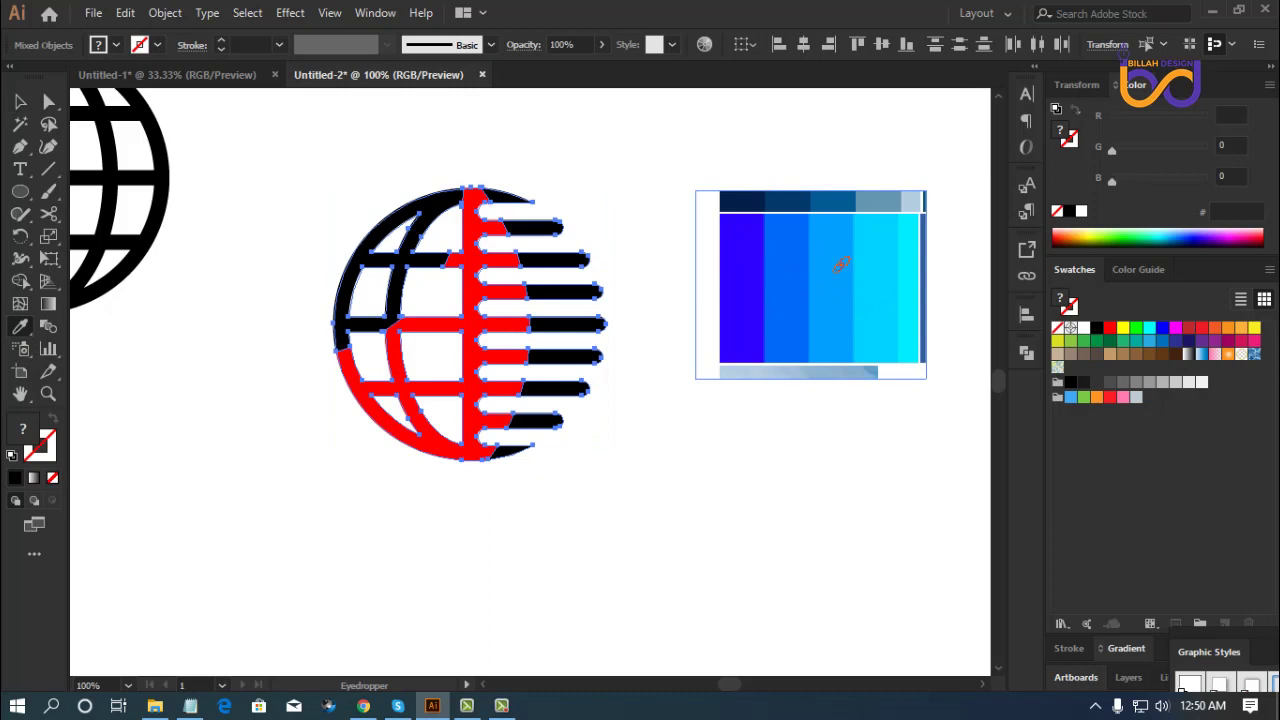
{"action": "left_click", "coordinate": [836, 268]}
{"action": "left_click", "coordinate": [21, 102]}
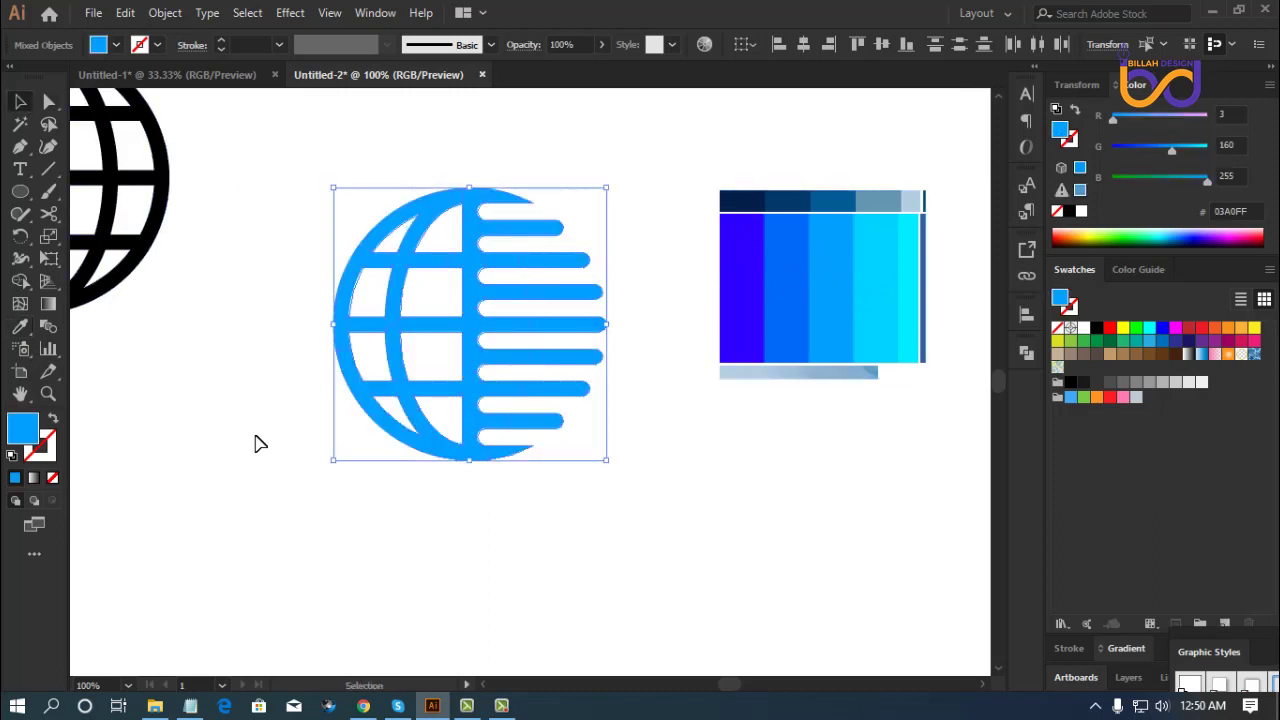
{"action": "left_click", "coordinate": [254, 443]}
Recolour the globe's left half darker blue 016AFB from the palette.
{"action": "left_click", "coordinate": [414, 449]}
{"action": "left_click", "coordinate": [21, 330]}
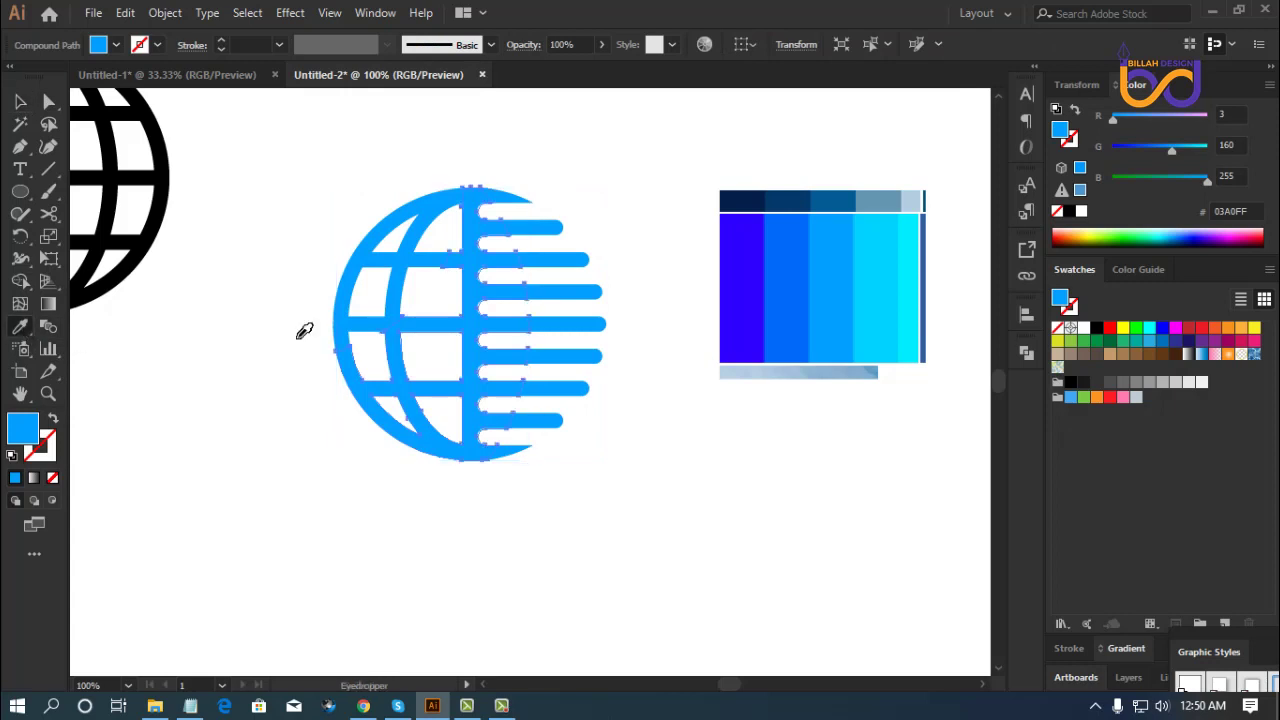
{"action": "left_click", "coordinate": [774, 268]}
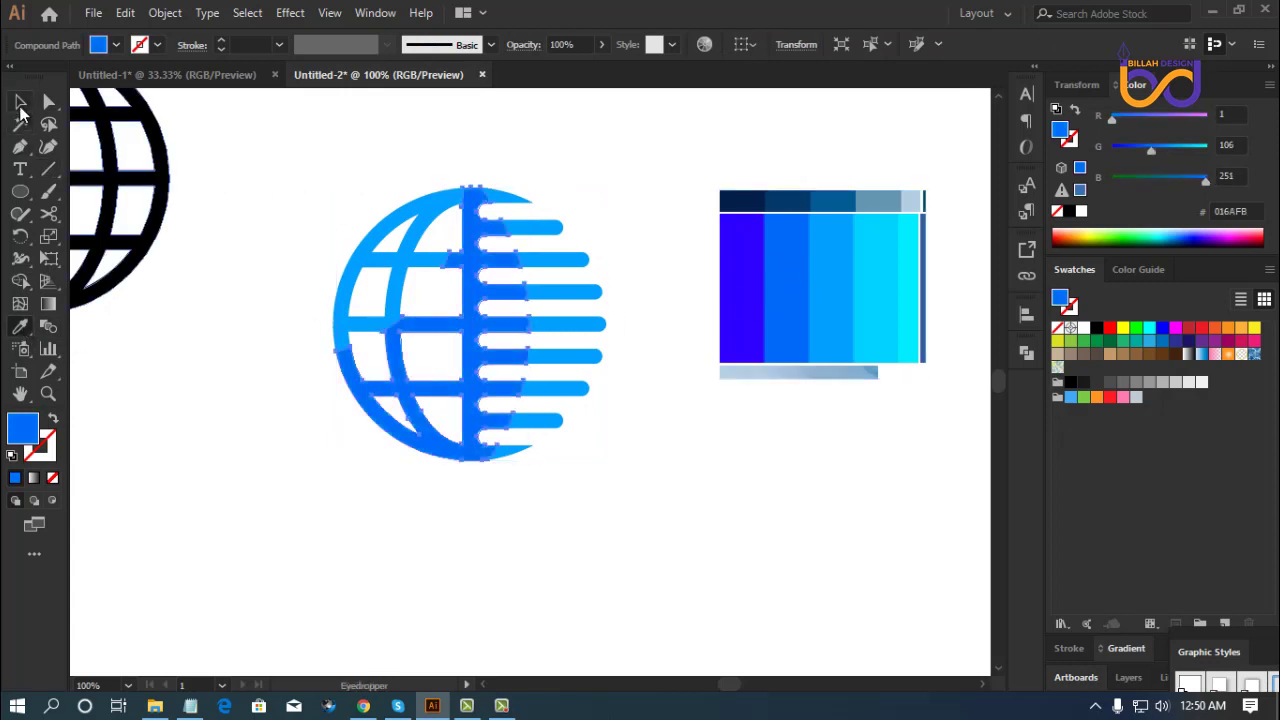
{"action": "left_click", "coordinate": [20, 104]}
Recolour the globe's upper-left piece with the strip's purple 2F00FF.
{"action": "left_click", "coordinate": [266, 143]}
{"action": "left_click", "coordinate": [414, 271]}
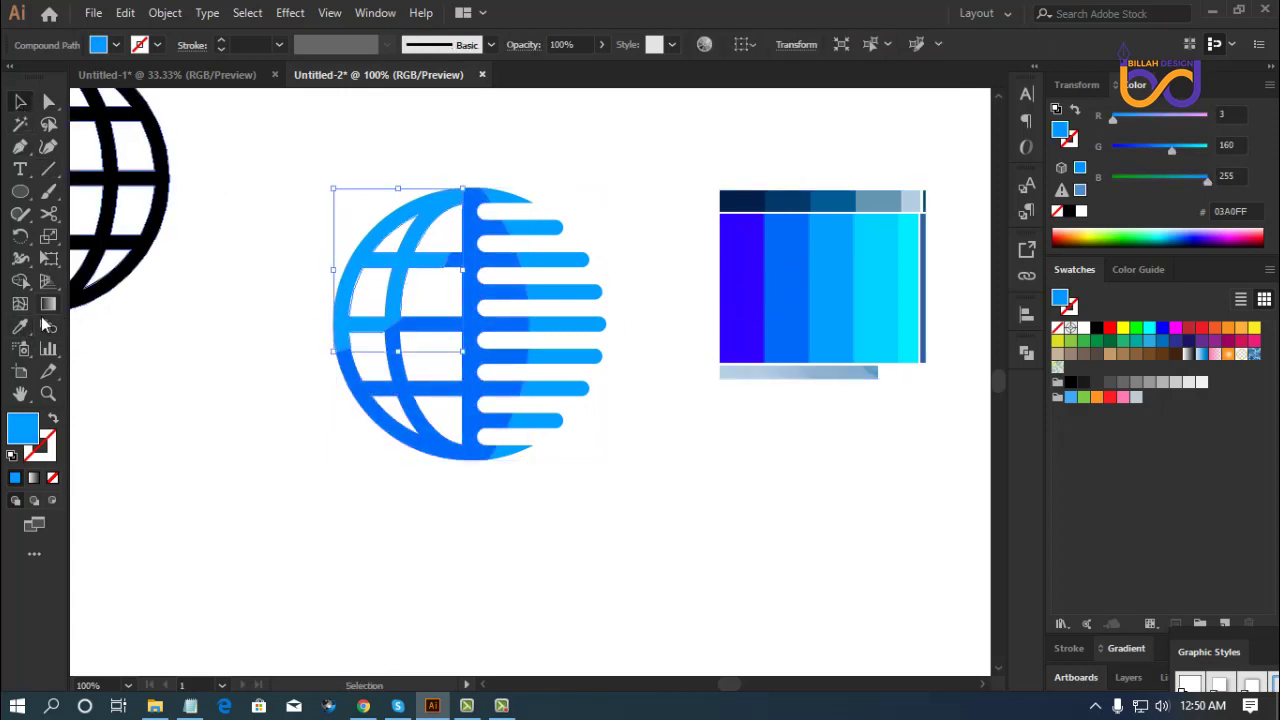
{"action": "left_click", "coordinate": [20, 326]}
{"action": "left_click", "coordinate": [740, 254]}
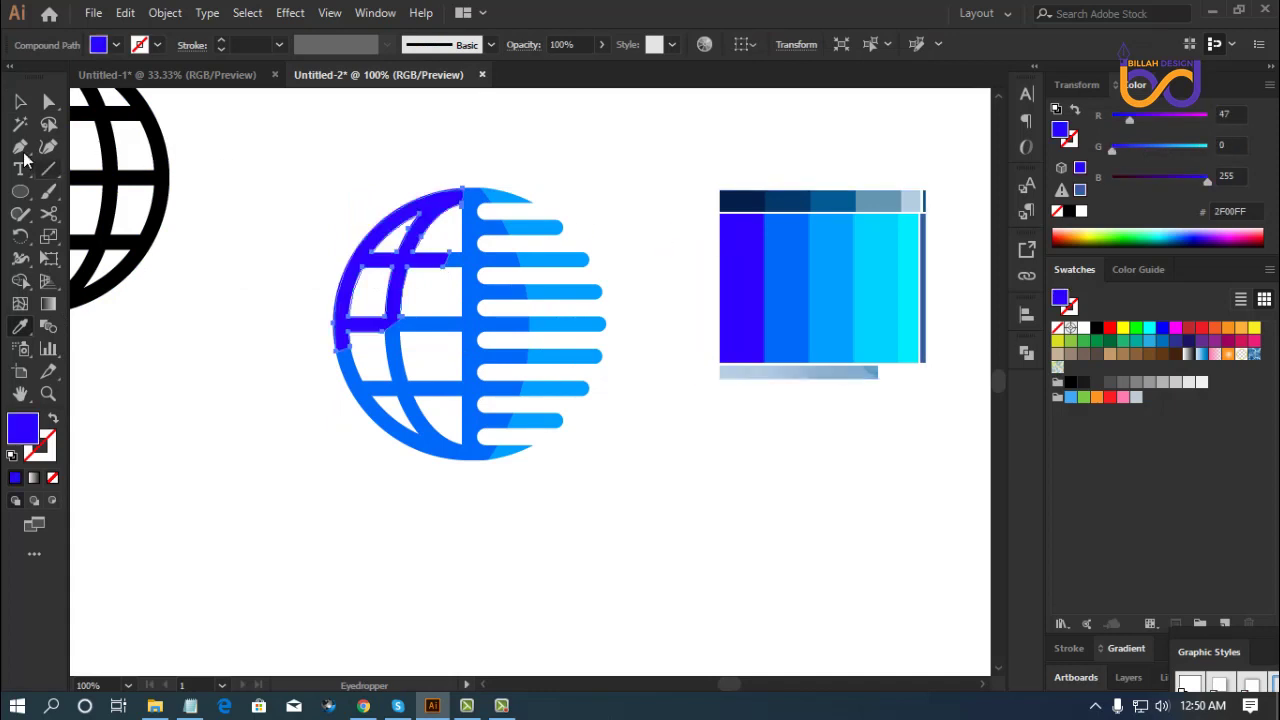
{"action": "left_click", "coordinate": [20, 101]}
Delete the colour-strip reference image and zoom out to the whole artboard.
{"action": "left_click", "coordinate": [303, 246]}
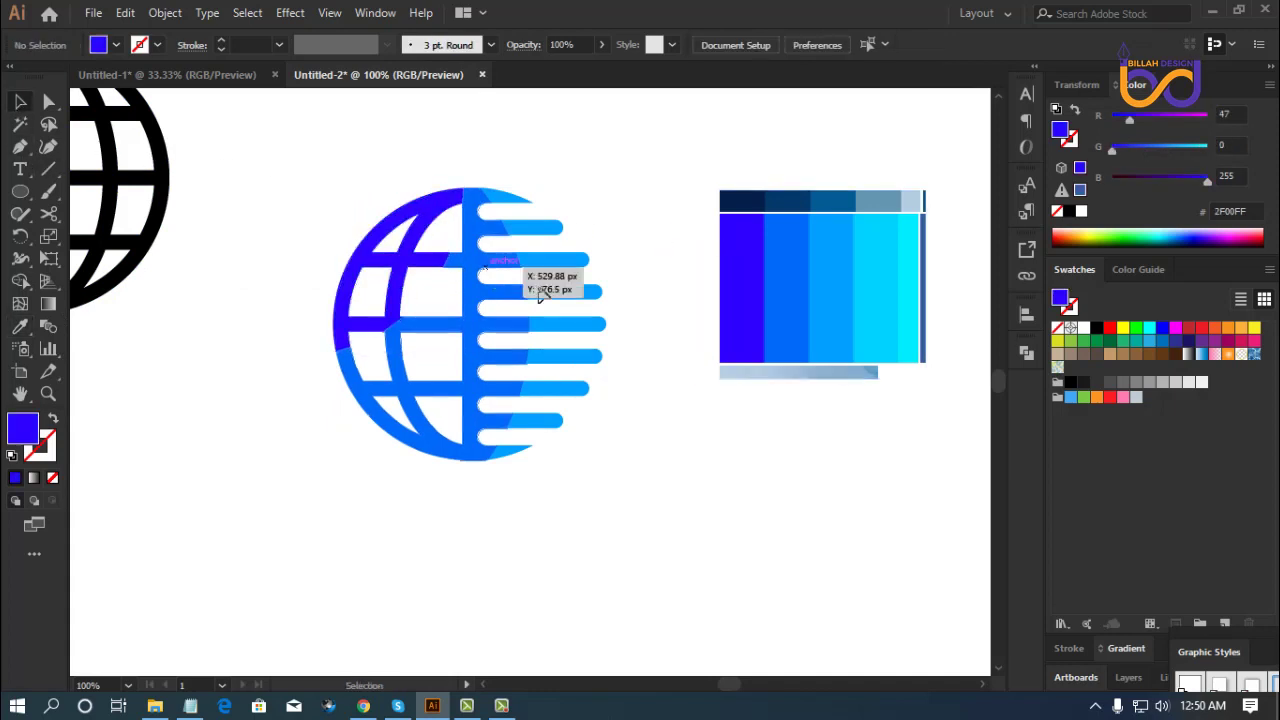
{"action": "left_click_drag", "start_coordinate": [806, 378], "coordinate": [830, 443]}
{"action": "key", "text": "Delete"}
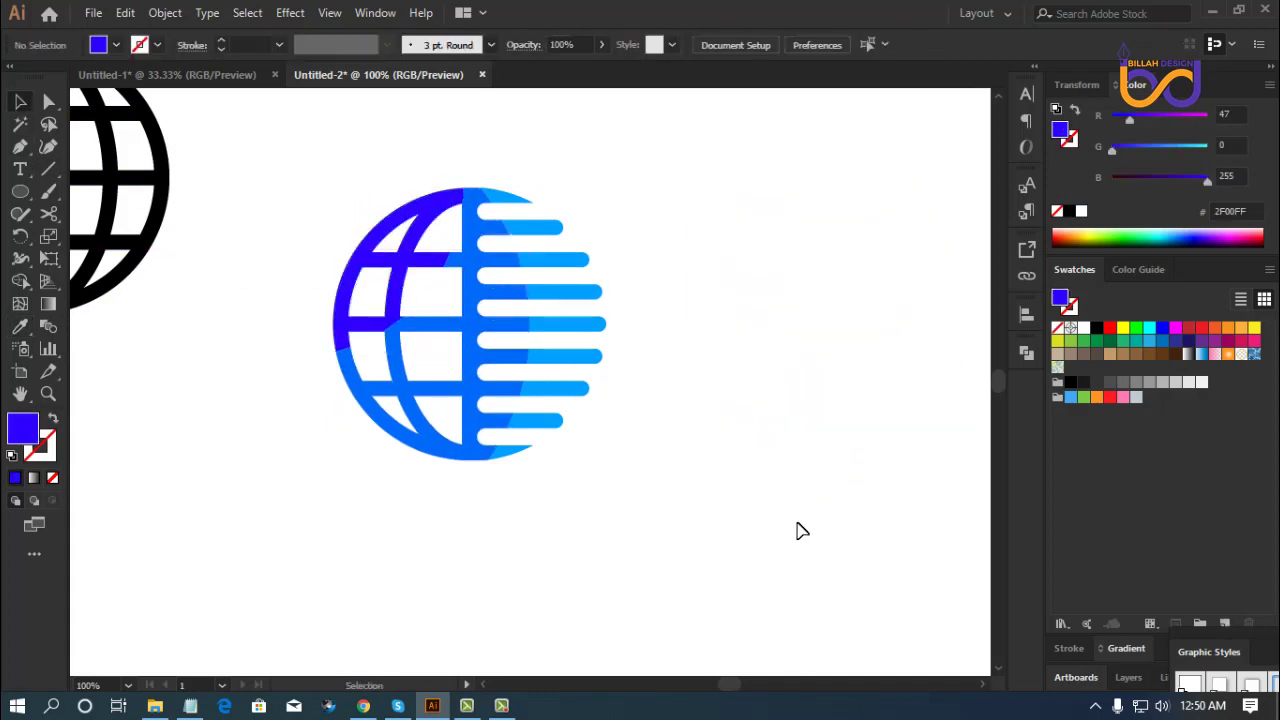
{"action": "key", "text": "ctrl+minus"}
{"action": "key", "text": "ctrl+minus"}
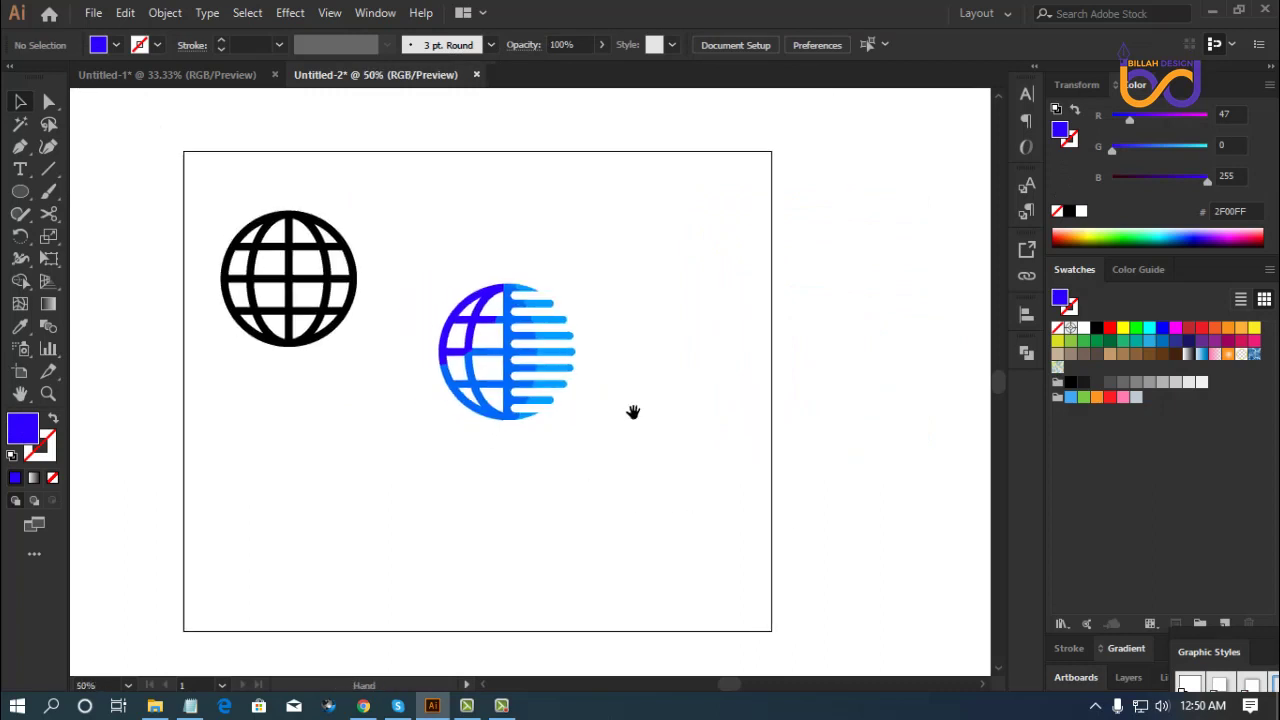
Group the blue globe's pieces and nudge the black globe slightly upward.
{"action": "left_click_drag", "start_coordinate": [543, 392], "coordinate": [520, 488]}
{"action": "key", "text": "a"}
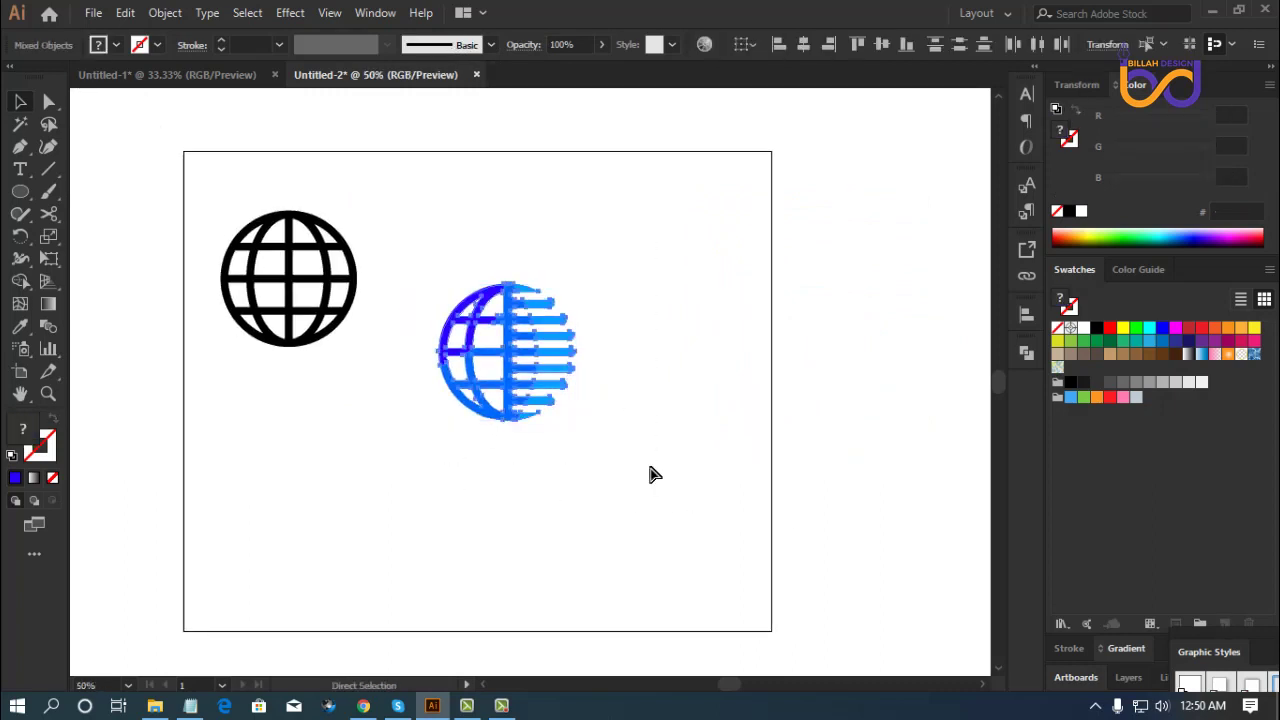
{"action": "key", "text": "ctrl+g"}
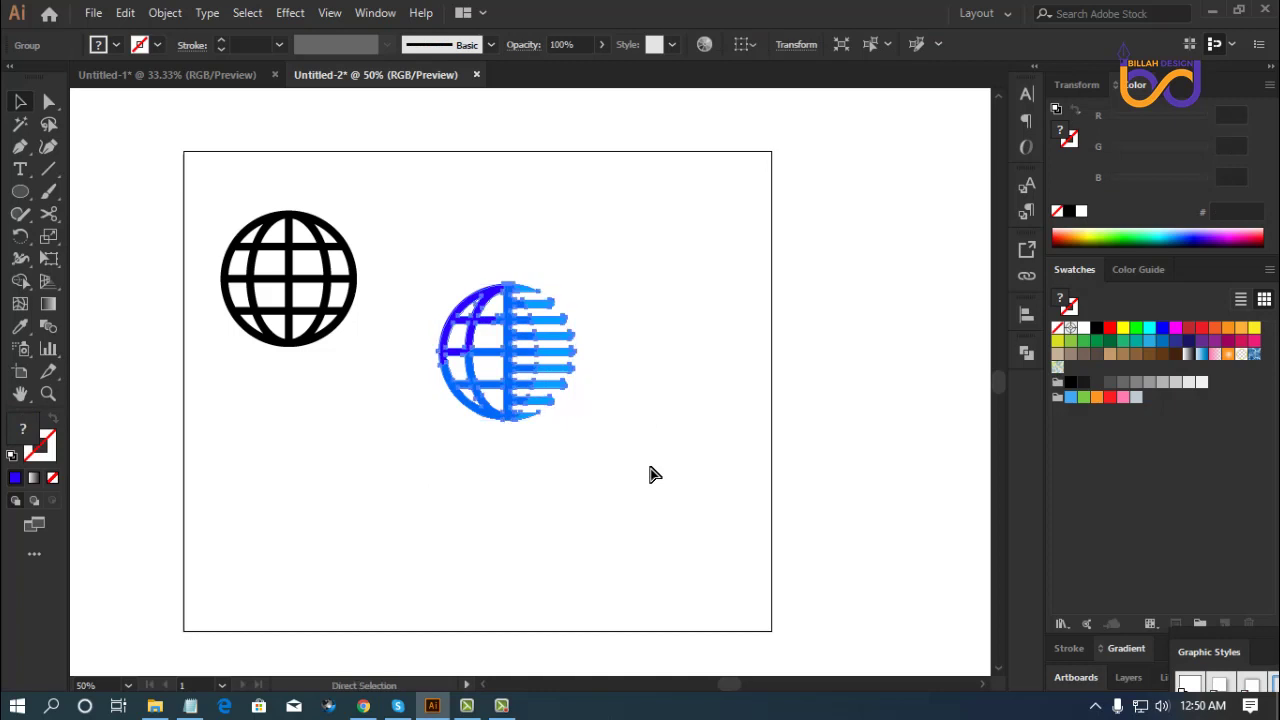
{"action": "key", "text": "ctrl+plus"}
{"action": "key", "text": "ctrl+plus"}
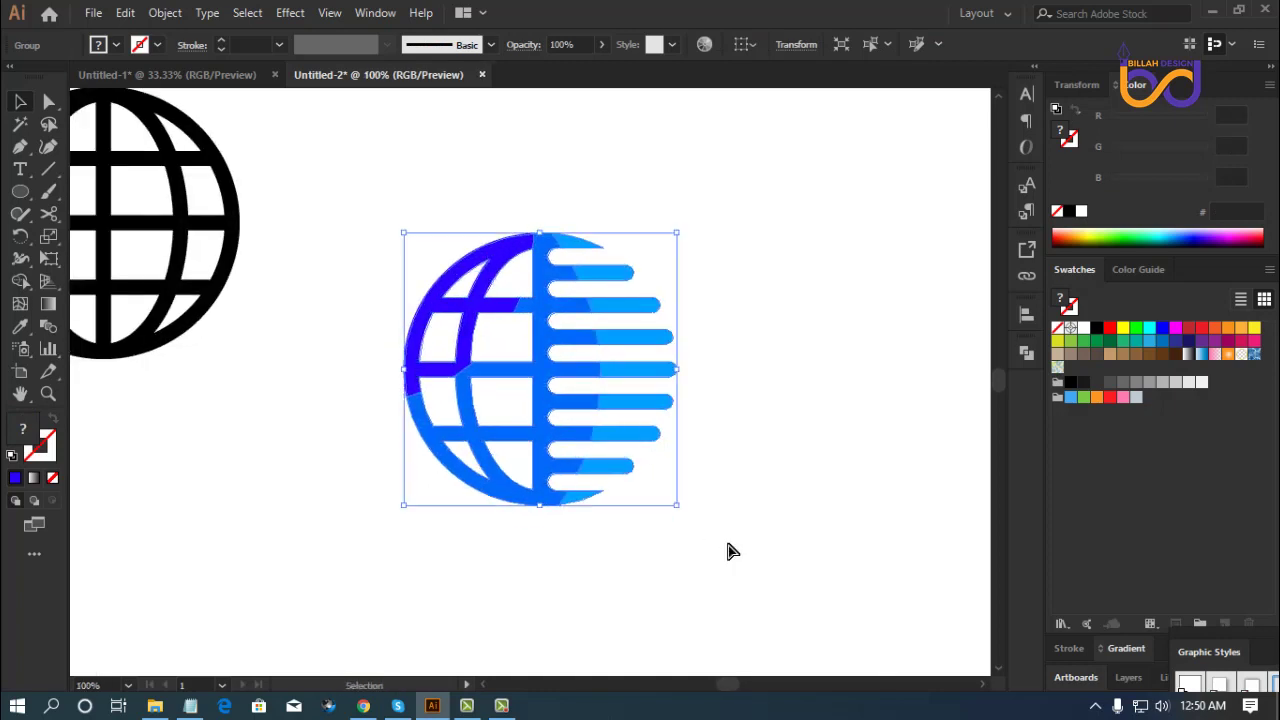
{"action": "key", "text": "ctrl+minus"}
{"action": "key", "text": "ctrl+minus"}
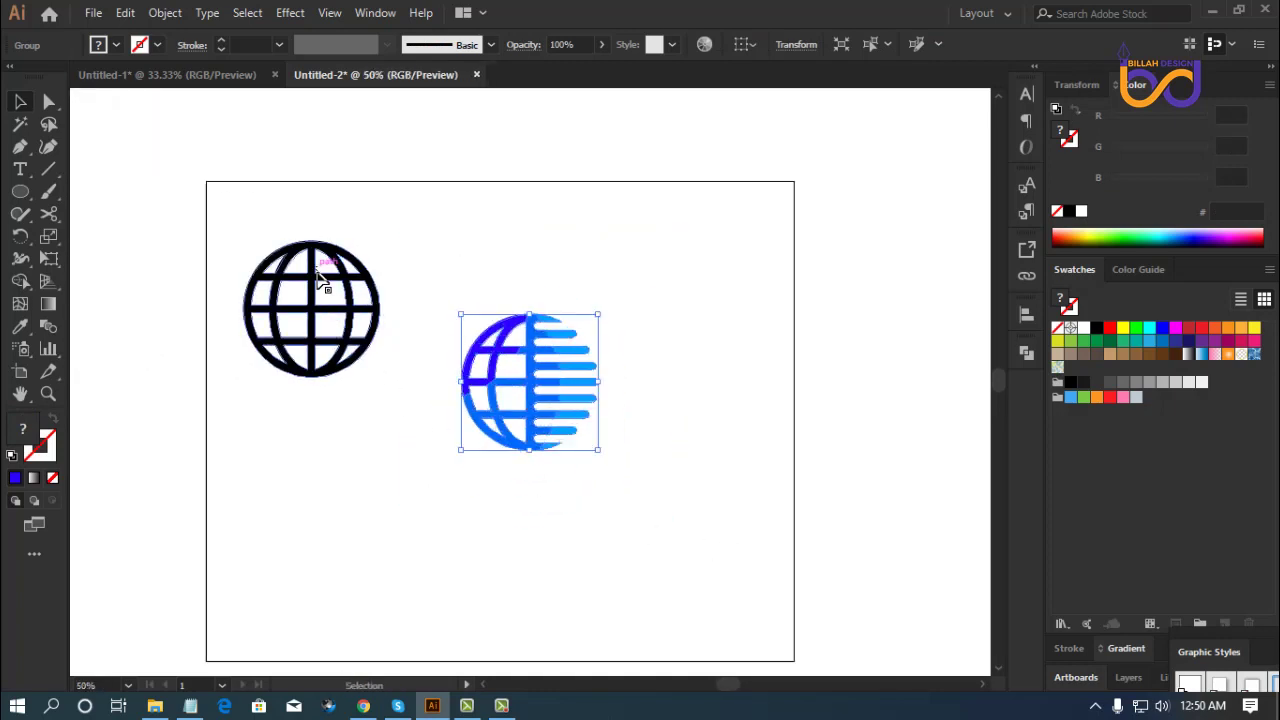
{"action": "left_click_drag", "start_coordinate": [313, 283], "coordinate": [301, 247]}
{"action": "left_click", "coordinate": [483, 524]}
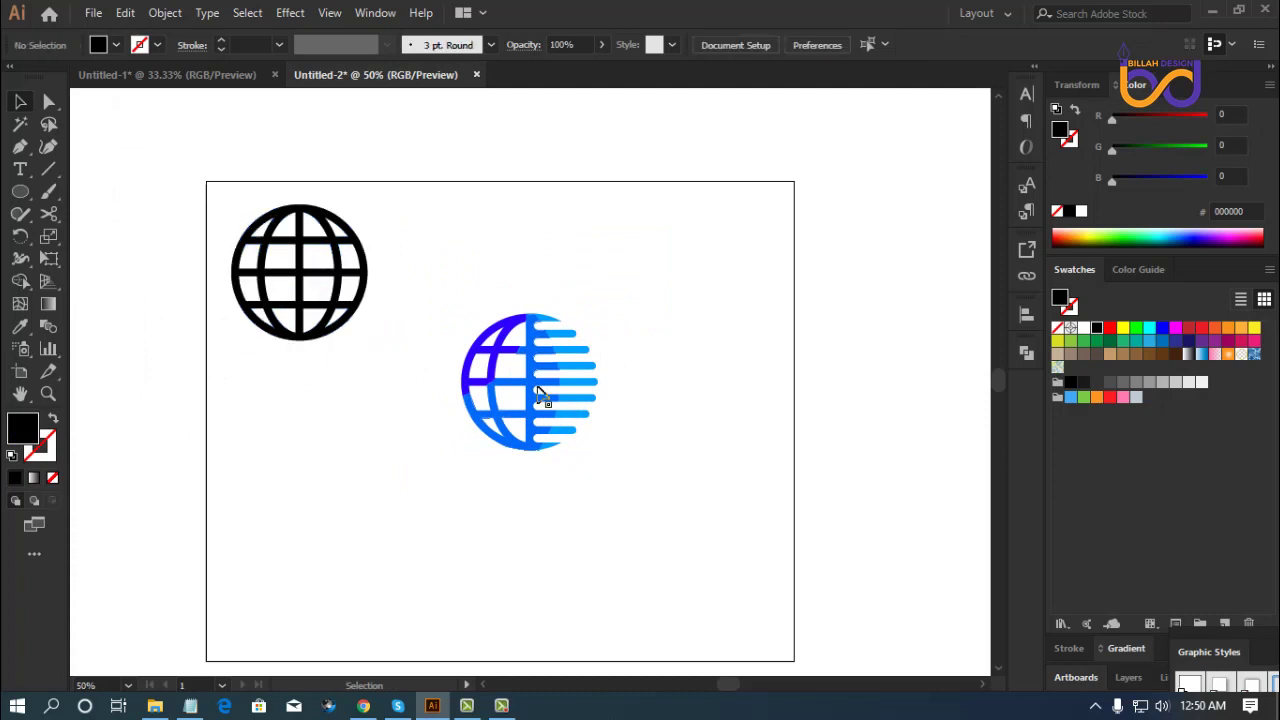
Alt-drag a copy of the blue globe to the top right, shifting the centre globe left.
{"action": "left_click_drag", "start_coordinate": [541, 390], "coordinate": [706, 270]}
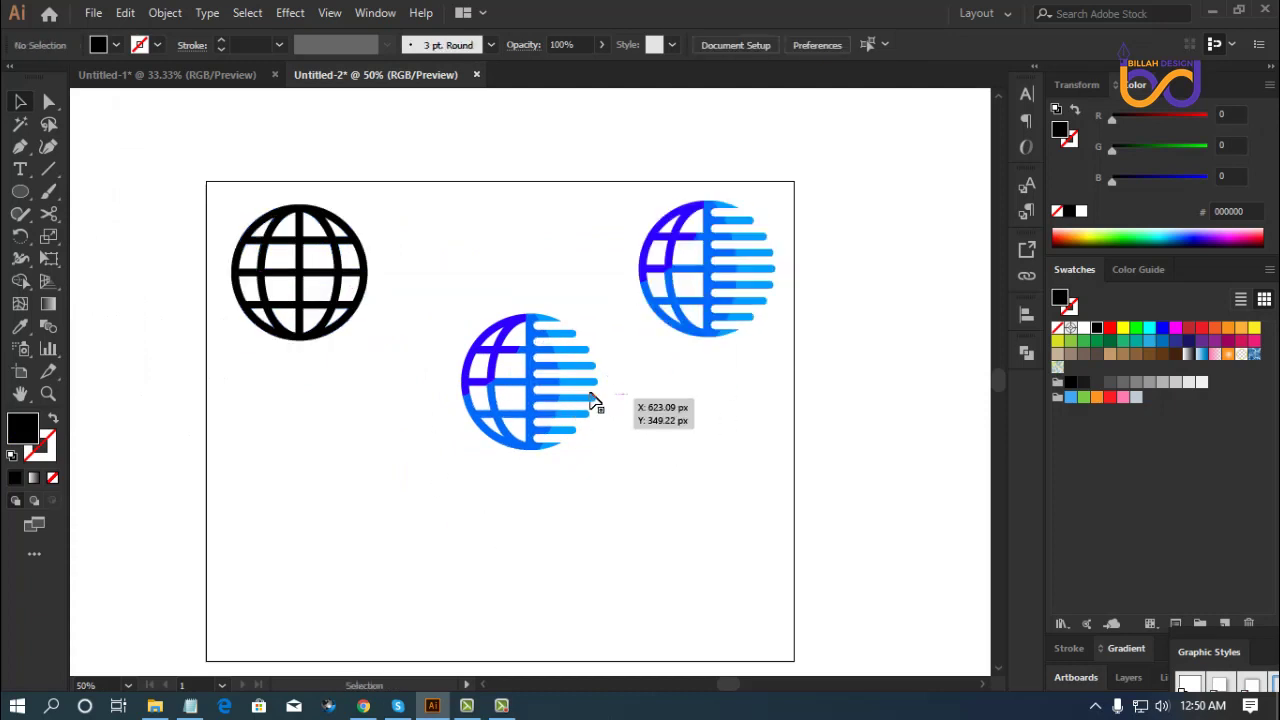
{"action": "left_click_drag", "start_coordinate": [597, 382], "coordinate": [577, 386]}
{"action": "left_click", "coordinate": [675, 465]}
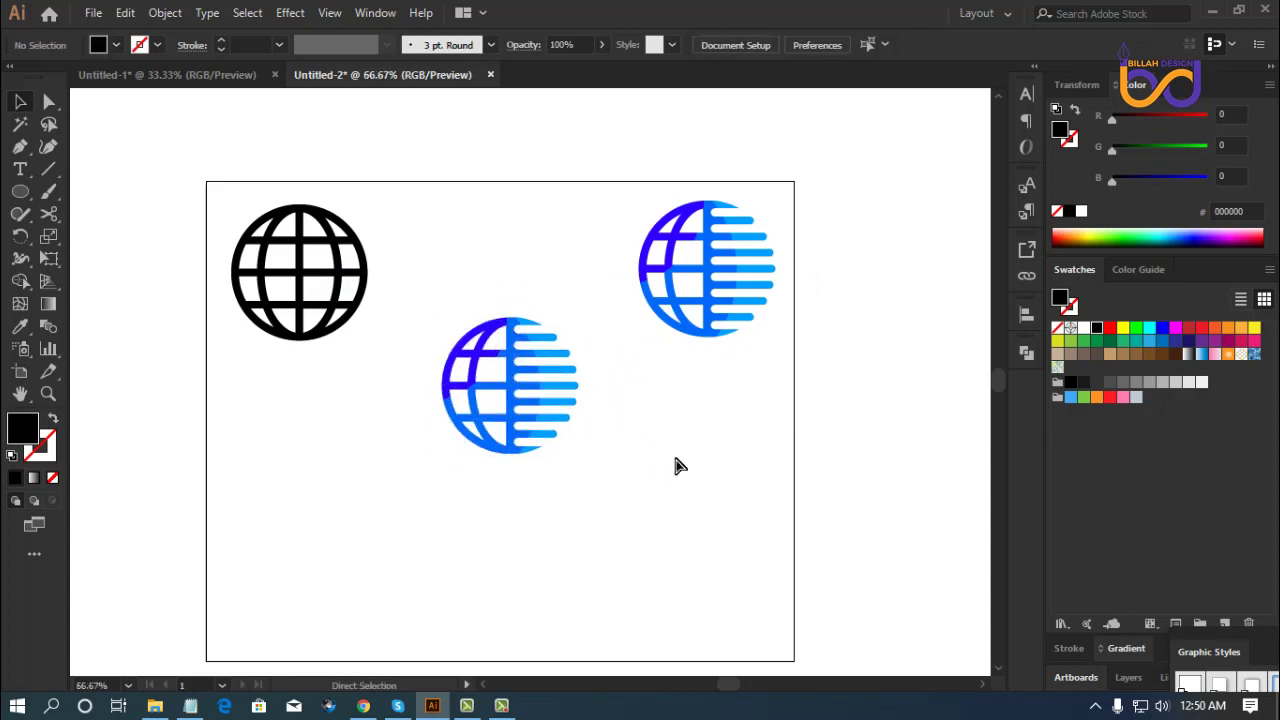
{"action": "key", "text": "ctrl+1"}
{"action": "left_click_drag", "start_coordinate": [708, 531], "coordinate": [708, 498]}
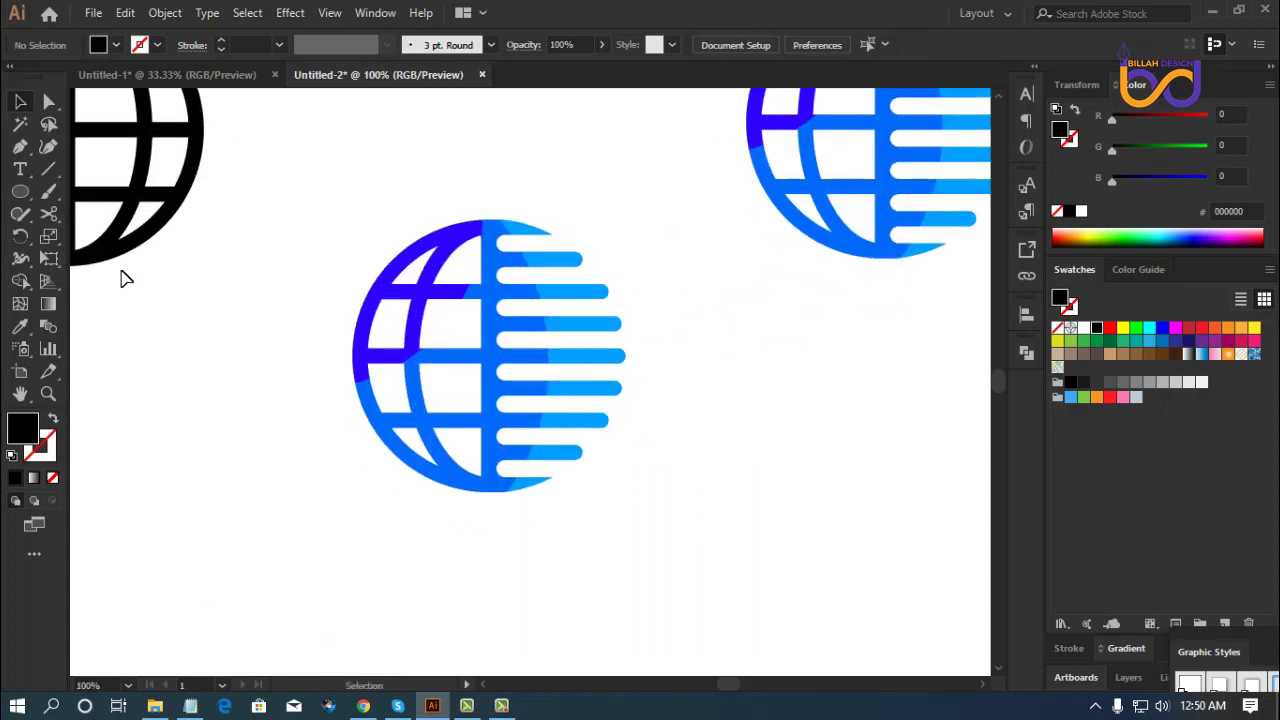
Draw a circle around the centre globe and swap it to a black outline.
{"action": "left_click", "coordinate": [20, 191]}
{"action": "left_click_drag", "start_coordinate": [493, 348], "coordinate": [652, 506]}
{"action": "left_click", "coordinate": [20, 101]}
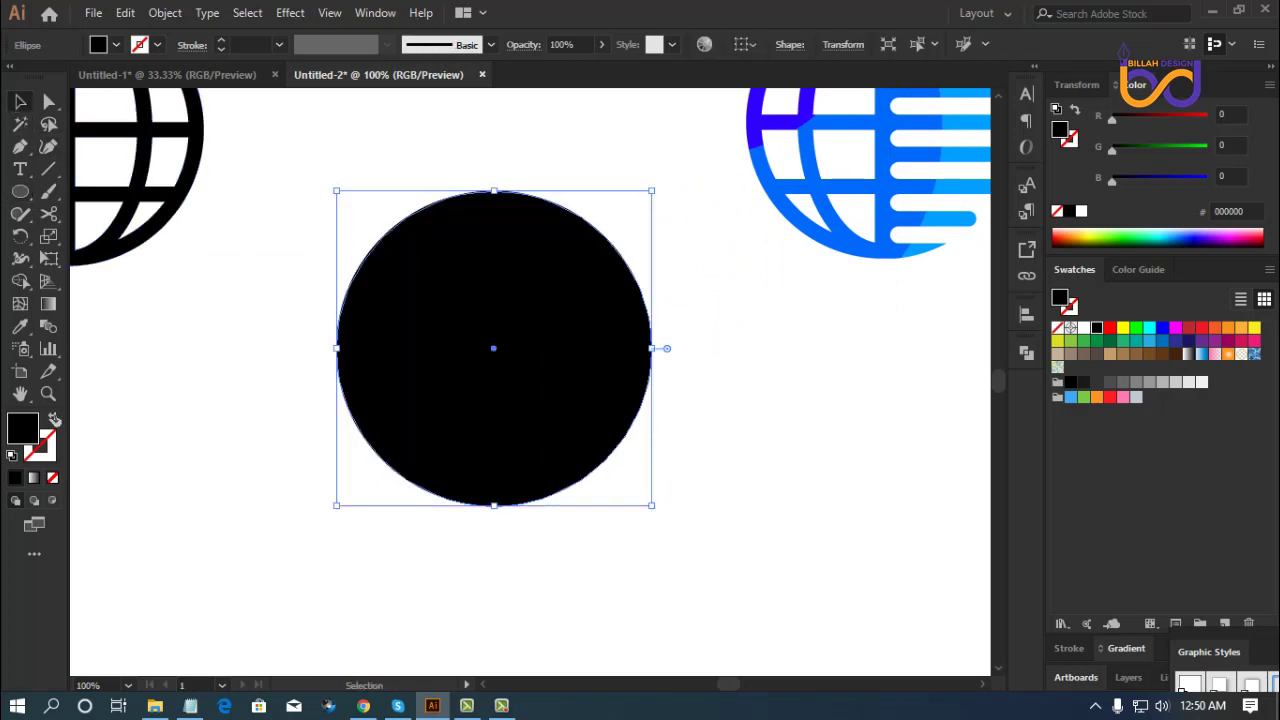
{"action": "left_click", "coordinate": [54, 420]}
Align the globe horizontally and vertically centred inside the circle.
{"action": "scroll", "coordinate": [249, 44], "scroll_direction": "up", "scroll_amount": 4}
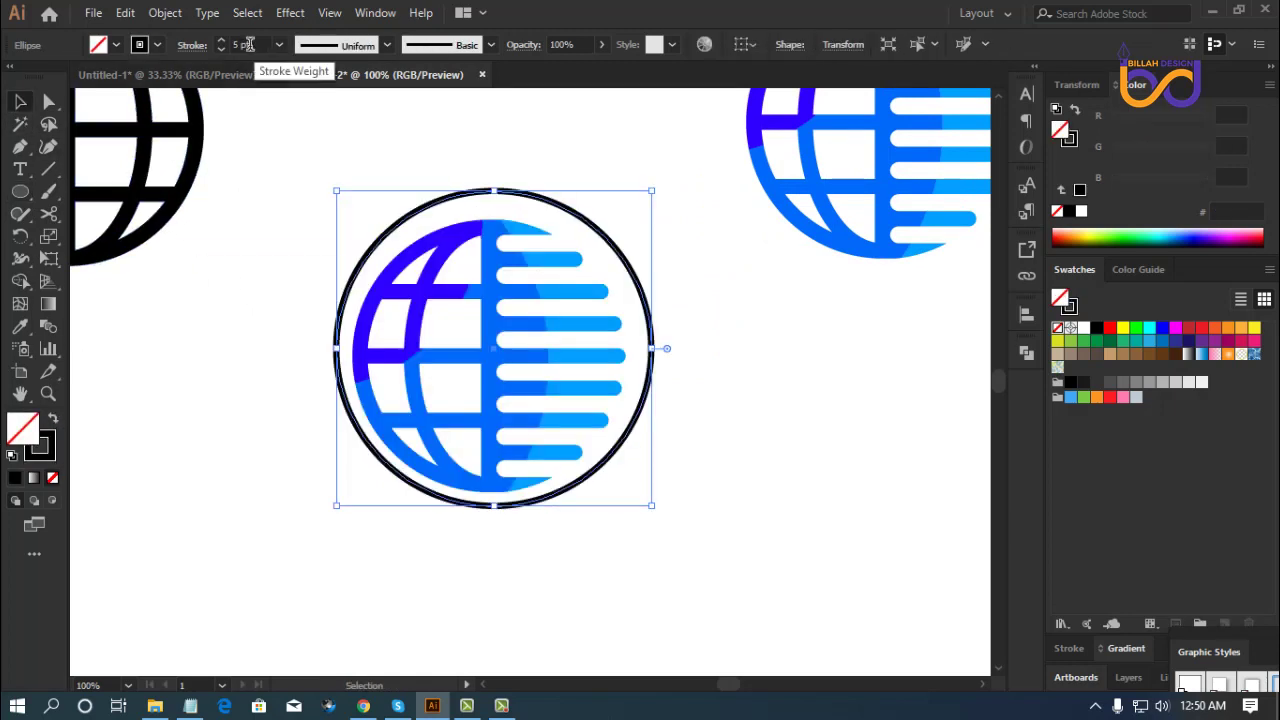
{"action": "left_click_drag", "start_coordinate": [323, 163], "coordinate": [668, 383]}
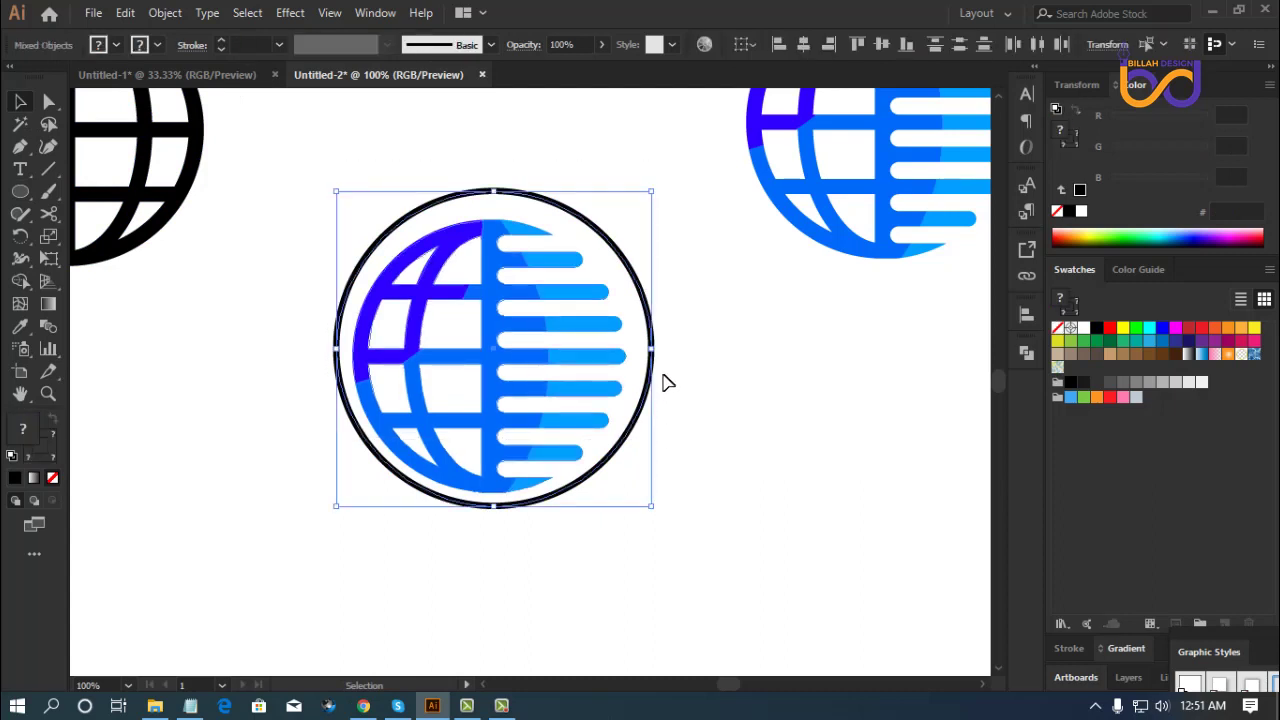
{"action": "left_click", "coordinate": [804, 44]}
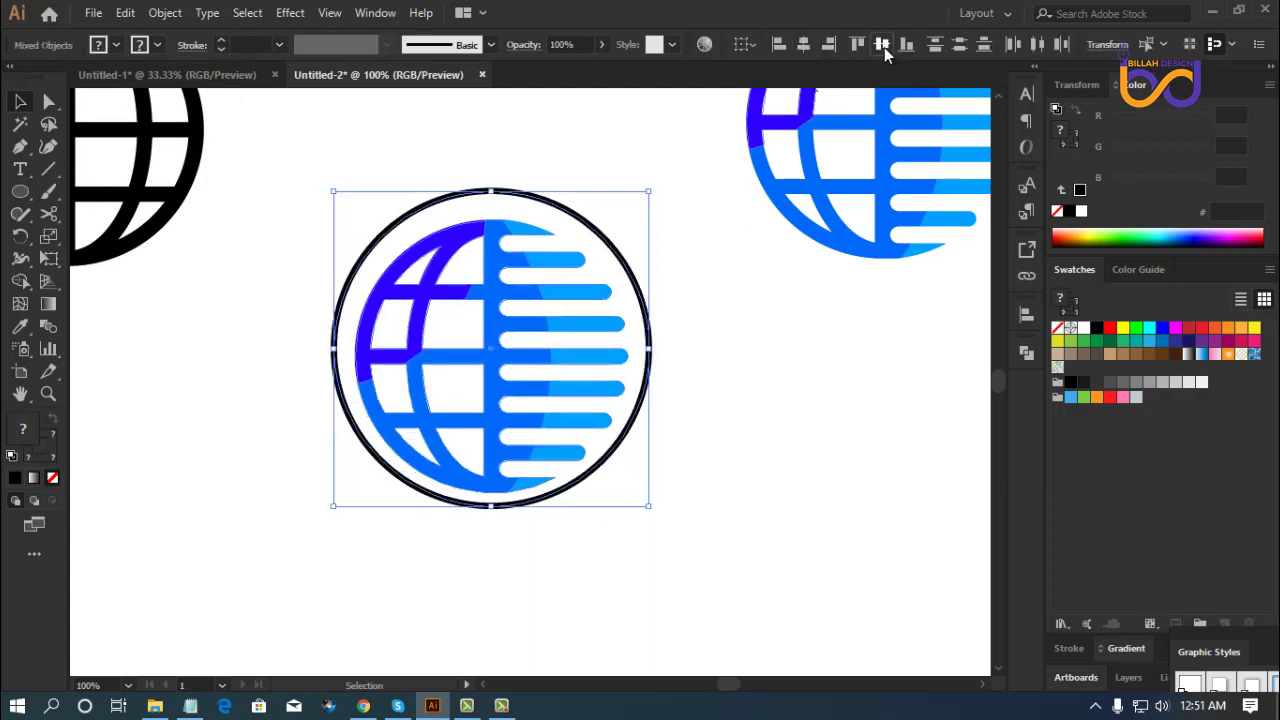
{"action": "left_click", "coordinate": [884, 47]}
{"action": "left_click", "coordinate": [711, 497]}
{"action": "left_click", "coordinate": [600, 429]}
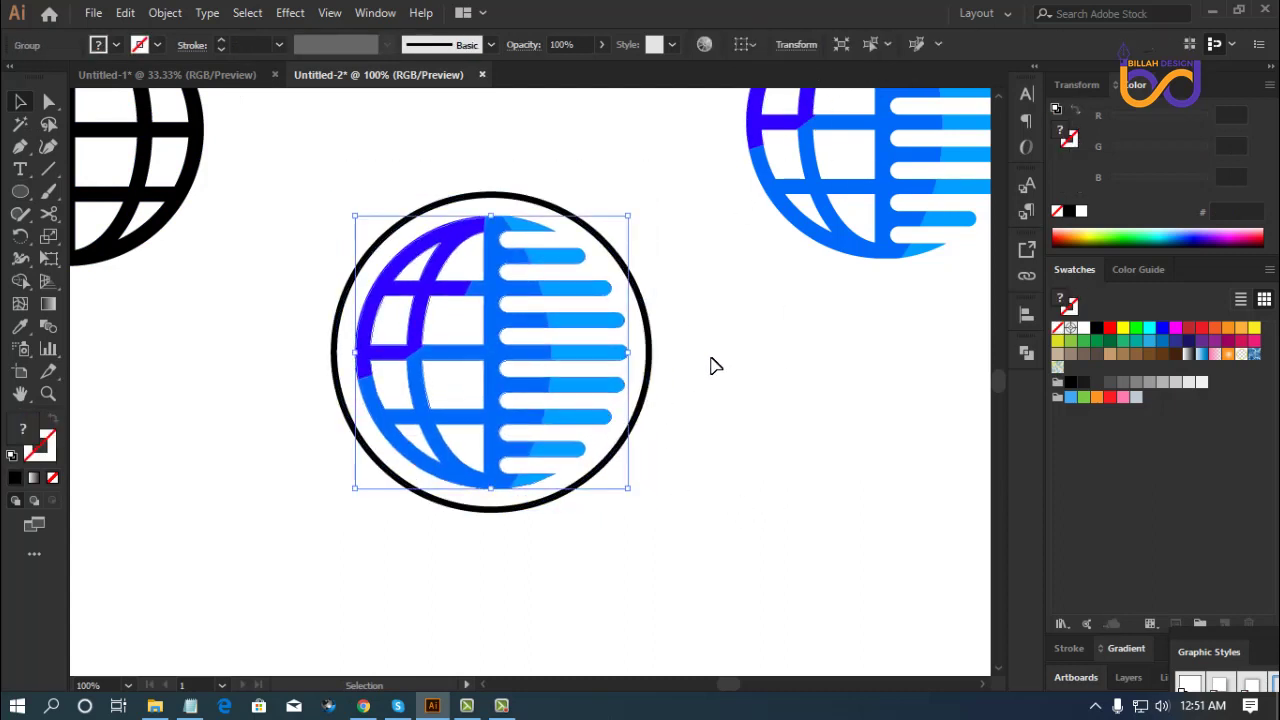
Shrink the circle slightly around its centre and set its stroke weight to 9 pt.
{"action": "mouse_move", "coordinate": [673, 292]}
{"action": "left_mouse_down"}
{"action": "mouse_move", "coordinate": [645, 326]}
{"action": "mouse_move", "coordinate": [673, 315]}
{"action": "left_mouse_up"}
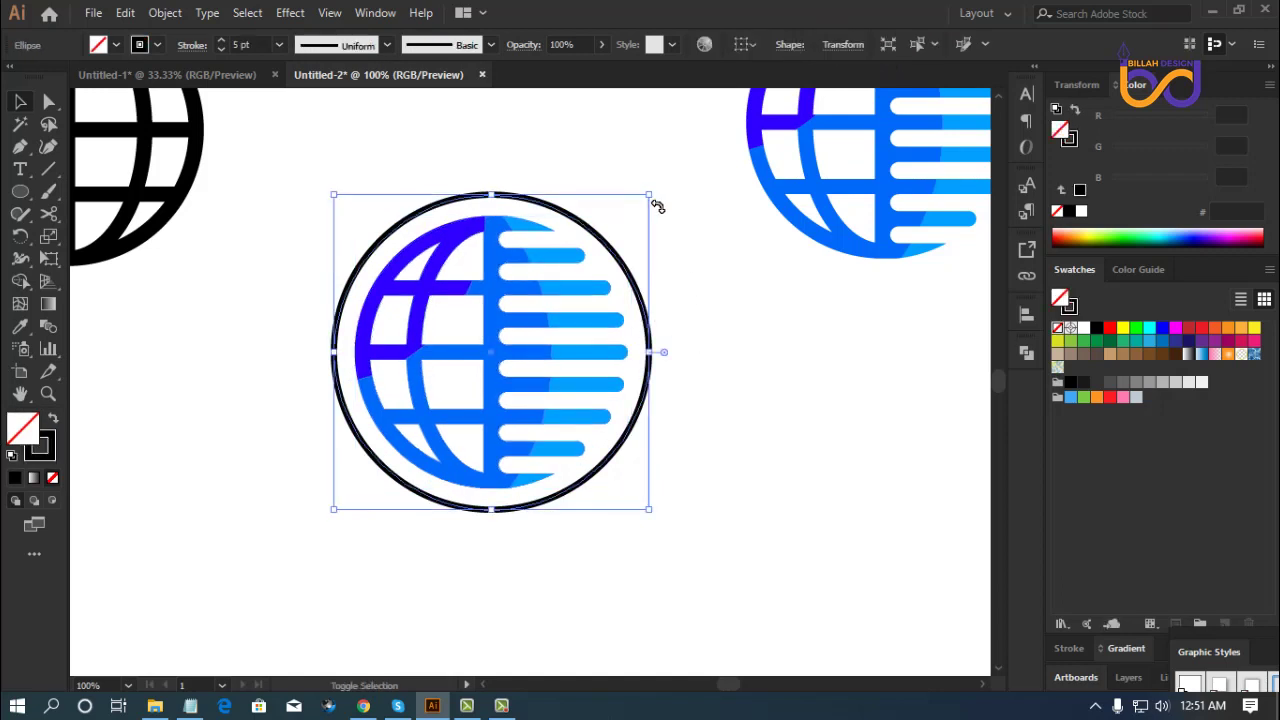
{"action": "left_click_drag", "start_coordinate": [653, 193], "coordinate": [642, 201]}
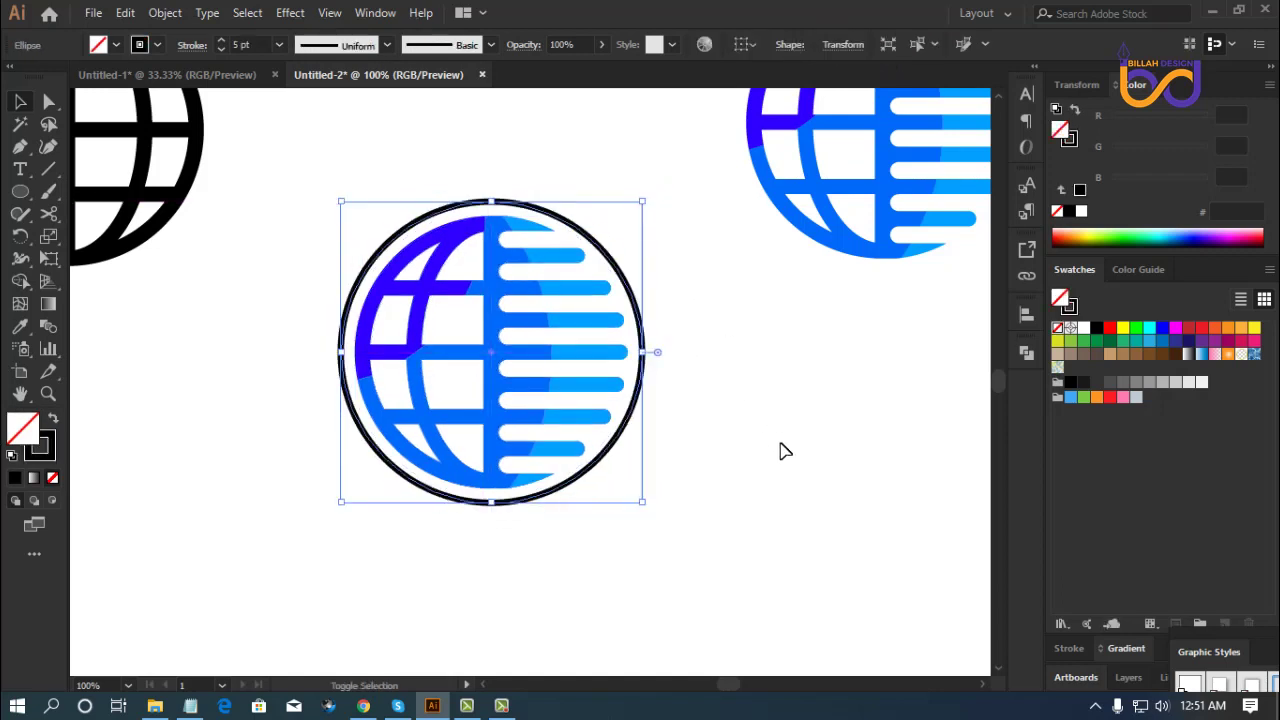
{"action": "left_click", "coordinate": [811, 502]}
{"action": "left_click", "coordinate": [645, 410]}
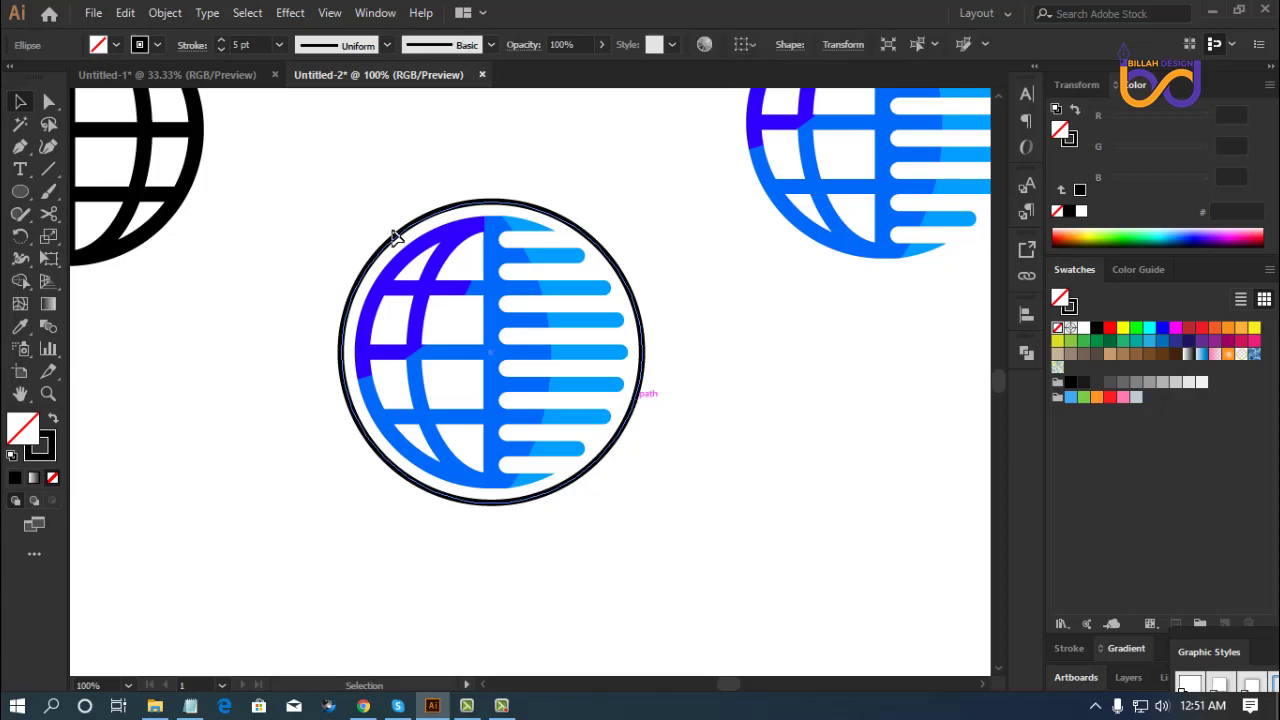
{"action": "scroll", "coordinate": [237, 44], "scroll_direction": "up", "scroll_amount": 3}
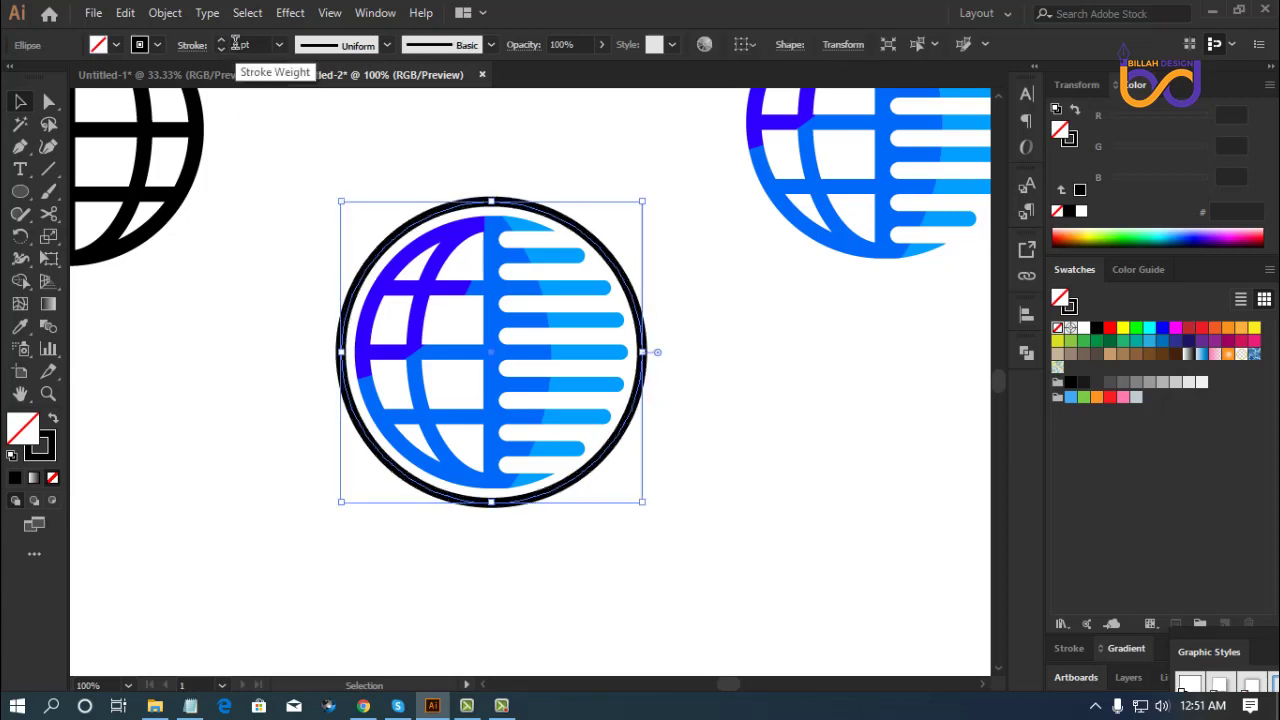
{"action": "scroll", "coordinate": [237, 44], "scroll_direction": "up", "scroll_amount": 2}
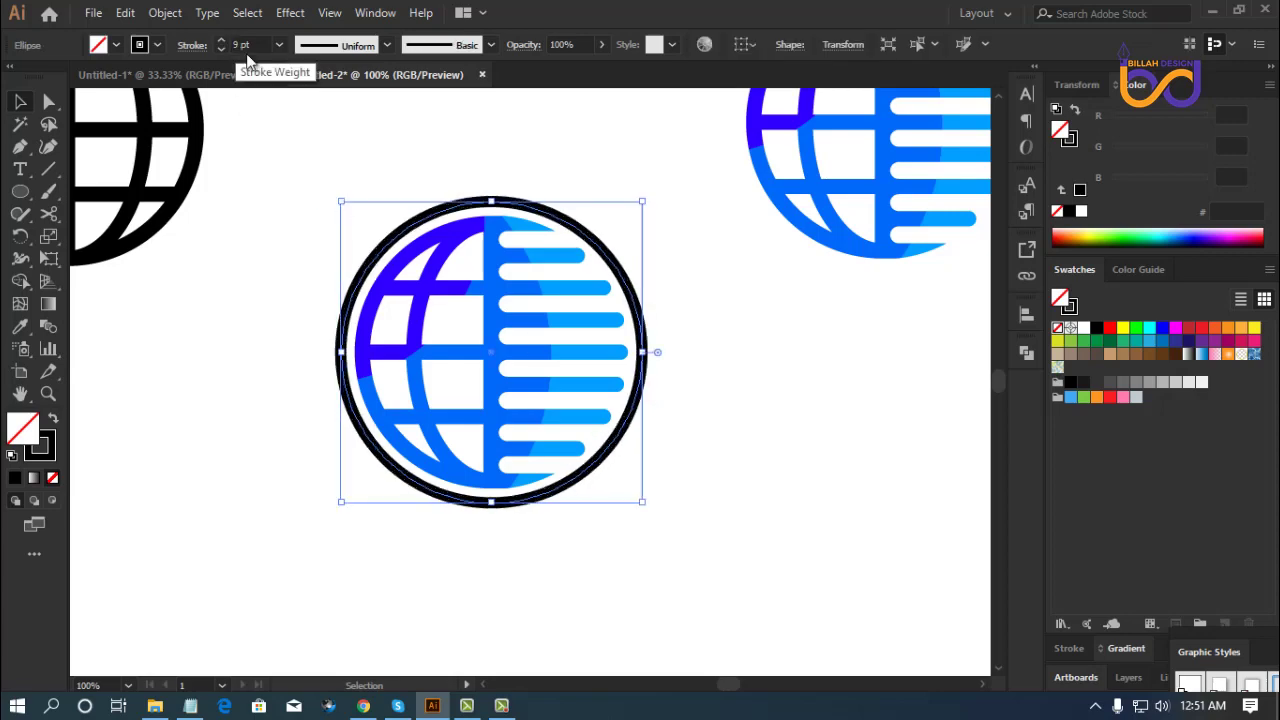
{"action": "left_click", "coordinate": [730, 565]}
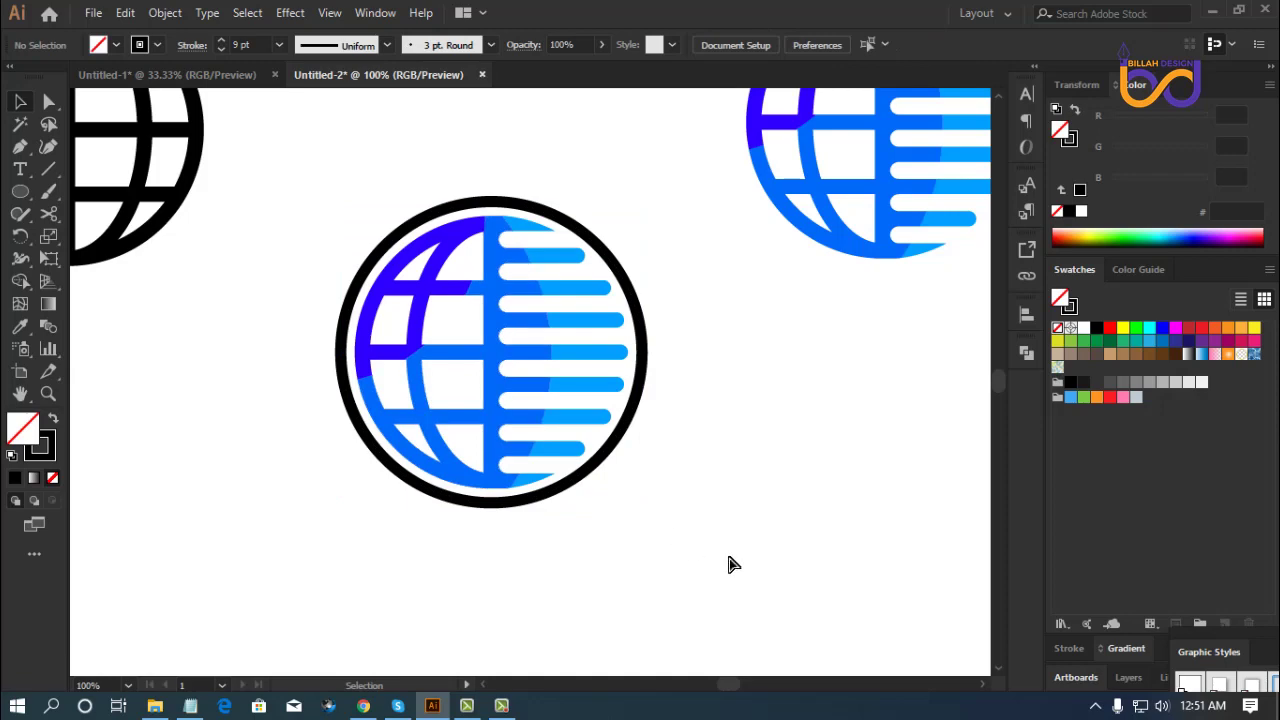
{"action": "key", "text": "ctrl+minus"}
{"action": "key", "text": "ctrl+minus"}
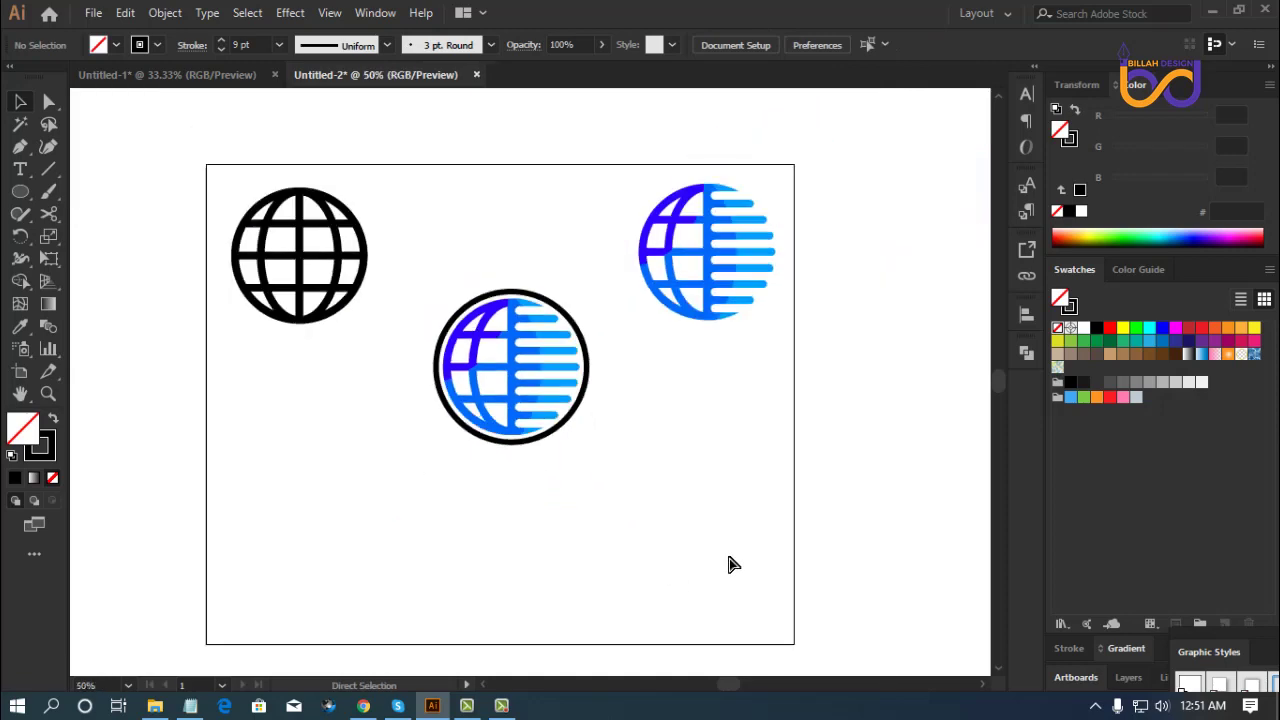
Select the centre globe with its ring and rotate them 45° from a corner handle.
{"action": "key", "text": "ctrl+plus"}
{"action": "left_click_drag", "start_coordinate": [685, 543], "coordinate": [680, 515]}
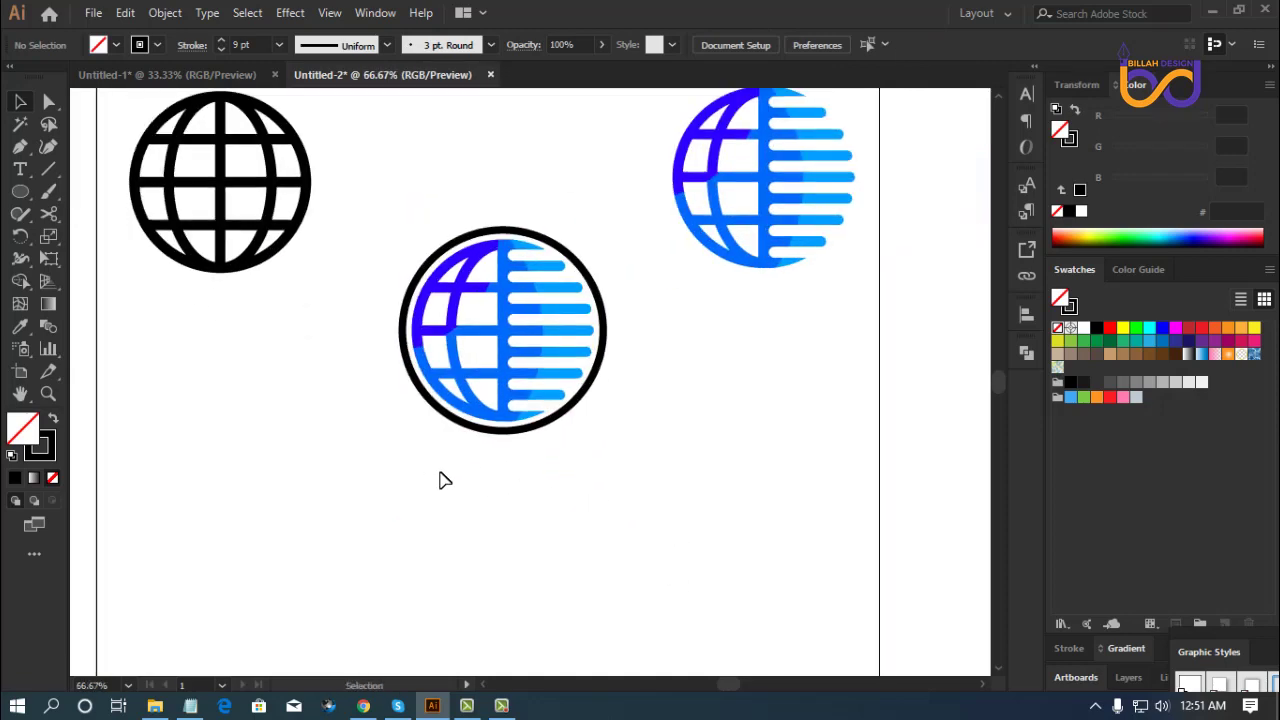
{"action": "left_click_drag", "start_coordinate": [445, 481], "coordinate": [617, 213]}
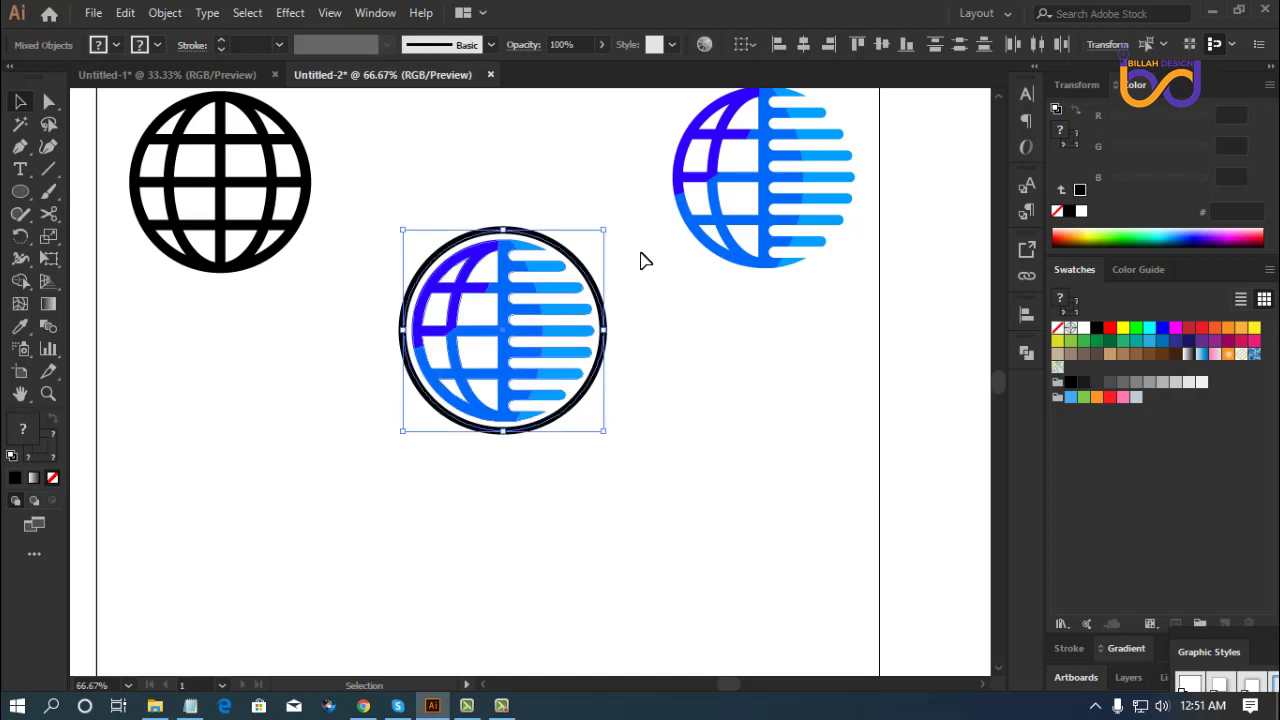
{"action": "left_click_drag", "start_coordinate": [612, 225], "coordinate": [660, 284]}
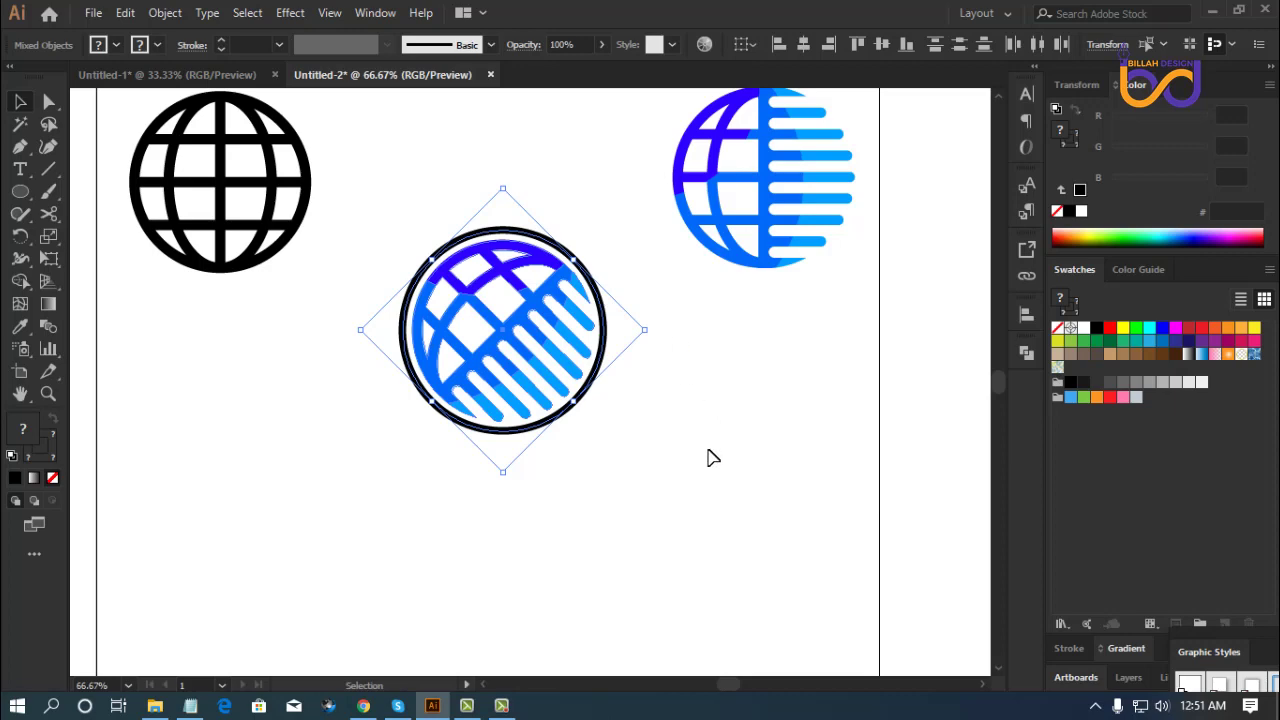
{"action": "left_click", "coordinate": [697, 463]}
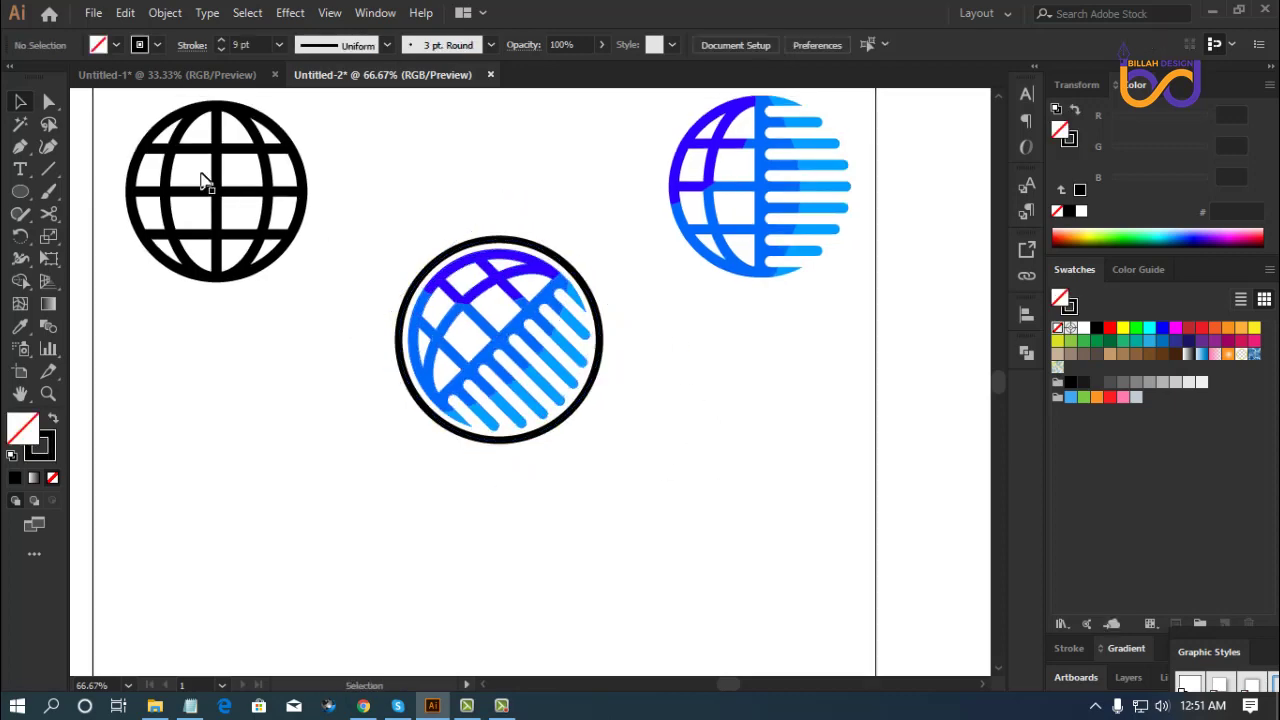
Delete the ring's upper-left segment with Direct Selection, leaving an arc on the lower right.
{"action": "key", "text": "a"}
{"action": "left_click", "coordinate": [432, 265]}
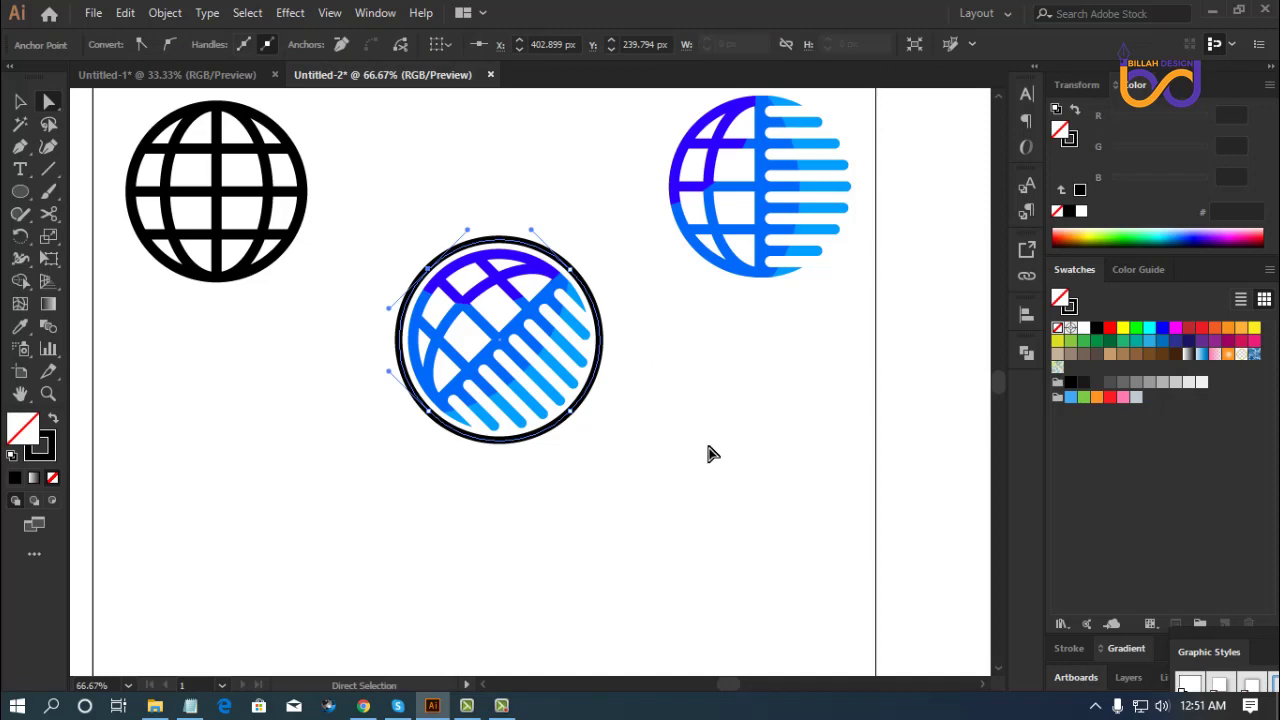
{"action": "key", "text": "Delete"}
{"action": "left_click", "coordinate": [718, 505]}
{"action": "left_click_drag", "start_coordinate": [388, 339], "coordinate": [396, 328]}
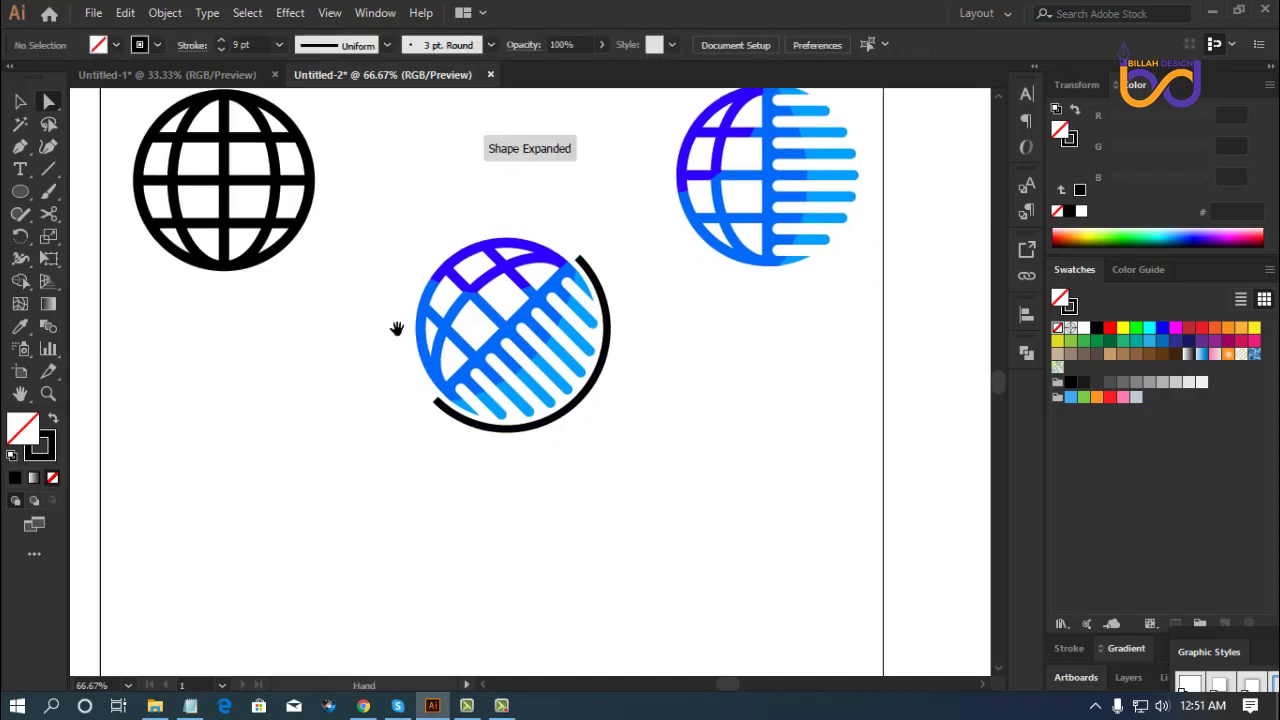
{"action": "key", "text": "v"}
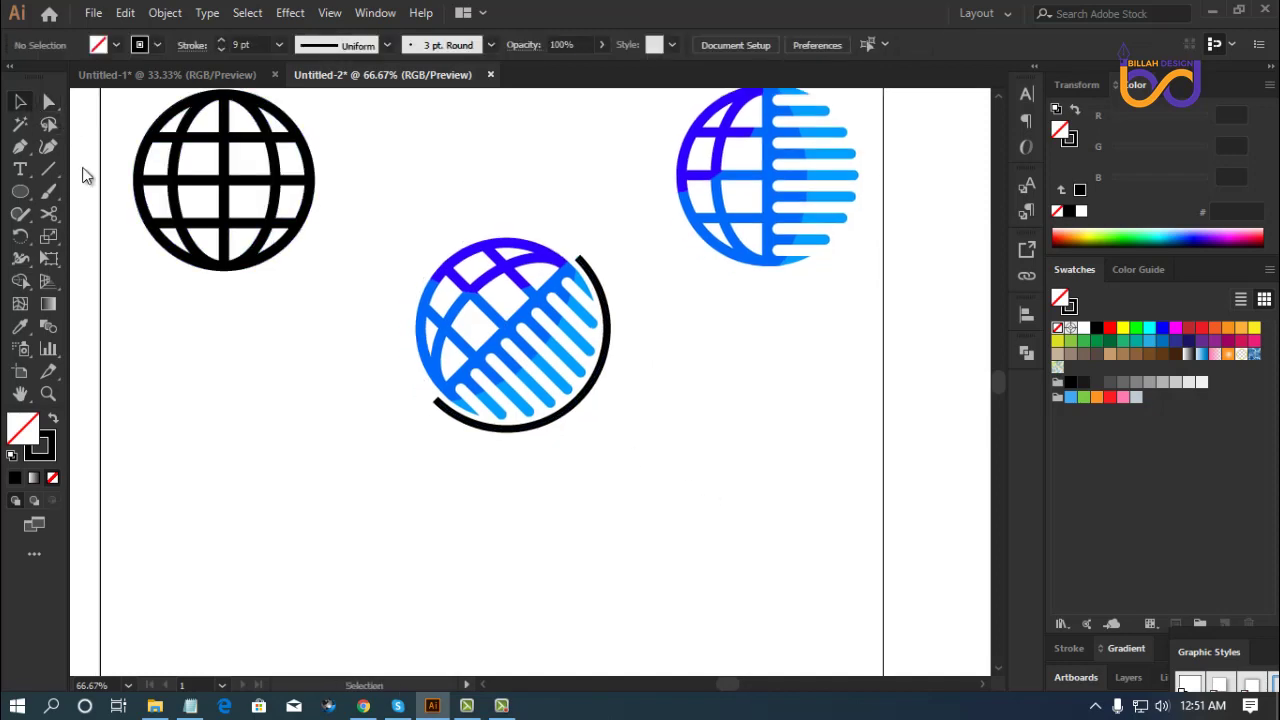
{"action": "left_click", "coordinate": [481, 428]}
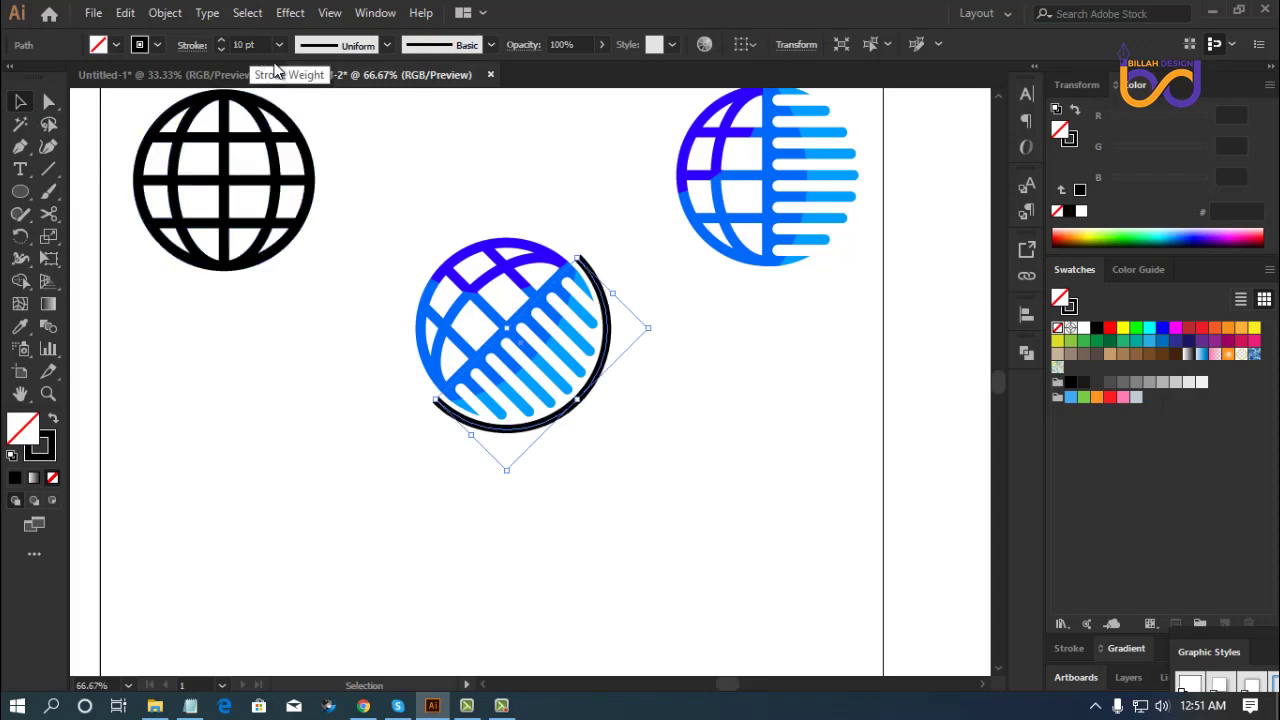
{"action": "left_click", "coordinate": [717, 549]}
{"action": "left_click_drag", "start_coordinate": [661, 523], "coordinate": [723, 497]}
{"action": "key", "text": "ctrl+1"}
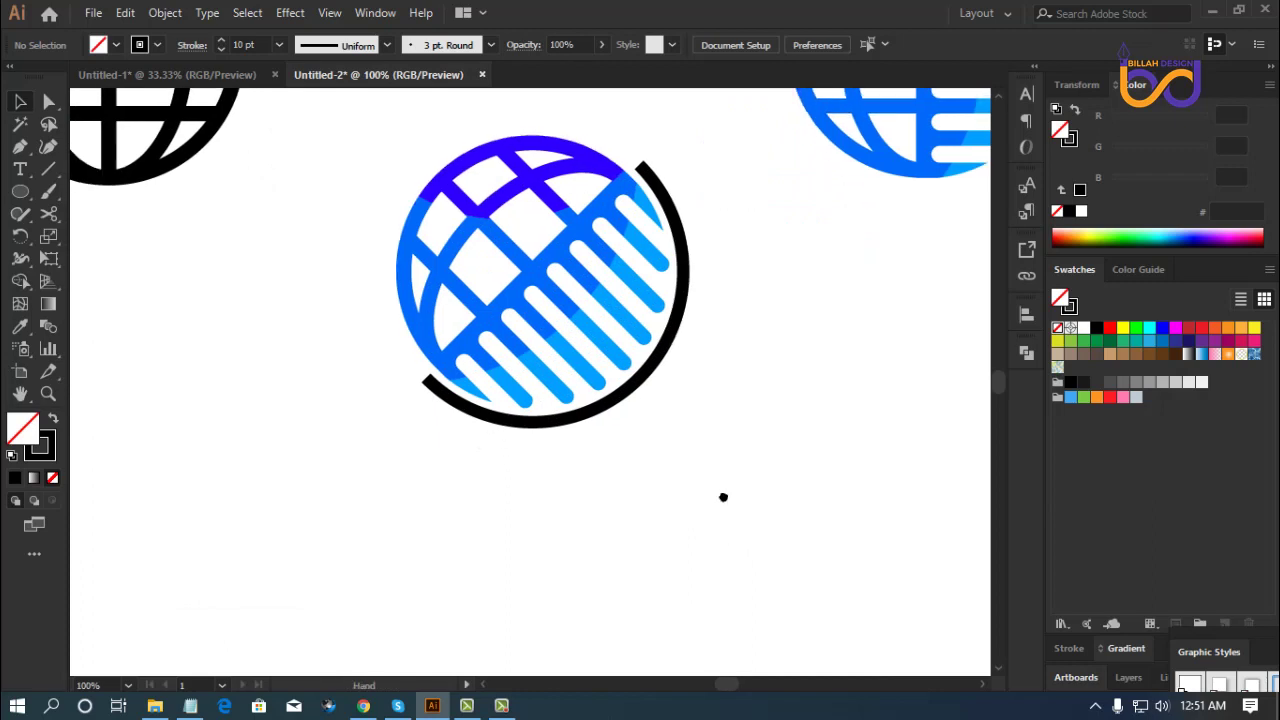
Draw a vertical stem line down from the bottom of the arc.
{"action": "left_click", "coordinate": [55, 167]}
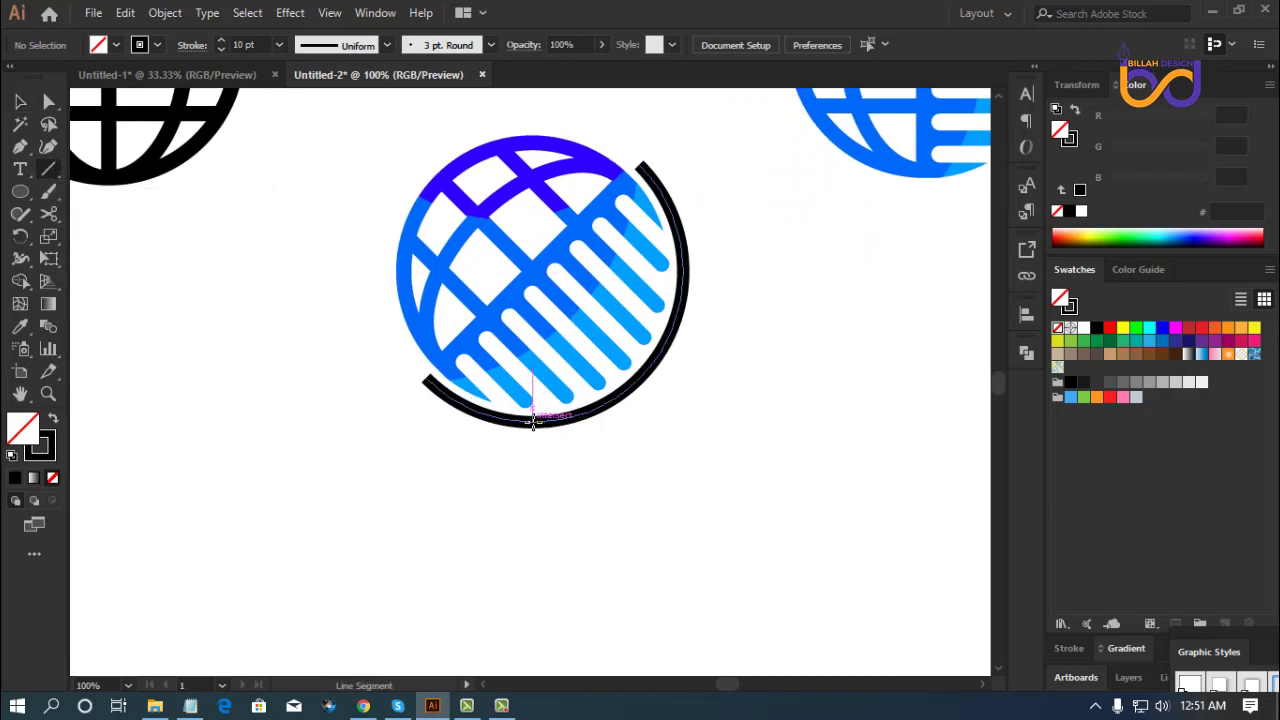
{"action": "left_click_drag", "start_coordinate": [532, 421], "coordinate": [533, 477]}
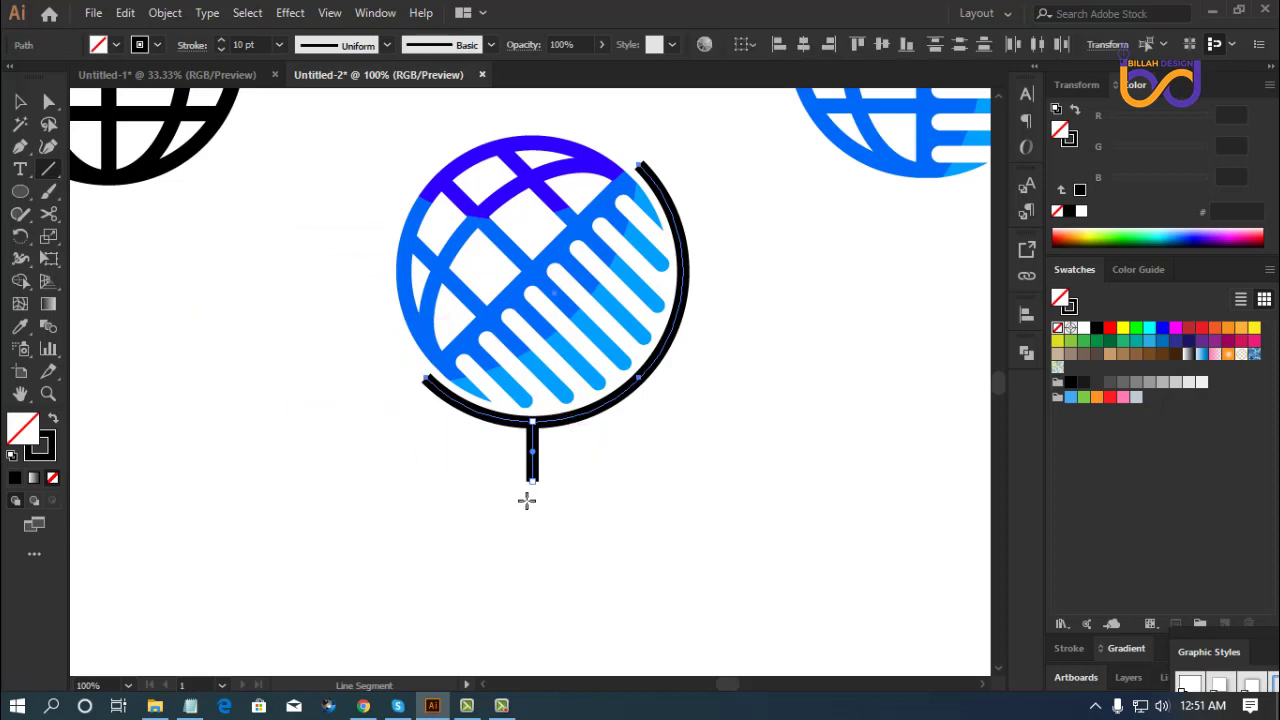
{"action": "key", "text": "v"}
{"action": "left_click", "coordinate": [340, 390]}
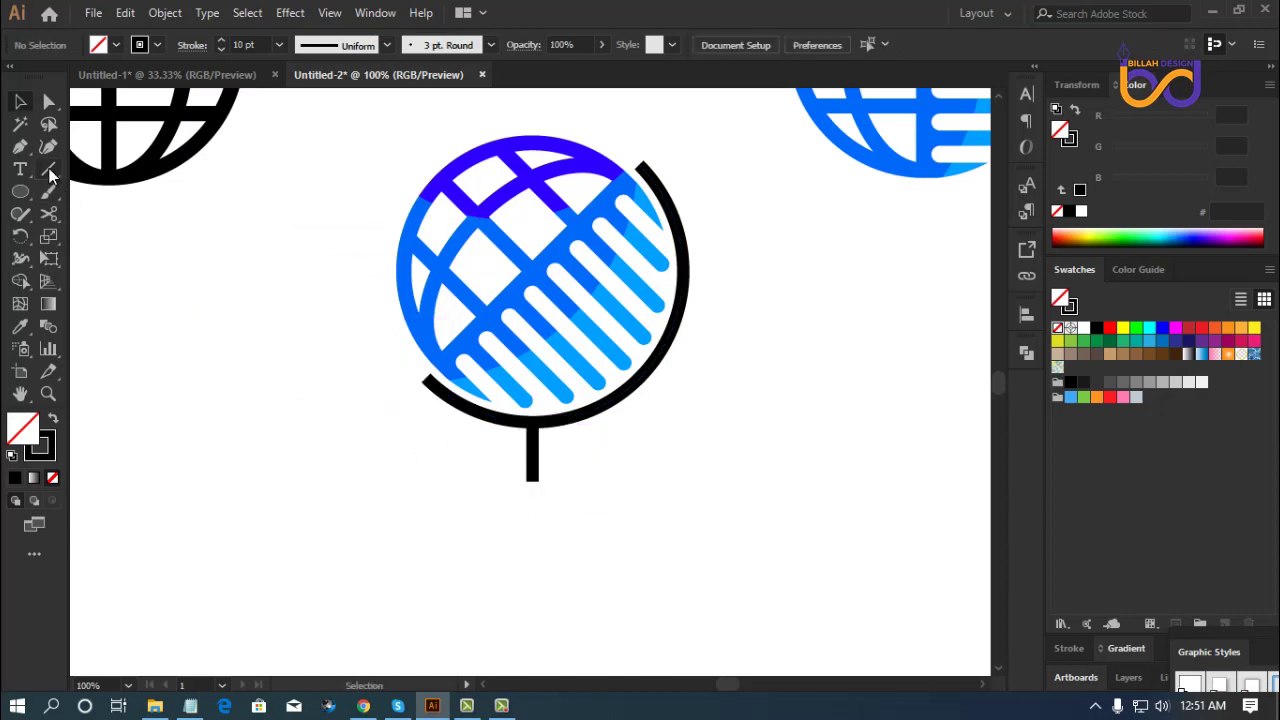
Draw a horizontal base line across the stem's bottom and give it Round Caps.
{"action": "left_click", "coordinate": [48, 169]}
{"action": "left_click_drag", "start_coordinate": [532, 481], "coordinate": [597, 482]}
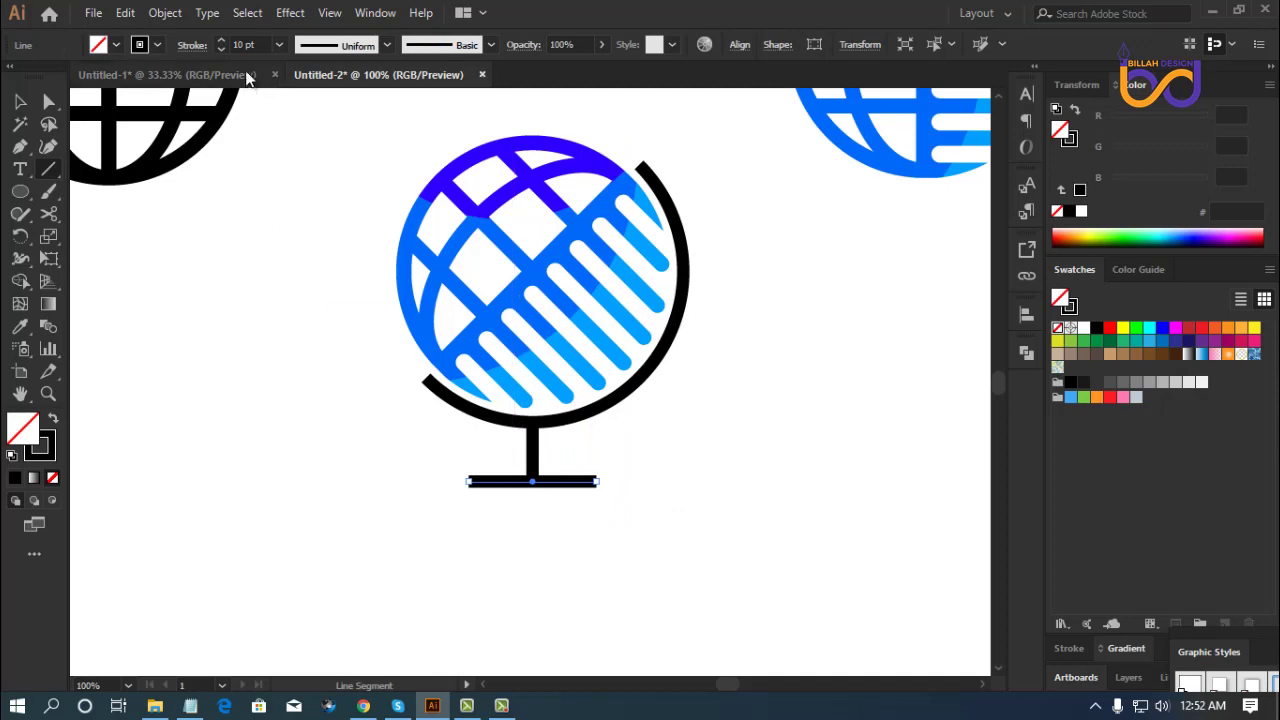
{"action": "left_click", "coordinate": [192, 46]}
{"action": "left_click", "coordinate": [97, 95]}
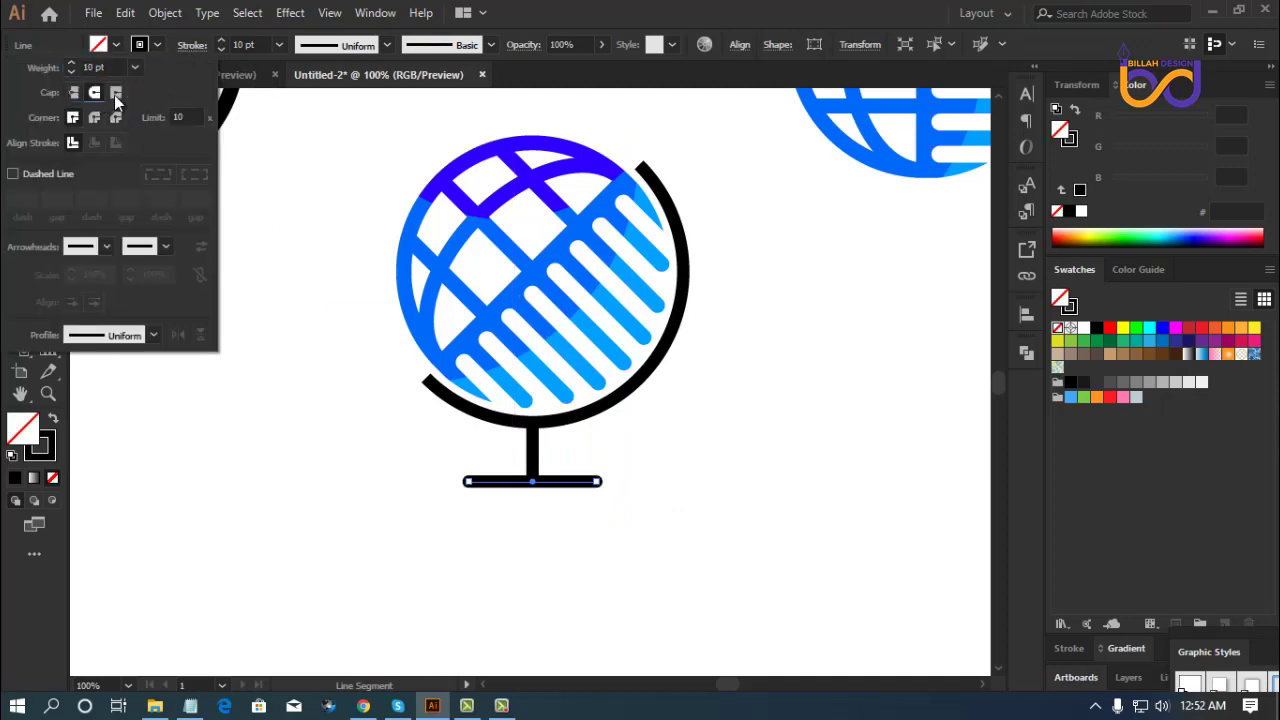
{"action": "key", "text": "v"}
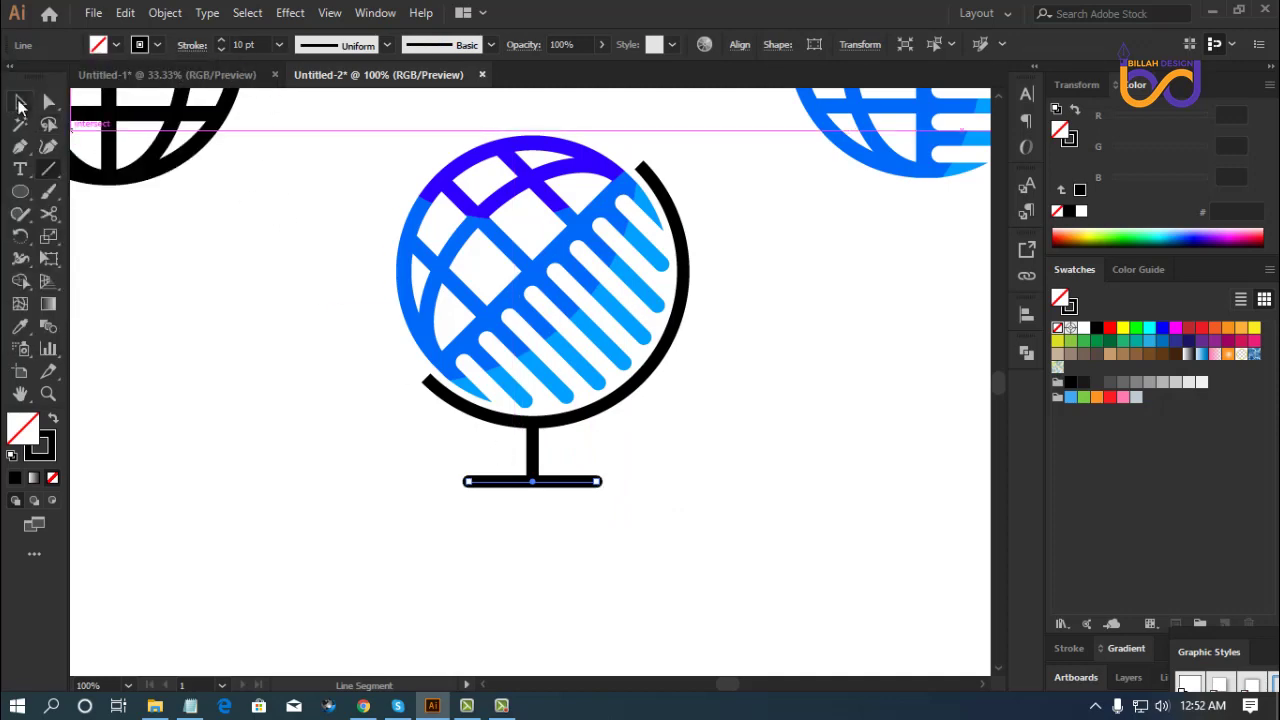
{"action": "left_click", "coordinate": [710, 566]}
{"action": "key", "text": "ctrl+minus"}
{"action": "key", "text": "ctrl+minus"}
{"action": "key", "text": "ctrl+minus"}
{"action": "key", "text": "ctrl+minus"}
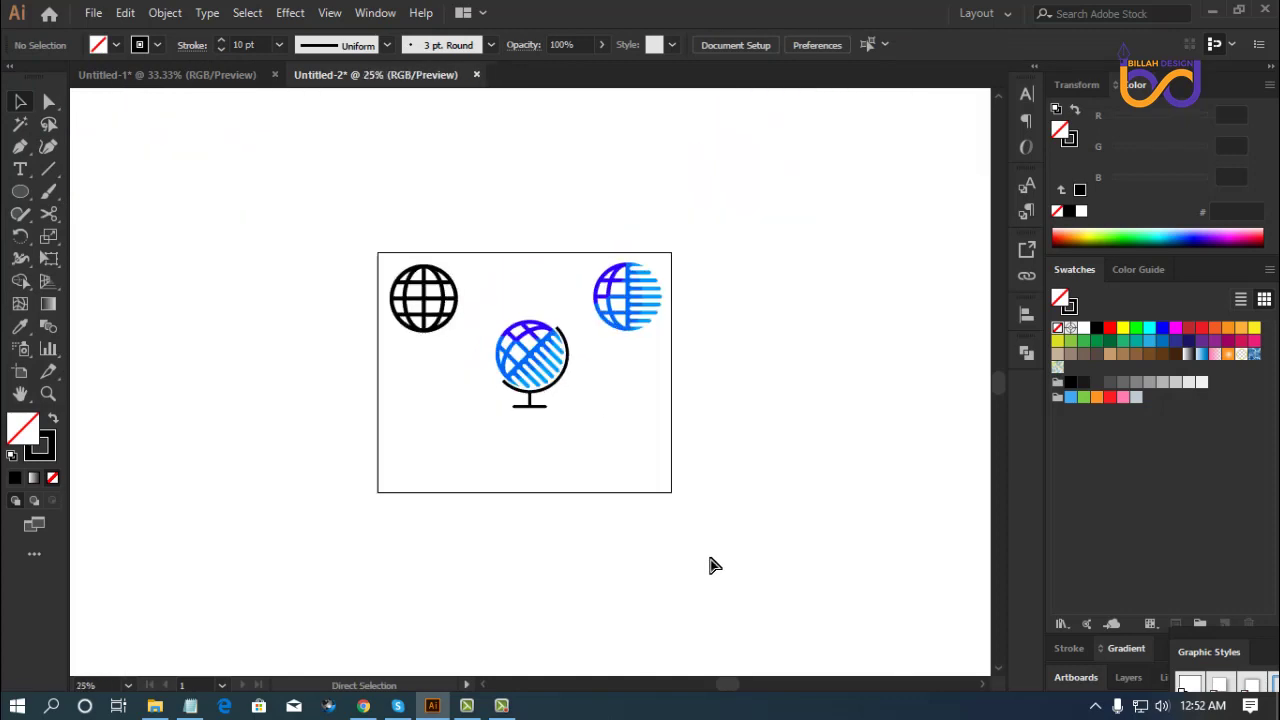
{"action": "key", "text": "ctrl+plus"}
{"action": "key", "text": "ctrl+plus"}
{"action": "key", "text": "ctrl+plus"}
{"action": "key", "text": "ctrl+plus"}
Draw a pen path along the globe's lower arc to the top-right point, forming the diagonal outline.
{"action": "left_click_drag", "start_coordinate": [717, 491], "coordinate": [768, 509]}
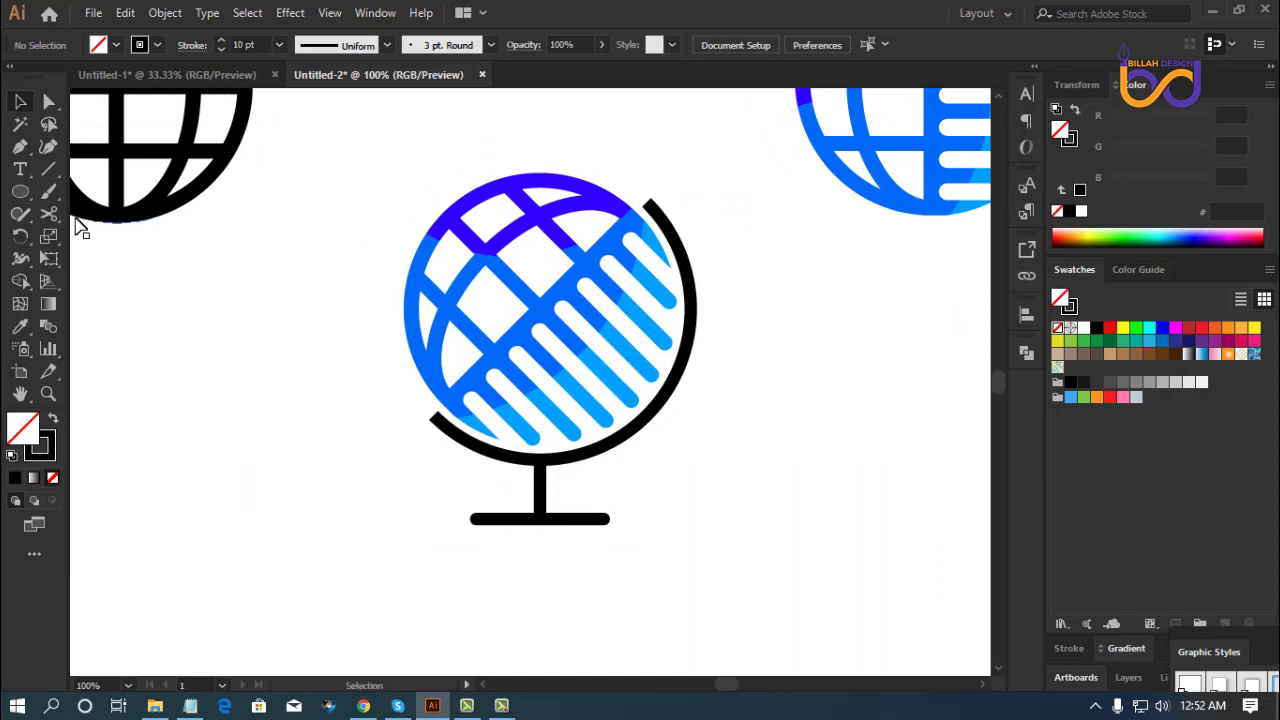
{"action": "left_click", "coordinate": [20, 146]}
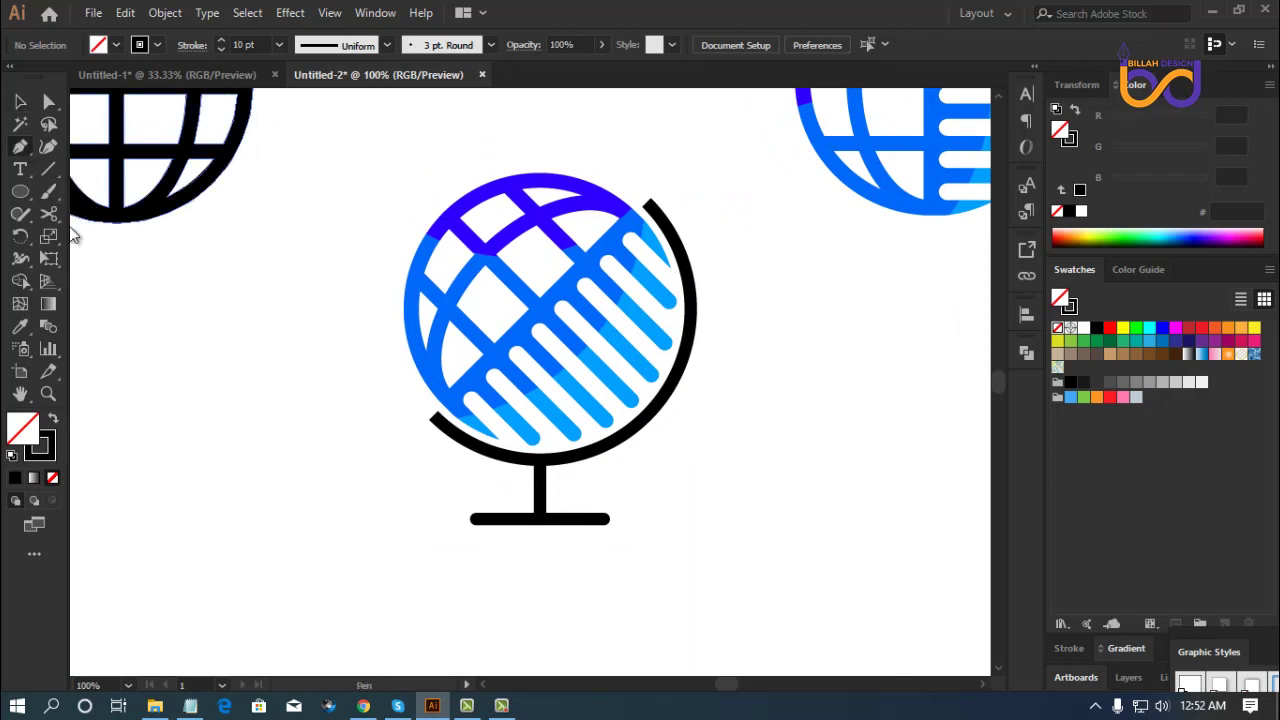
{"action": "left_click", "coordinate": [440, 420]}
{"action": "left_click_drag", "start_coordinate": [645, 415], "coordinate": [703, 357]}
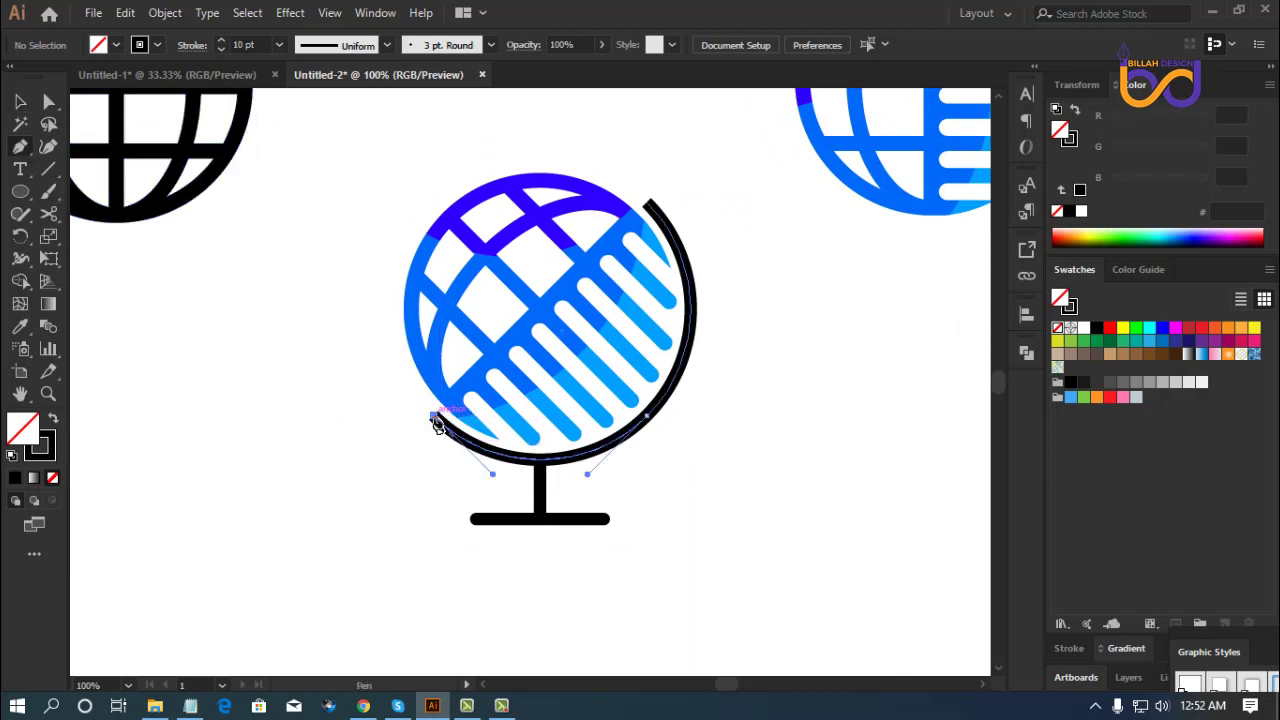
{"action": "left_click", "coordinate": [646, 201]}
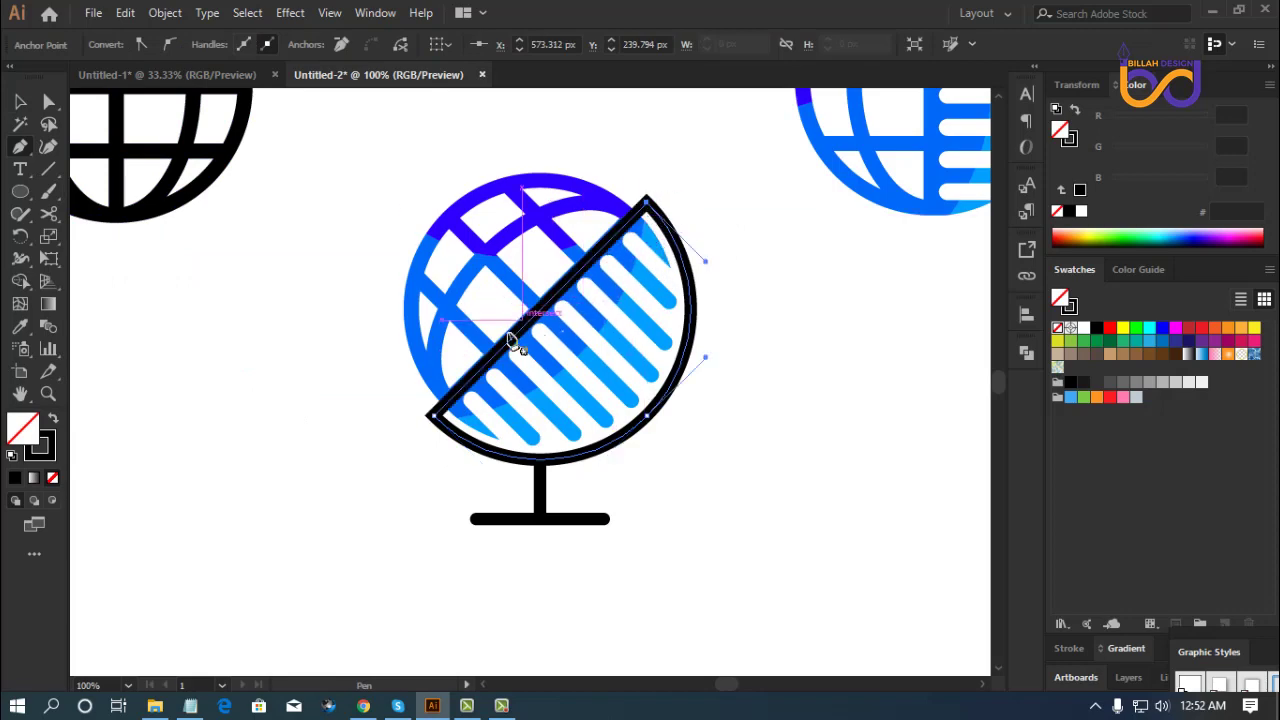
{"action": "key", "text": "v"}
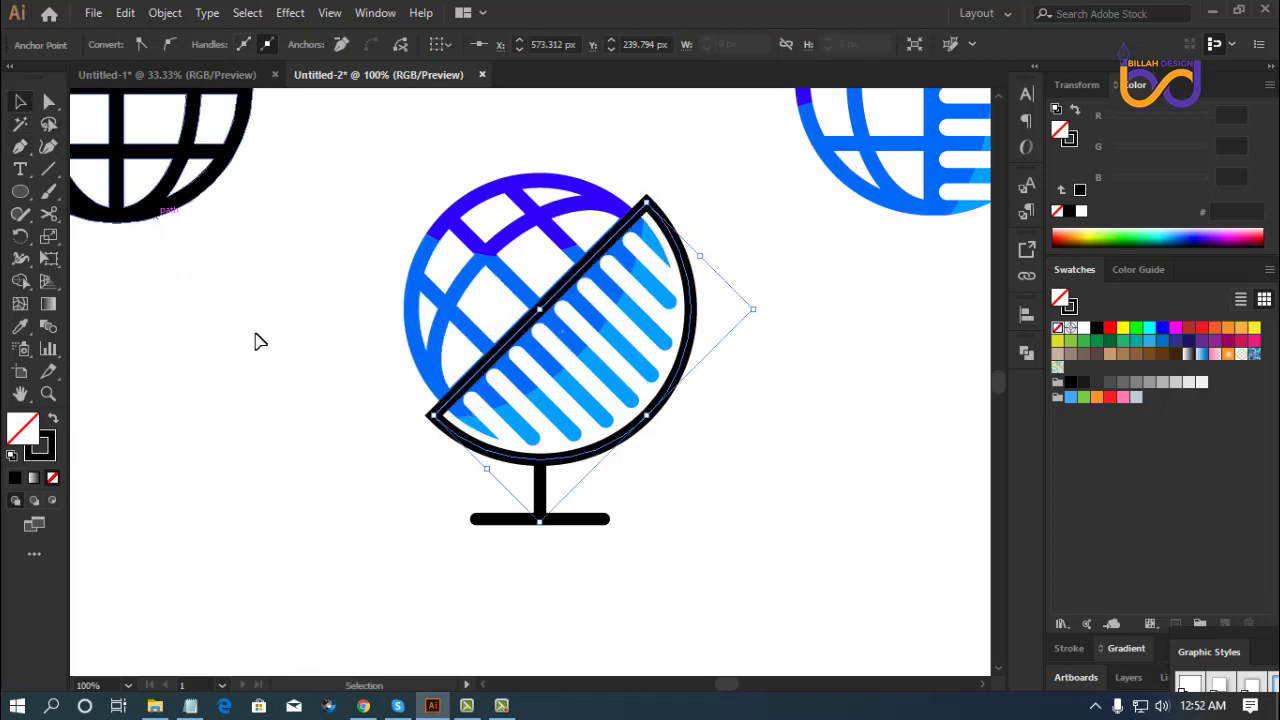
Select the stand and new half-globe outline paths together.
{"action": "left_click", "coordinate": [254, 340]}
{"action": "left_click_drag", "start_coordinate": [784, 489], "coordinate": [770, 474]}
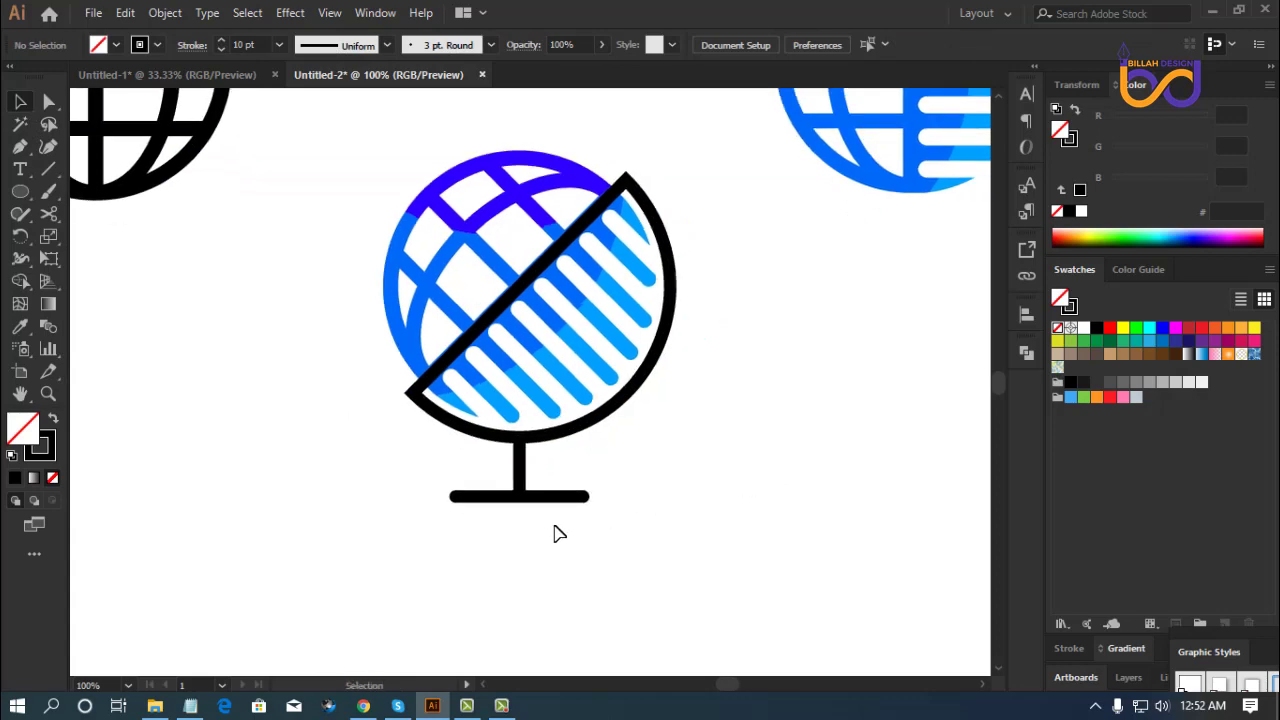
{"action": "left_click", "coordinate": [537, 443]}
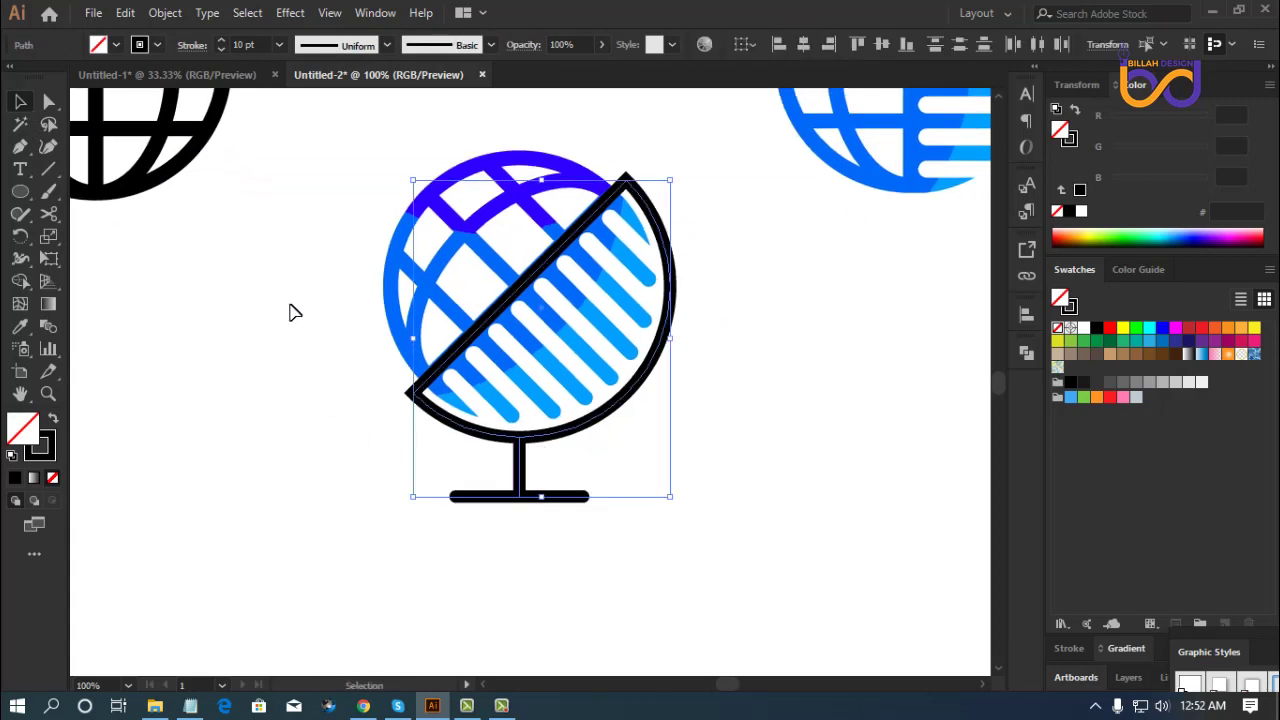
Expand the black stand and outline strokes into filled shapes.
{"action": "left_click", "coordinate": [163, 13]}
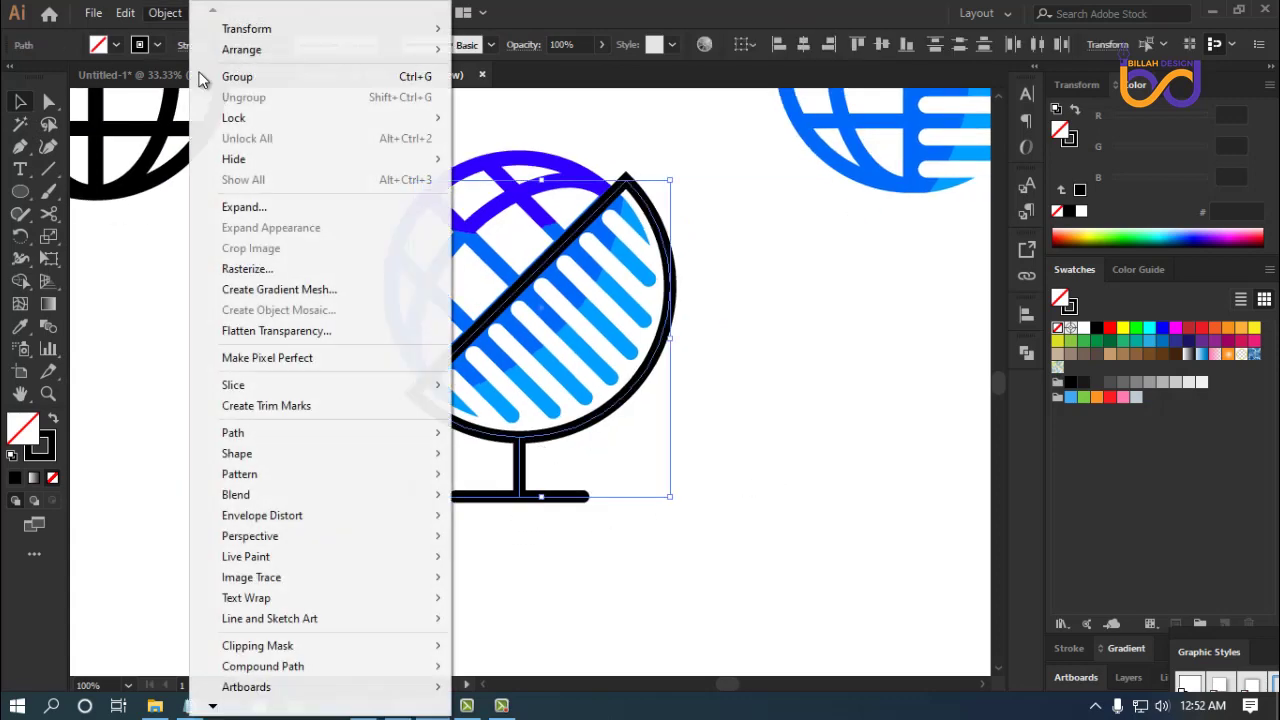
{"action": "left_click", "coordinate": [257, 208]}
{"action": "left_click", "coordinate": [610, 460]}
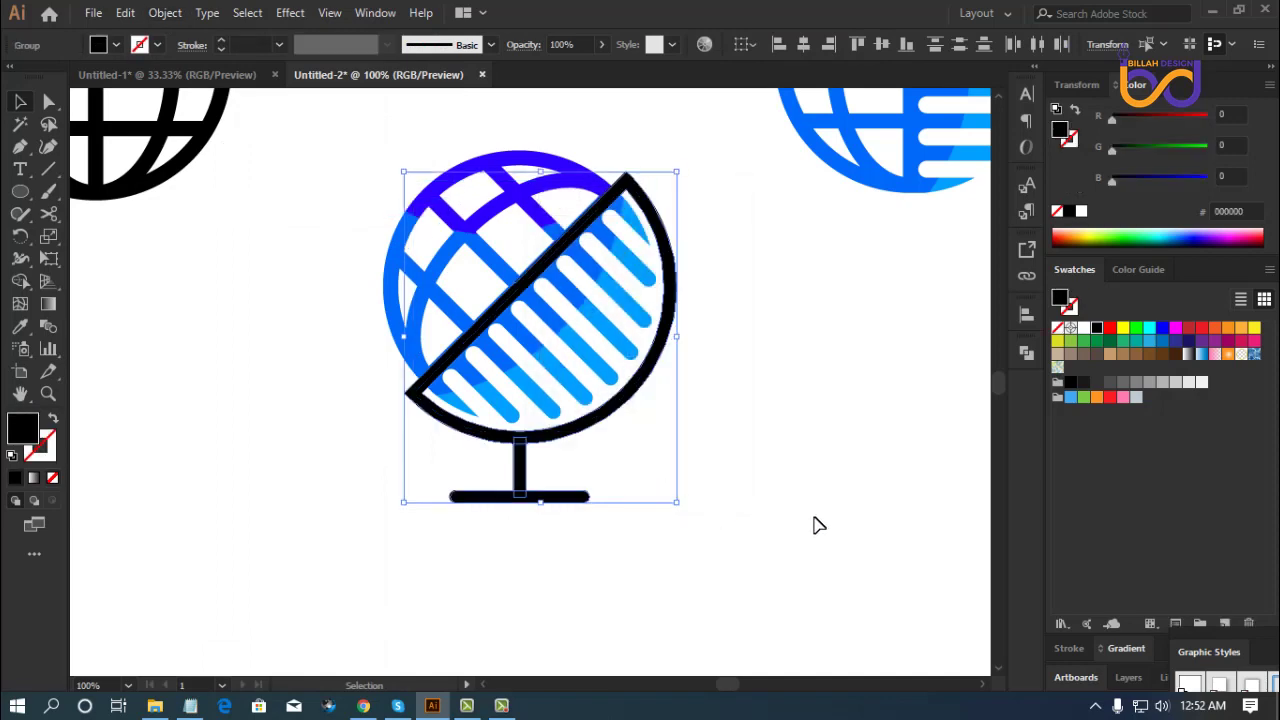
Recolour the stand pieces with the stripe's blue 016AFB and unite them into one shape.
{"action": "left_click_drag", "start_coordinate": [541, 543], "coordinate": [514, 456]}
{"action": "left_click", "coordinate": [21, 332]}
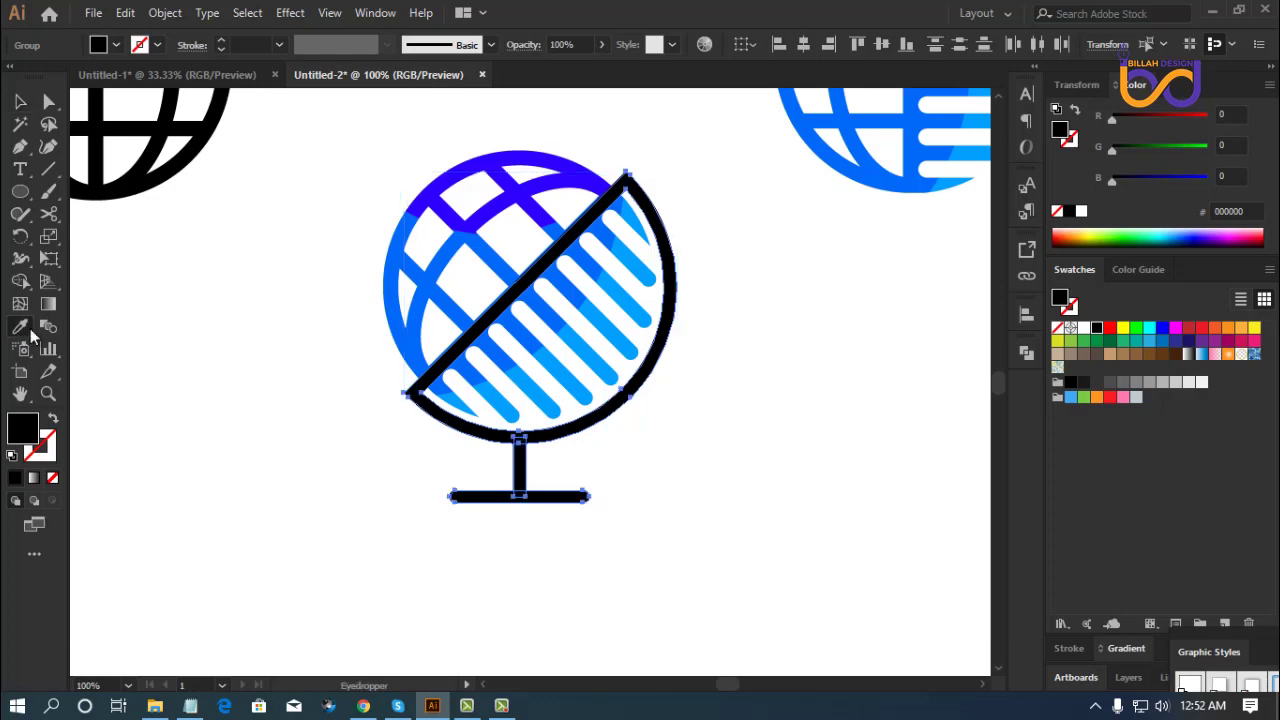
{"action": "left_click", "coordinate": [463, 365]}
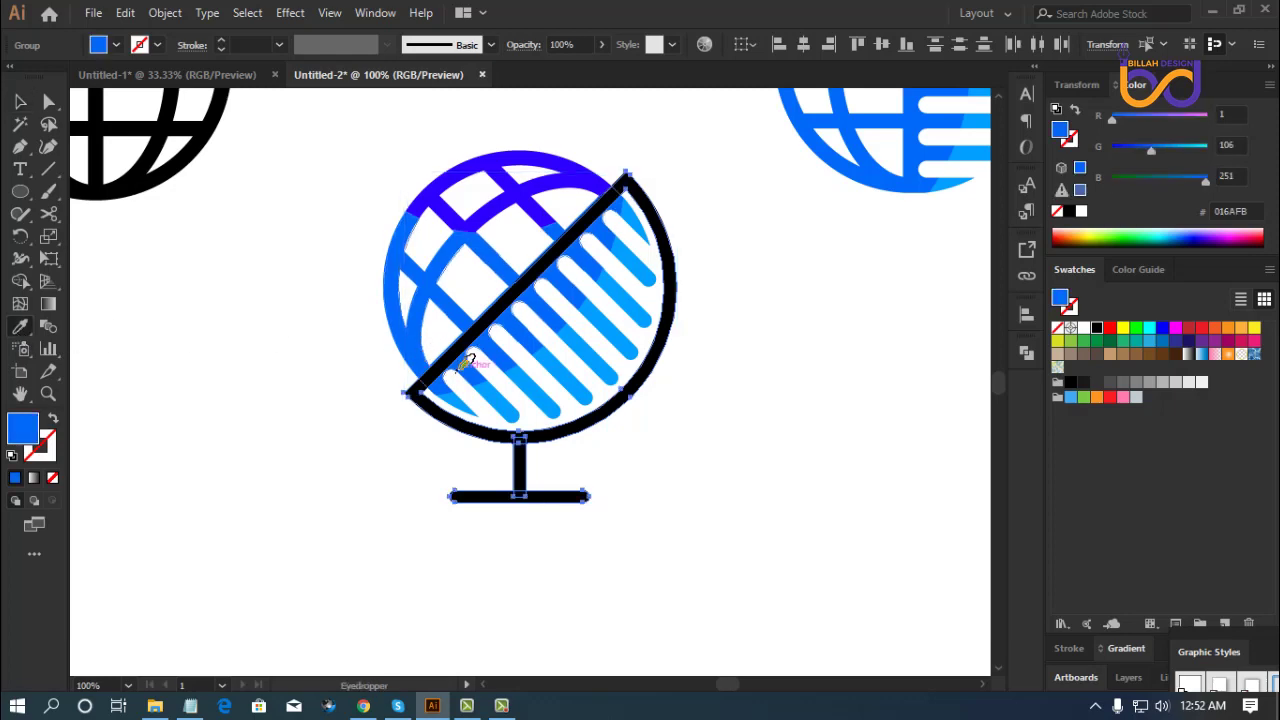
{"action": "left_click", "coordinate": [1026, 354]}
{"action": "left_click", "coordinate": [807, 394]}
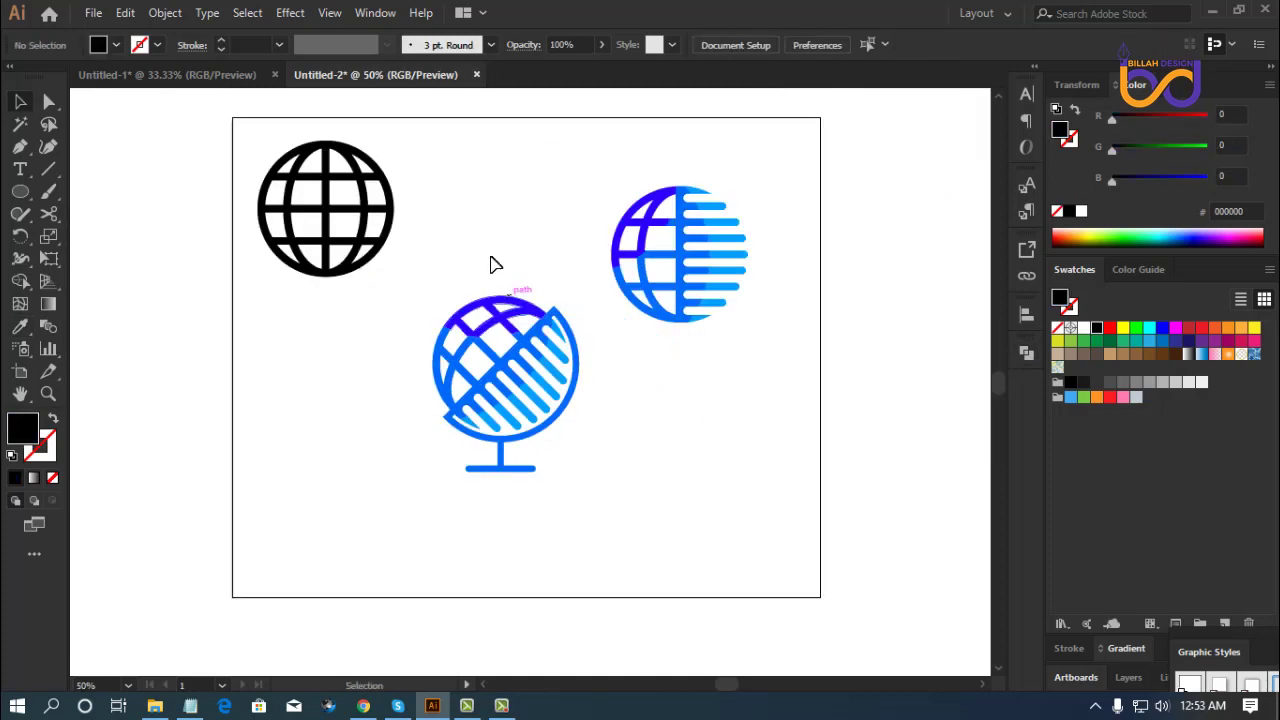
Delete the black globe, then move the desk globe and half-globe speed-lines icon side by side.
{"action": "left_click_drag", "start_coordinate": [430, 127], "coordinate": [250, 312]}
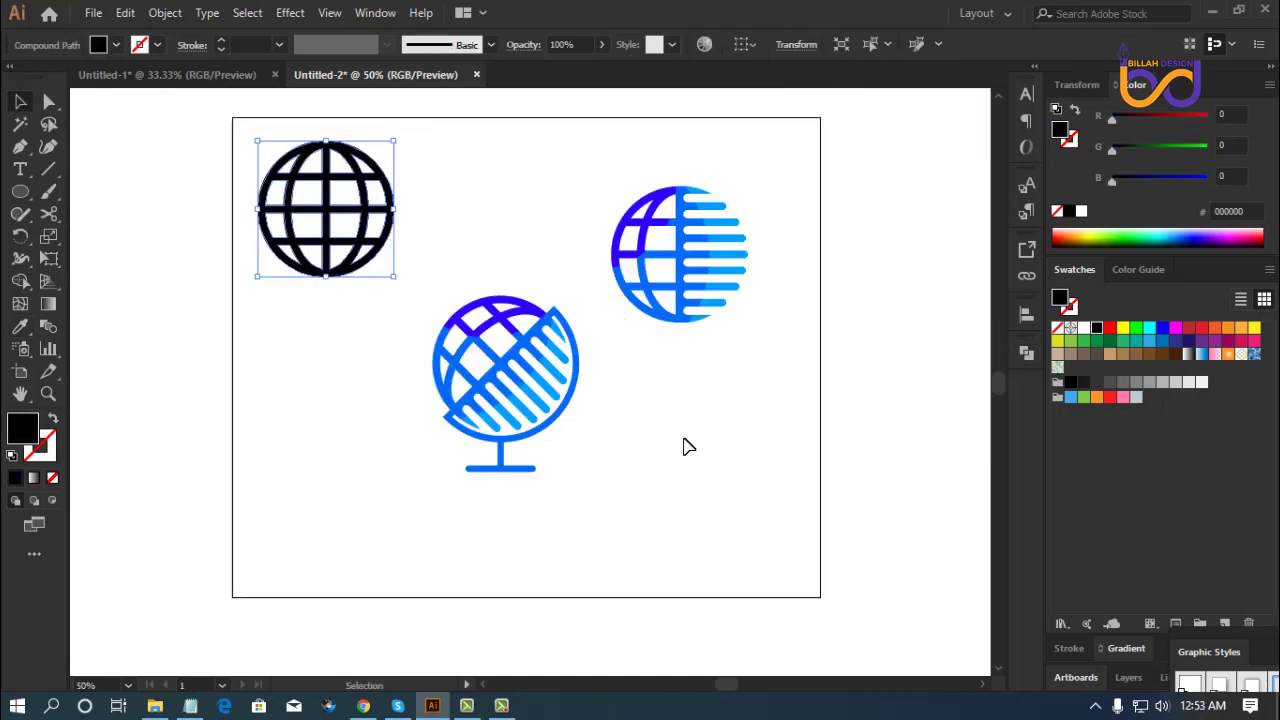
{"action": "key", "text": "Delete"}
{"action": "left_click_drag", "start_coordinate": [548, 390], "coordinate": [464, 368]}
{"action": "left_click", "coordinate": [677, 434]}
{"action": "left_click_drag", "start_coordinate": [687, 289], "coordinate": [626, 365]}
{"action": "left_click", "coordinate": [667, 507]}
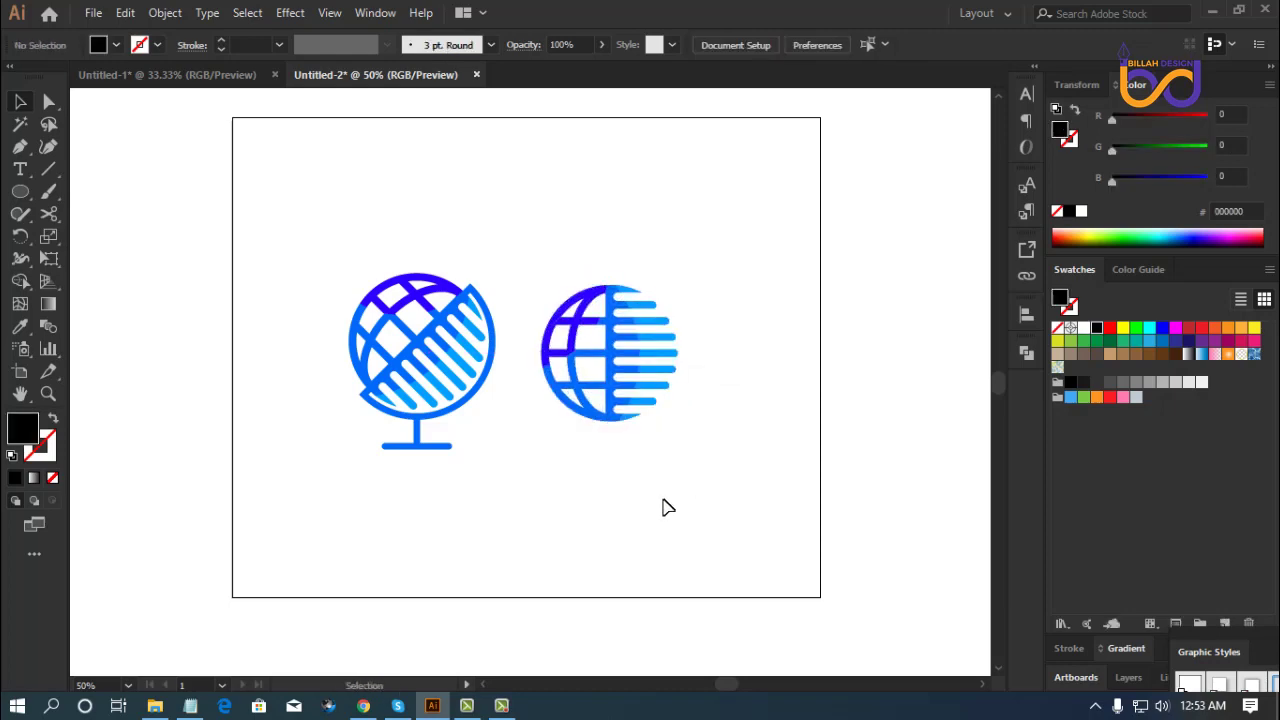